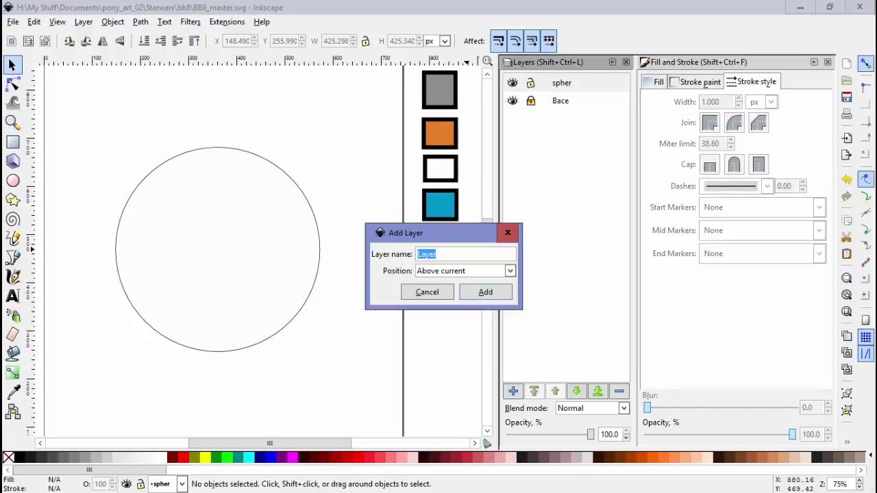
Add a layer named orngs above the spher layer, and make spher the active layer again
type("rngs")
key("Return")
left_click(562, 100)
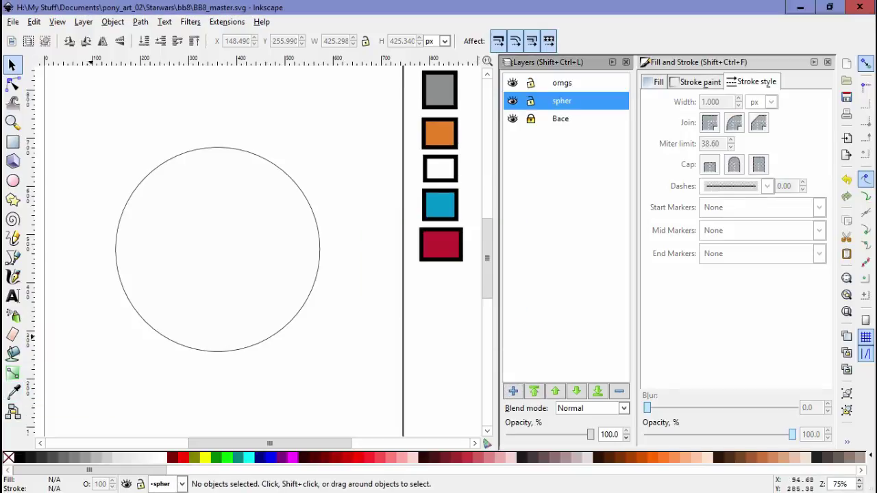
Try a first curved panel line across the circle from upper left to lower right, adjusting its nodes
key("b")
left_click(143, 179)
left_click_drag(295, 317, 349, 249)
key("n")
left_click_drag(215, 316, 160, 311)
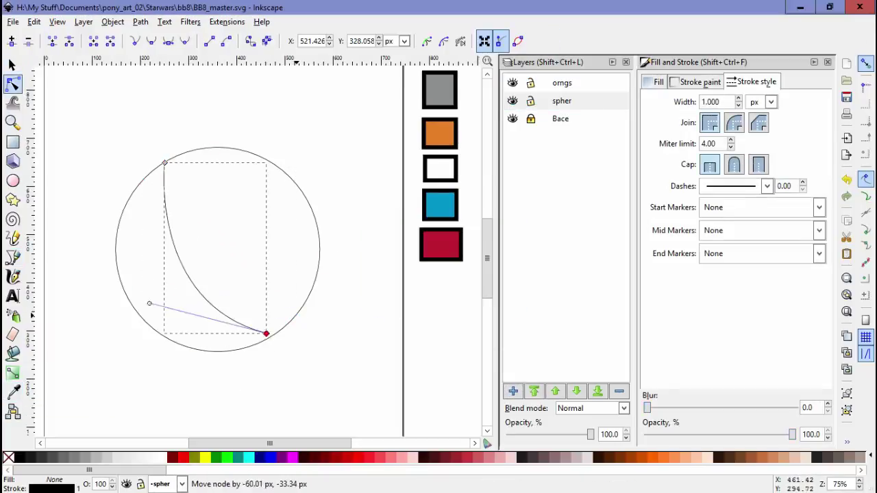
key("Escape")
Try a second Bezier line across the circle from lower left to upper right, and delete the trial lines
key("b")
left_click(124, 286)
left_click_drag(294, 180, 337, 181)
key("Return")
key("n")
key("Escape")
left_click(205, 179)
key("Delete")
Draw a three-node curved panel line inside the circle, running from its upper left edge to its lower right edge
key("b")
left_click_drag(149, 141, 221, 282)
left_click(266, 308)
key("Return")
key("n")
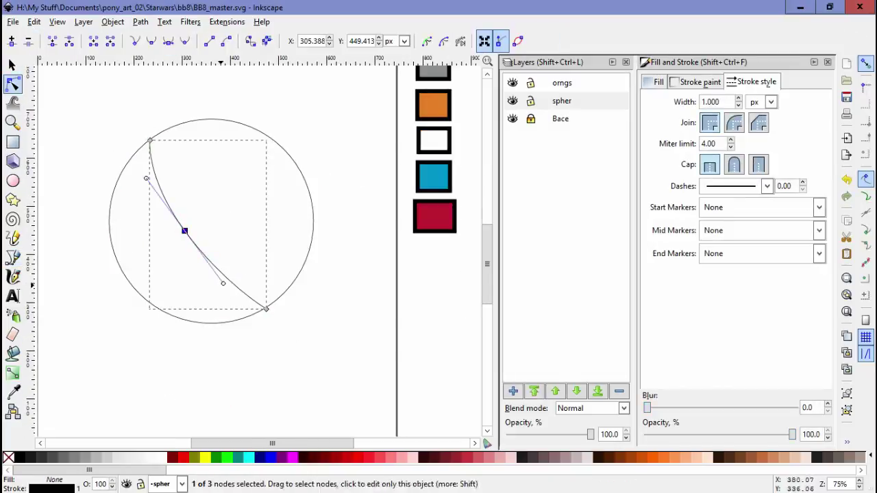
Duplicate the curved panel line, rotate the copy and reshape it into an arch spanning the upper part of the circle
key("d")
key("s")
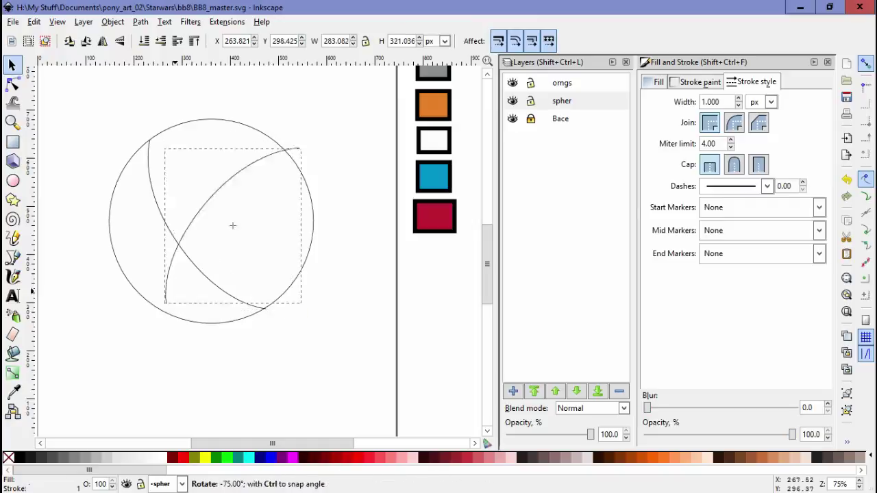
key("n")
left_click_drag(186, 189, 152, 191)
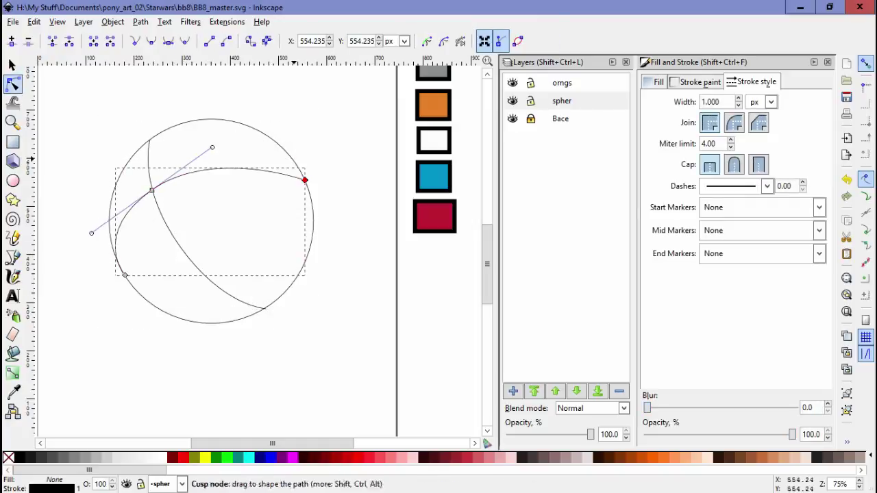
left_click(184, 41)
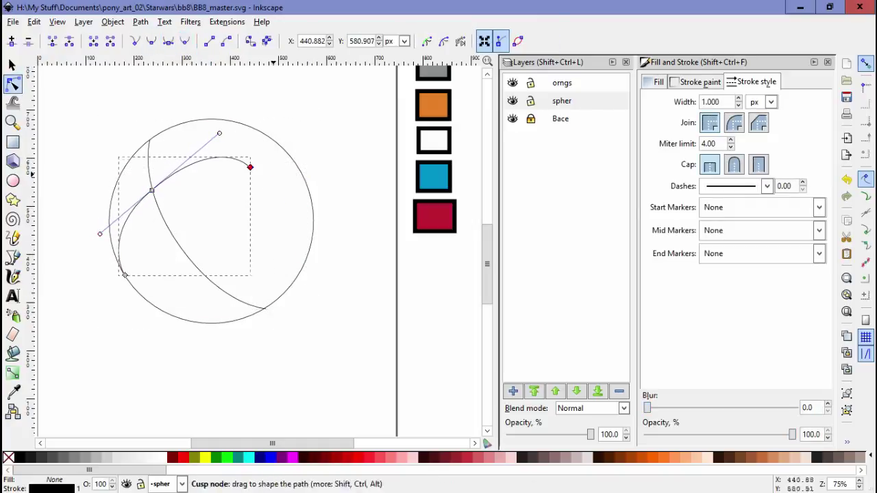
key("b")
key("n")
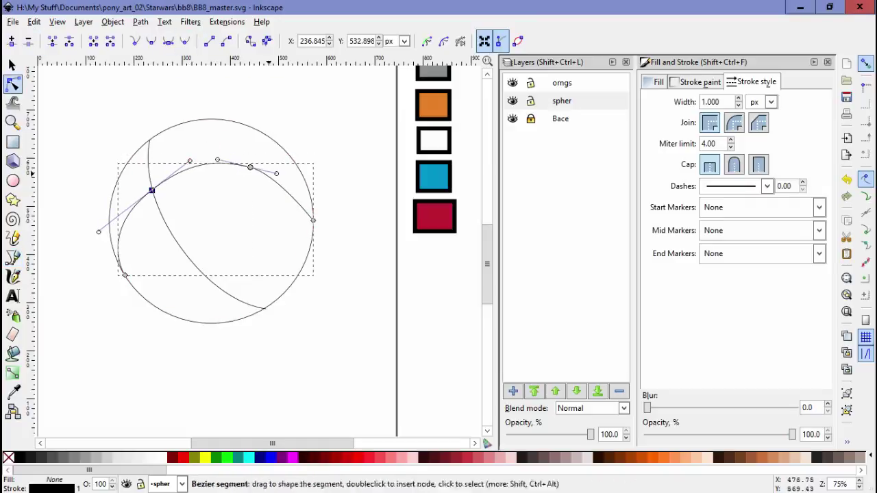
key("Escape")
Add a mirrored copy of the first panel line, running from the circle's upper right edge to its lower left edge
key("s")
key("Tab")
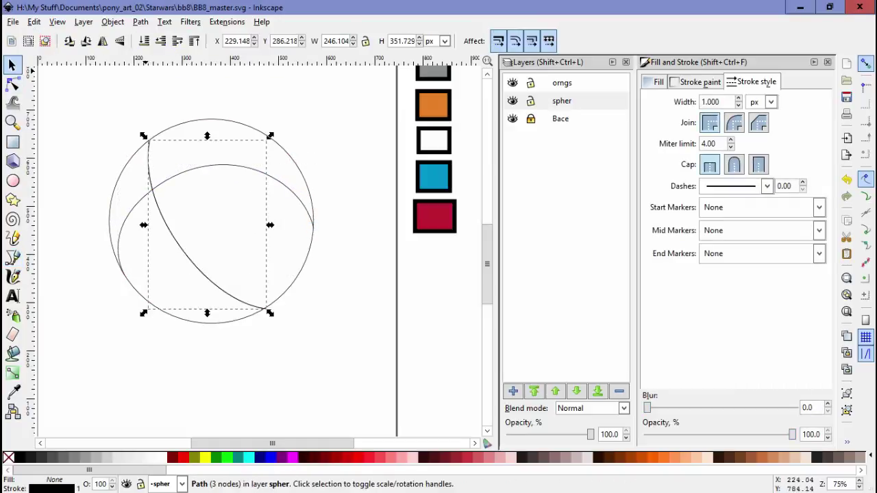
key("n")
key("Escape")
key("Tab")
key("Escape")
Draw a circle about 173 px wide in the central panel and turn it into a closed path without the radial line
key("e")
mouse_move(181, 196)
left_mouse_down()
mouse_move(233, 274)
mouse_move(263, 278)
left_mouse_up()
key("s")
left_click_drag(222, 237, 215, 265)
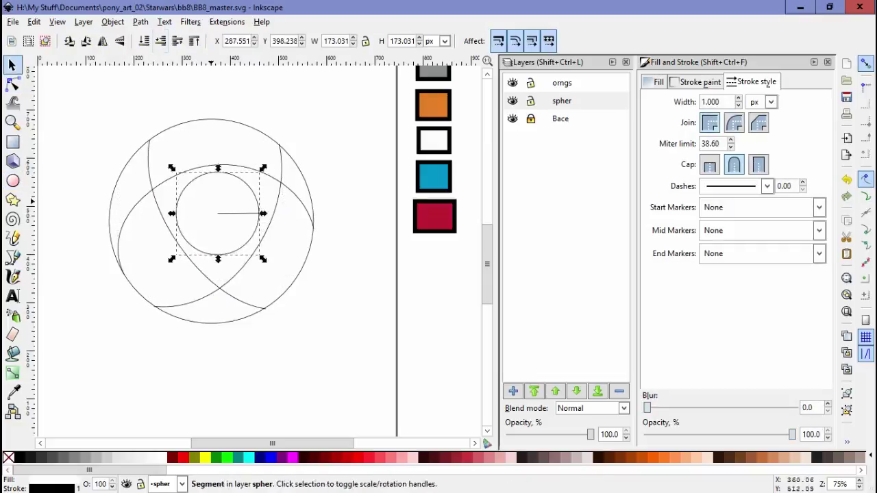
key("n")
key("3")
key("grave")
key("s")
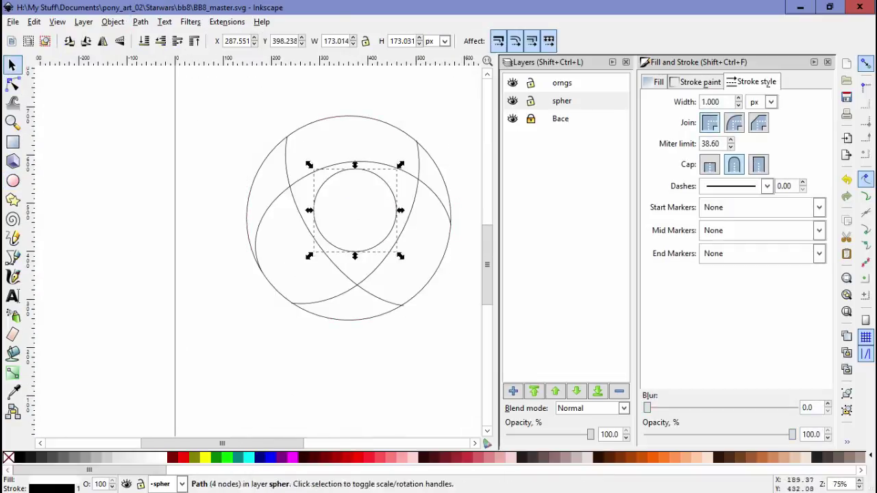
Scale the inner circle down into a small ring of two concentric circles near the top of the central panel
scroll(366, 195, "up", 4)
left_click_drag(366, 194, 259, 187)
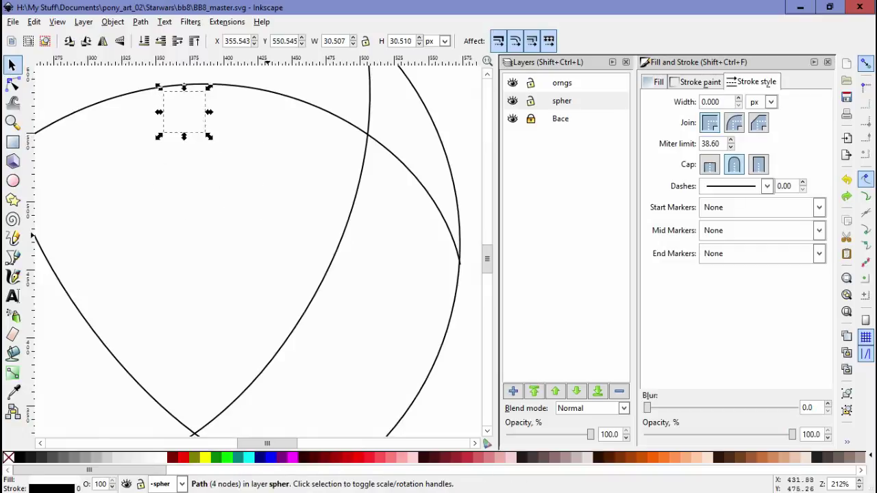
key("ctrl+z")
key("ctrl+z")
key("ctrl+z")
key("ctrl+z")
key("ctrl+z")
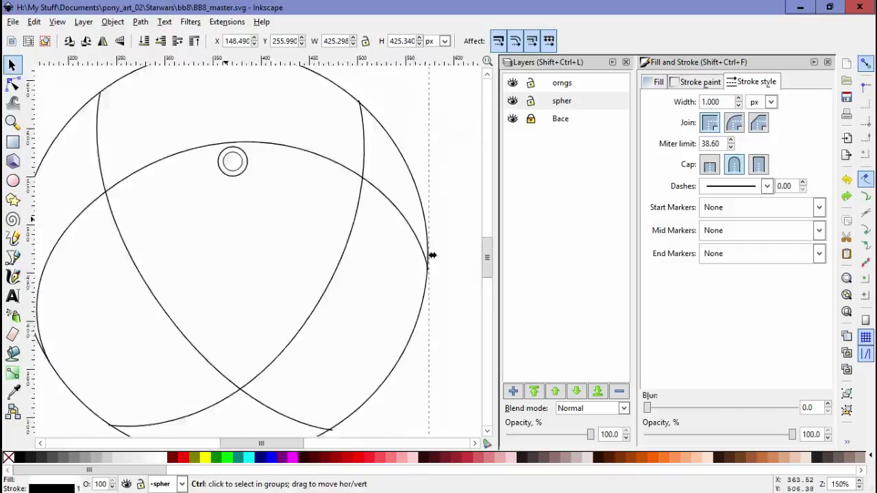
Group the two concentric circles, squash and tilt the ring, and save the drawing
key("ctrl+z")
key("ctrl+z")
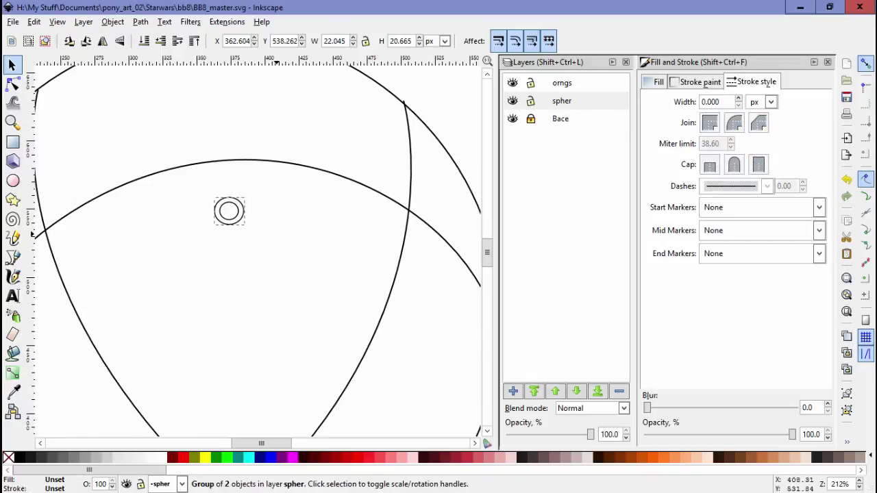
key("ctrl+z")
key("ctrl+z")
key("ctrl+z")
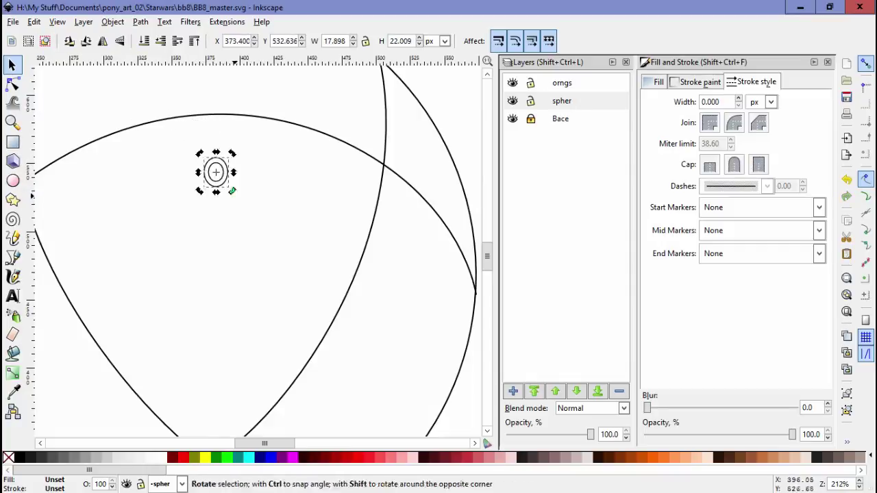
key("Escape")
key("minus")
key("minus")
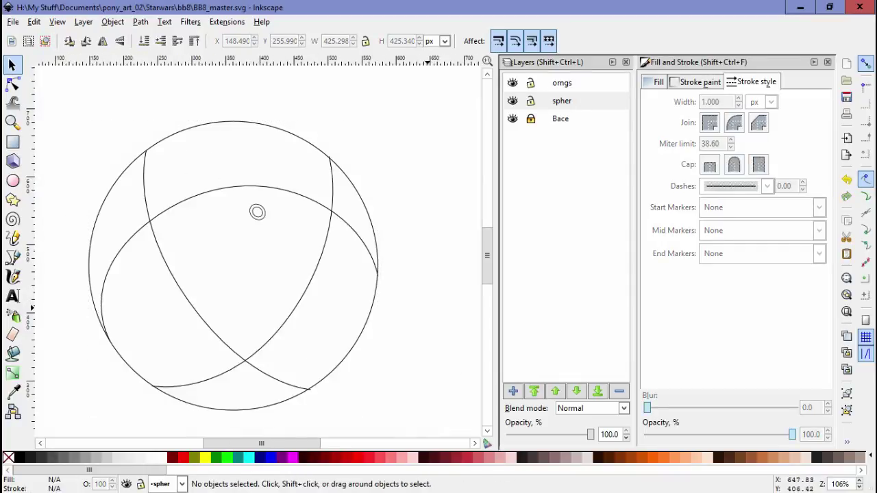
key("ctrl+s")
Undo the ring's distortion, move it near the arch and squash it to about 22 × 17 px
key("ctrl+z")
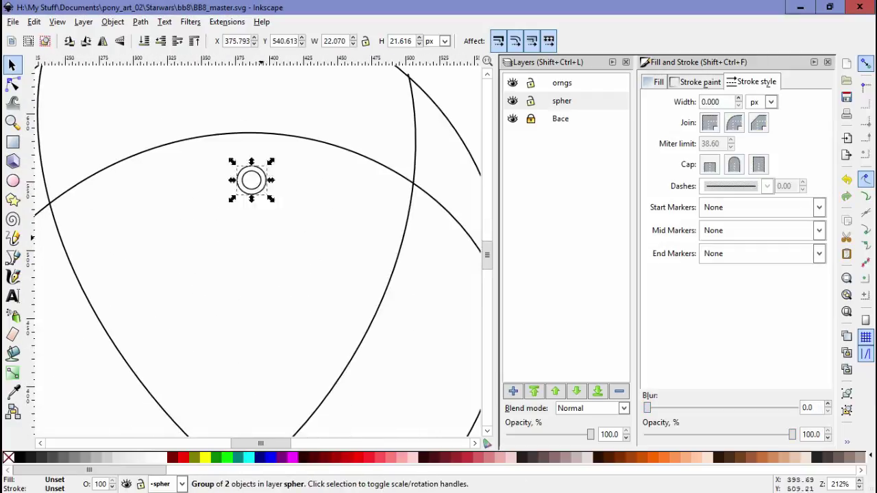
key("ctrl+z")
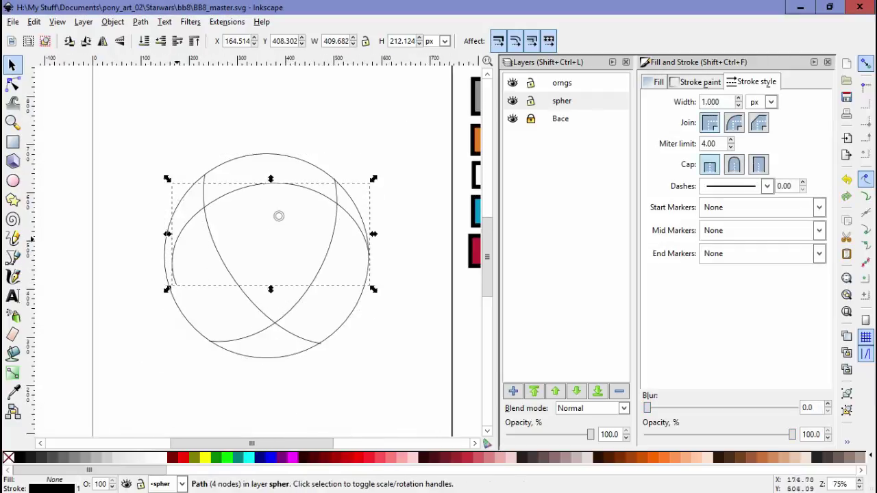
key("ctrl+z")
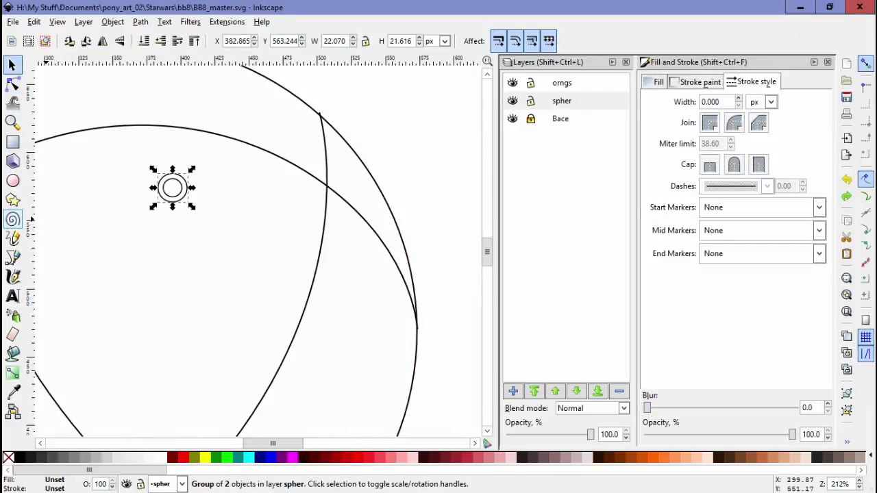
key("ctrl")
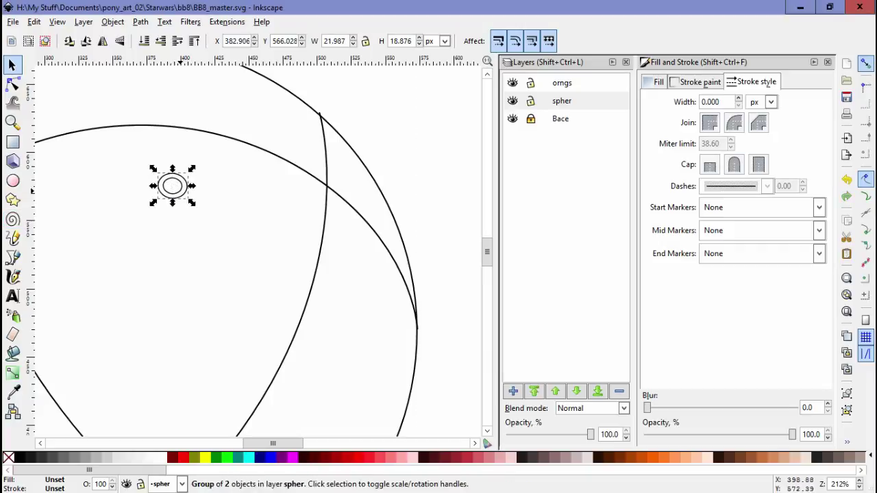
scroll(160, 176, "up", 4)
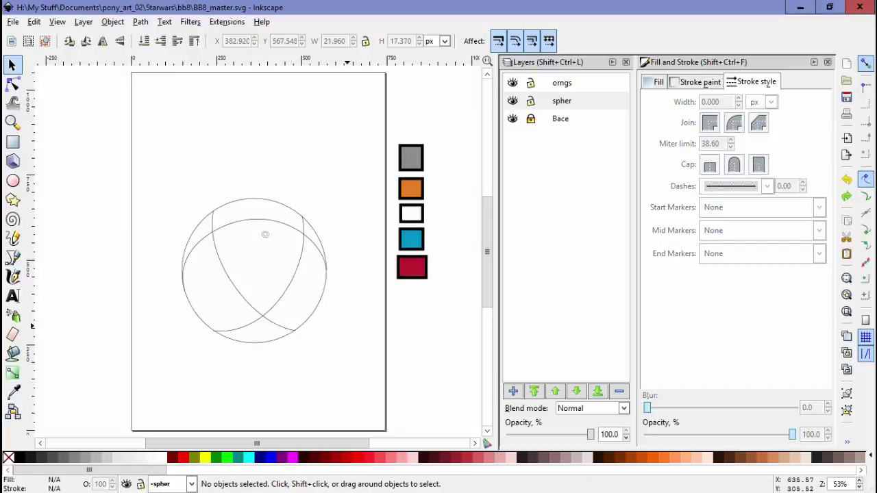
Set up two sublayers under spher, move the sphere's outline circle onto Layer#1 and lock that layer
key("ctrl+s")
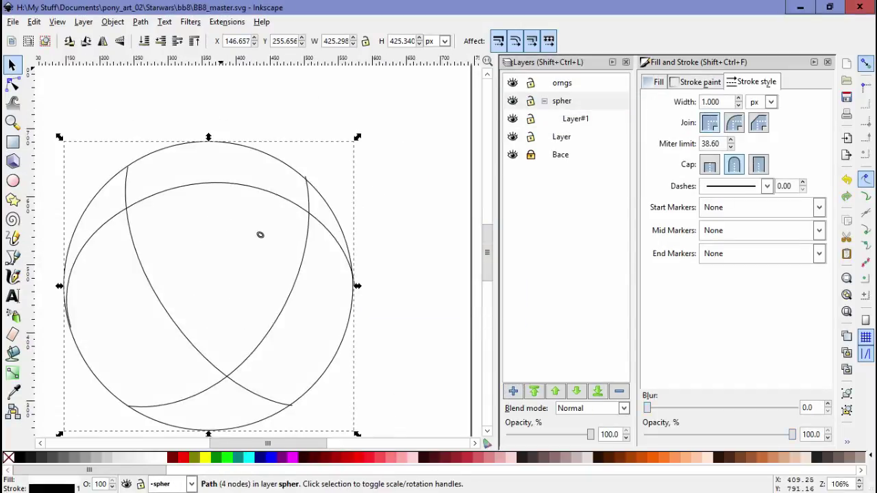
right_click(561, 101)
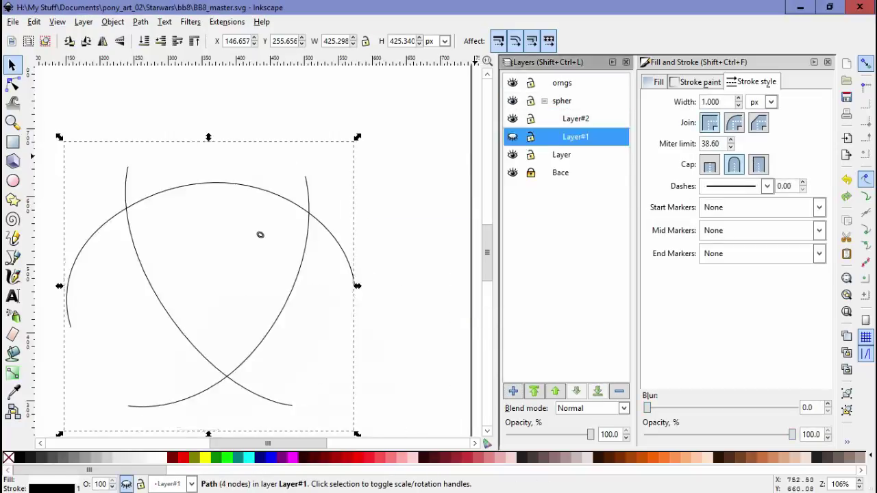
left_click(153, 167)
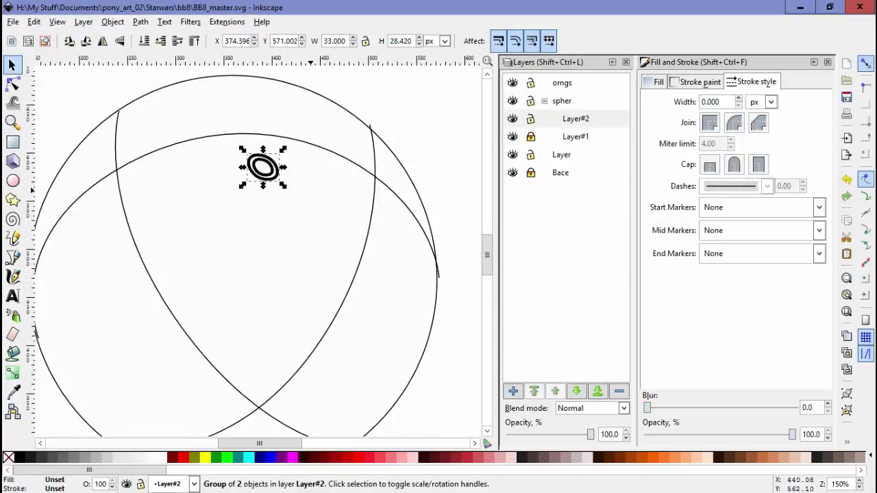
Scale the thick-outlined ring on Layer#2 to about 21 × 22 px, tilt it and work on its nodes
key("plus")
key("plus")
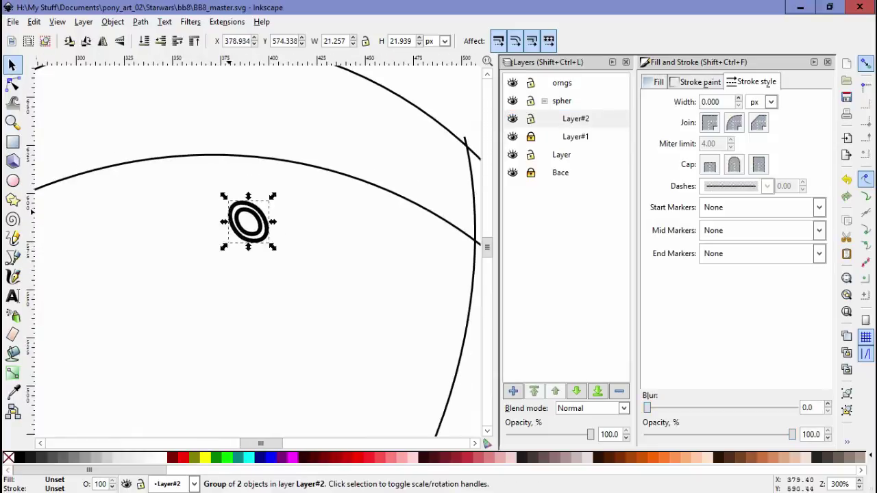
key("alt+e")
key("Escape")
key("n")
key("plus")
key("plus")
key("plus")
key("plus")
key("Escape")
key("minus")
key("minus")
key("minus")
key("minus")
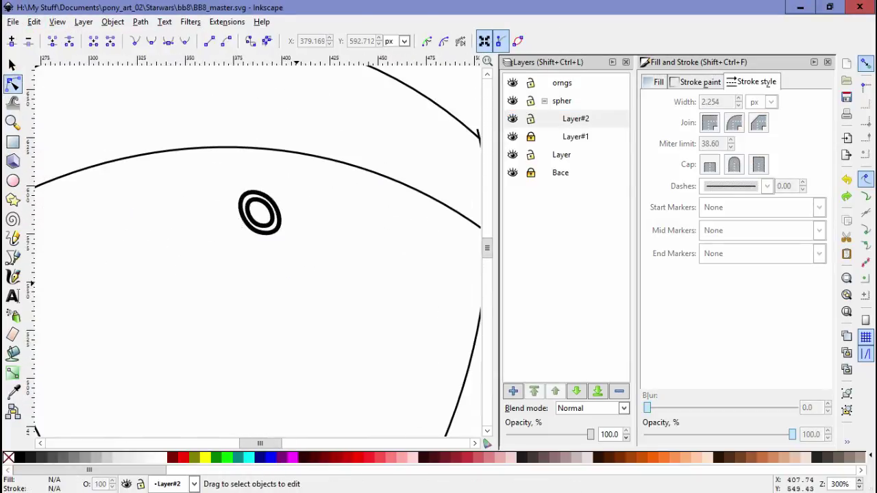
Replace the ring with a new ellipse about 23 × 19 px, and remove its radial line to leave a closed outline
key("s")
key("Tab")
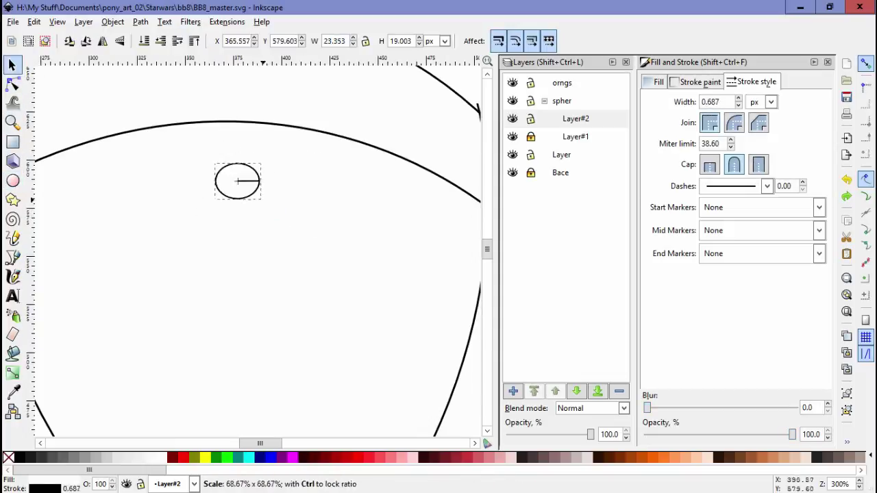
key("plus")
key("plus")
key("plus")
key("plus")
key("n")
key("Escape")
key("minus")
key("minus")
key("minus")
key("minus")
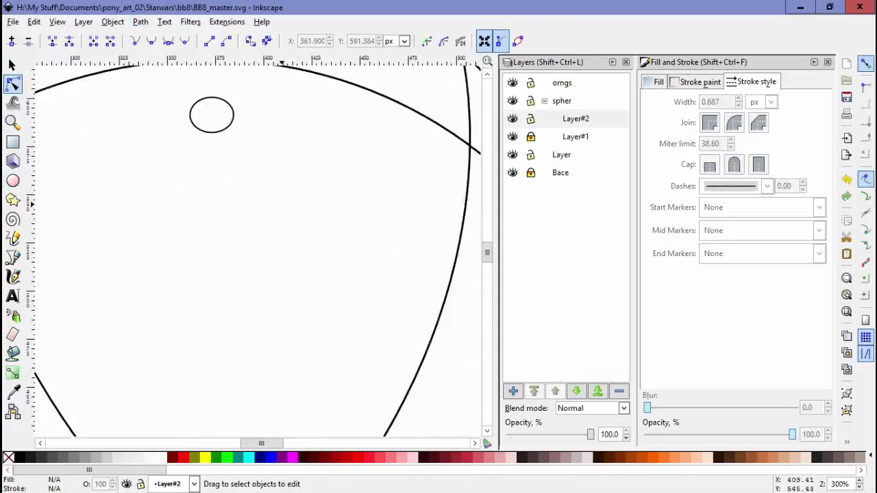
Tilt the ellipse slightly and position it below the arch near the top of the central panel
key("s")
key("Tab")
key("minus")
key("minus")
key("Escape")
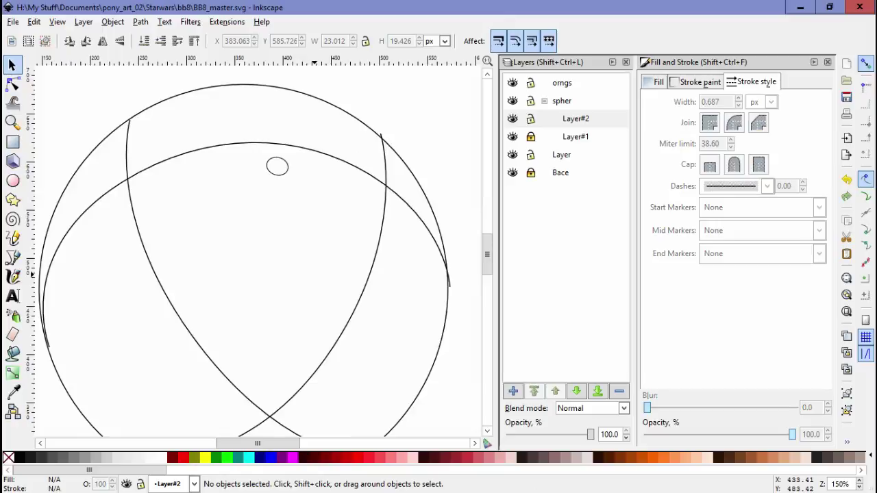
Shrink the ellipse to about 17 × 14 px and try a rotated copy near the central panel's lower left side
key("plus")
key("minus")
key("Tab")
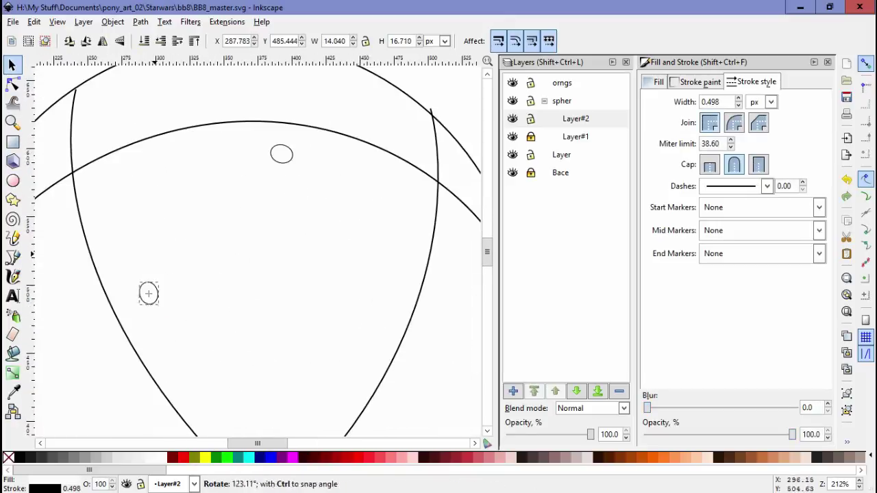
key("minus")
key("minus")
key("minus")
key("Escape")
Place a smaller concentric ellipse inside the tilted ellipse and set the stroke width of both to 1 pt
key("plus")
key("plus")
key("plus")
key("Tab")
key("ctrl+a")
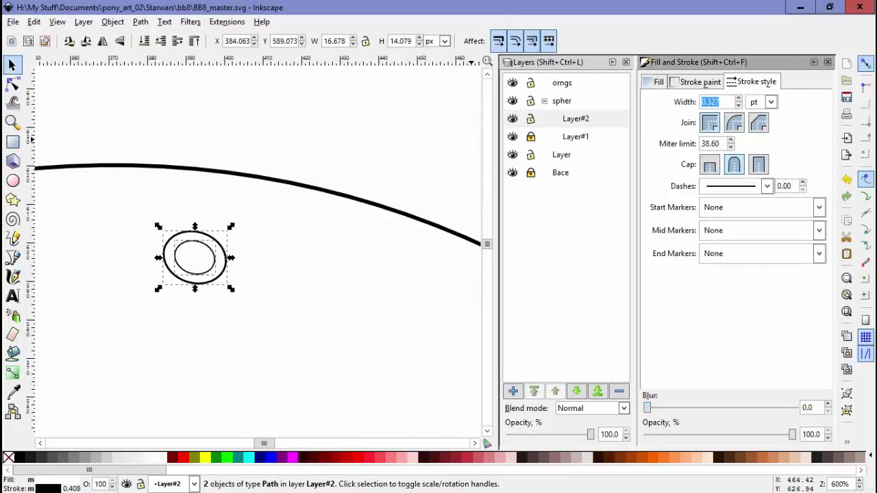
key("Escape")
key("minus")
key("minus")
key("minus")
key("minus")
key("minus")
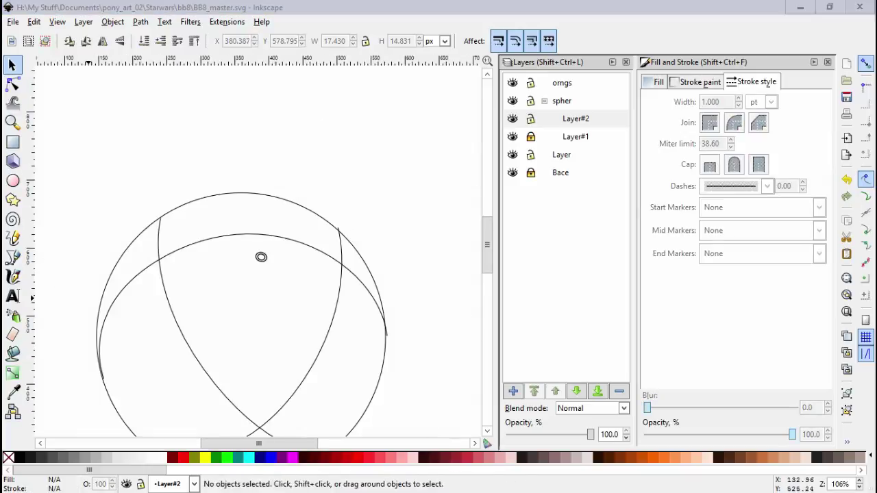
Duplicate the double-ellipse ring and place the copy near the right side corner of the central panel
scroll(261, 257, "down", 1)
left_click_drag(261, 218, 294, 306)
scroll(269, 228, "up", 5)
scroll(256, 242, "down", 5)
key("ctrl+d")
scroll(295, 306, "up", 1)
key("Escape")
Duplicate the ring once more, place the copy near the left side of the central panel and nudge it into position
left_click(237, 150)
key("ctrl+d")
left_click_drag(238, 151, 141, 239)
key("Escape")
left_click_drag(270, 261, 267, 269)
Duplicate all three rings of the central panel together and move the copies over to the left panel
left_click_drag(110, 136, 304, 297)
key("Escape")
scroll(305, 297, "down", 3, "ctrl")
scroll(304, 297, "up", 1, "ctrl")
key("ctrl+a")
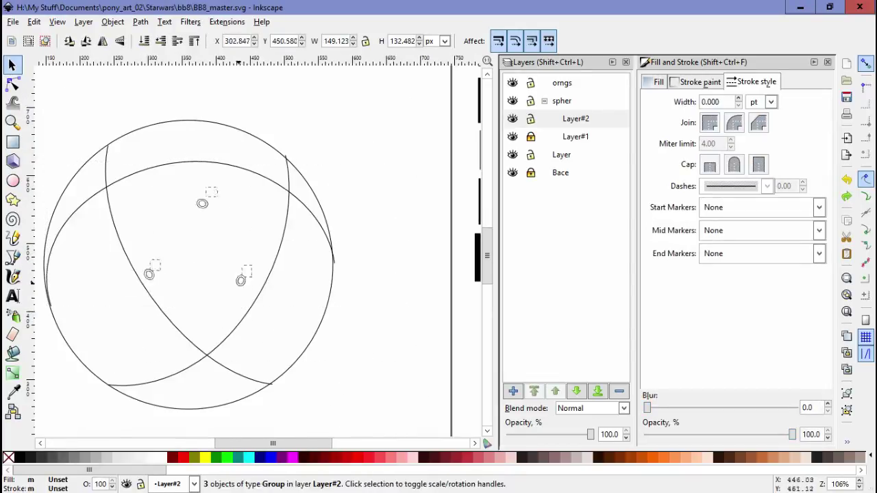
scroll(244, 224, "up", 3)
Rotate the left panel's inner ring and move its lowest ring down to the bottom corner near the sphere's edge
key("Escape")
left_click(244, 224)
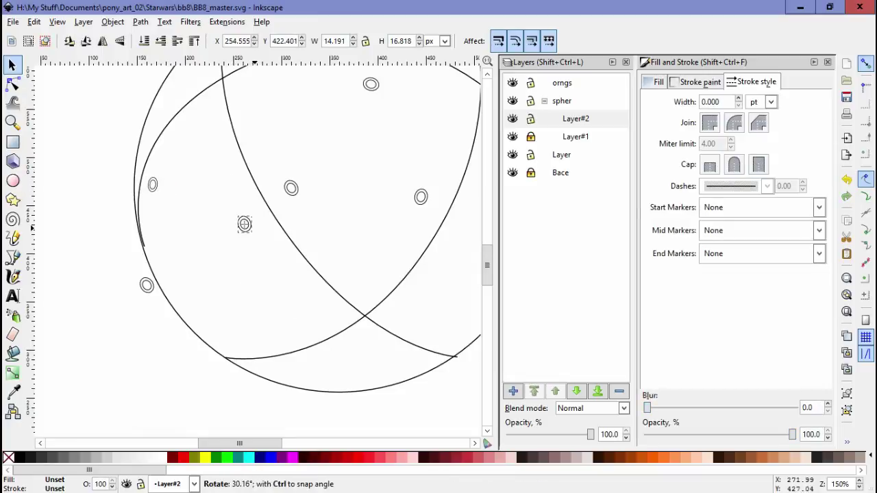
key("Escape")
left_click_drag(146, 285, 209, 332)
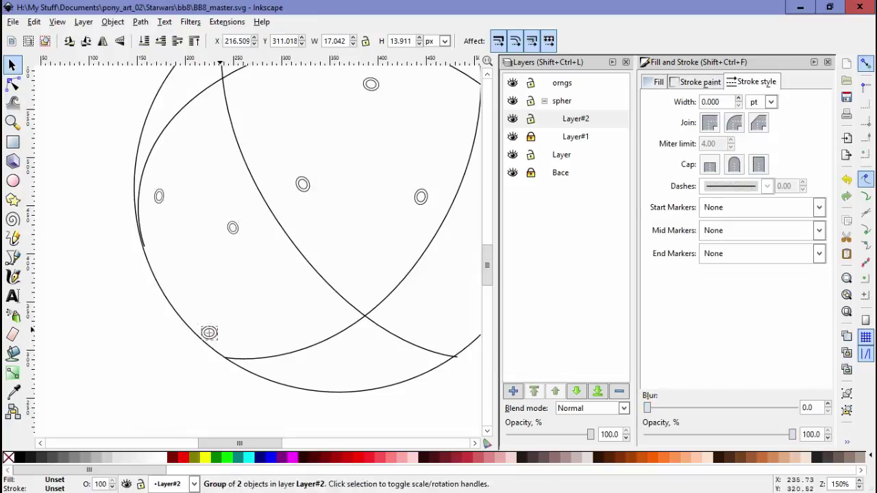
Squash and tilt the left panel's bottom ring to follow the sphere's curvature, and fine-tune its position
scroll(232, 342, "up", 4, "ctrl")
left_click_drag(189, 252, 189, 262)
key("minus")
key("Escape")
key("minus")
key("minus")
key("3")
key("Escape")
key("grave")
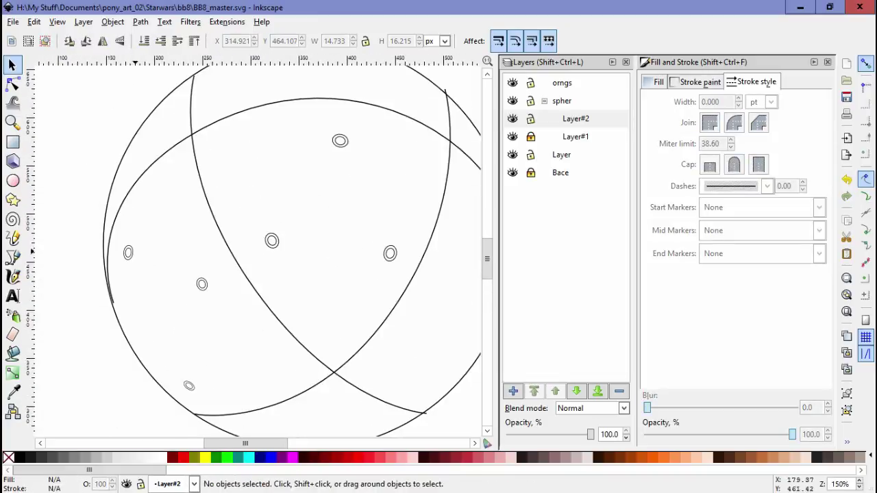
Copy small rings into the top and right panels of the sphere and fit them to its curvature
key("Tab")
key("3")
key("Escape")
key("grave")
key("ctrl+a")
key("Escape")
scroll(254, 247, "left", 2)
key("Tab")
key("Tab")
scroll(236, 349, "up", 1, "ctrl")
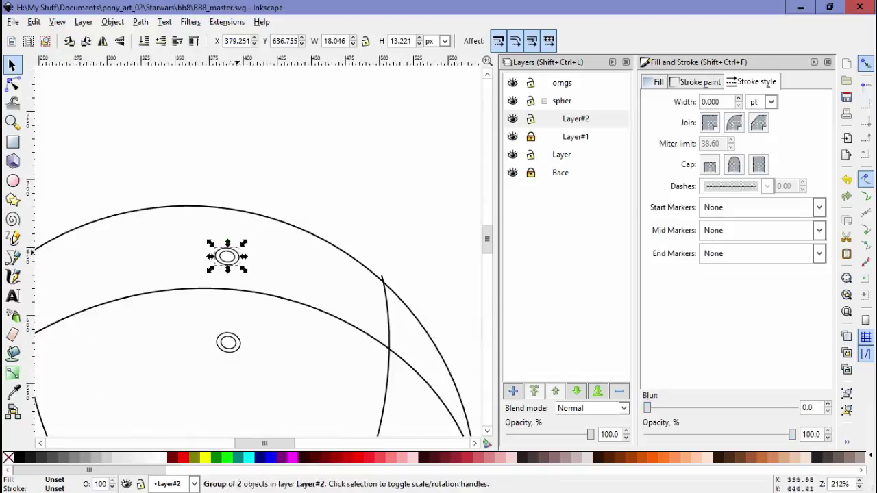
key("Escape")
Add a sublayer named Bace_ring inside the orngs layer
key("5")
left_click(562, 83)
key("shift+ctrl+n")
left_click(458, 268)
left_click(454, 313)
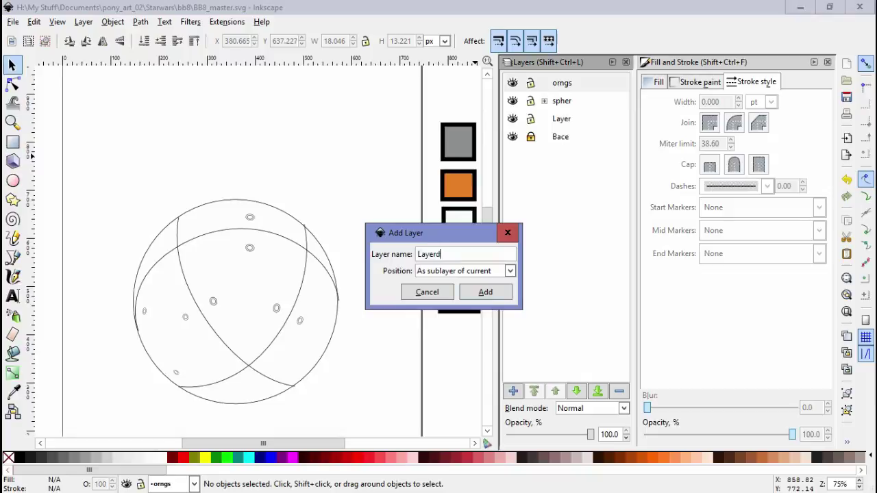
type("Bace_ring")
key("Return")
Draw an orange circle about 153 px across with a 0.5 pt black outline, using the orange swatch as fill
key("F7")
key("F5")
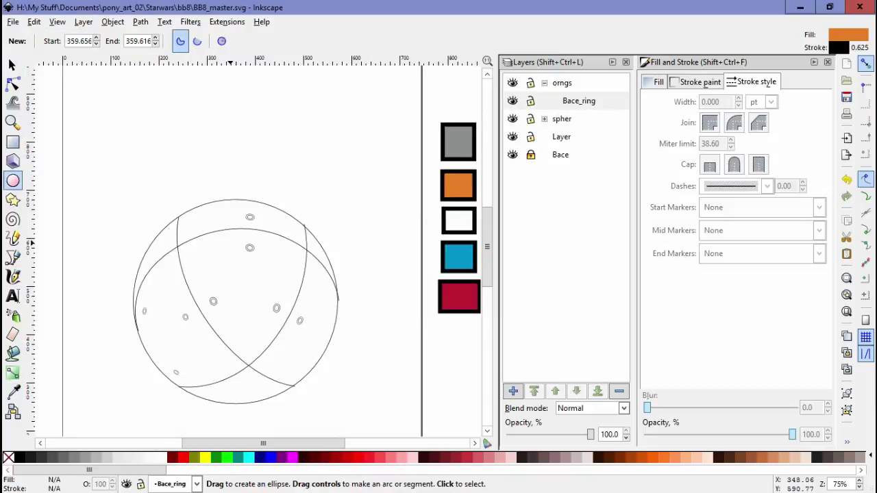
left_click_drag(183, 269, 203, 283)
key("F2")
key("F1")
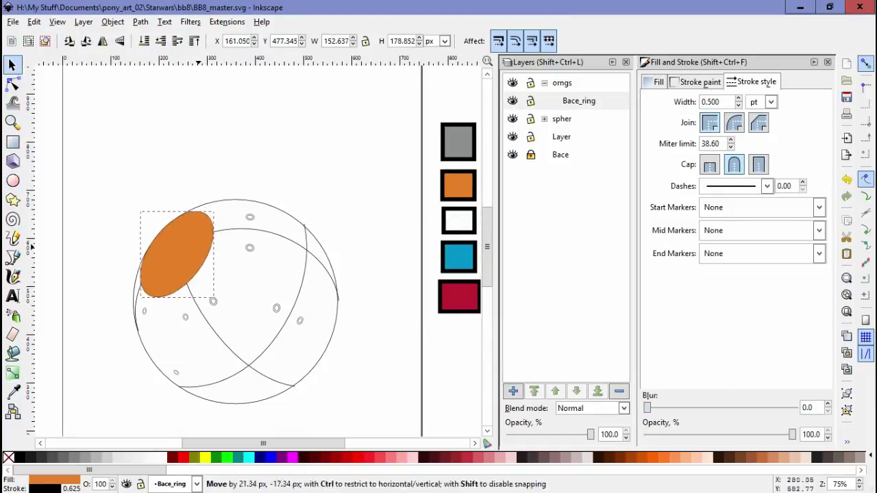
Try to place a second flattened orange disc along the lower edge of the sphere
key("Escape")
scroll(196, 250, "up", 3, "ctrl")
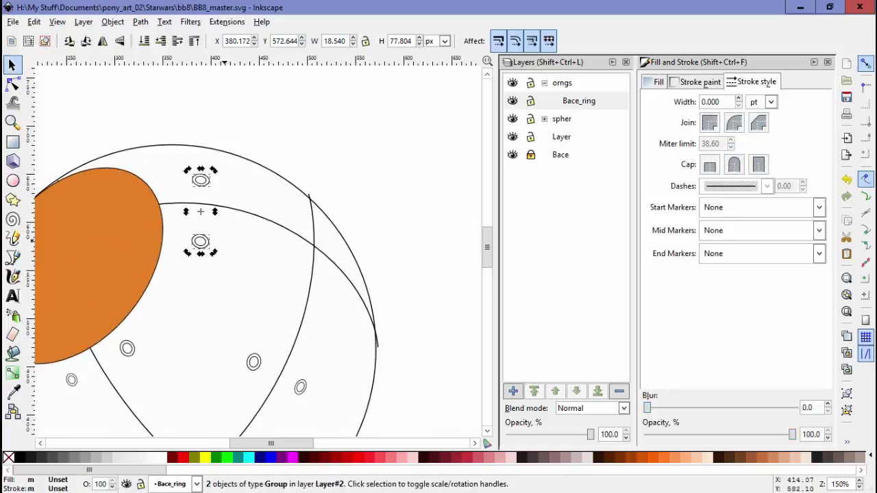
scroll(196, 250, "down", 2, "ctrl")
key("ctrl+v")
left_click(320, 292)
left_click_drag(354, 221, 369, 238)
left_click_drag(280, 226, 281, 236)
key("Escape")
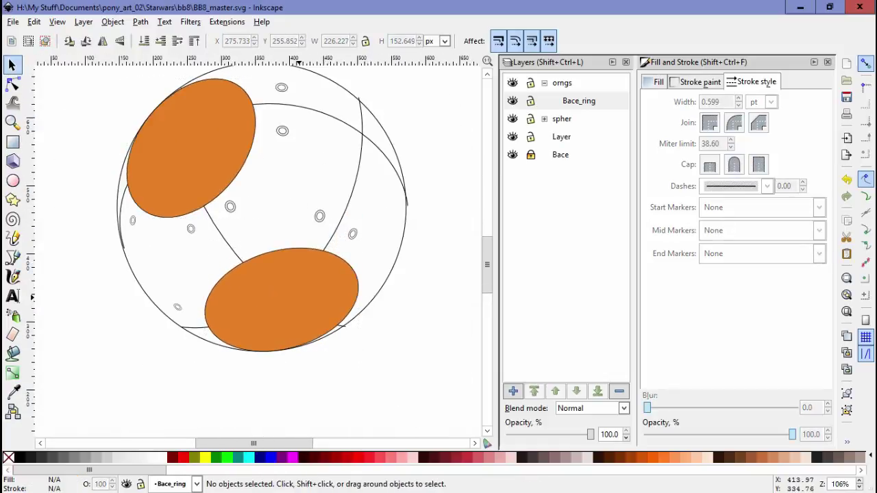
Undo the flattened discs' placement and reshaping back to the single round orange circle beside the sphere
key("ctrl+z")
key("ctrl+z")
key("ctrl+z")
key("ctrl+z")
key("ctrl+z")
key("ctrl+z")
Add two sublayers inside the Bace_ring layer
key("ctrl+shift+n")
key("Return")
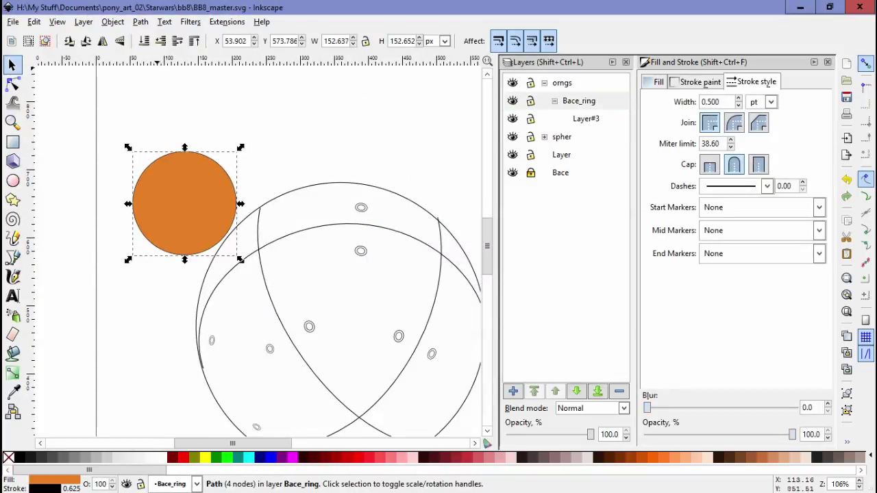
key("ctrl+shift+n")
key("Return")
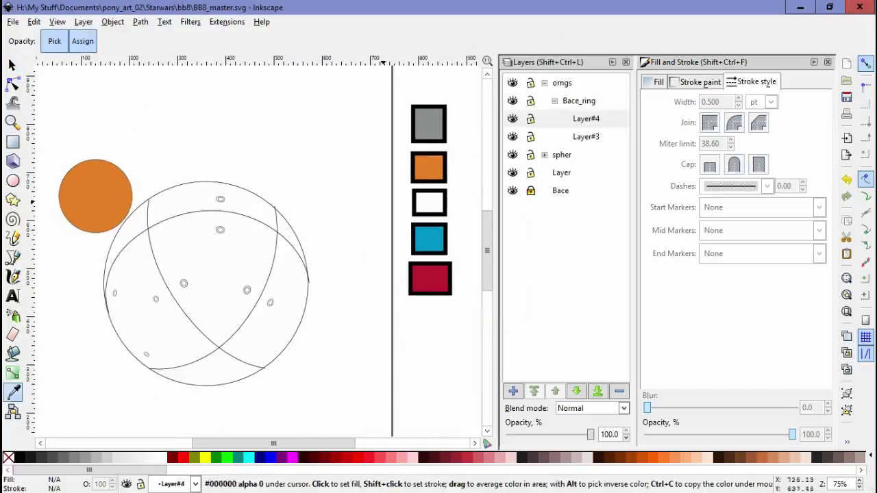
Draw a smaller white circle in the upper sublayer and centre it on the orange circle to form a ring
key("e")
left_click_drag(188, 209, 214, 234)
key("n")
key("s")
key("ctrl+alt+a")
left_click(113, 21)
left_click(159, 380)
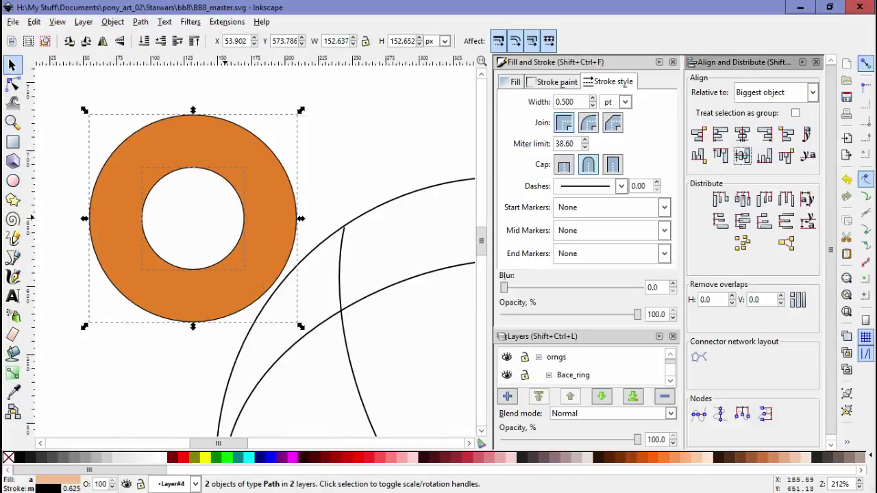
Add another sublayer and draw a straight diagonal divider line across the lower-right part of the orange ring
key("ctrl+shift+n")
key("Return")
key("plus")
key("ctrl+alt+a")
key("b")
key("plus")
left_click(231, 229)
left_click(308, 308)
key("Return")
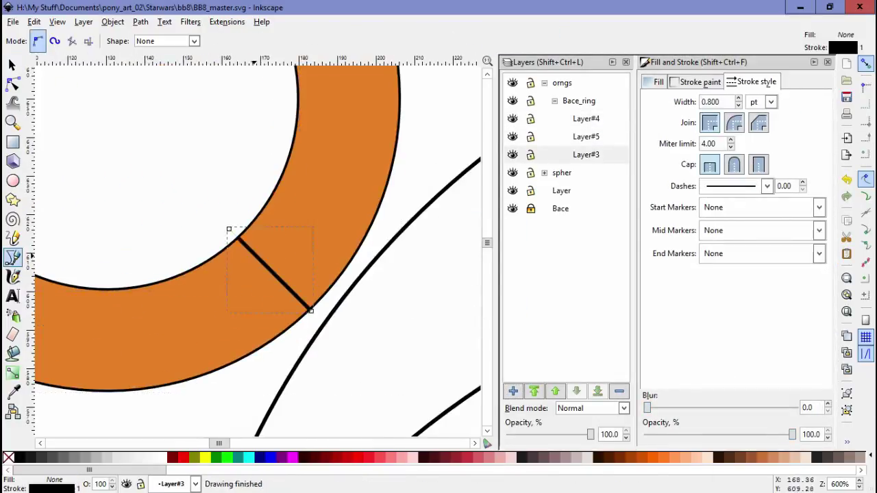
Draw three more straight divider lines across the ring, at its upper right, top and left side
key("minus")
left_click(211, 190)
left_click(266, 159)
key("Return")
left_click(167, 169)
left_click(167, 118)
key("Return")
scroll(167, 117, "left", 2)
left_click(124, 276)
left_click(75, 288)
key("Return")
Draw a line between the left and lower-right dividers and bend it into an arc along the ring's lower band
left_click(100, 282)
left_click(299, 337)
left_click_drag(179, 370, 251, 395)
key("n")
key("Escape")
key("Escape")
left_click(188, 368)
left_click_drag(188, 369, 194, 374)
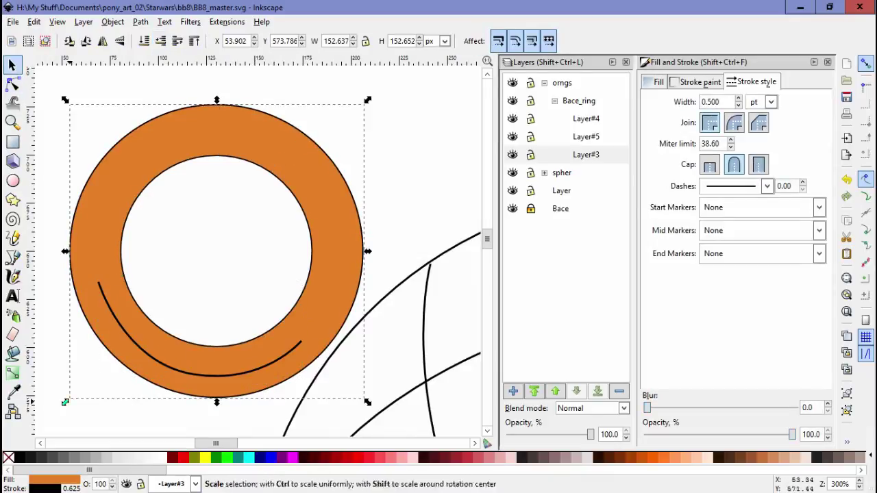
Scale a copy of the outer circle to about 128 px as a guide and fit the lower arc to it
scroll(155, 411, "up", 2)
key("n")
left_click(227, 328)
left_click_drag(226, 327, 230, 320)
left_click_drag(376, 342, 381, 352)
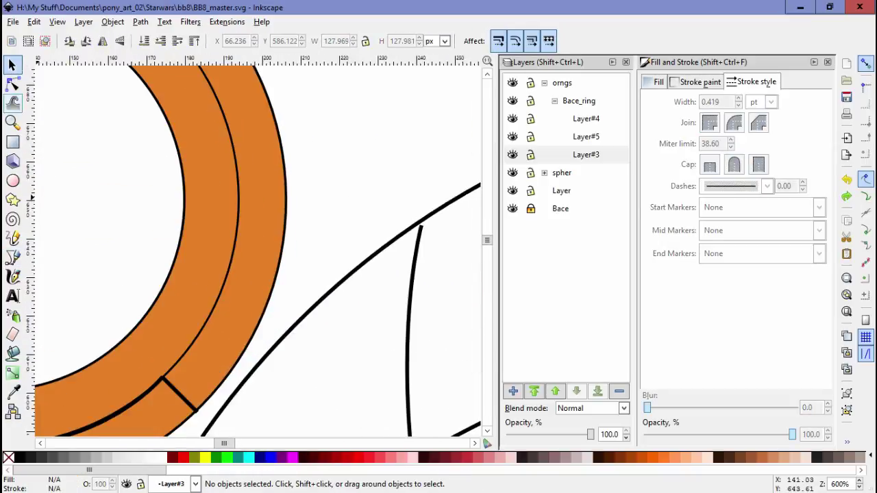
Draw a notch outline on the ring's right side, running in from the outer edge, along the guide circle and back out
key("b")
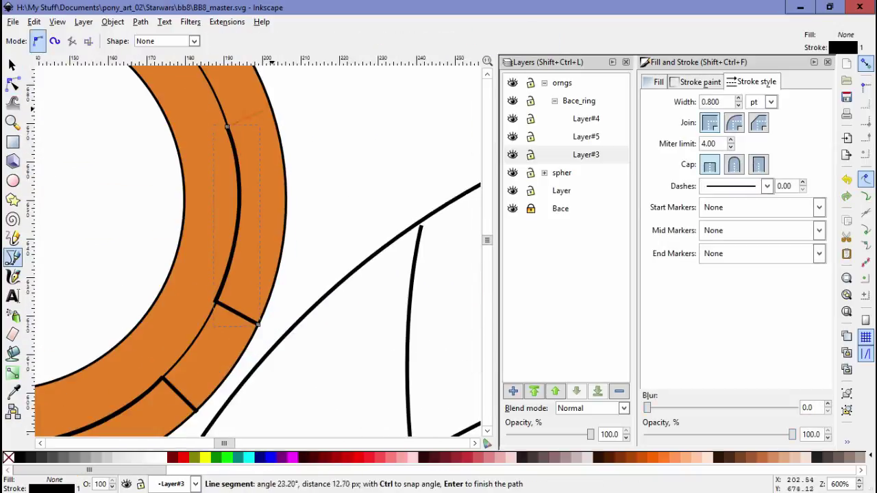
scroll(270, 191, "down", 3)
key("s")
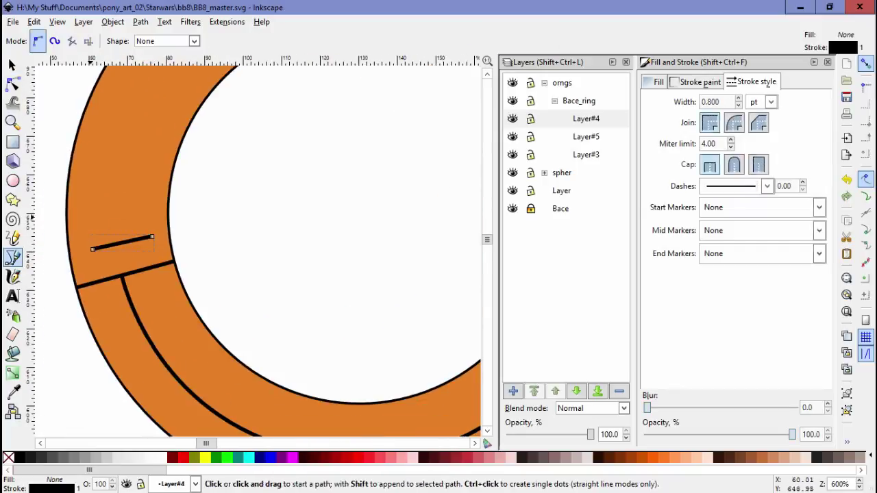
Place three short slanted vent lines above the ring's left divider and give them 1.5 pt strokes with round caps
key("n")
left_click(89, 220)
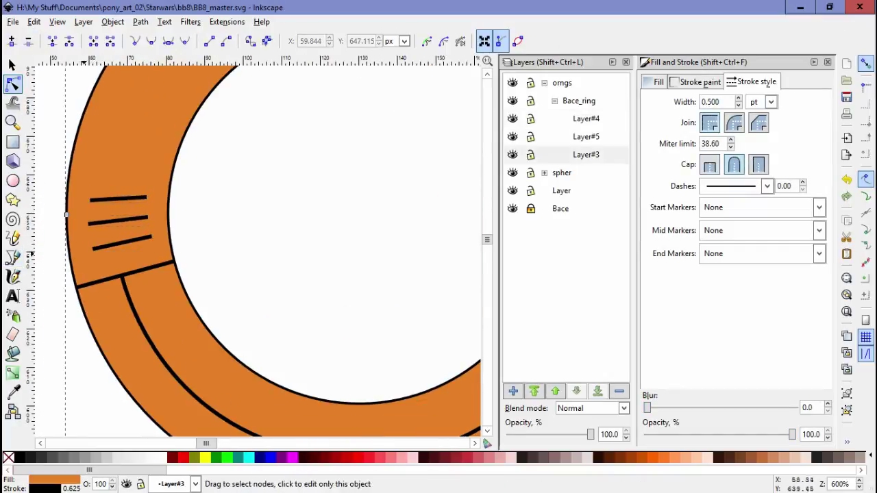
key("s")
key("Escape")
key("n")
left_click_drag(152, 237, 152, 240)
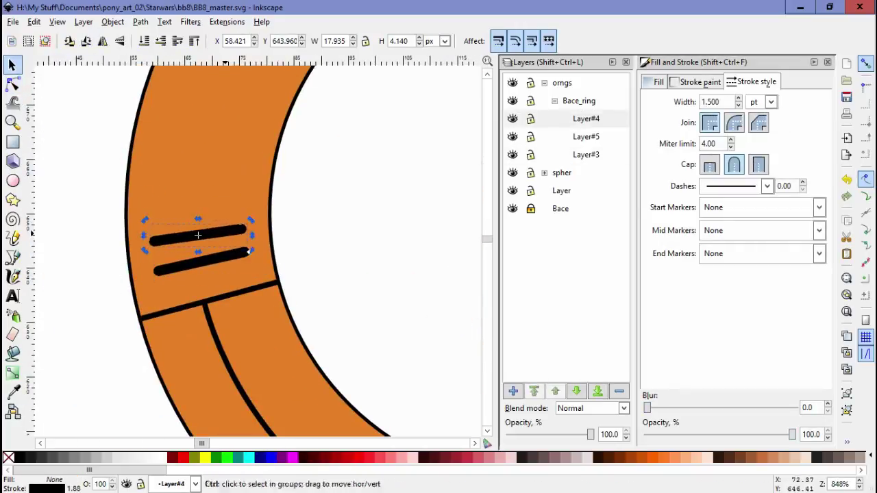
Rebuild the vent lines as three equal bars from one straightened line, and move them back onto the ring at a tilt
left_click(196, 209, "shift")
key("ctrl+shift+a")
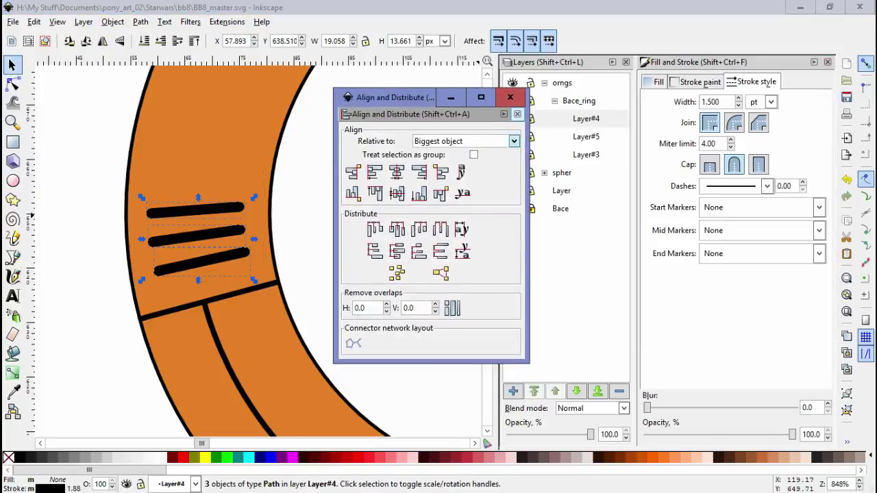
left_click(196, 233)
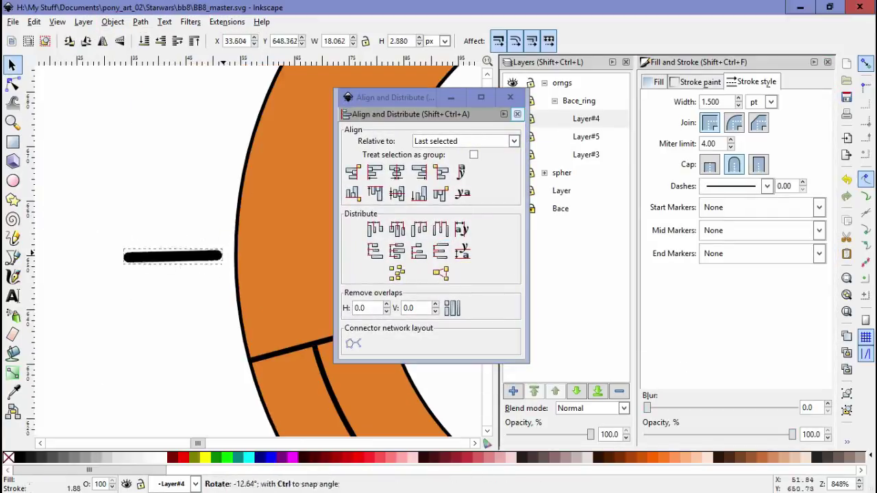
scroll(124, 270, "up", 9)
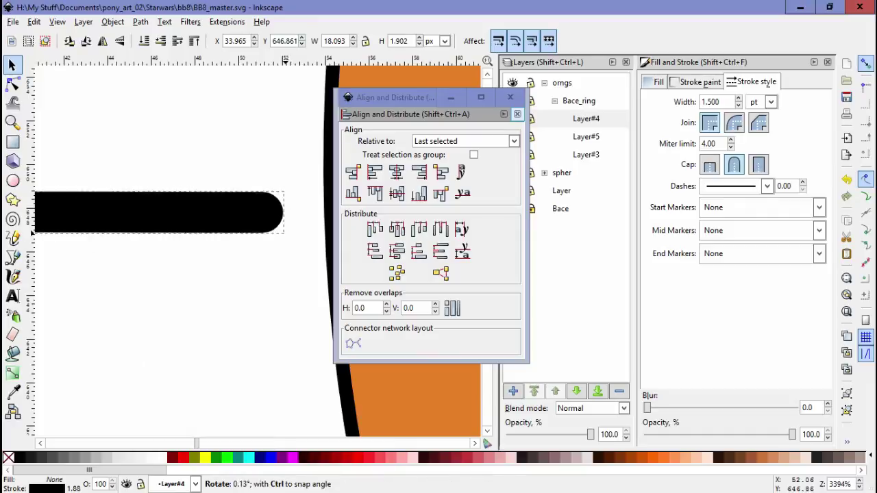
scroll(100, 253, "down", 7)
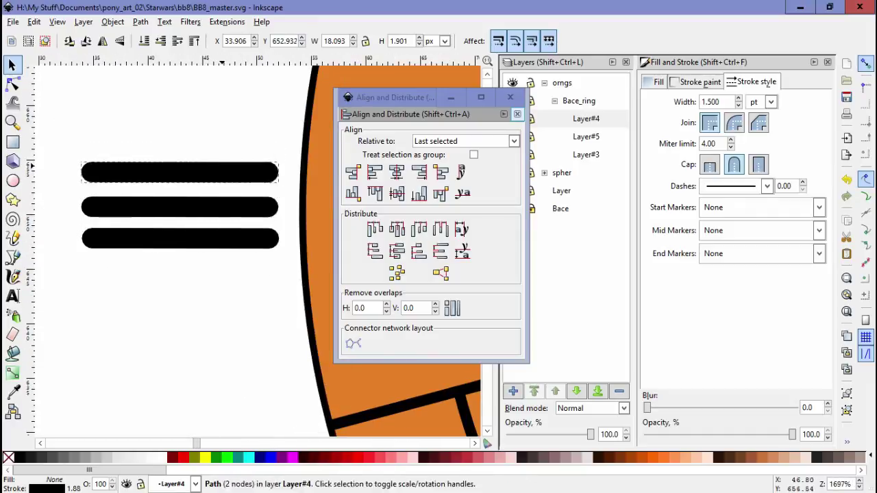
key("Escape")
key("ctrl+a")
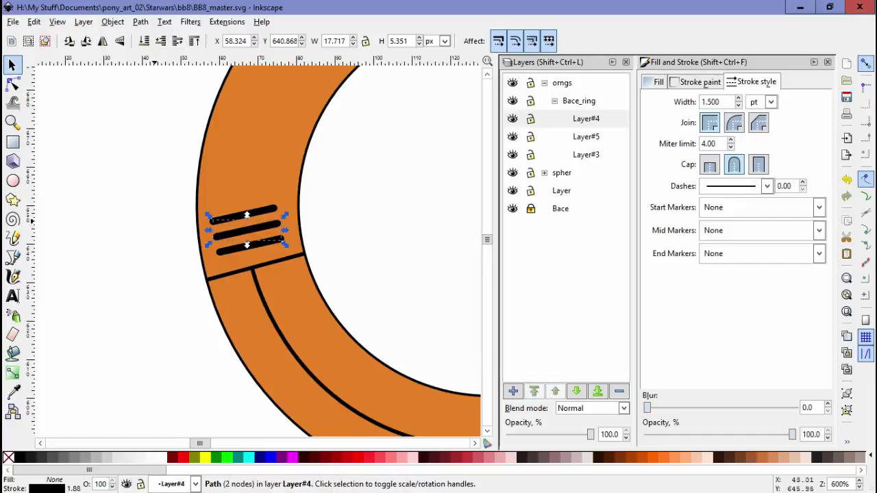
Adjust the angles and positions of the upper two vent bars so all three fan out along the ring
scroll(254, 237, "up", 3)
key("n")
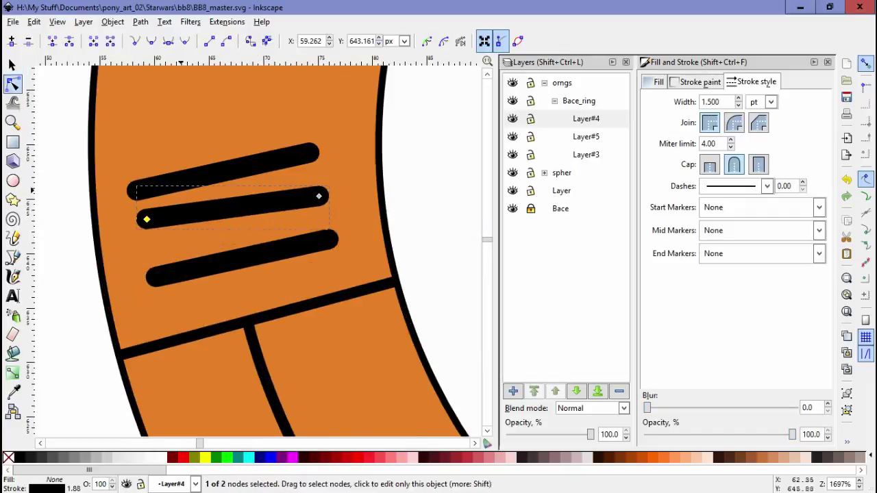
key("Escape")
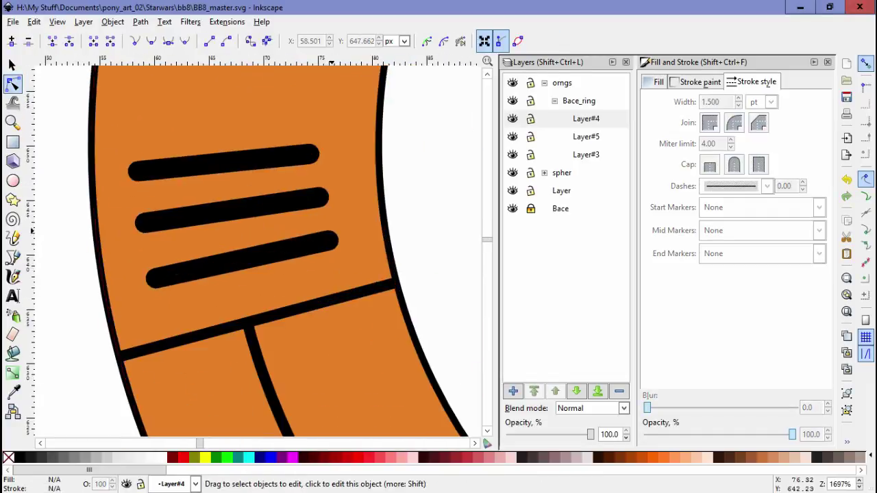
left_click(264, 205)
key("s")
left_click(219, 156)
key("ctrl+z")
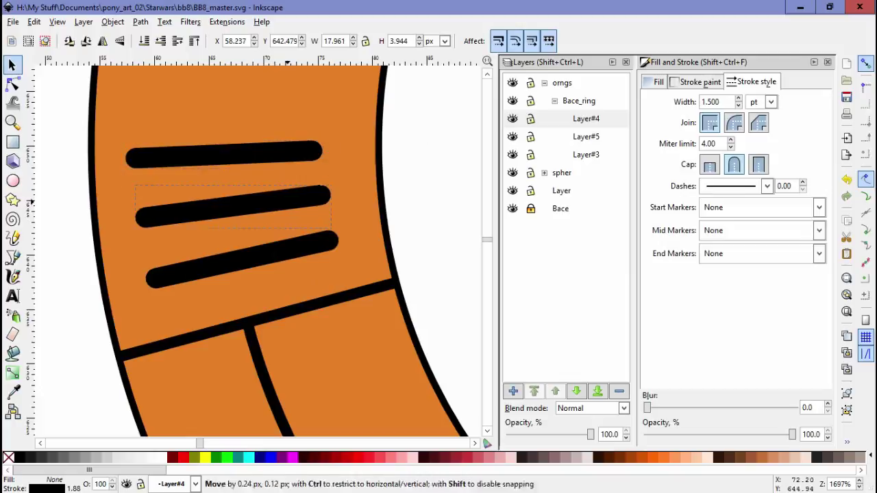
key("Escape")
Save the drawing and add a new sublayer above the others in Bace_ring
scroll(96, 264, "down", 5, "ctrl")
key("ctrl+s")
scroll(265, 244, "up", 1, "ctrl")
key("shift+ctrl+n")
key("Return")
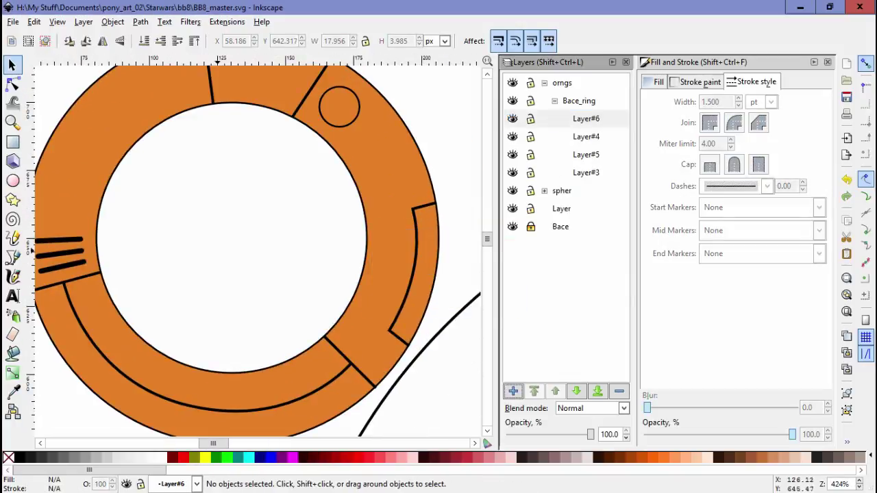
Draw an open tab outline with a rounded top, rising from the lower inner edge of the ring
key("b")
scroll(334, 278, "up", 2, "ctrl")
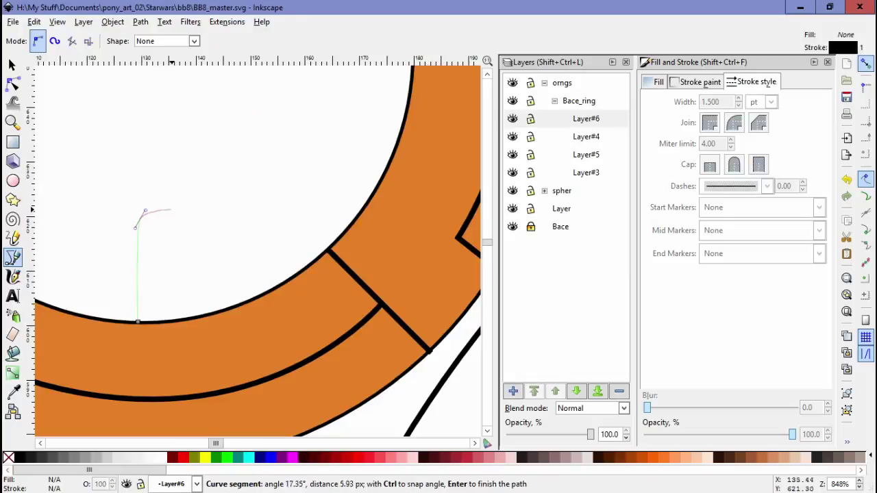
left_click(186, 205)
left_click(221, 306)
key("Return")
Reshape the tab outline by moving its right foot outward along the ring and raising its top corners
key("n")
scroll(206, 261, "up", 2, "ctrl")
scroll(244, 370, "down", 1, "ctrl")
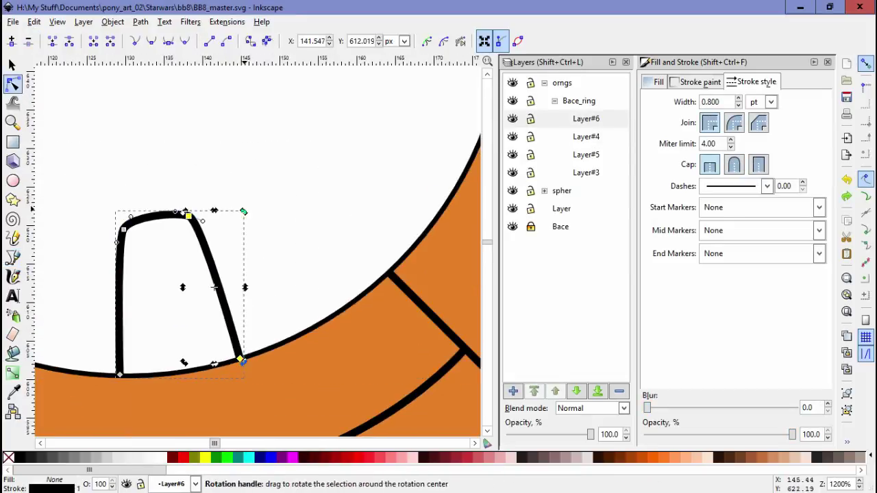
left_click_drag(214, 288, 225, 283)
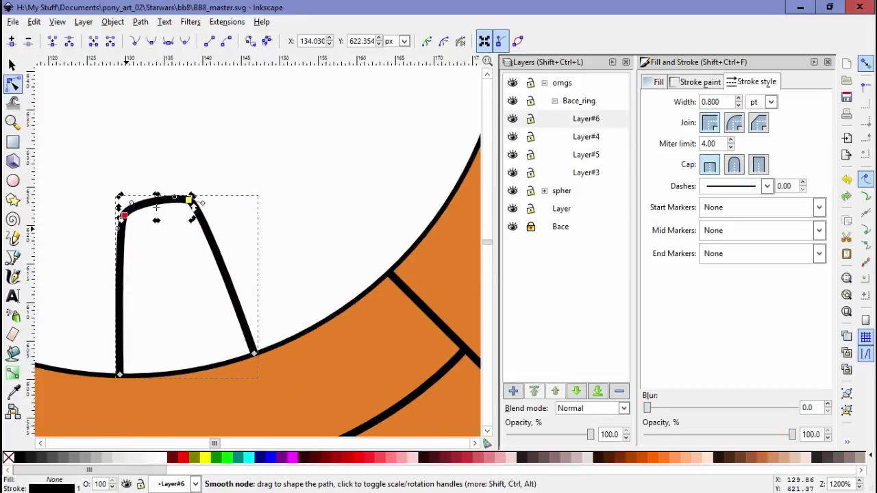
scroll(156, 208, "down", 5, "ctrl")
Draw an orange circle about 6 px across with a 0.25 pt outline near the top of the tab
scroll(59, 128, "up", 6, "ctrl")
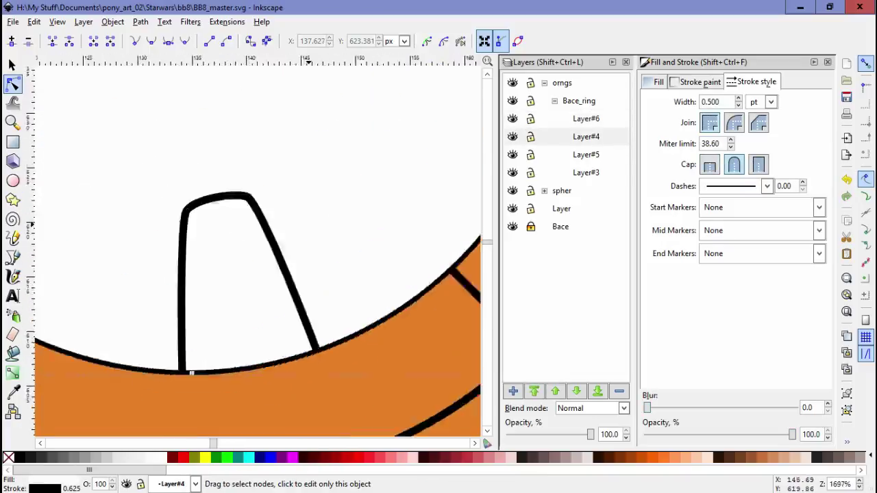
left_click(586, 136)
key("e")
left_click_drag(108, 211, 175, 276)
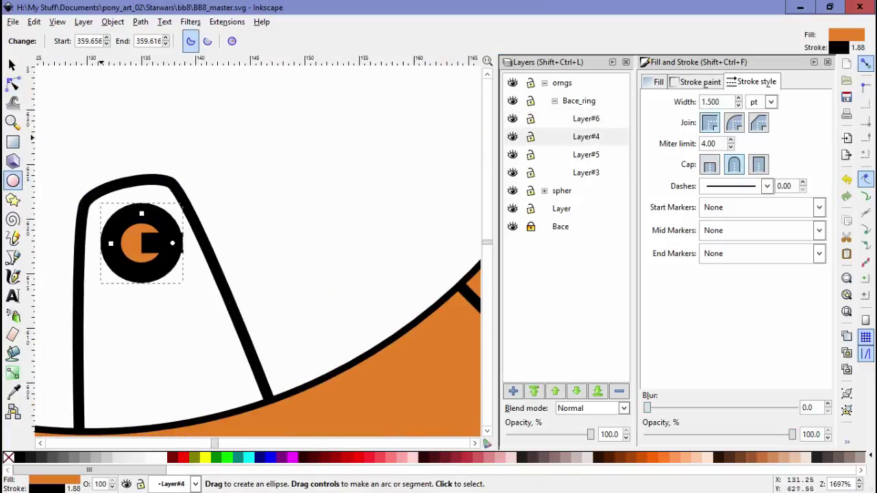
key("n")
key("ctrl+z")
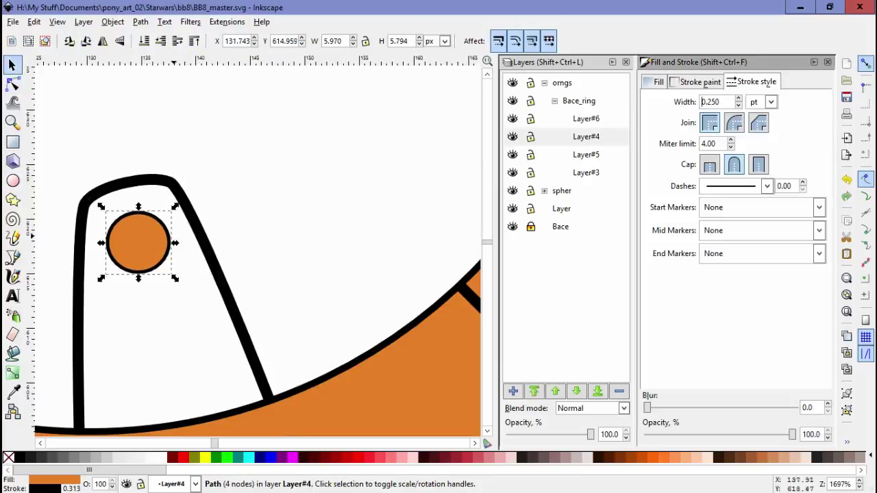
Trace the tab's outline as a closed shape and fill it with the ring's orange, without a stroke
key("b")
left_click(78, 430)
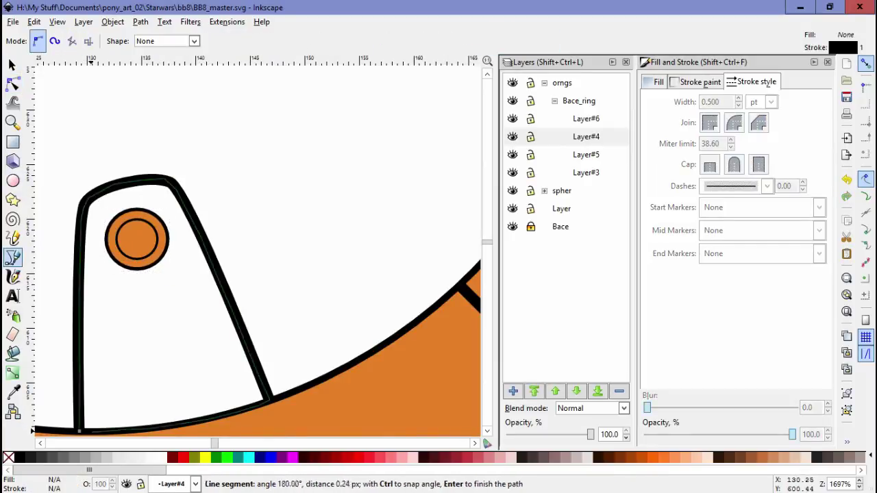
key("Return")
key("d")
left_click(42, 434)
key("s")
scroll(254, 247, "down", 3)
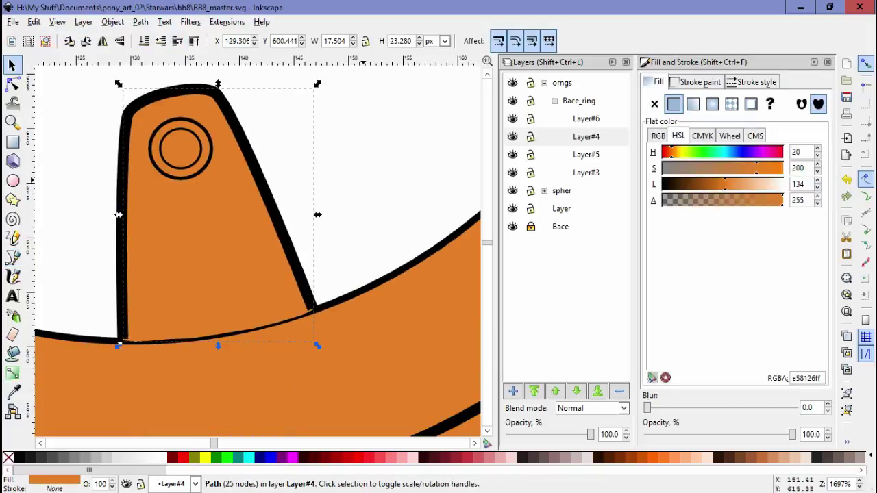
Bend the bottom edge of the tab's orange fill to follow the ring's inner edge
scroll(177, 367, "up", 2)
key("n")
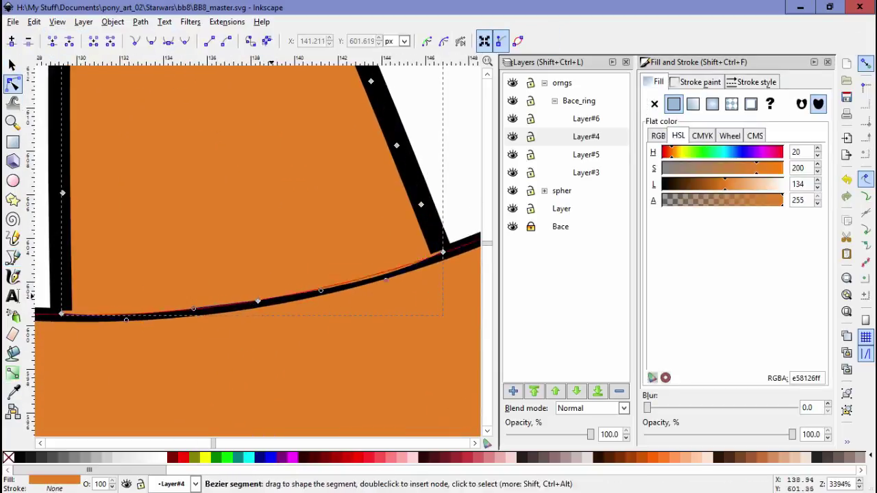
left_click_drag(257, 300, 259, 294)
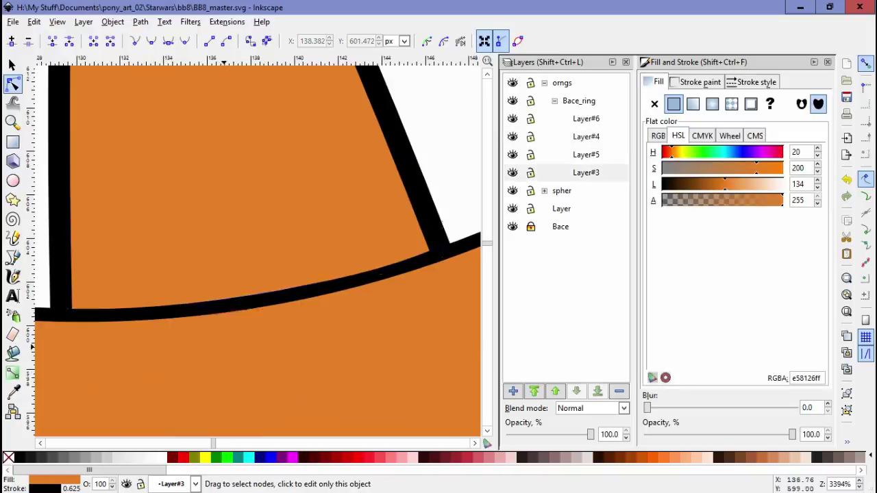
Group the tab's outline, its two circles and its orange fill into one object
key("s")
scroll(253, 247, "down", 4)
left_click_drag(141, 209, 244, 294)
key("ctrl+g")
scroll(254, 247, "down", 2)
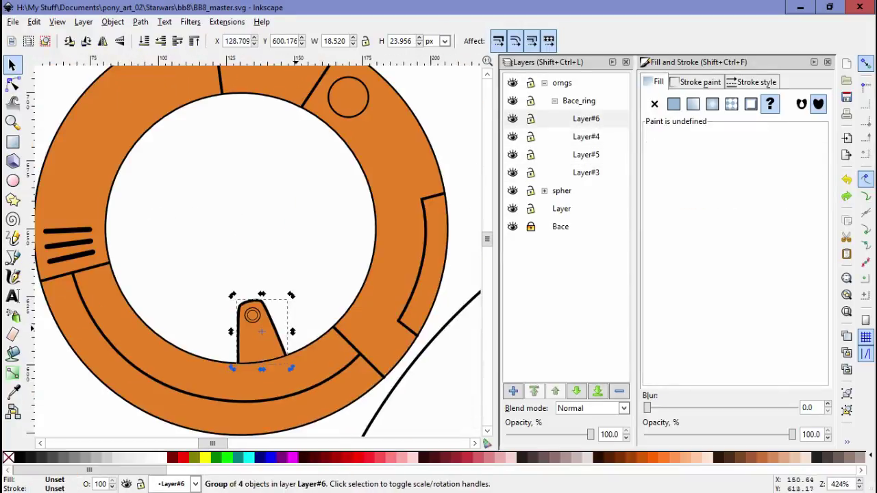
Duplicate the tab group three times and place the four tabs at quarter turns around the ring's inner edge, pointing to the centre
key("ctrl+d")
left_click_drag(262, 331, 241, 227)
left_click_drag(291, 296, 374, 206)
left_click(253, 322)
left_click(274, 314)
left_click_drag(273, 314, 259, 337)
key("Escape")
key("ctrl+v")
left_click_drag(171, 274, 159, 253)
key("ctrl+v")
left_click_drag(260, 89, 237, 83)
left_click(123, 356)
left_click(341, 217)
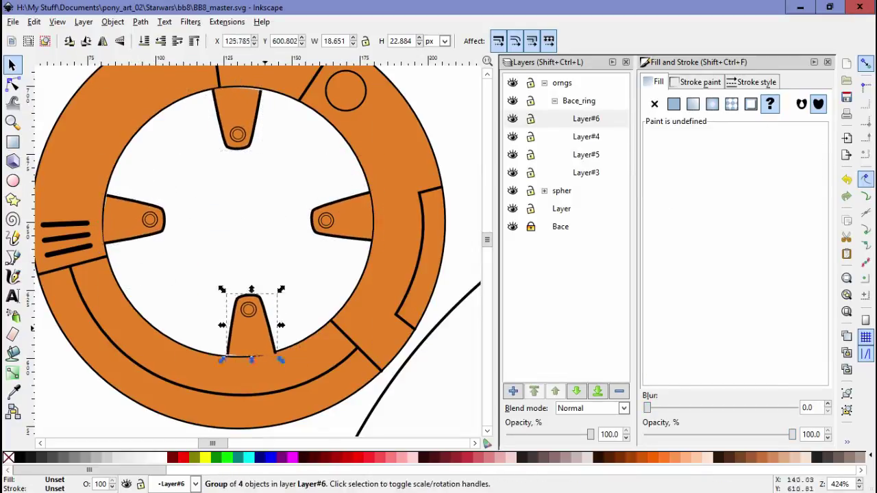
Rotate all four tabs together about the ring's centre so they sit diagonally along its inner edge
left_click(267, 228)
left_click(341, 216)
left_click_drag(377, 130, 342, 89)
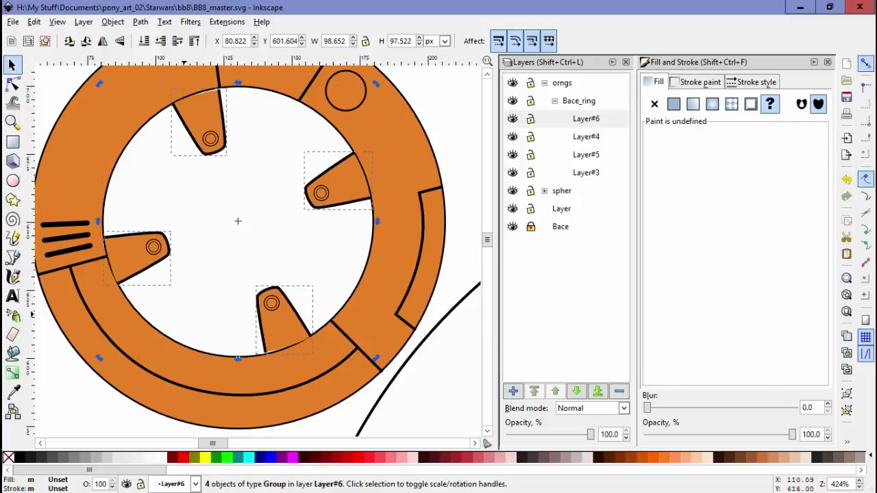
key("Escape")
scroll(246, 247, "down", 2)
key("alt+f")
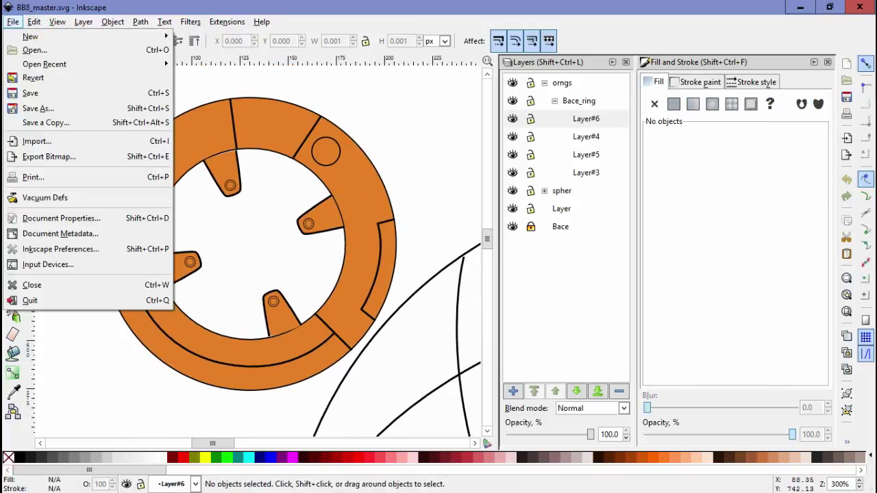
key("Escape")
Add a new layer and draw a grey circle about 50 px across with a black outline in the middle of the ring
left_click(513, 391)
key("Return")
key("e")
scroll(257, 247, "right", 5)
scroll(257, 247, "left", 5)
scroll(224, 217, "up", 2)
left_click_drag(169, 162, 278, 273)
key("s")
left_click(695, 82)
left_click(673, 104)
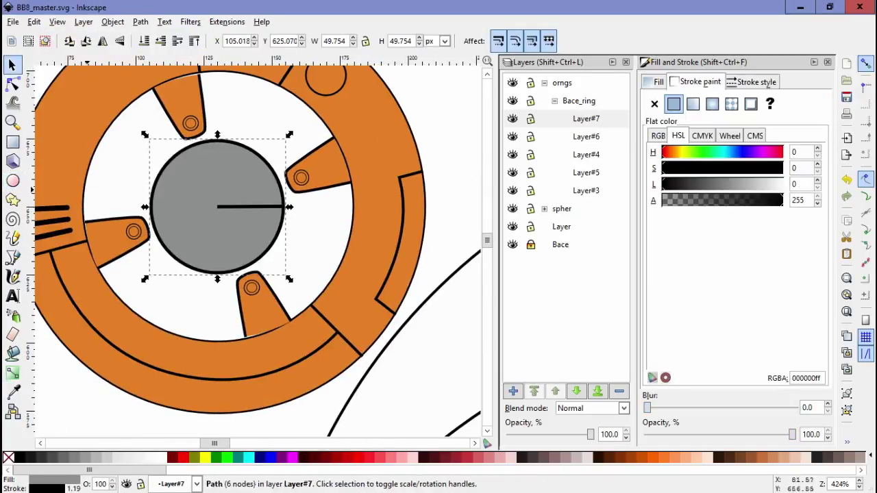
Convert the grey circle to a path without its radius line and thin its outline to 0.5 px
key("ctrl+shift+c")
key("n")
key("3")
key("ctrl+a")
scroll(297, 207, "down", 2)
left_click(752, 82)
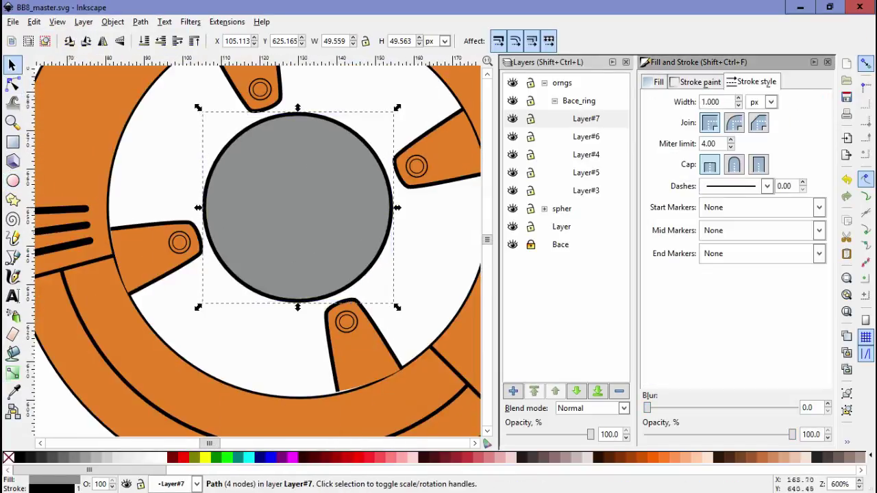
Adjust the stroke widths of the four tabs and their circles, and lock the ring and tab layers
left_click(530, 154)
key("s")
left_click(357, 346)
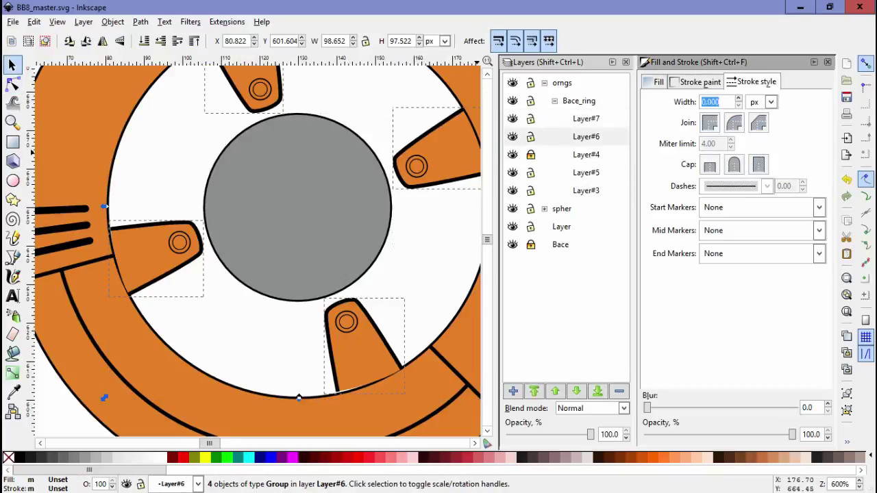
left_click(417, 247)
left_click(349, 232, "ctrl")
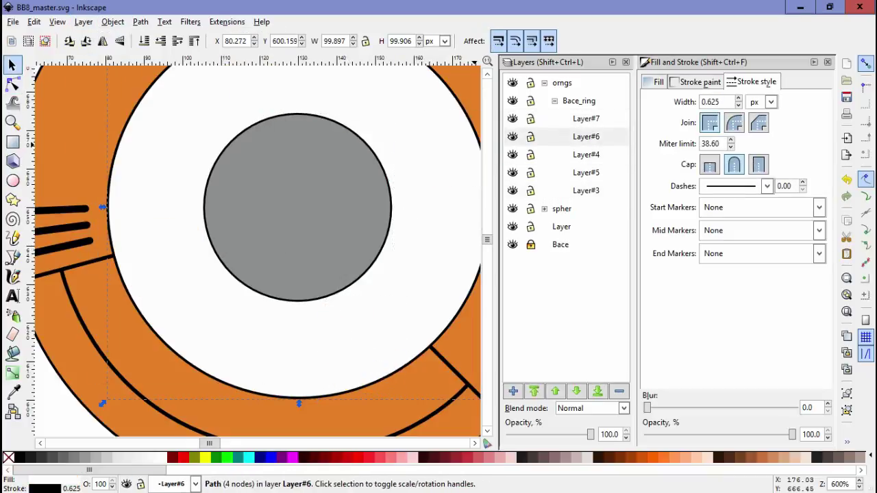
key("Escape")
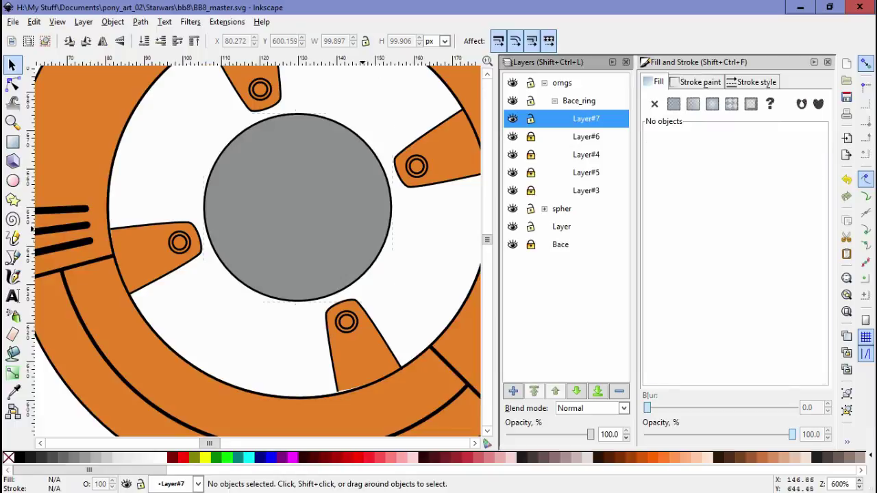
Insert a node on the lower-left edge of the grey circle
left_click(12, 83)
double_click(232, 273)
left_click_drag(231, 274, 250, 336)
key("ctrl+z")
left_click(231, 274)
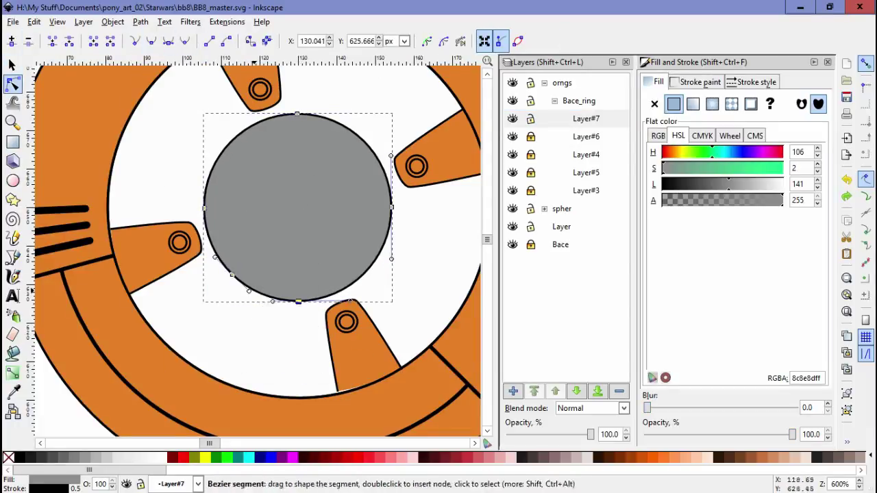
key("Escape")
key("s")
left_click(297, 205)
key("ctrl+d")
left_click_drag(391, 302, 459, 370)
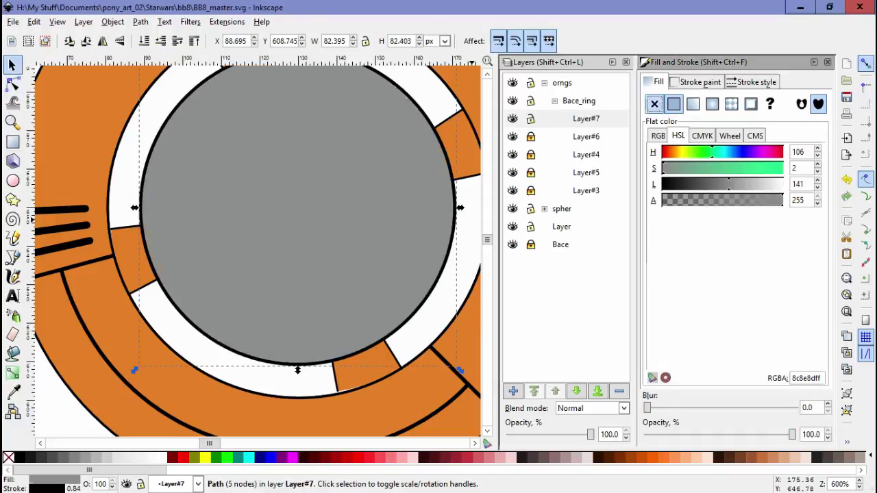
left_click(8, 458)
left_click(756, 82)
key("ctrl+a")
key("ctrl+z")
key("ctrl+z")
key("ctrl+z")
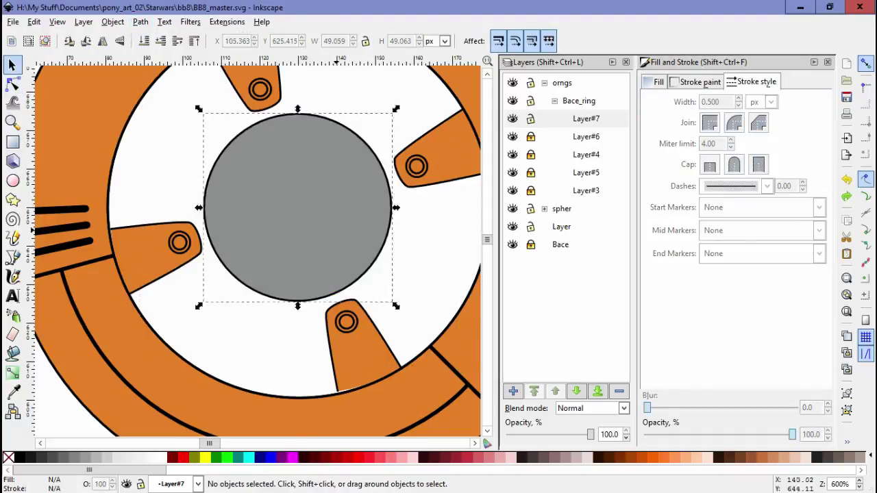
Extend the grey circle's lower-left edge into a wedge-shaped arm whose curved end follows the ring's inner edge
key("n")
left_click(231, 274)
left_click_drag(231, 274, 205, 350)
left_click_drag(251, 325, 267, 367)
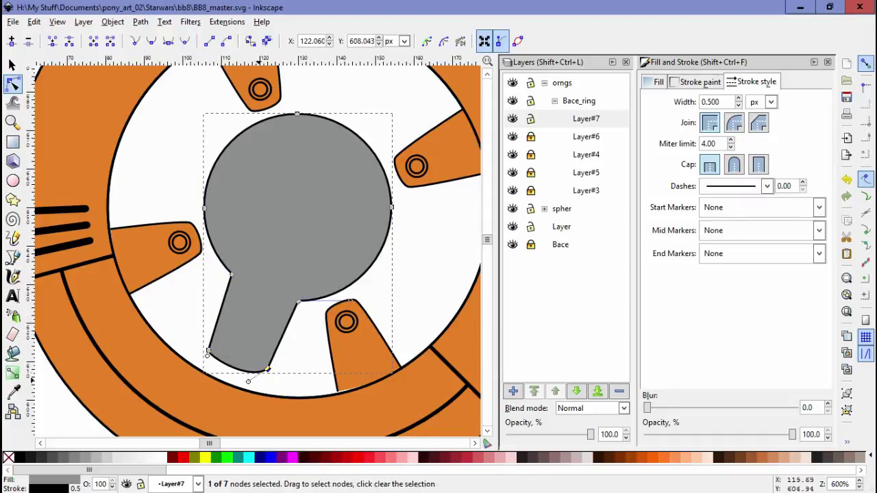
scroll(267, 370, "up", 3)
left_click(207, 352)
scroll(122, 318, "down", 2)
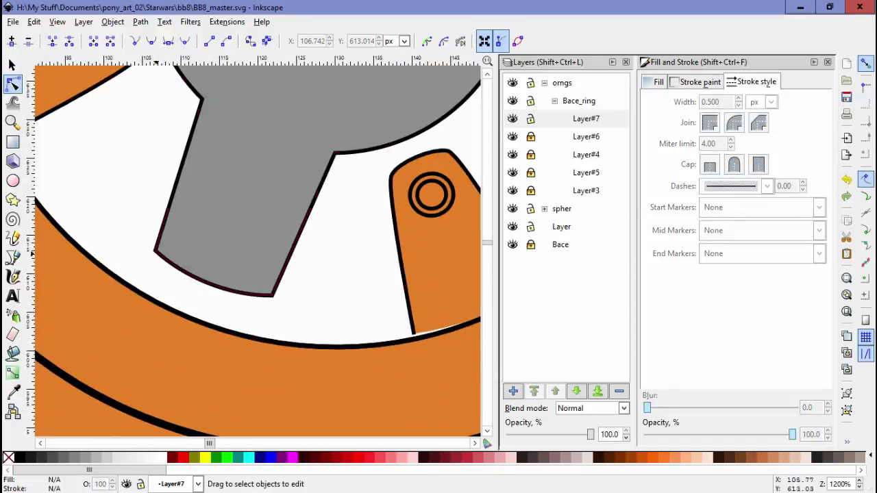
left_click_drag(164, 301, 177, 307)
key("Escape")
scroll(172, 313, "down", 3)
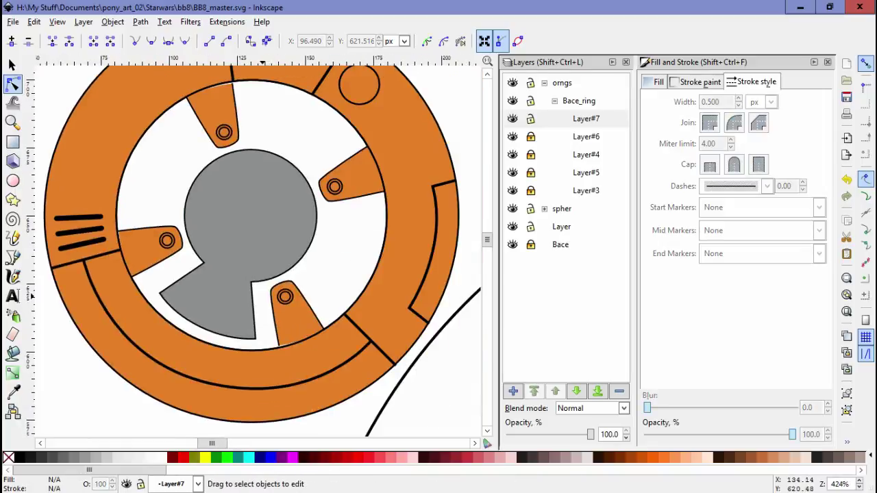
Draw a narrow grey rectangle and rotate it to lie diagonally across the circle between the upper and lower tabs
key("r")
left_click_drag(137, 144, 149, 262)
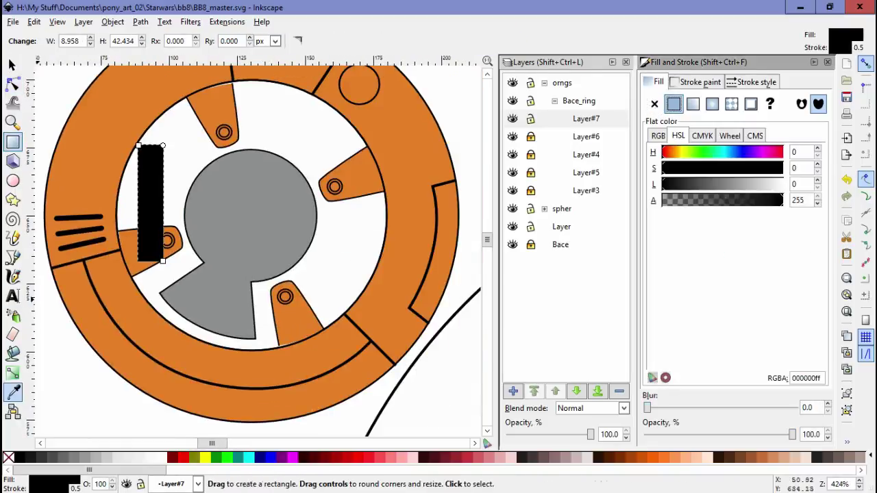
key("s")
left_click(144, 202)
left_click_drag(153, 140, 106, 152)
left_click_drag(156, 228, 238, 241)
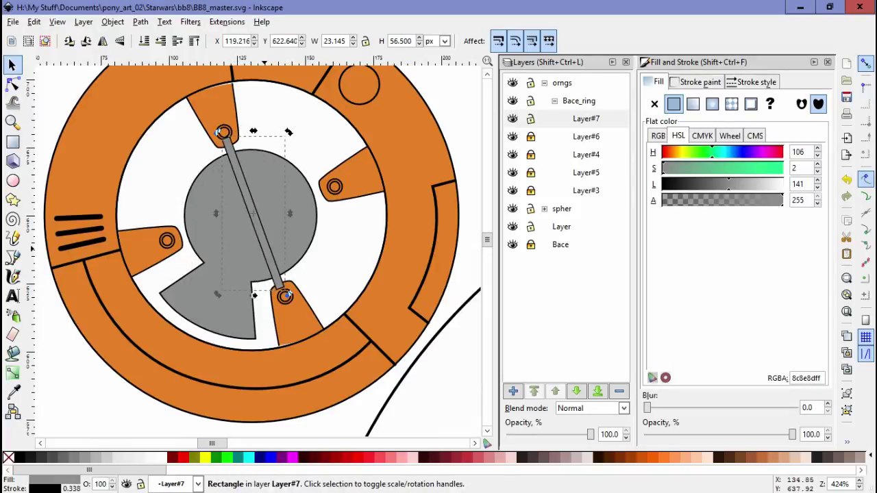
Subtract copies of the bar from the grey shape to cut parallel diagonal slots, keeping a spare bar beside the ring
left_click(140, 22)
left_click(167, 146)
mouse_move(246, 219)
left_mouse_down()
mouse_move(68, 349)
mouse_move(242, 228)
left_mouse_up()
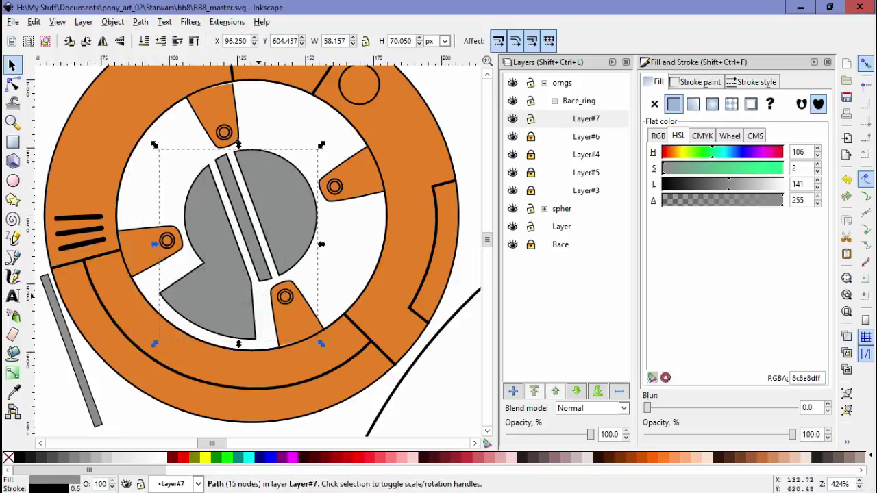
left_click(68, 349)
Draw a small grey circle, convert it to a path and subtract it from the arm's outer edge as a round notch
key("e")
left_click_drag(70, 344, 107, 381)
left_click(140, 21)
left_click(182, 40)
key("n")
scroll(39, 385, "up", 3)
scroll(151, 303, "down", 3)
key("s")
left_click_drag(150, 303, 281, 255)
left_click(753, 81)
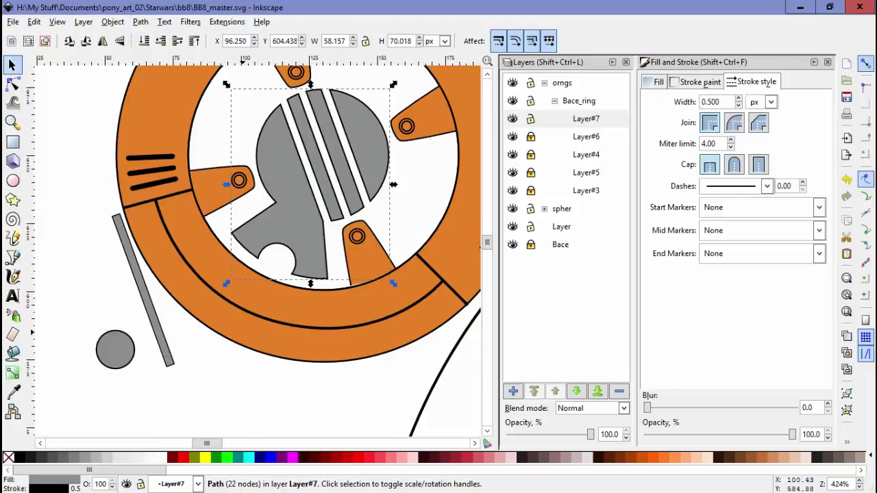
Draw a grey circle about 10 px across inside the arm's notch and convert it to a path
scroll(299, 263, "up", 4)
left_click(12, 180)
left_click_drag(190, 241, 220, 272)
key("ctrl+shift+c")
scroll(176, 252, "up", 4)
Create a small black dot and arrange eleven of them evenly along a guide circle about 6 px across inside the notch's circle
key("n")
key("shift+j")
key("s")
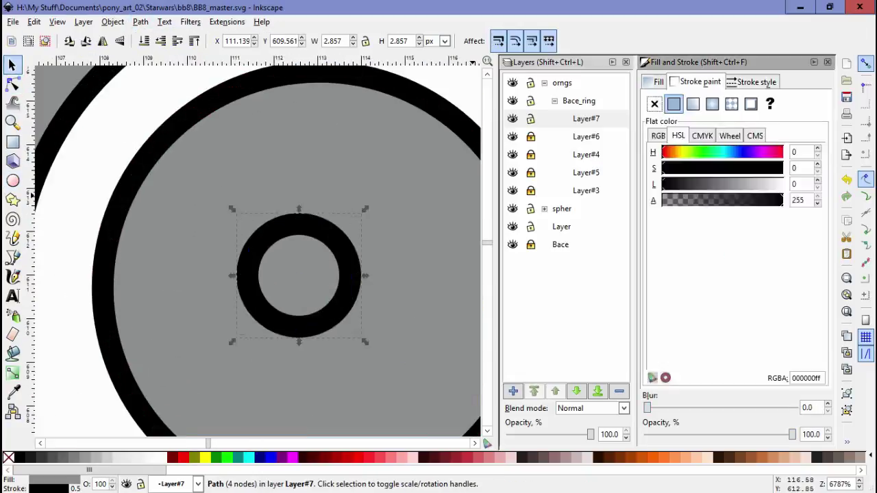
scroll(319, 228, "down", 2)
key("ctrl+z")
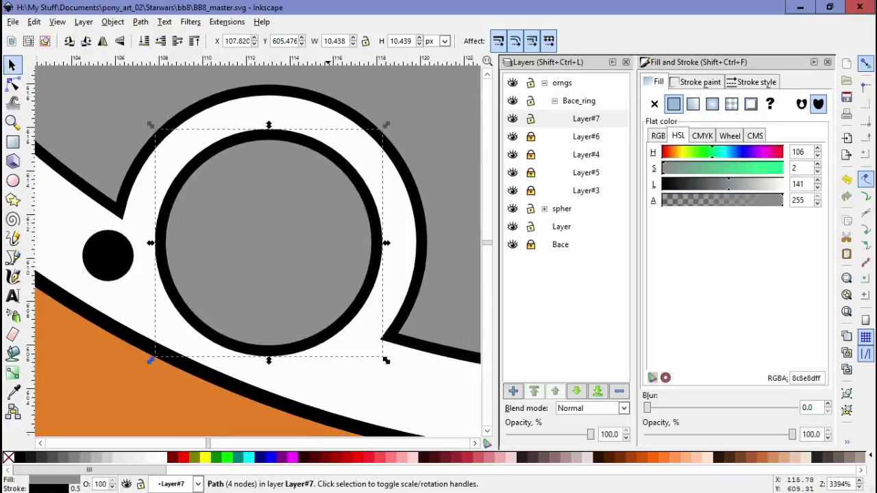
key("ctrl+z")
left_click_drag(107, 255, 321, 205)
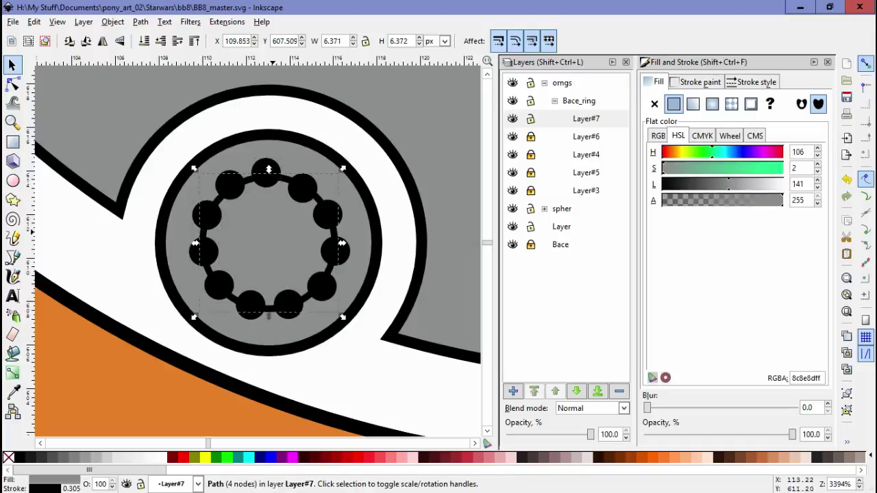
Delete the spare bar and spare grey circle beside the ring
key("Escape")
scroll(233, 335, "down", 7)
left_click(149, 363)
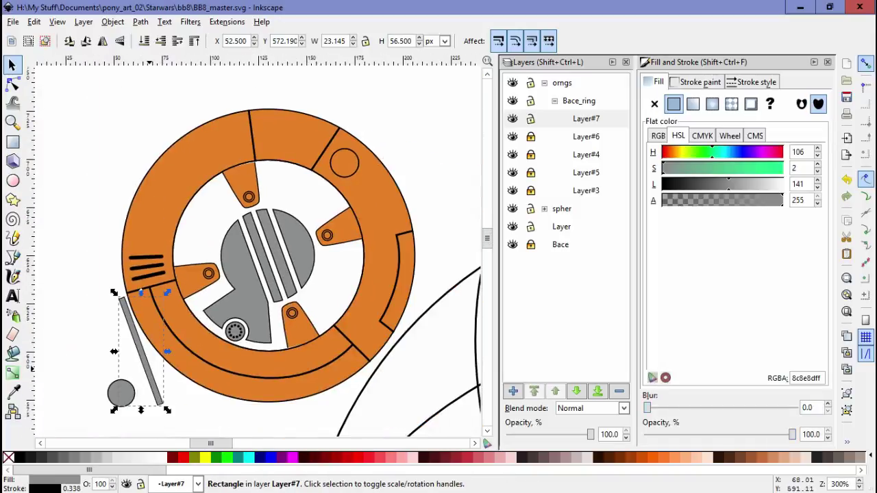
key("Escape")
Adjust the tabs' edge nodes so their fills and outlines meet the ring's inner edge without gaps
scroll(205, 308, "up", 8)
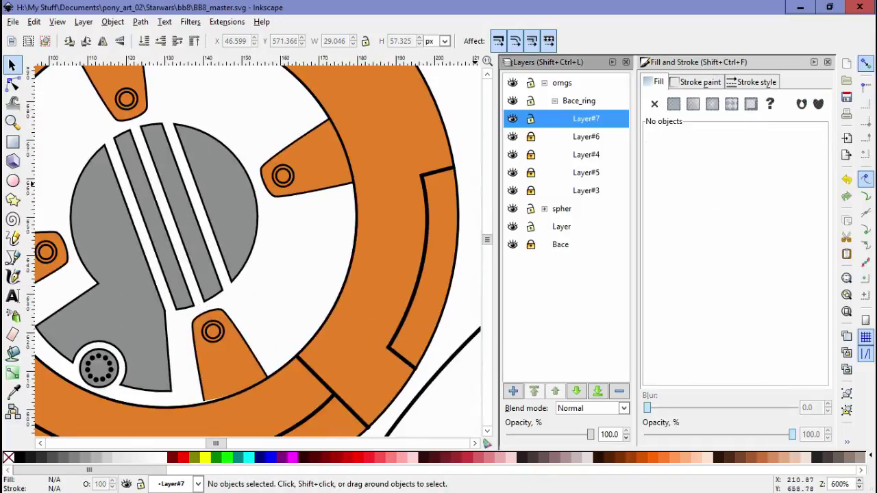
key("n")
left_click_drag(178, 382, 178, 382)
key("Escape")
scroll(178, 382, "down", 5)
scroll(240, 240, "up", 4)
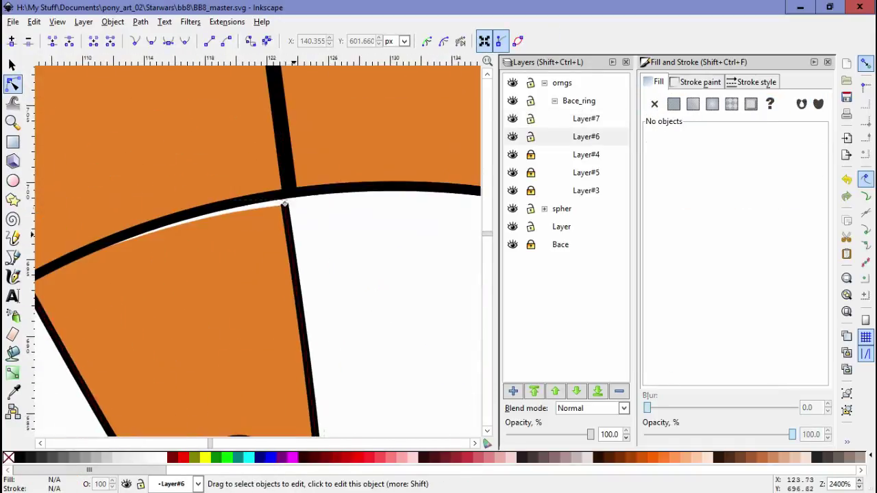
left_click(274, 199)
scroll(205, 205, "up", 1)
key("Escape")
scroll(181, 202, "down", 10)
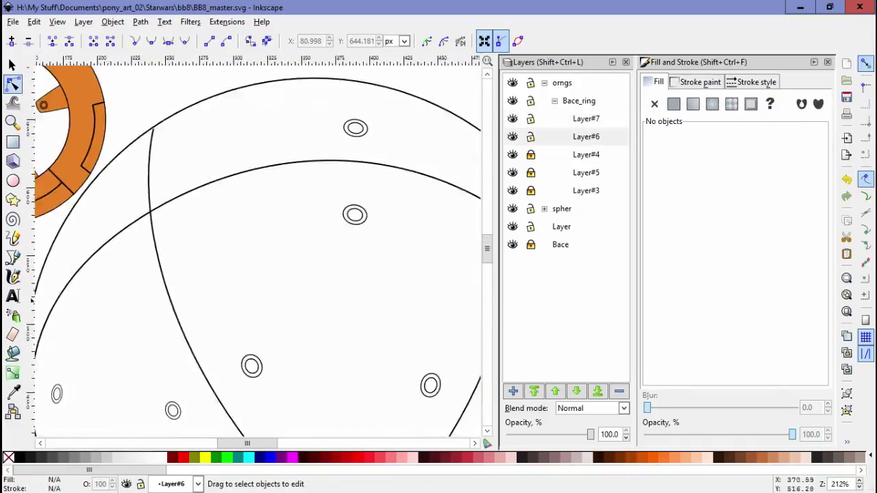
Shorten the grey arm by reshaping its outer nodes and centre the dotted circle in its notch
scroll(137, 205, "up", 7)
left_click(137, 206)
left_click_drag(284, 253, 285, 254)
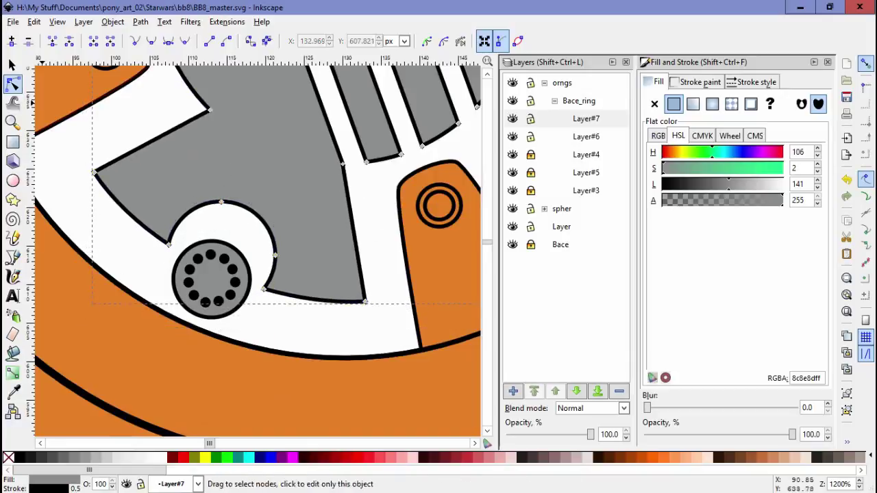
key("s")
key("ctrl+a")
key("Escape")
scroll(281, 274, "down", 3)
double_click(274, 307)
scroll(274, 311, "up", 3)
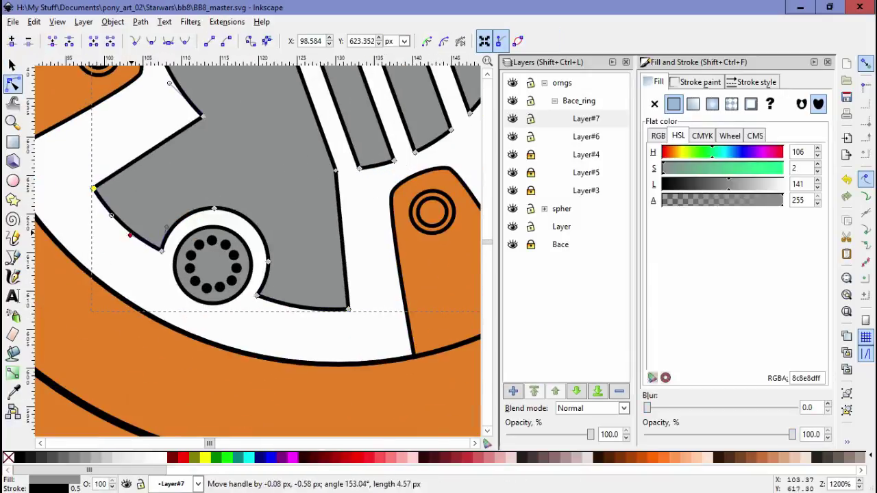
Save the drawing
key("Escape")
key("ctrl+s")
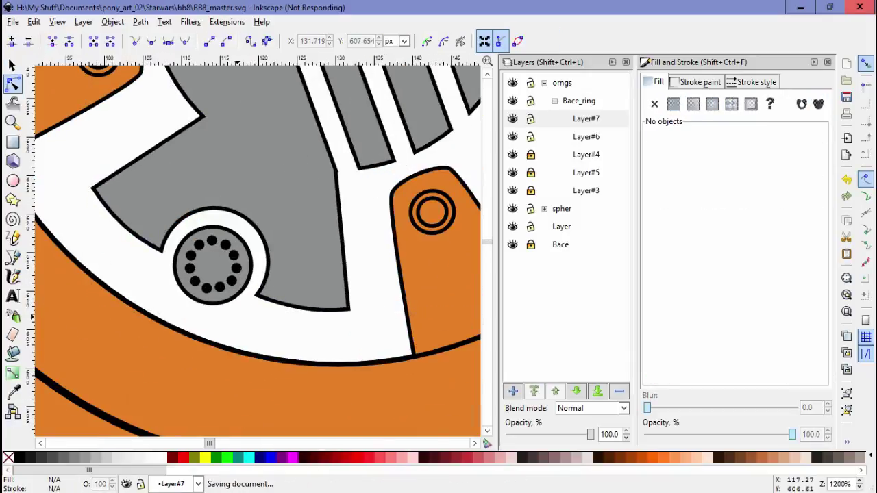
scroll(257, 247, "down", 5)
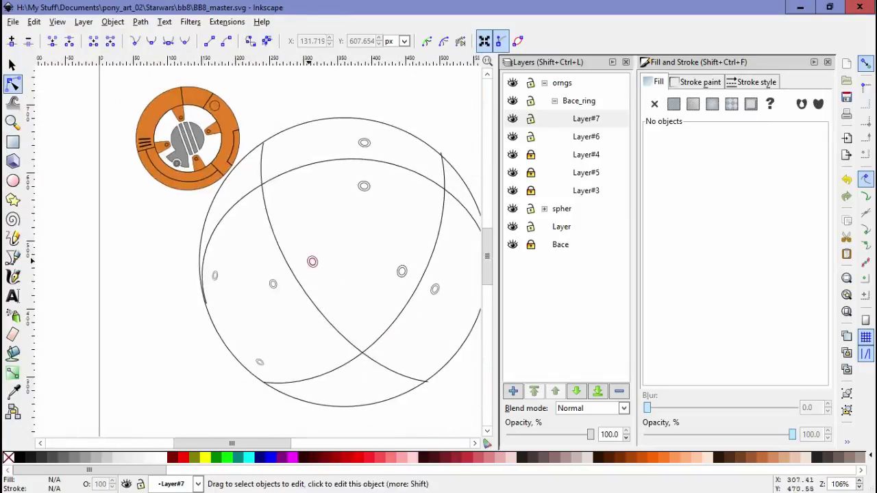
Draw a closed four-sided segment across the upper part of the first diagonal strip
scroll(236, 226, "up", 5)
key("b")
scroll(205, 240, "up", 2)
left_click(146, 207)
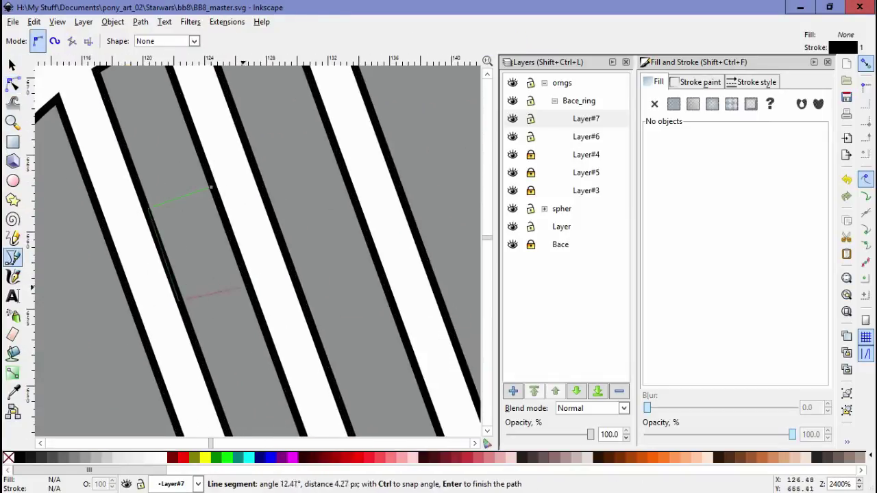
left_click(212, 188)
left_click(246, 280)
left_click(179, 301)
left_click(146, 207)
Duplicate the segment with its 0.5 px outline and fit the copy onto the second diagonal strip
key("n")
key("ctrl+d")
left_click_drag(165, 240, 280, 199)
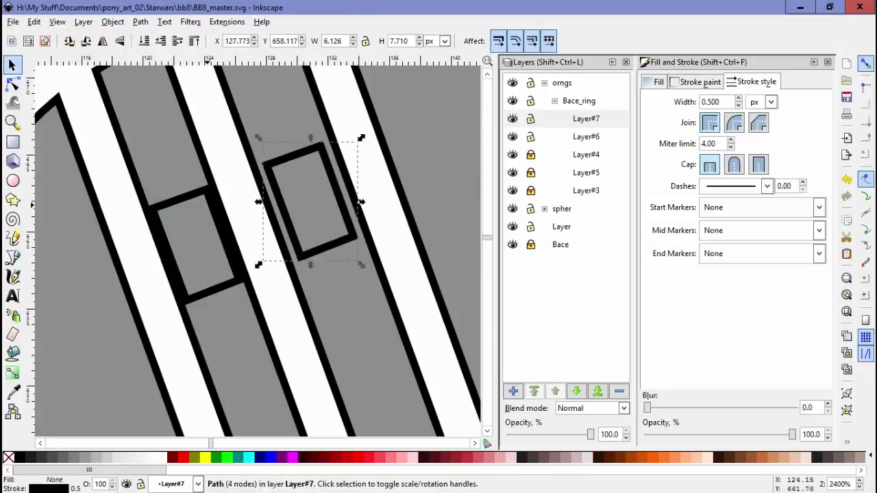
left_click(360, 237)
Copy both segments to the lower ends of the strips, fill them with grey and shorten them into end caps
key("s")
key("ctrl+a")
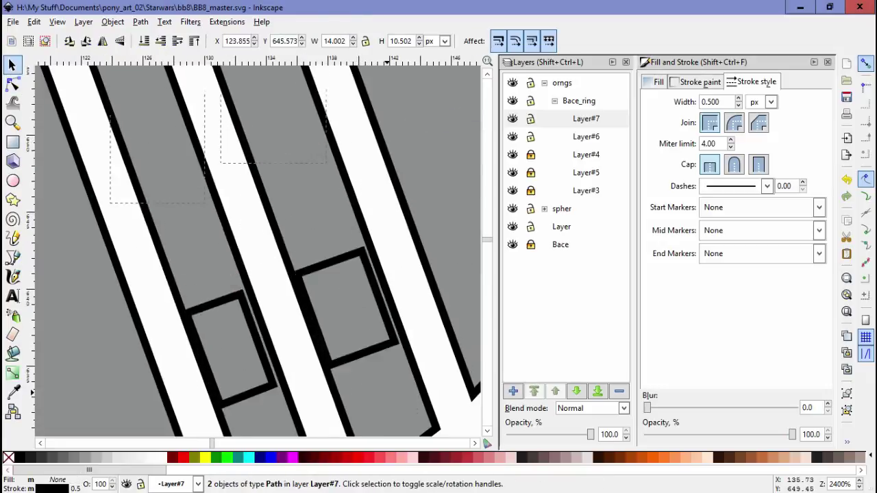
scroll(260, 274, "down", 5)
key("n")
left_click_drag(175, 273, 360, 202)
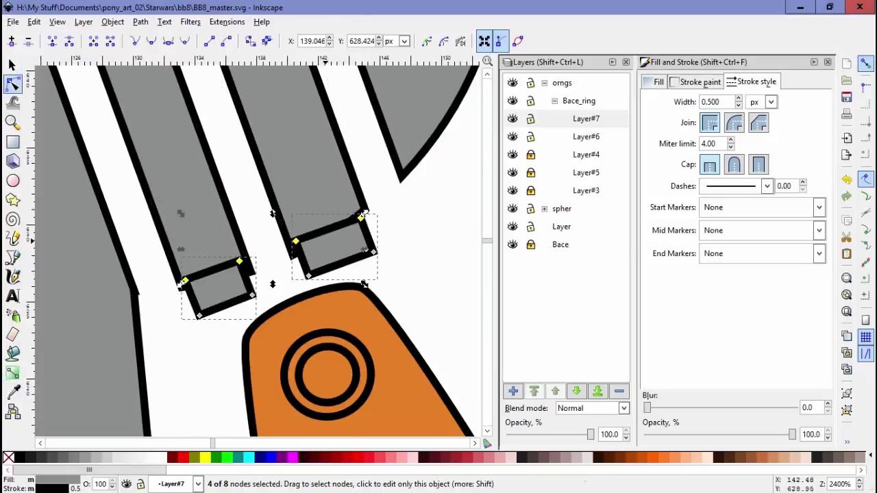
key("s")
left_click(360, 271)
key("Escape")
scroll(360, 271, "down", 5)
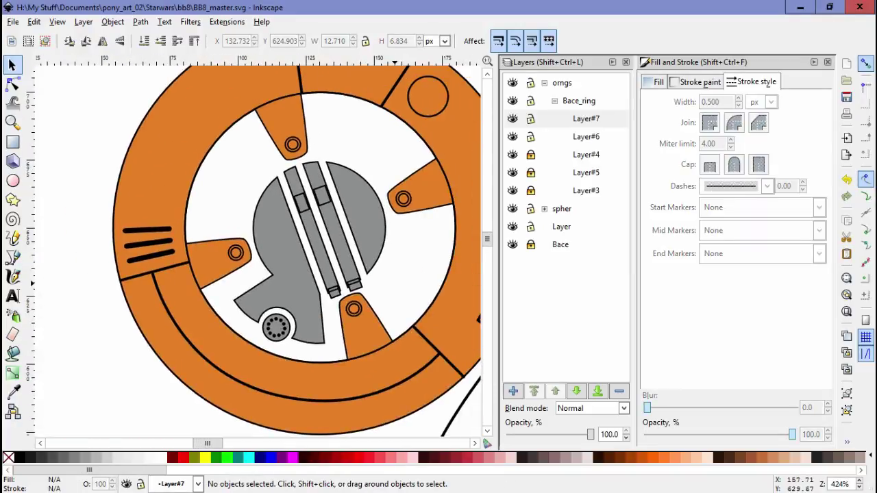
Place a small tilted rectangle near the top of the right-hand grey section, shrink it and duplicate it directly below
scroll(377, 205, "up", 4)
key("ctrl+v")
key("n")
key("s")
left_click_drag(260, 144, 251, 123)
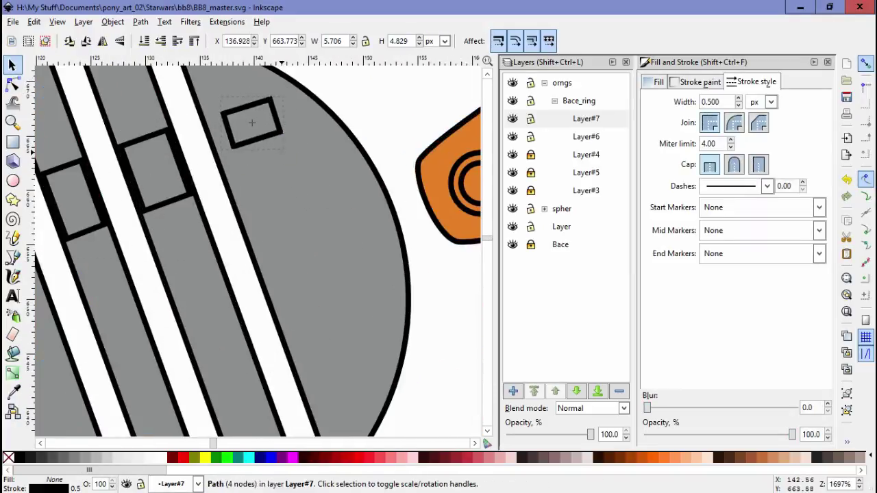
left_click_drag(214, 153, 213, 141)
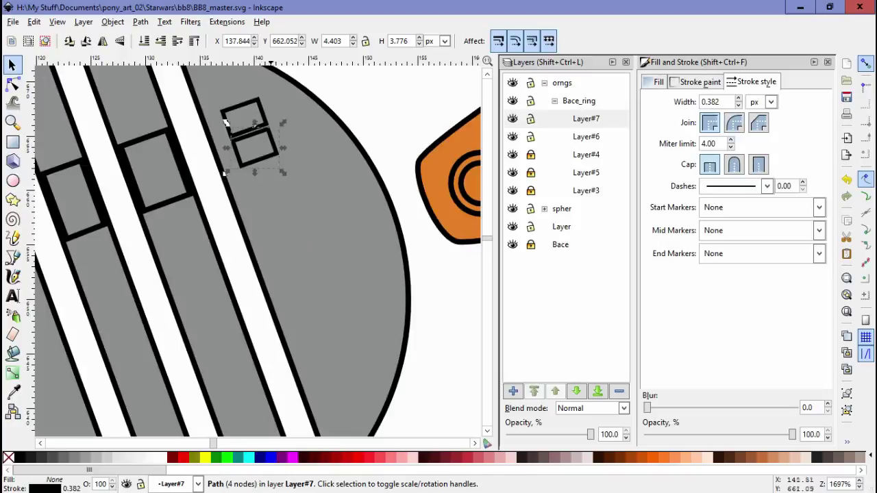
Add a smaller rectangle inside each of the two frames, filling the upper one blue and the lower one red
scroll(253, 246, "down", 10)
key("d")
key("s")
scroll(208, 210, "up", 9)
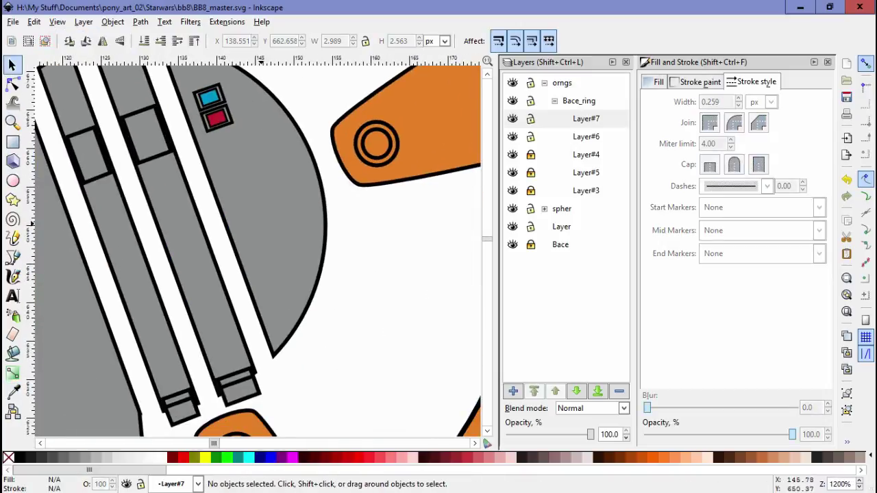
Draw a narrow grey segmented bar with 0.5 px outlines along the left edge of the right-hand grey section
left_click(209, 171)
key("n")
left_click_drag(225, 141, 206, 147)
key("d")
left_click(39, 101)
key("n")
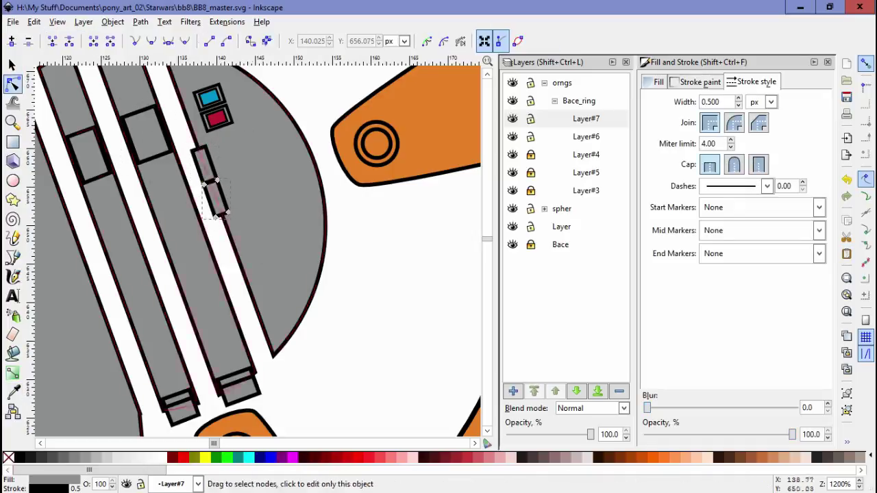
key("s")
key("minus")
key("minus")
key("minus")
key("minus")
key("Escape")
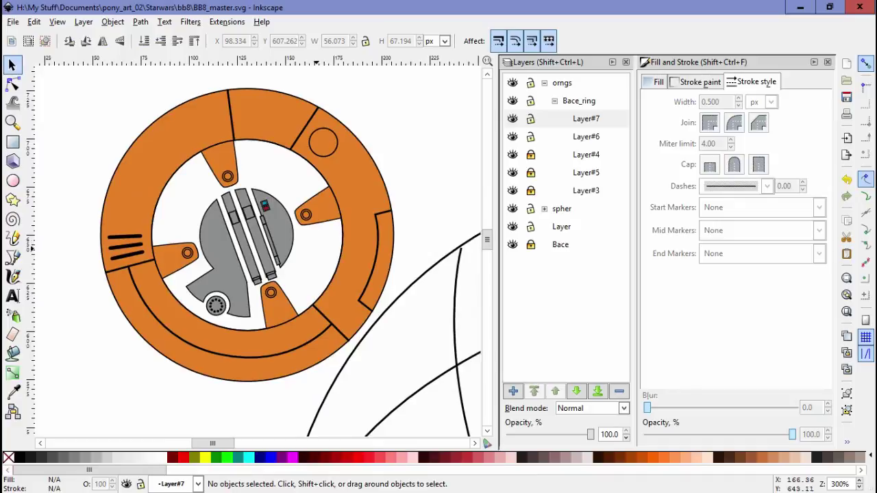
Shorten the end segments of the narrow bar and refit them to its long middle segment
key("grave")
key("n")
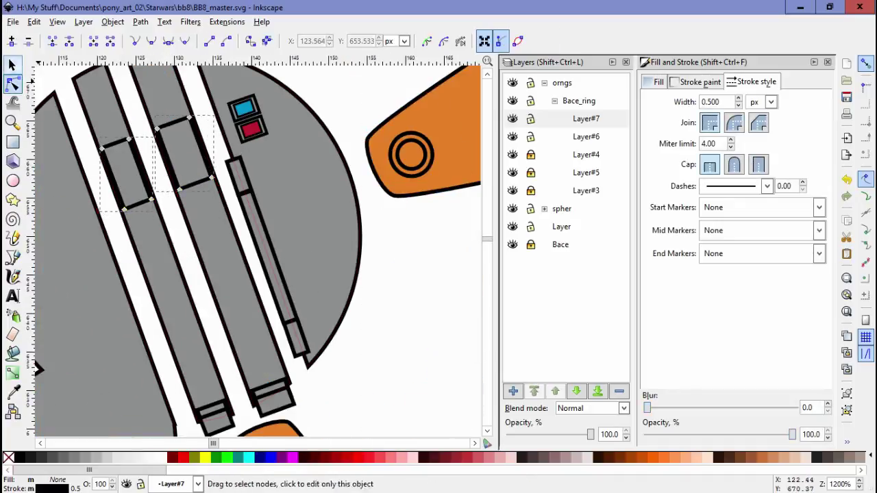
key("s")
key("Tab")
left_click_drag(233, 183, 235, 180)
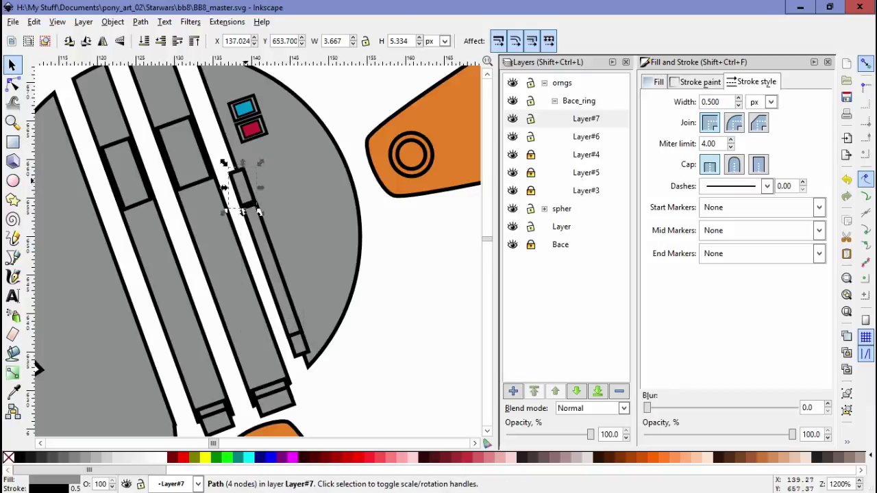
key("n")
key("Escape")
key("s")
key("plus")
left_click(56, 87, "ctrl")
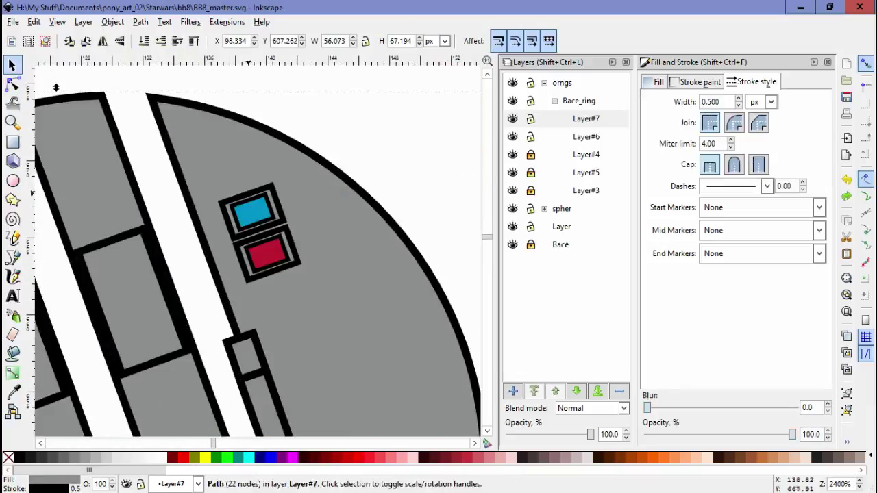
scroll(56, 87, "down", 8)
key("Escape")
Draw a closed curved panel between the top and right tabs, with grey fill and 0.5 px outline, and shape its arcs
scroll(57, 88, "up", 1)
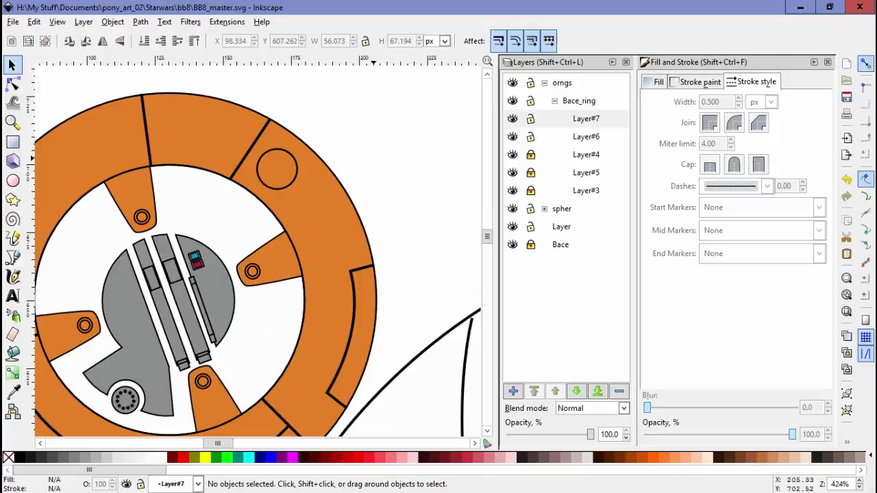
scroll(31, 157, "up", 1)
key("b")
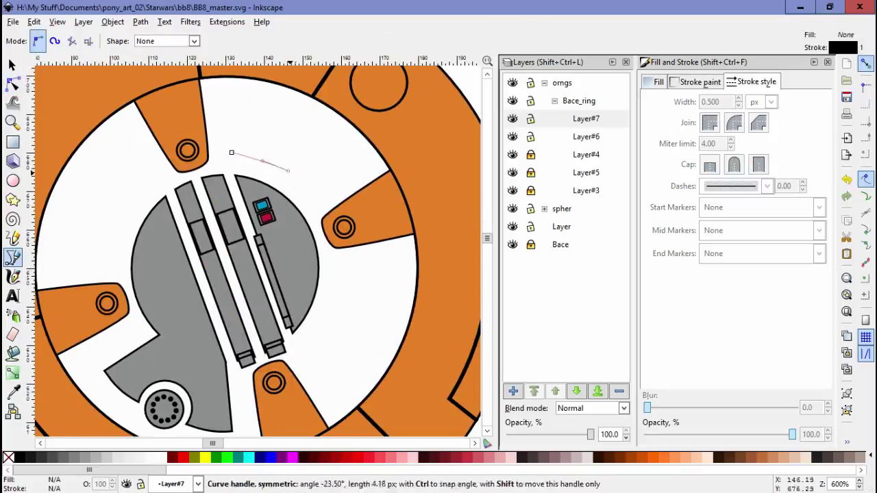
left_click(231, 152)
key("d")
key("s")
key("n")
scroll(232, 152, "up", 1)
left_click_drag(231, 151, 224, 150)
left_click_drag(358, 215, 349, 222)
left_click_drag(324, 165, 331, 185)
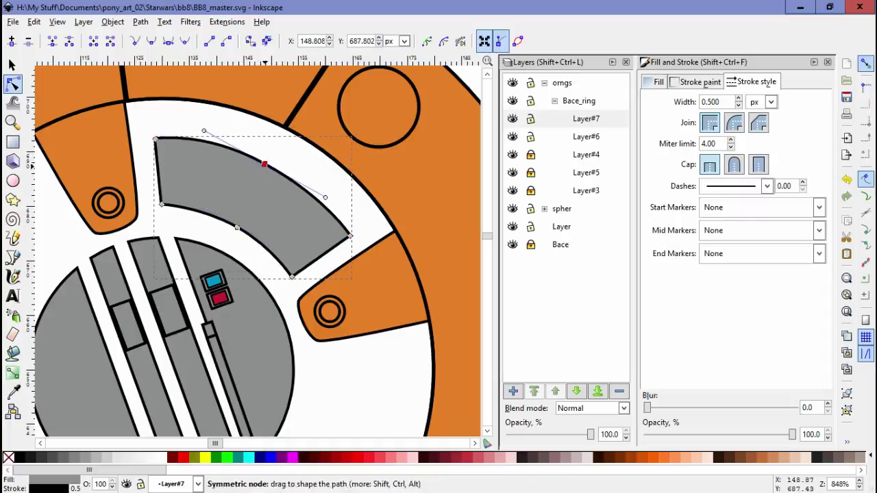
Add a thin strip at the curved panel's upper end and a small notch-shaped detail at its lower end
key("Escape")
key("b")
scroll(169, 198, "up", 2)
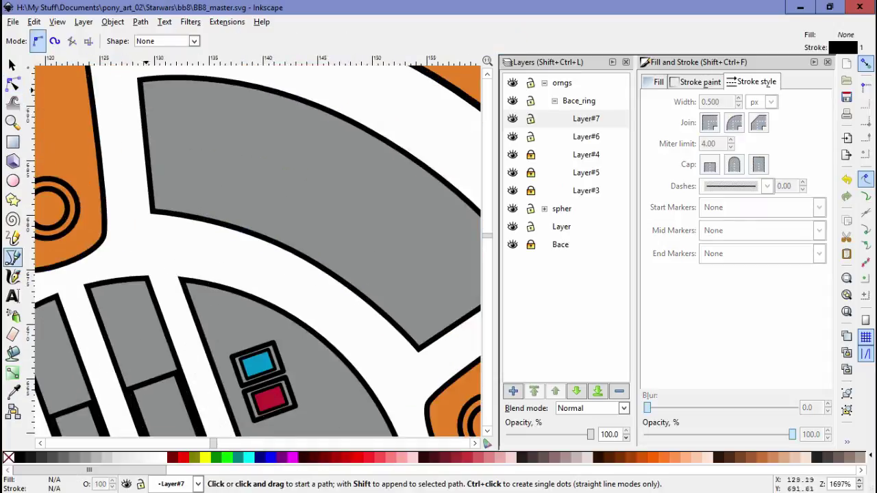
scroll(177, 212, "down", 2)
key("Return")
key("s")
scroll(177, 213, "down", 4)
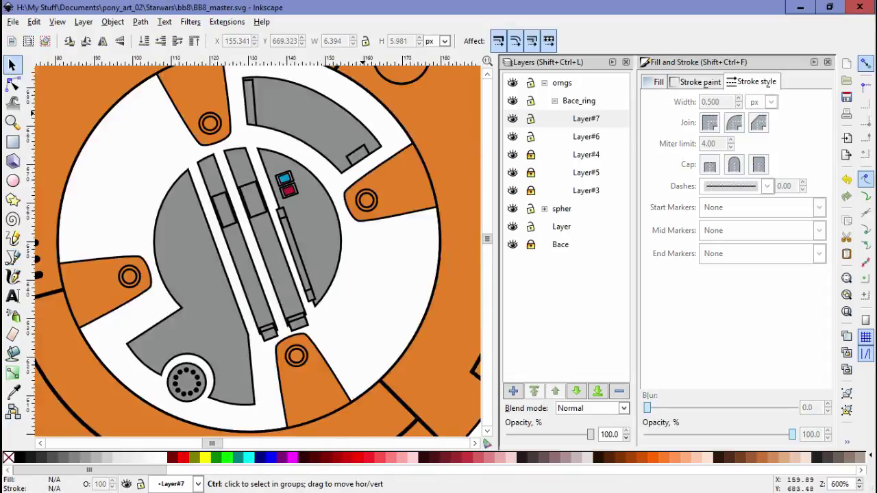
Duplicate the whole orange ring group, move the copy onto the sphere and skew it to follow the body's perspective
key("Escape")
left_click(219, 274)
scroll(206, 206, "down", 2)
key("ctrl+d")
left_click_drag(199, 110, 348, 204)
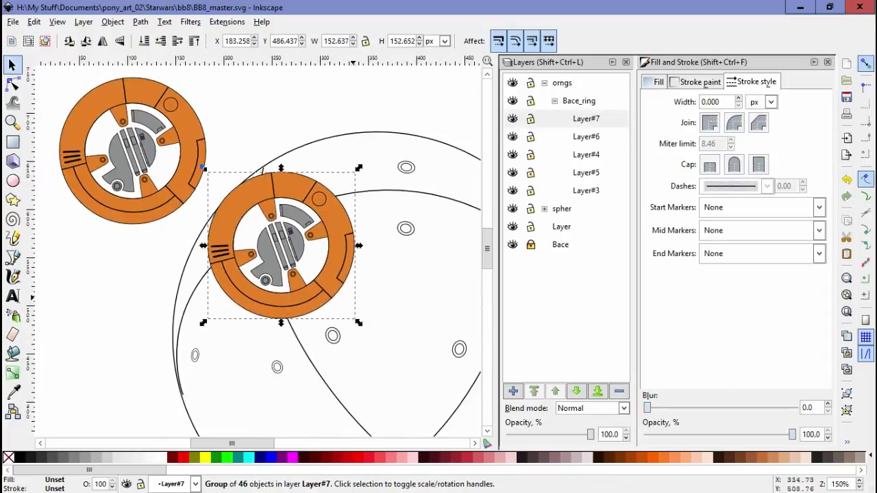
left_click_drag(149, 225, 184, 153)
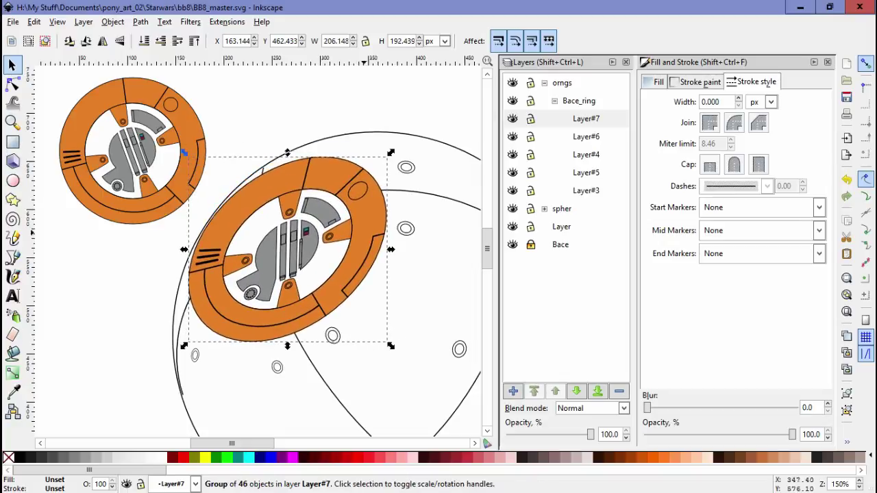
Ungroup the skewed ring copy, group its tabs and mechanical centre parts, and shift that group to fit the ring opening
left_click(112, 21)
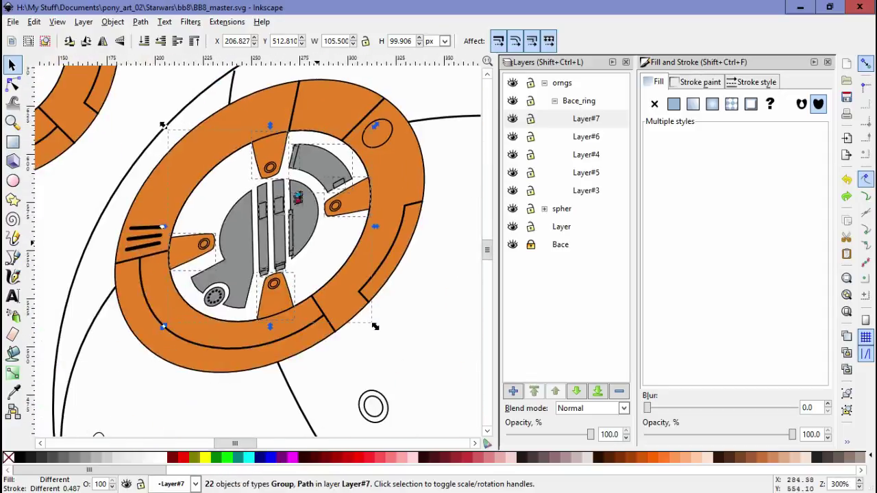
key("Escape")
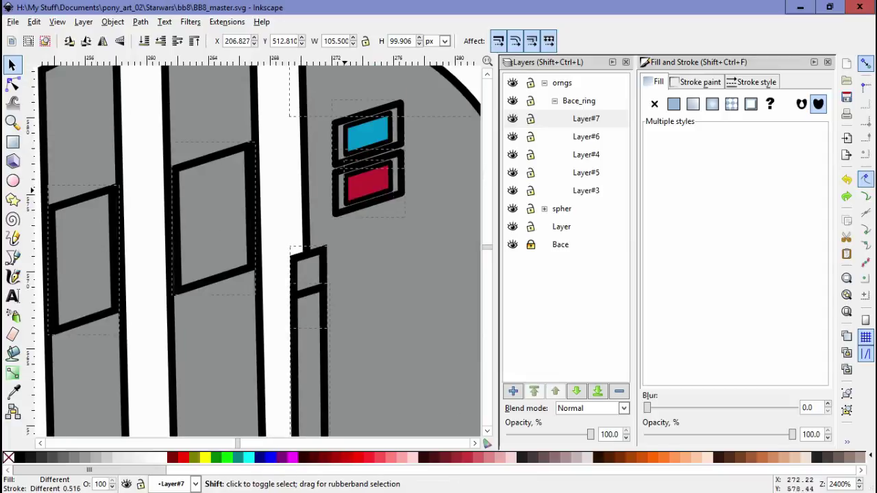
scroll(302, 213, "down", 7)
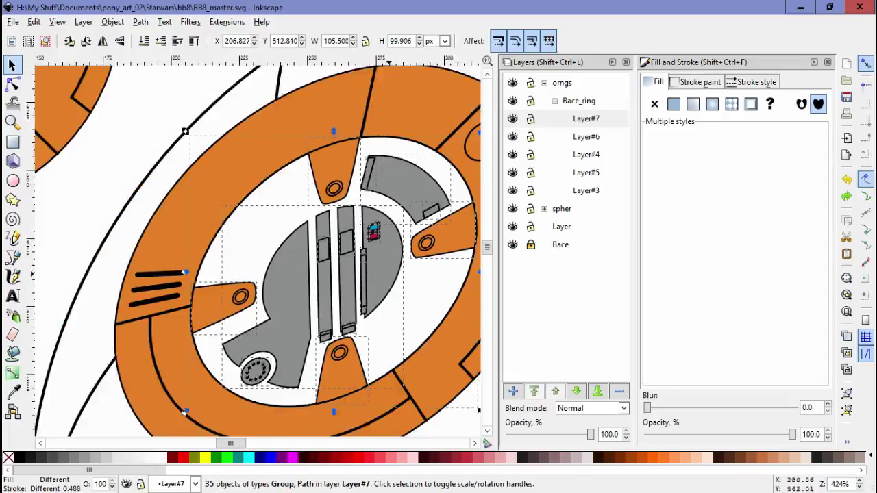
key("ctrl+g")
scroll(323, 264, "up", 2)
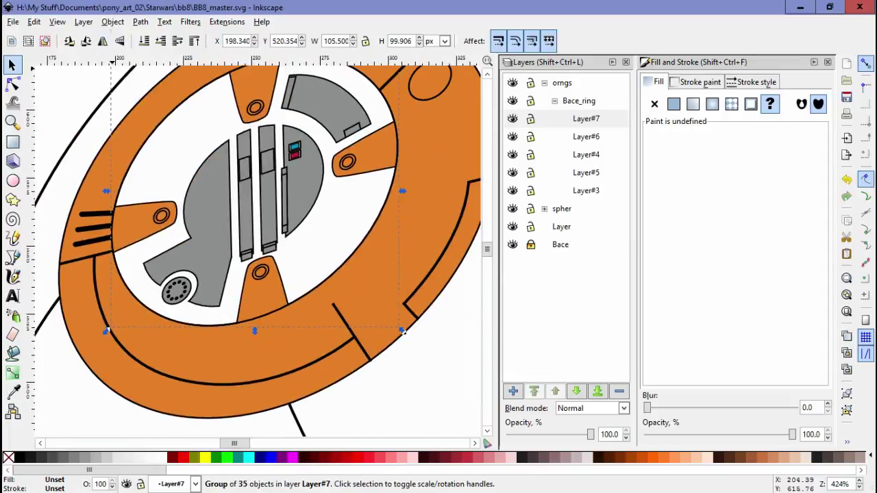
Extend the lower-right divider line to the ring's inner edge and shorten the three vent lines away from that edge
key("n")
left_click(370, 361)
key("s")
left_click(96, 223)
left_click_drag(133, 230, 115, 231)
left_click(113, 229)
left_click(98, 232)
left_click(113, 229)
Skew the left tab and adjust the nodes of its outline and orange fill so it meets the ring's inner edge
scroll(183, 269, "up", 2)
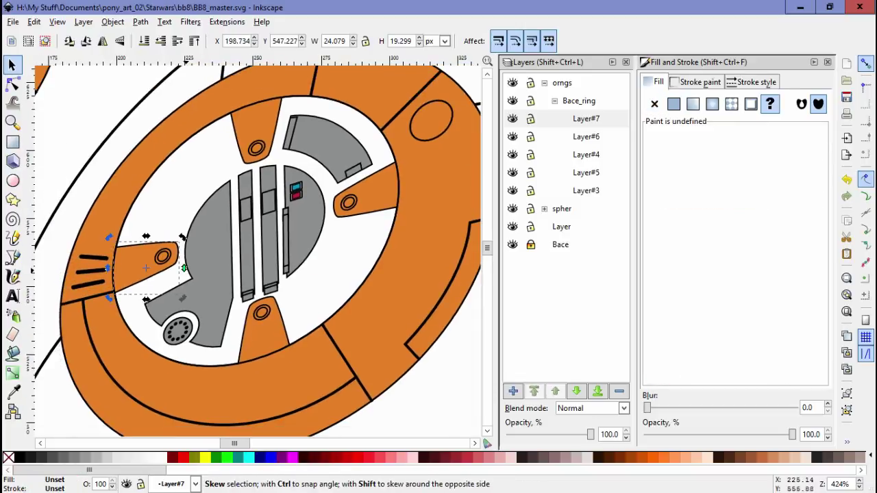
scroll(142, 292, "up", 2)
key("n")
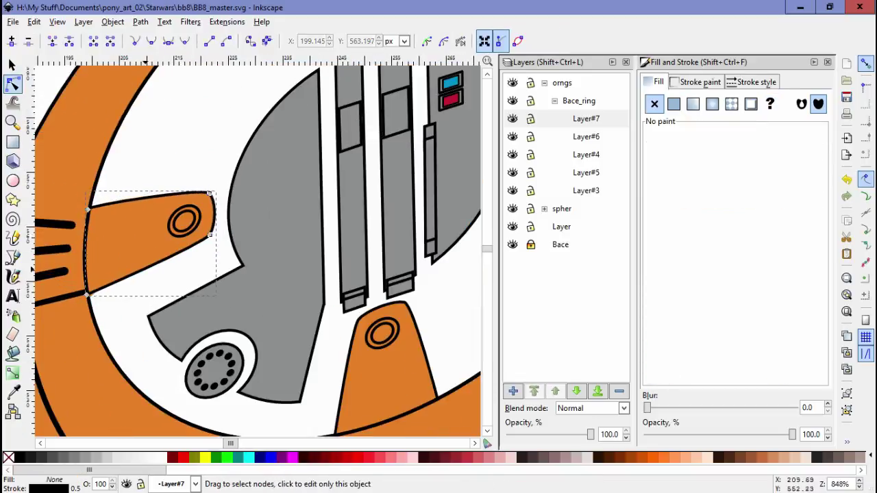
scroll(201, 197, "up", 2)
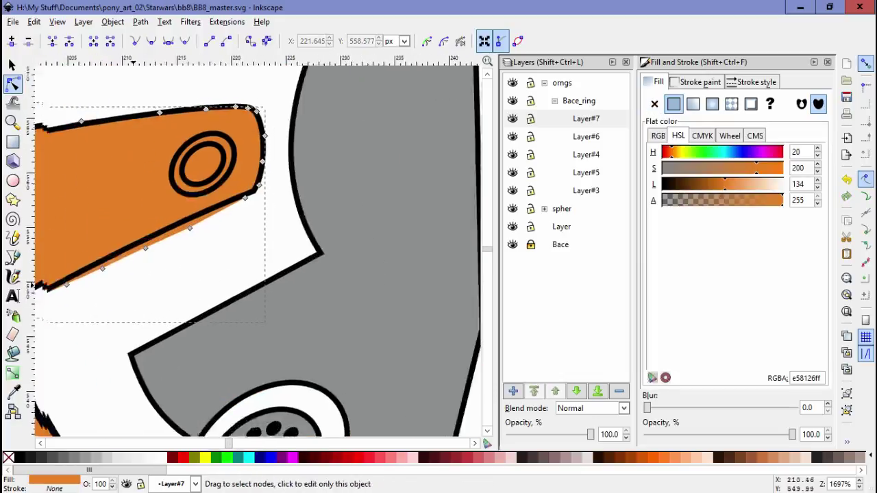
left_click(329, 206, "shift")
left_click_drag(329, 206, 350, 225)
left_click_drag(178, 281, 322, 246)
left_click(184, 144)
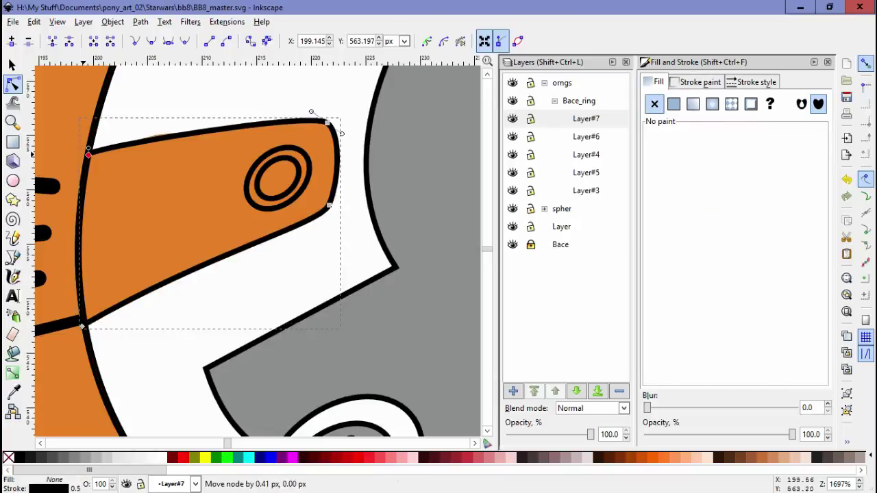
key("s")
left_click(307, 204, "ctrl")
key("minus")
key("minus")
key("minus")
key("minus")
Adjust the inner end node of the divider line beside the left tab
left_click(147, 313)
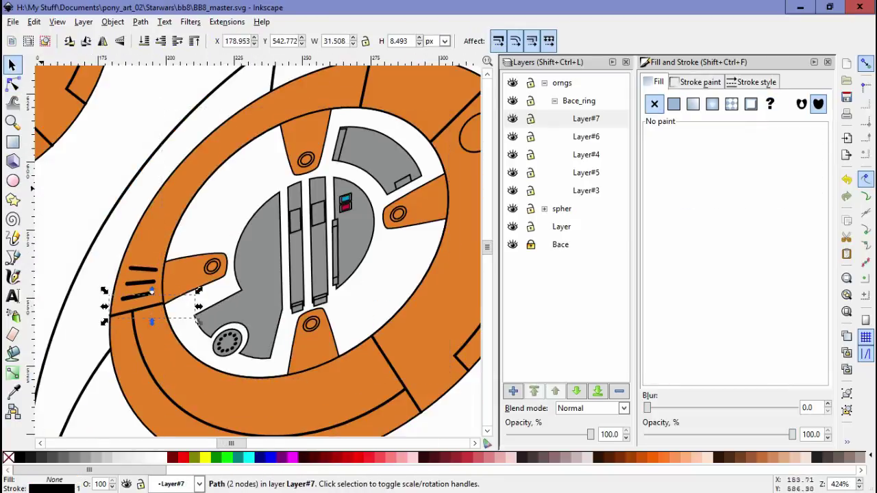
key("n")
left_click(196, 304)
scroll(260, 247, "down", 2)
scroll(291, 166, "up", 1)
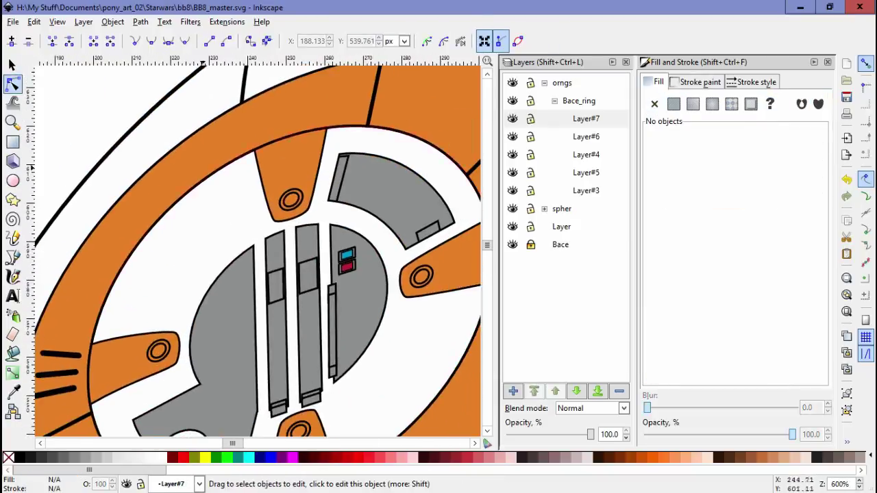
Try to skew the top tab of the ring copy
key("s")
left_click(290, 166)
left_click_drag(283, 192, 332, 208)
key("ctrl+z")
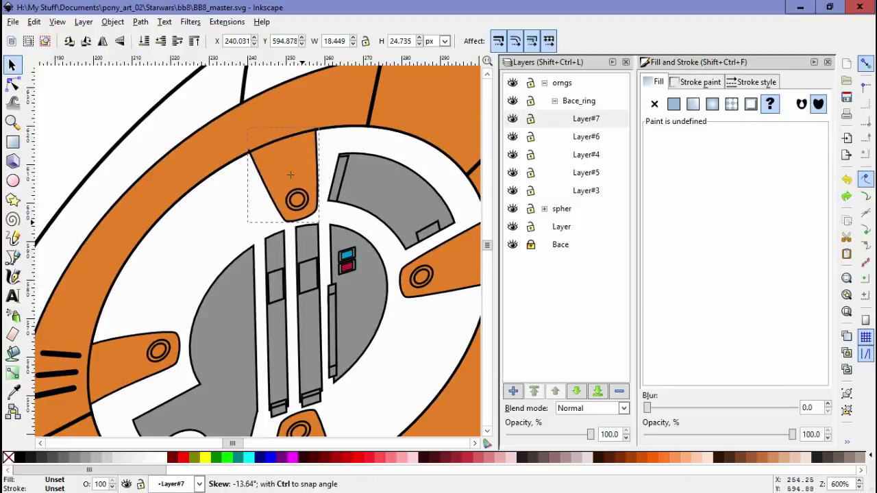
key("b")
left_click(171, 322)
left_click(104, 329)
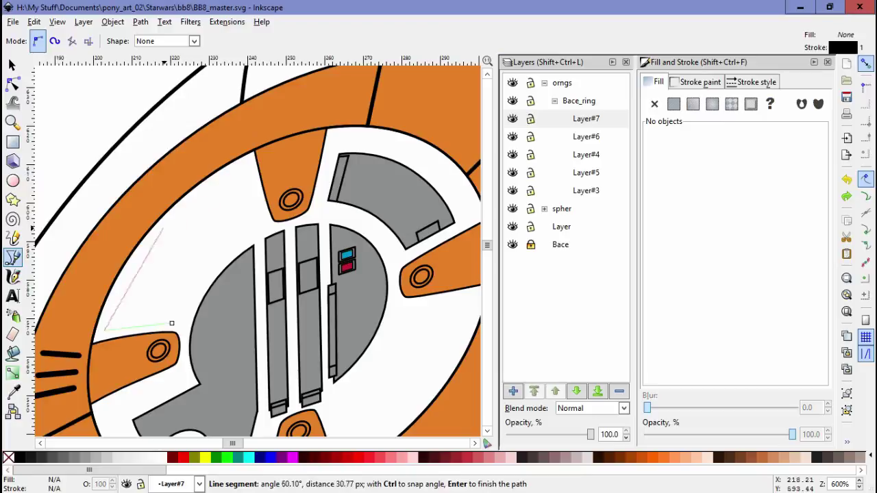
Draw a three-node guide curve down across the ring copy, joining the sphere's seam line above and below it
scroll(260, 247, "down", 3)
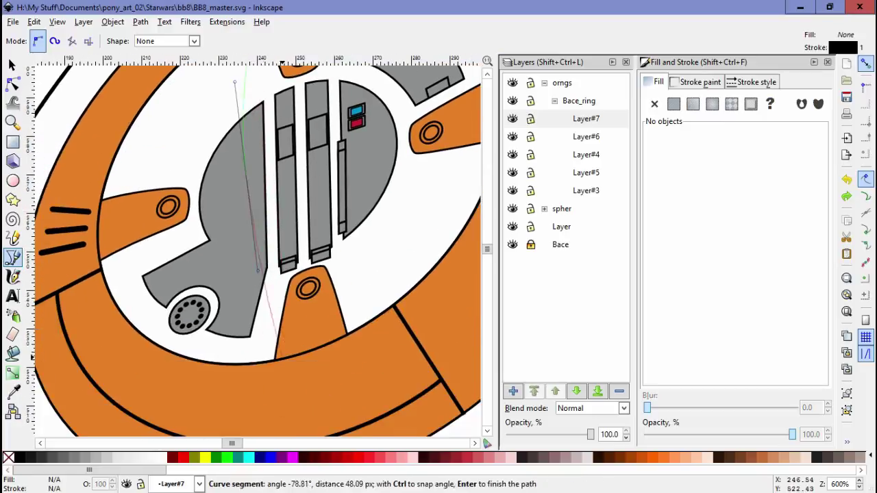
key("Return")
key("minus")
key("minus")
scroll(260, 247, "up", 1)
key("n")
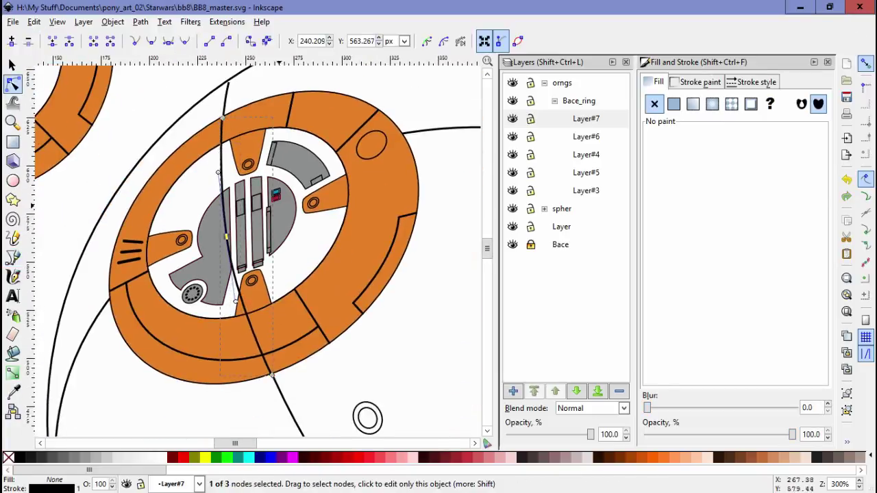
Reshape the top tab's outline and fill nodes so its sides follow the vertical guide curve
key("s")
left_click(240, 148)
scroll(221, 148, "up", 1)
scroll(293, 118, "up", 3)
key("n")
left_click(212, 144)
left_click_drag(164, 293, 158, 295)
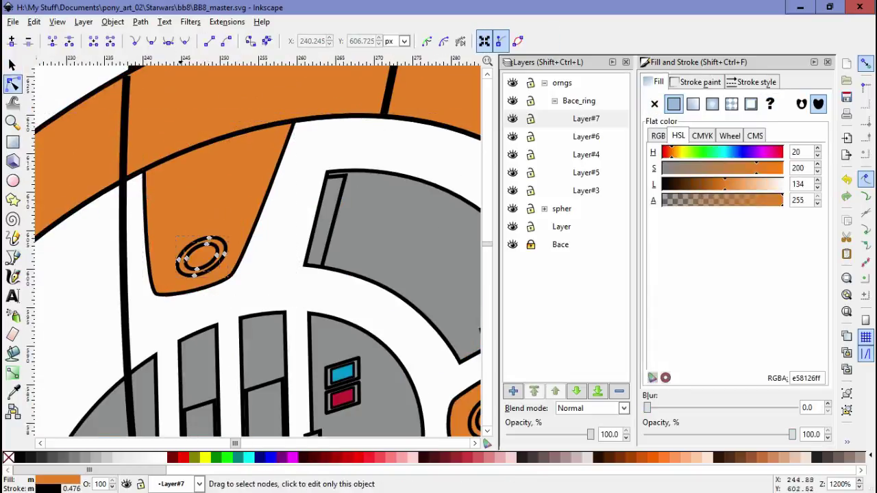
Reshape the bottom tab's nodes to follow the guide curve and meet the ring's inner edge
key("s")
scroll(260, 246, "down", 2)
scroll(205, 326, "up", 1)
left_click(205, 326)
scroll(245, 333, "up", 3)
key("n")
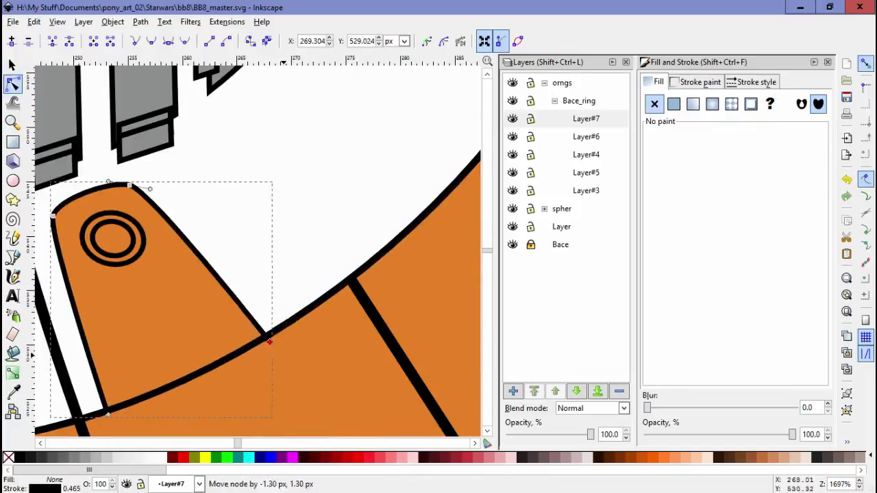
left_click(133, 221)
key("s")
left_click(151, 205, "shift")
scroll(151, 205, "down", 4)
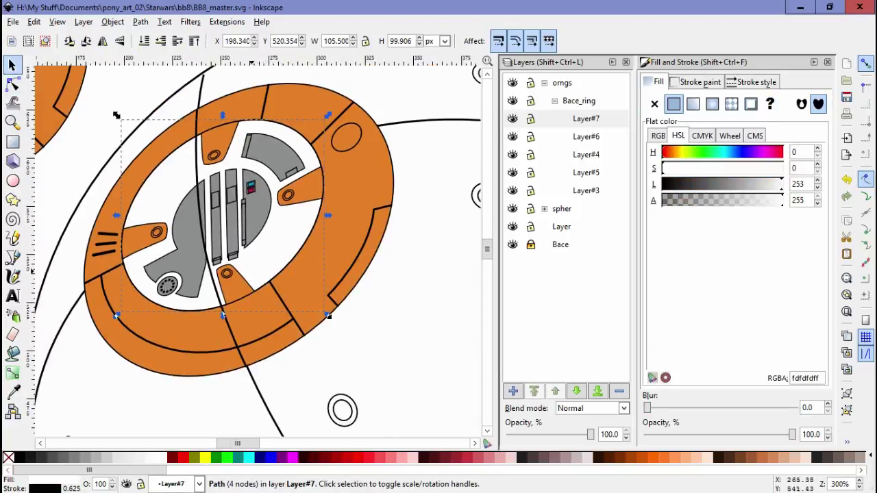
scroll(274, 287, "up", 2)
scroll(274, 287, "down", 2)
Add a second three-node guide curve across the ring copy, joining the sphere's seam on its left and right sides
left_click(206, 397)
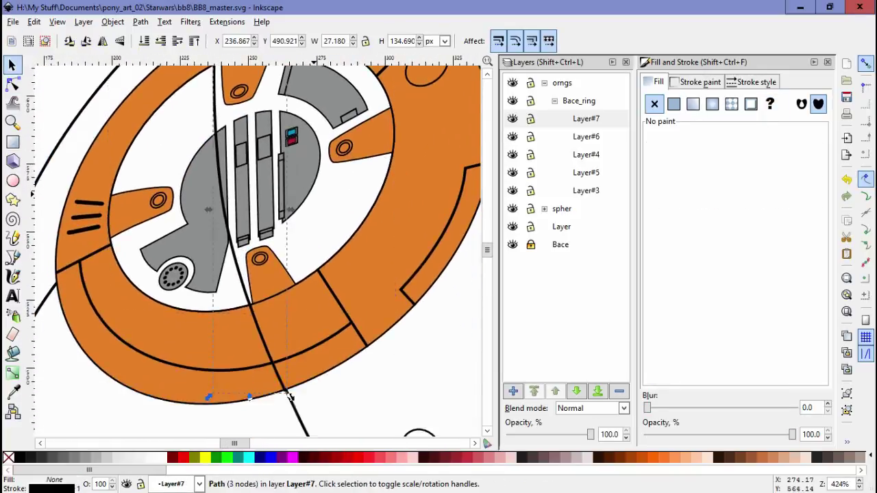
key("n")
scroll(206, 274, "down", 1)
left_click(255, 198)
left_click_drag(256, 197, 258, 205)
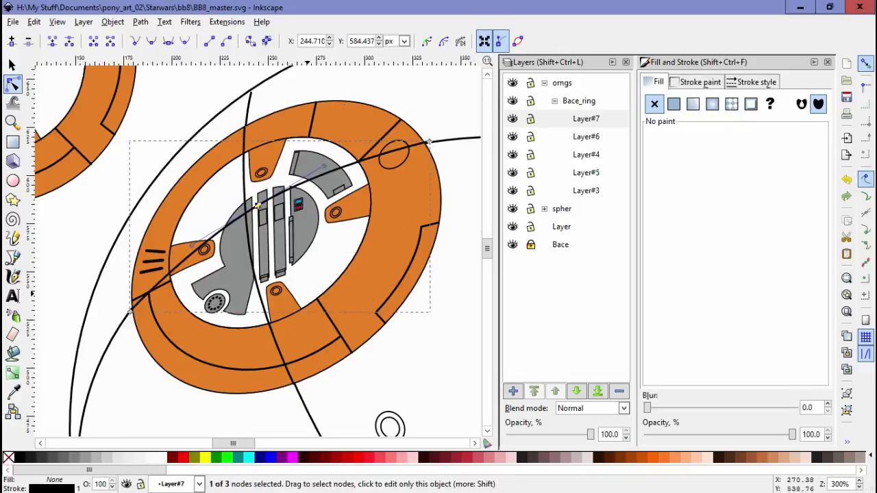
Tilt the left tab to follow the horizontal guide curve and select the parts of the grey curved panel
key("s")
left_click(193, 258)
left_click_drag(368, 186, 375, 198)
left_click(333, 257)
left_click(325, 162)
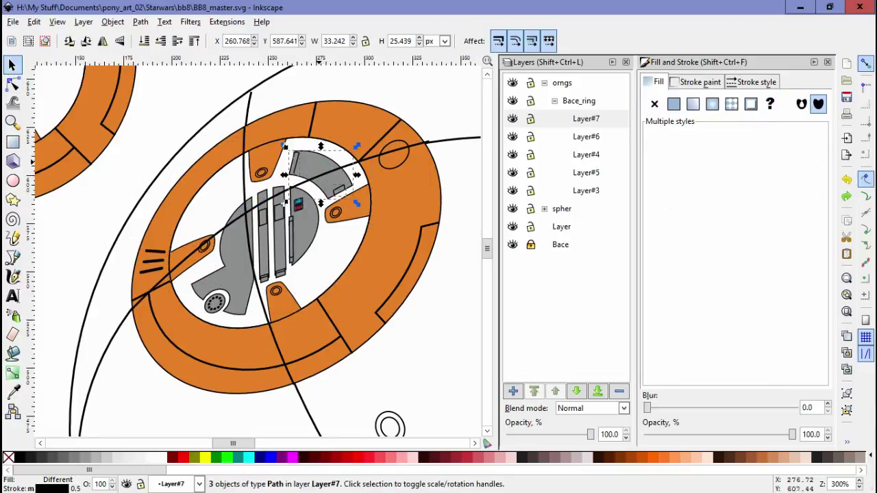
Reposition the grey curved panel, bars, body and round port within the tilted ring
key("Escape")
left_click(300, 239)
scroll(300, 239, "up", 4)
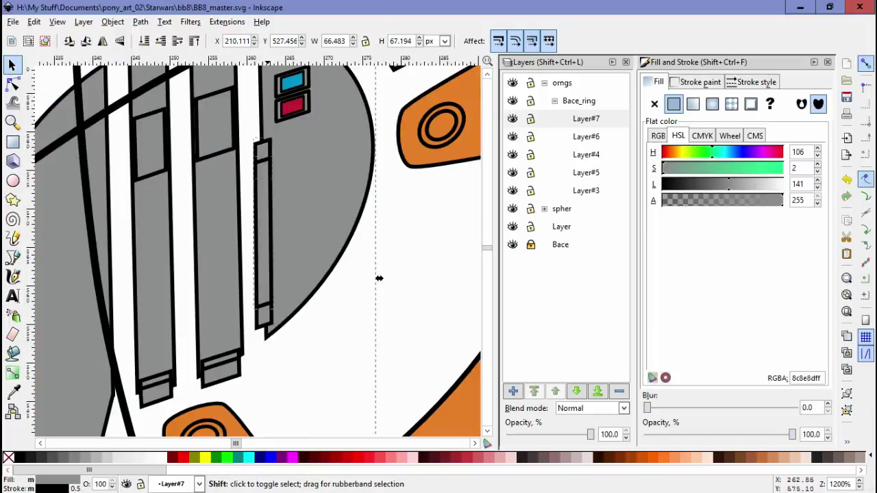
left_click(379, 278, "shift")
scroll(313, 274, "down", 3)
scroll(303, 319, "up", 4)
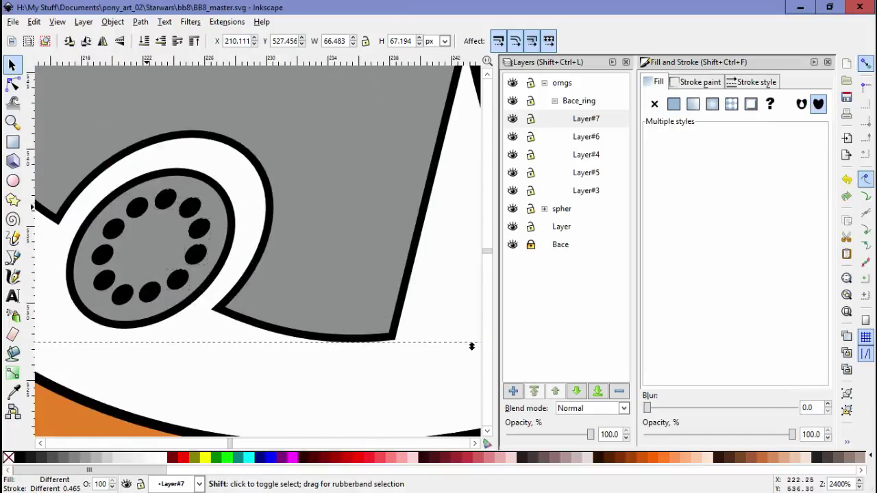
scroll(303, 318, "down", 1)
scroll(303, 319, "down", 1)
left_click(342, 145, "ctrl")
left_click(343, 146, "ctrl+shift")
Move the top divider line's outer node along the ring's outer edge and curve the line to follow the sphere
key("n")
scroll(342, 146, "up", 2)
left_click(256, 218)
scroll(288, 226, "up", 1)
left_click_drag(296, 189, 310, 188)
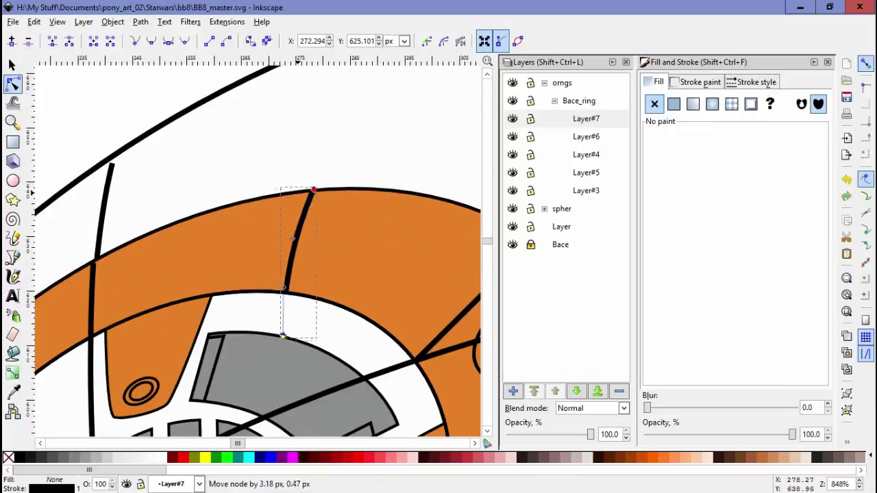
Bend the ring's upper-right divider line into a curve running between the outer and inner edges
scroll(257, 247, "down", 3)
scroll(257, 247, "right", 5)
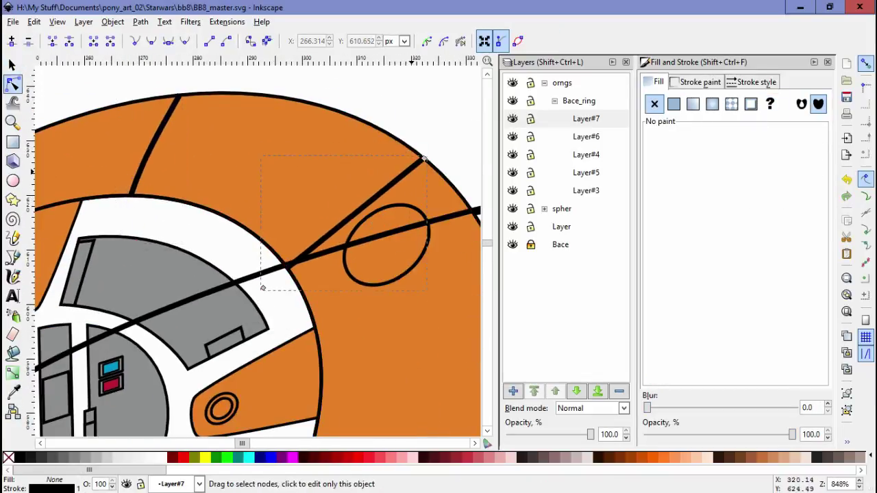
scroll(279, 322, "down", 3)
left_click(278, 322)
key("s")
scroll(274, 320, "up", 3)
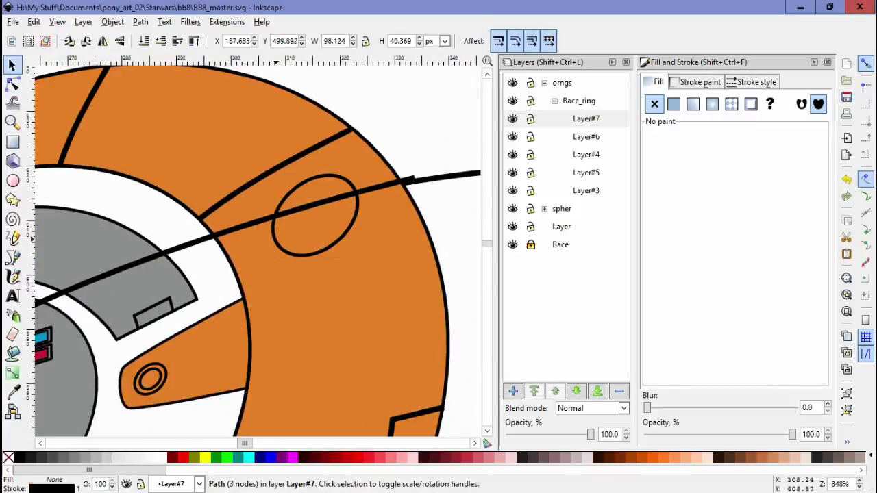
scroll(274, 320, "down", 3)
Bend the ring's left divider line along the guide curve, snapping its ends to the ring's outer and inner edges
key("Escape")
key("n")
scroll(154, 255, "up", 3)
left_click(154, 255)
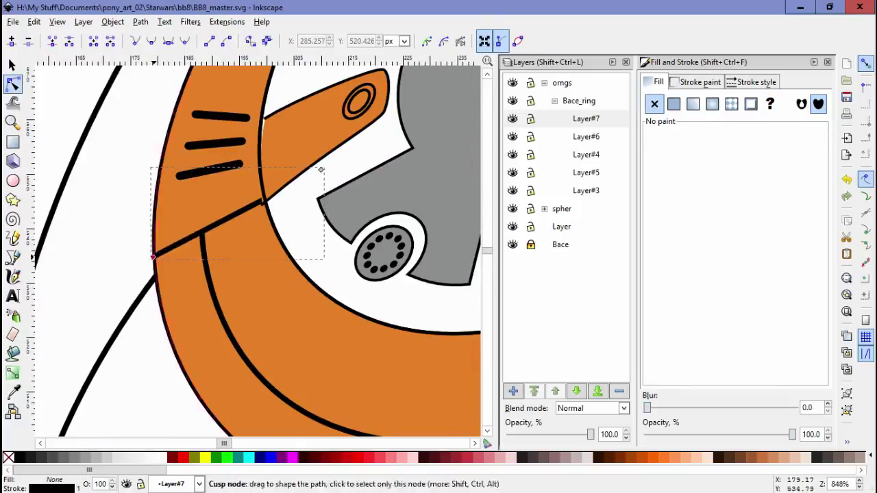
scroll(156, 276, "up", 3)
left_click(156, 276)
scroll(157, 275, "down", 3)
Reshape the left tab's outline from the guide curve at the ring's inner edge and skew its orange fill to match
scroll(207, 301, "up", 3)
left_click(206, 301)
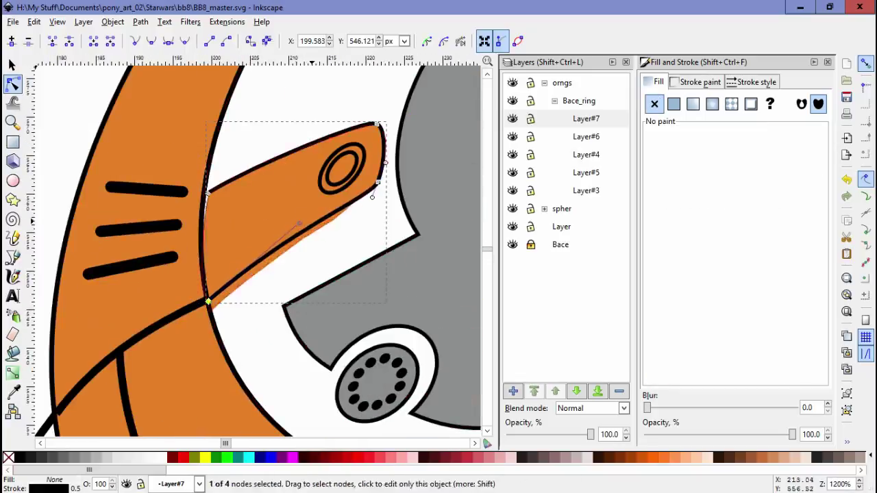
scroll(315, 205, "down", 3)
scroll(315, 206, "up", 3)
left_click(308, 198)
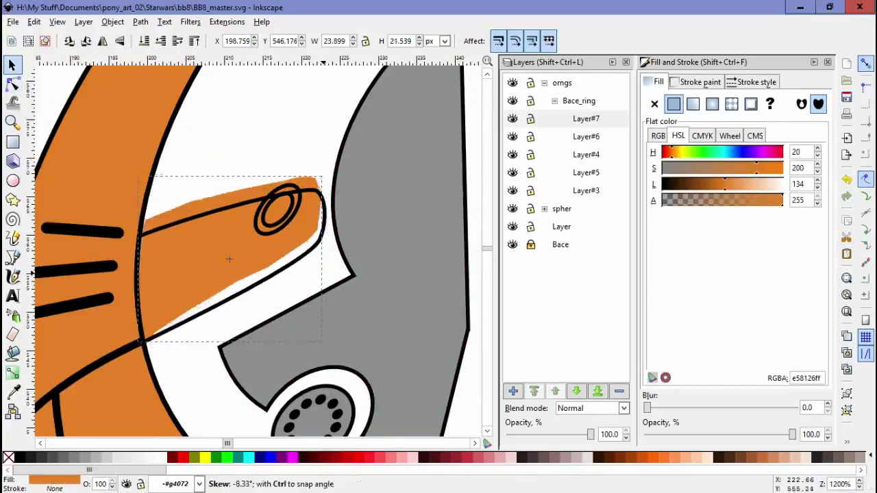
scroll(315, 205, "up", 2)
scroll(296, 218, "down", 2)
Skew and place the left tab's two concentric rivet circles near the tab's tip
key("s")
left_click(346, 116)
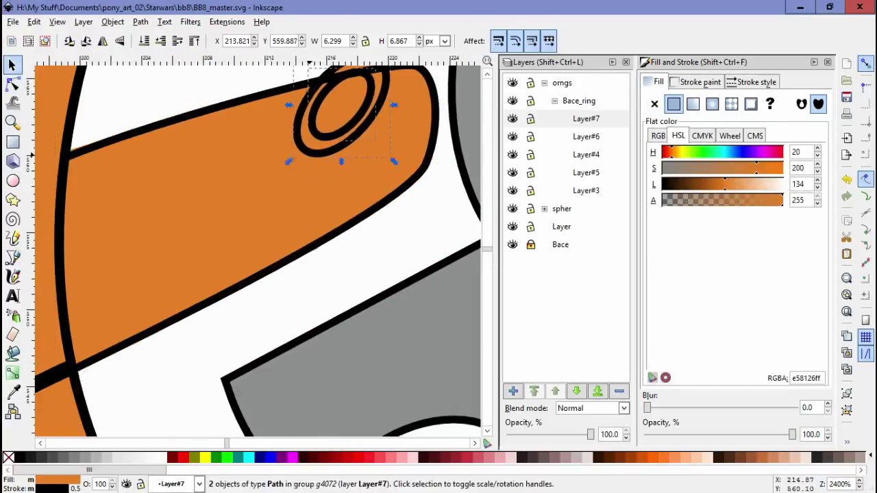
left_click(352, 137)
scroll(209, 130, "down", 5)
scroll(196, 264, "up", 4)
Try to replace the three vent lines with a single curved stroke parallel to the guide curve
double_click(228, 276)
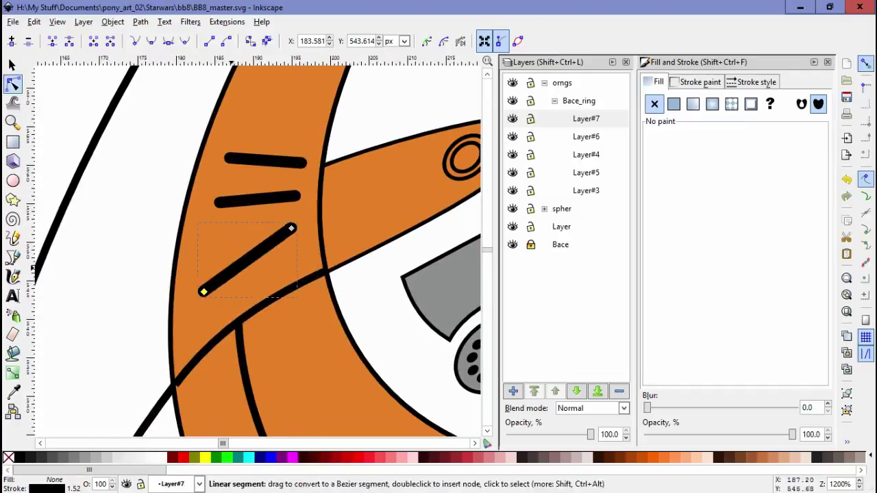
key("ctrl+z")
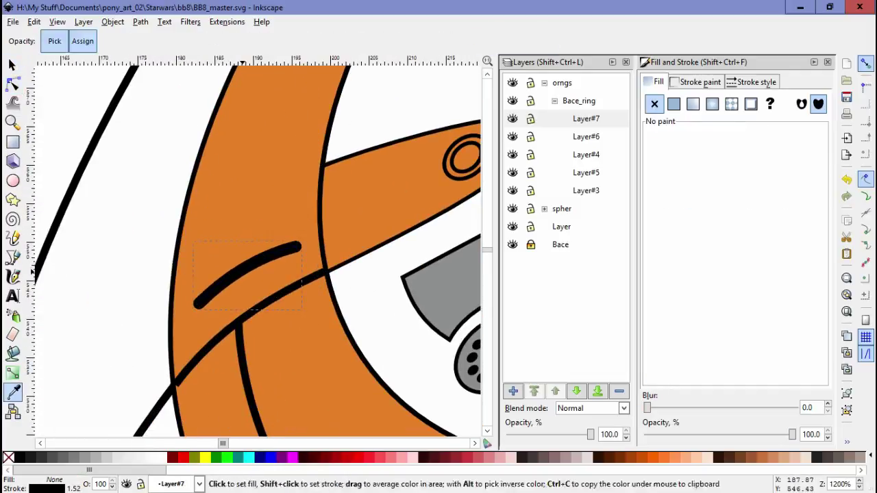
key("Delete")
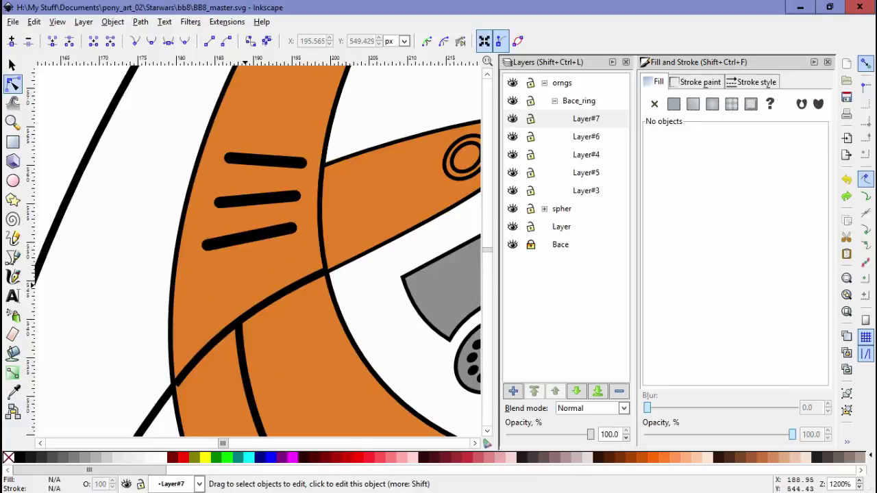
Set the three vent lines' stroke width to 2 pt and tilt them to follow the direction of the guide curve
key("ctrl+a")
left_click(756, 82)
left_click(250, 236)
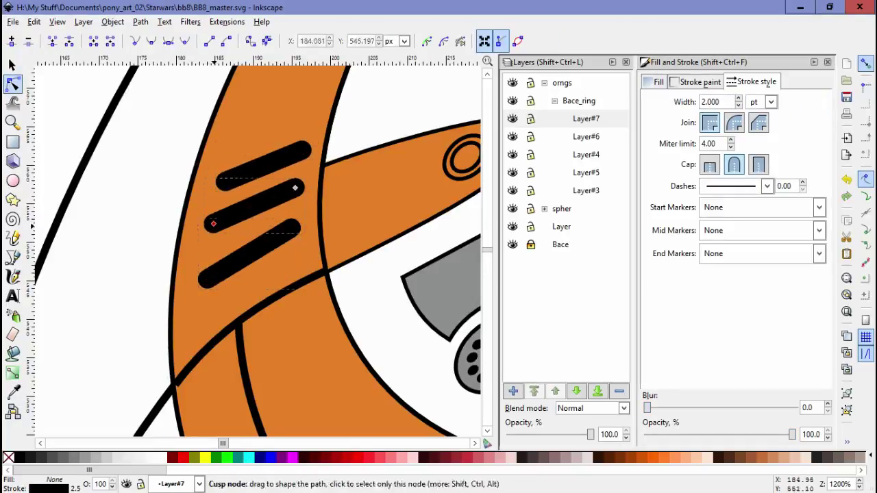
key("Escape")
key("5")
Reshape the lower grey body and fit the dotted round port into its curved notch
scroll(199, 299, "up", 4)
left_click(206, 226)
left_click_drag(247, 305, 233, 308)
scroll(181, 300, "up", 3)
key("s")
left_click_drag(88, 176, 260, 343)
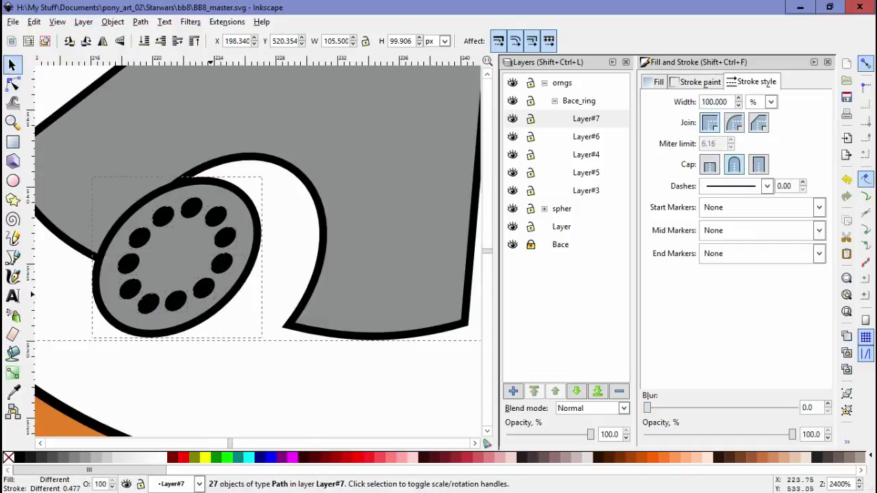
left_click(239, 313, "shift")
Remove the guide curves from the ring and skew the top and bottom tabs to fit around the grey centre
scroll(261, 247, "down", 5)
scroll(260, 246, "up", 2)
key("n")
scroll(260, 246, "down", 2)
scroll(240, 288, "up", 2)
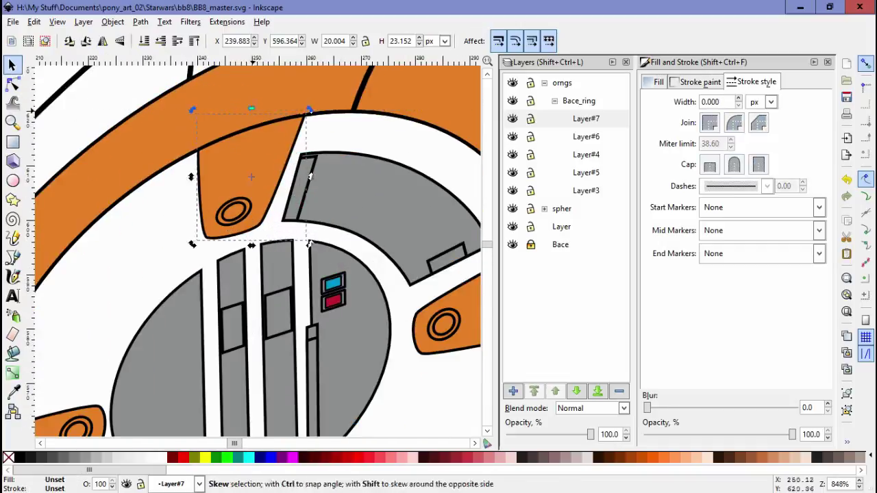
scroll(240, 287, "down", 2)
key("s")
left_click(238, 277)
key("Escape")
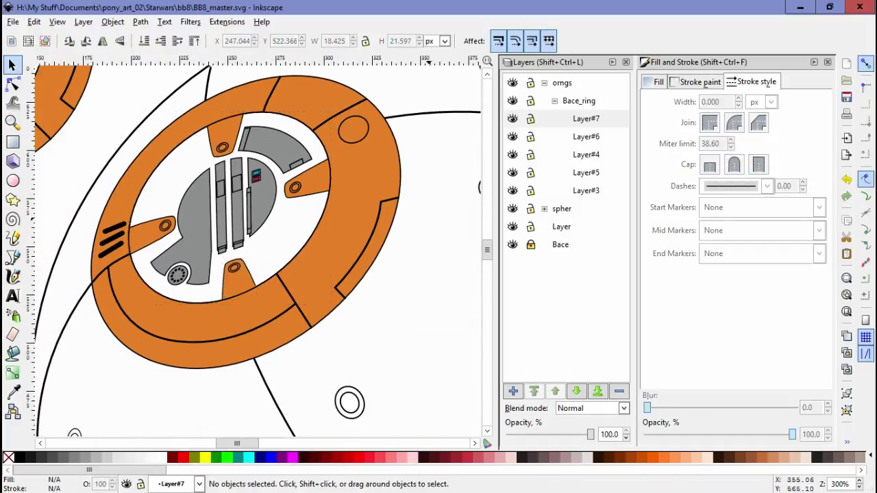
Group all the objects of the tilted ring and shift the small double circle beside its lower-left edge
scroll(246, 219, "down", 2)
key("ctrl+a")
left_click(112, 21)
left_click(128, 73)
left_click_drag(288, 205, 315, 205)
key("Escape")
left_click(363, 189)
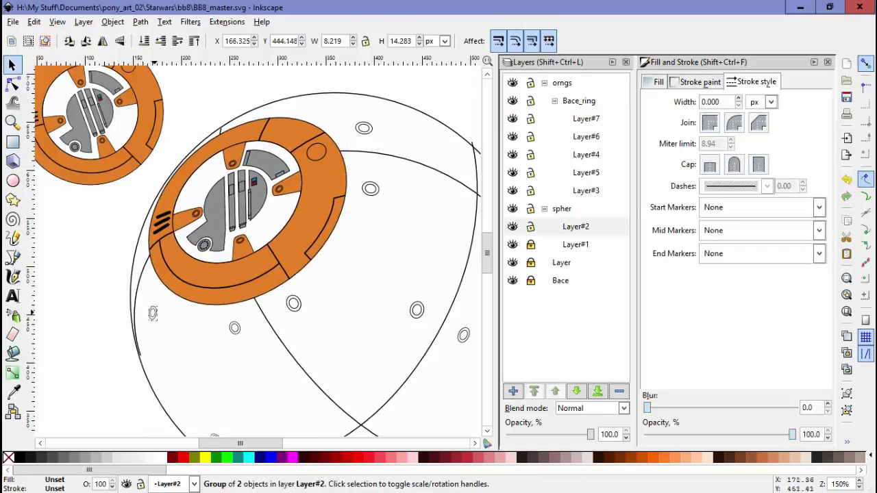
key("Escape")
Try to move the tilted ring group to the layer below
left_click(343, 216)
left_click(83, 21)
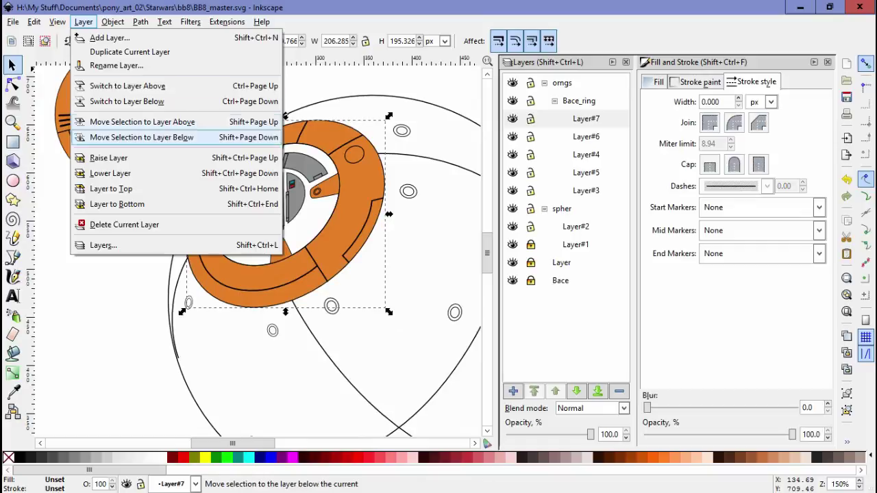
left_click(147, 135)
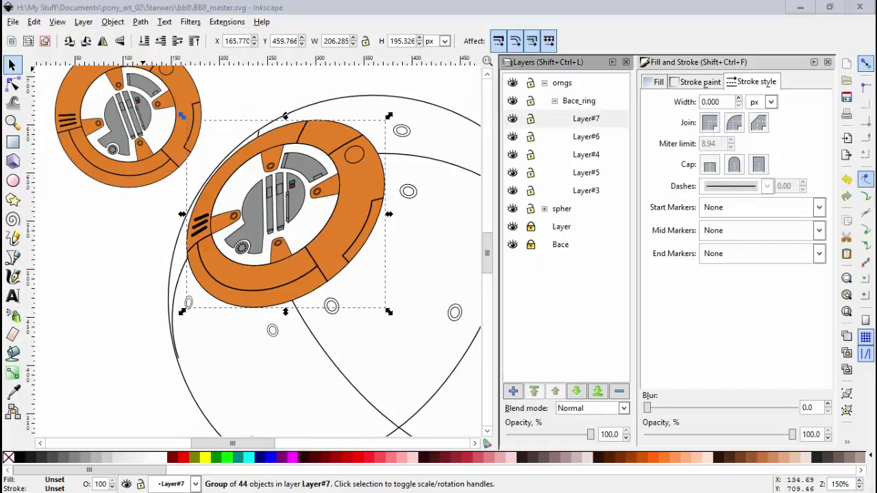
Stretch the tilted ring group to 199.245 px tall and remove the flat ring beside the sphere
scroll(171, 301, "down", 1)
key("Tab")
scroll(260, 247, "down", 2)
key("Delete")
scroll(261, 246, "right", 2)
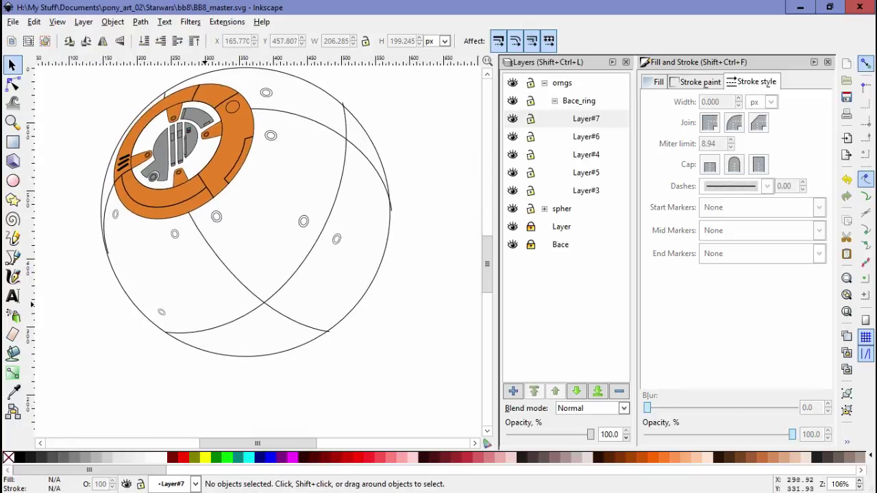
Draw an orange circle about 156 px wide over the lower seam crossing and convert it to a path with a 1 px outline
key("e")
left_click_drag(186, 270, 311, 377)
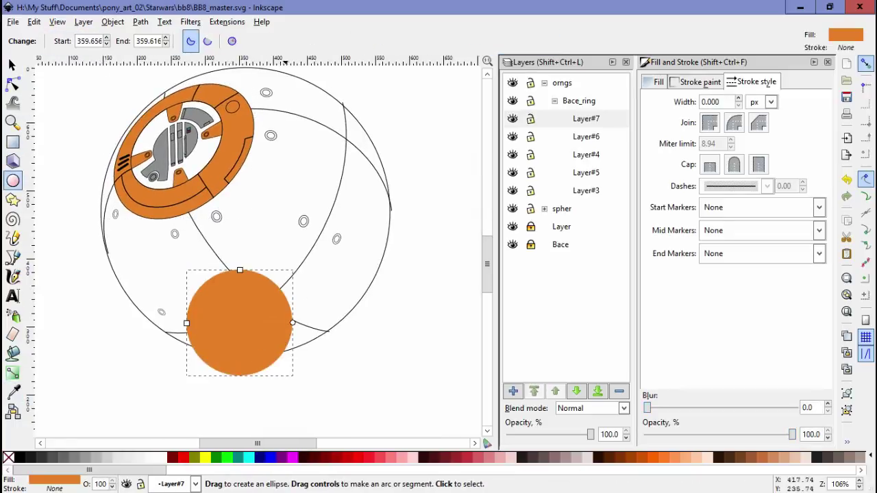
key("n")
key("ctrl+shift+c")
left_click(292, 322)
key("s")
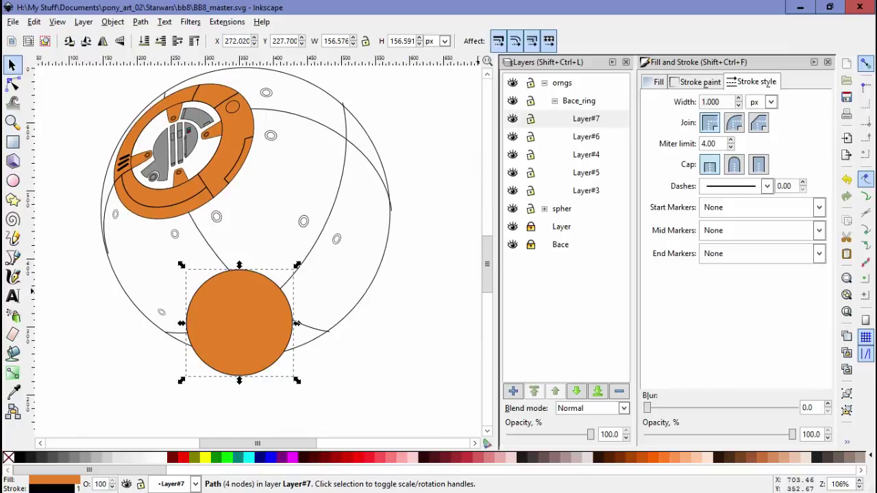
Stretch and tilt the orange circle into an ellipse touching the sphere's lower edge, and shift the two small double circles above it
left_click(239, 322)
left_click_drag(239, 322, 264, 308)
left_click_drag(259, 245, 257, 280)
left_click(257, 321)
left_click_drag(257, 362, 239, 362)
left_click_drag(260, 322, 256, 323)
left_click(260, 315)
mouse_move(331, 268)
left_mouse_down()
mouse_move(349, 248)
mouse_move(327, 249)
left_mouse_up()
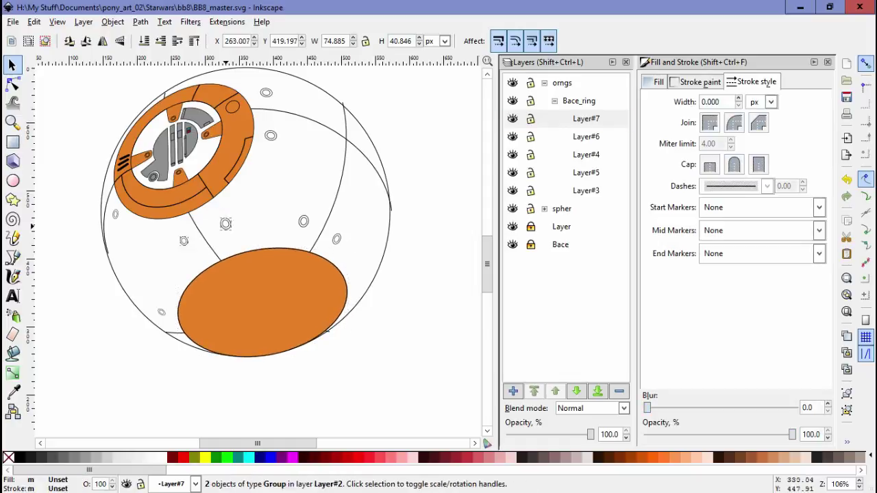
key("Escape")
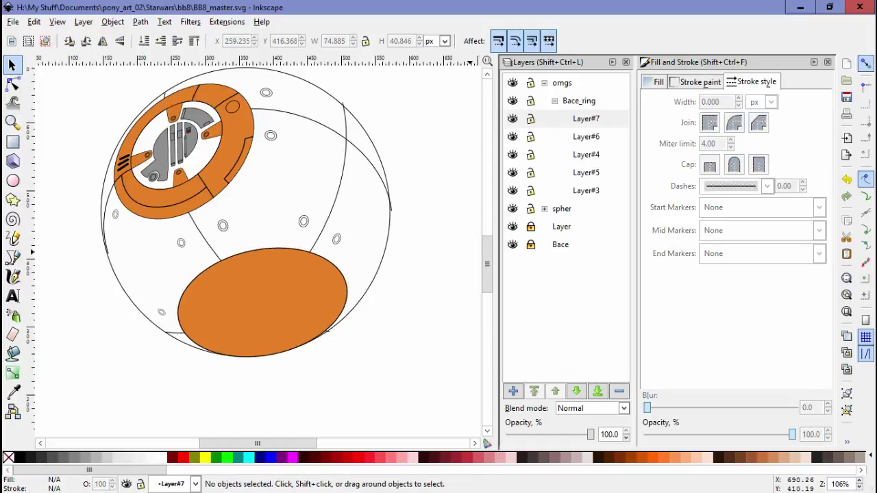
Move the orange ellipse to a lower layer and draw a white circle with a 2.5 px black outline inside it
left_click(262, 301)
left_click(83, 22)
left_click(137, 141)
left_click(12, 180)
left_click_drag(244, 294, 296, 346)
key("n")
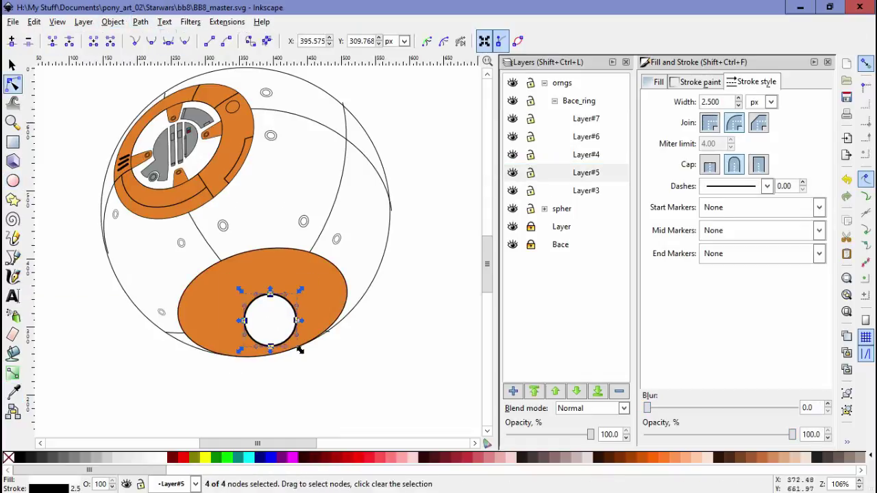
Enlarge and tilt the white circle into an ellipse about 169 by 116 px, leaving a ring thinner along the sphere's edge
key("s")
left_click(192, 178)
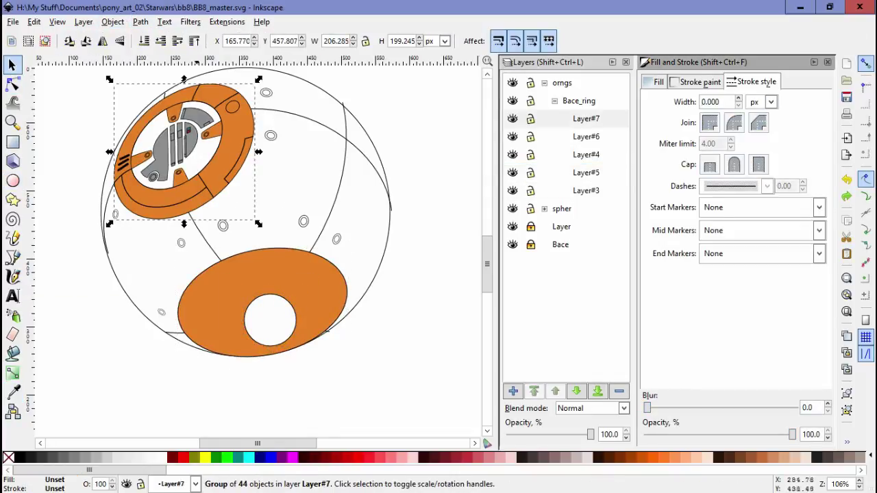
left_click(269, 320)
key("greater")
key("greater")
key("greater")
key("greater")
key("greater")
key("greater")
key("greater")
key("greater")
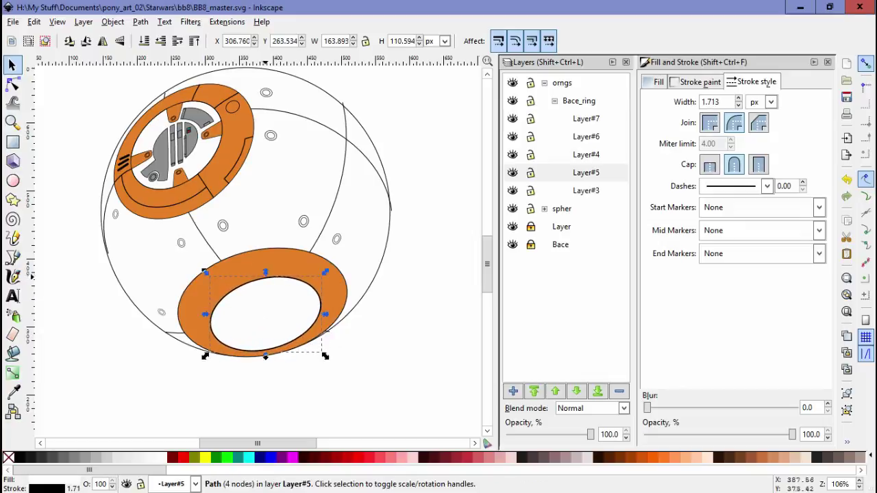
left_click(368, 367)
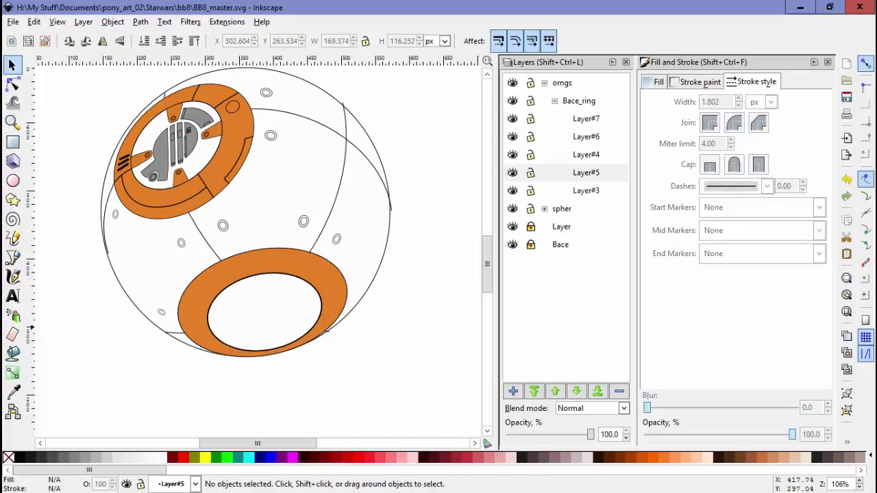
Draw a line continuing the lower-left seam across the orange ring to its inner edge and curve it slightly
scroll(263, 317, "up", 1)
key("ctrl+z")
key("ctrl+z")
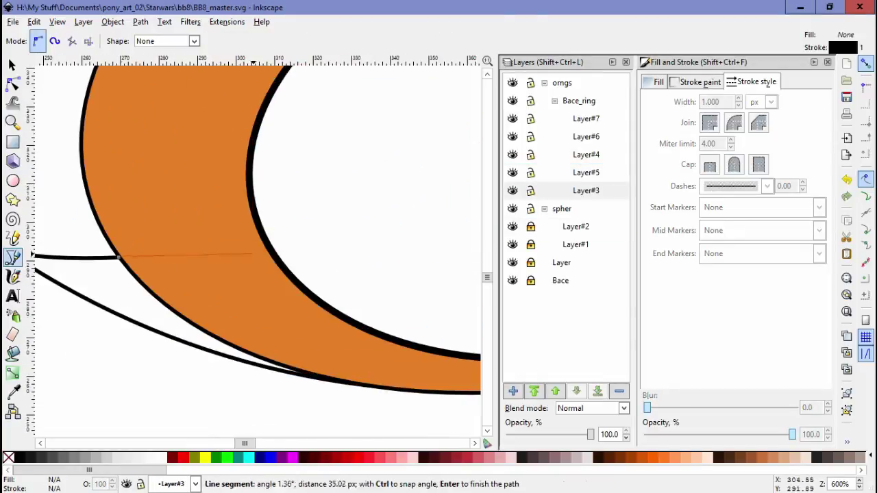
key("Return")
key("n")
left_click_drag(206, 252, 221, 248)
key("Escape")
Try to extend the sphere's upper-right seam across the lower orange ring
scroll(205, 252, "down", 3)
left_click_drag(186, 340, 310, 293)
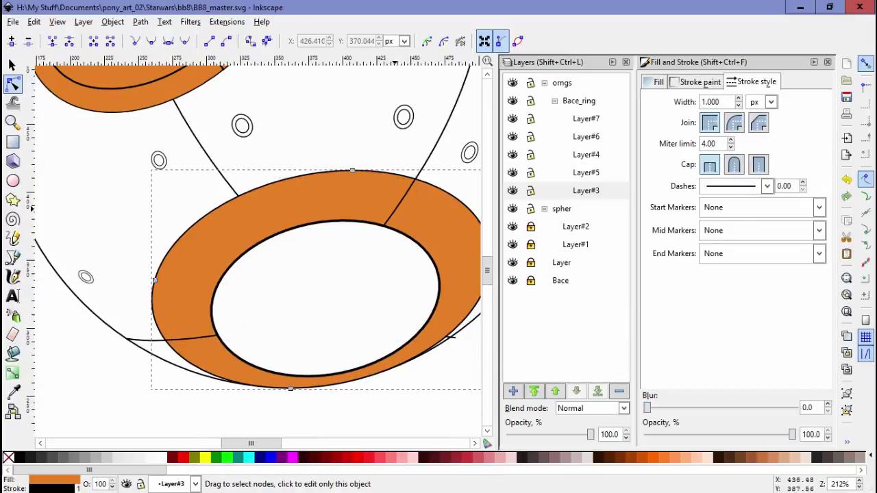
left_click(178, 274)
key("Escape")
scroll(308, 240, "up", 1)
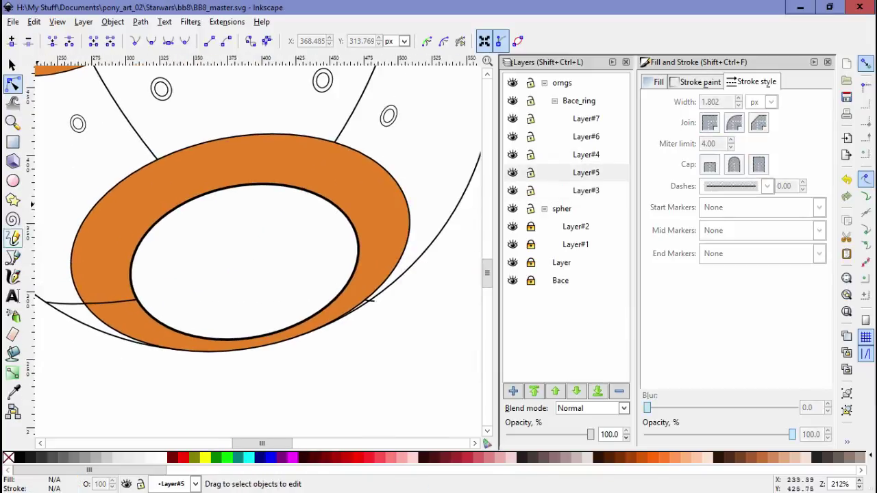
Draw a straight divider across the top of the lower ring and set the inner ellipse's outline to 1 px
key("b")
left_click(289, 176)
double_click(318, 223)
key("n")
left_click_drag(199, 173, 204, 171)
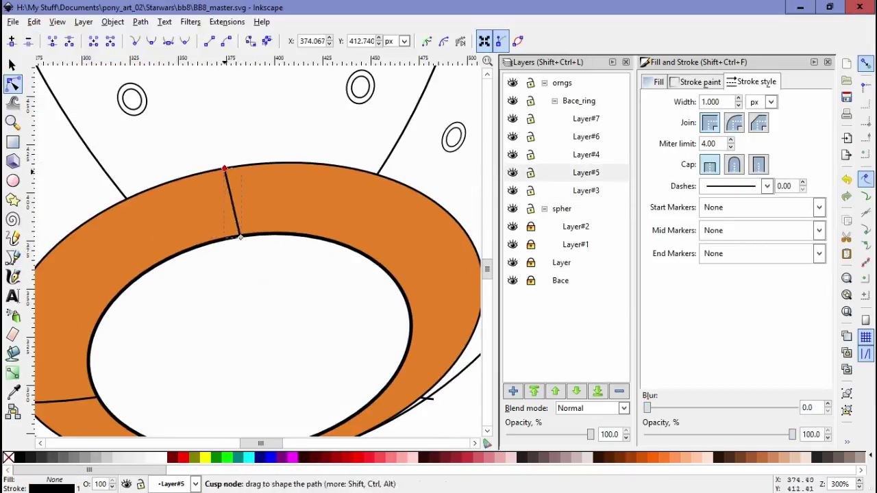
key("space")
scroll(262, 75, "down", 1)
key("Escape")
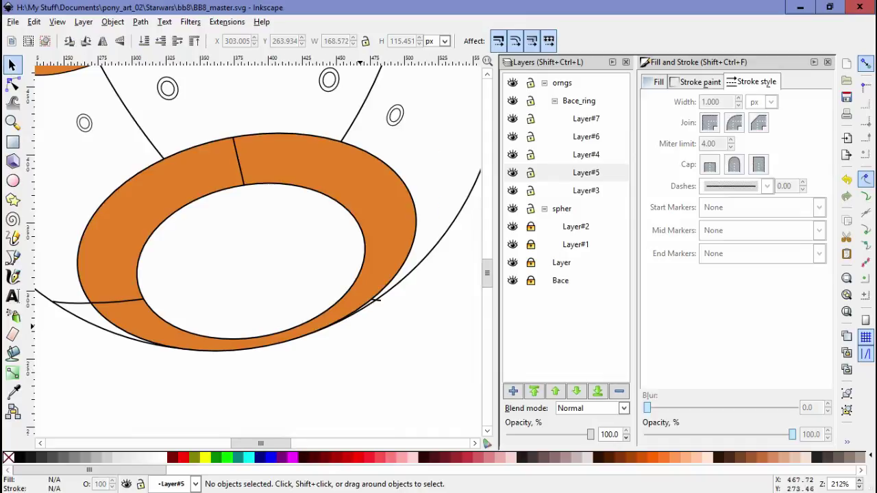
Draw a divider across the lower ring's narrow right side, continuing the seam end to the inner edge
scroll(294, 226, "up", 3)
key("b")
left_click(166, 196)
double_click(411, 255)
key("space")
scroll(411, 254, "down", 3)
key("Escape")
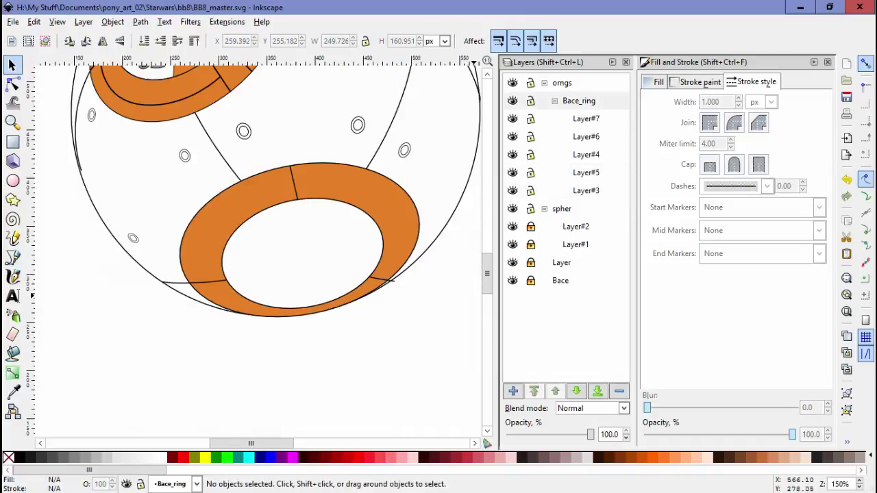
Move the loose lower end of the sphere's left seam onto the body outline
left_click(392, 280)
scroll(392, 280, "up", 6)
key("n")
scroll(376, 164, "down", 5)
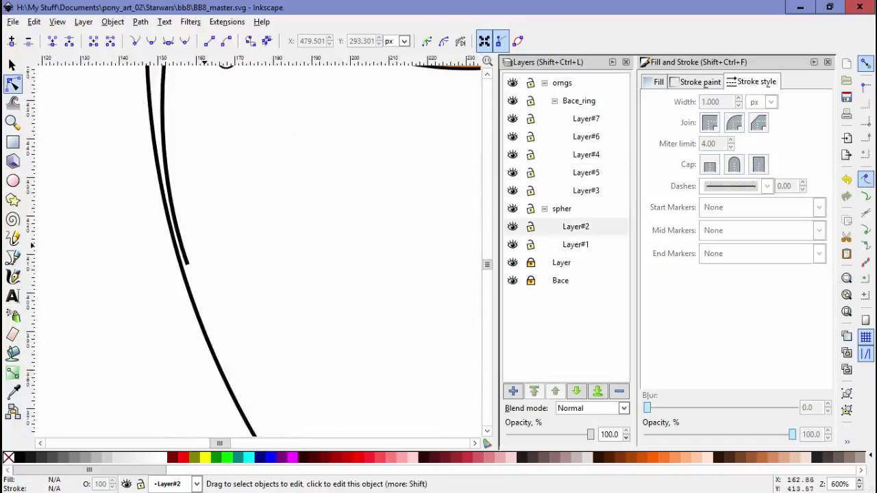
scroll(137, 157, "up", 3)
left_click(137, 157)
key("5")
left_click(142, 226)
Nudge the seam's upper end node so it sits on the sphere's top outline
scroll(143, 226, "up", 6)
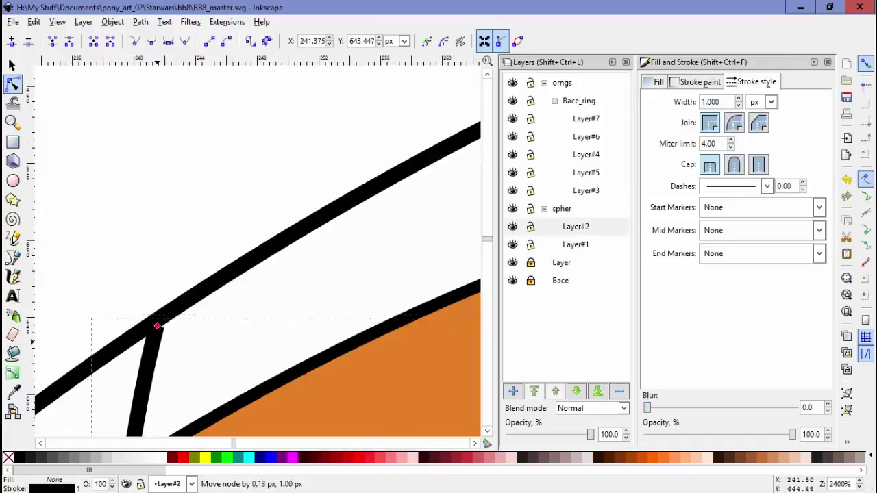
scroll(287, 272, "down", 6)
scroll(287, 272, "up", 5)
scroll(287, 273, "down", 5)
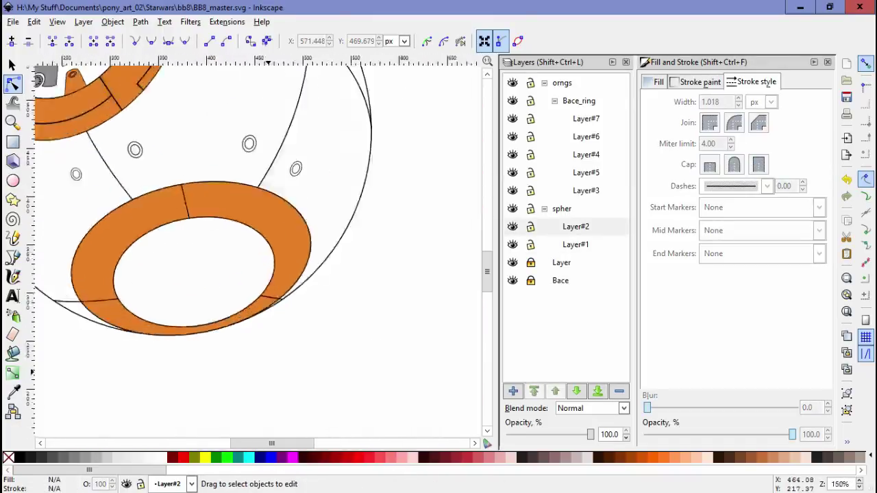
Draw a short slanted stroke left of the lower ring's top divider on Layer#3, 4.2 px wide with round caps
scroll(205, 205, "up", 4)
key("b")
left_click(196, 109)
left_click(208, 147)
key("Return")
key("shift+Page_Up")
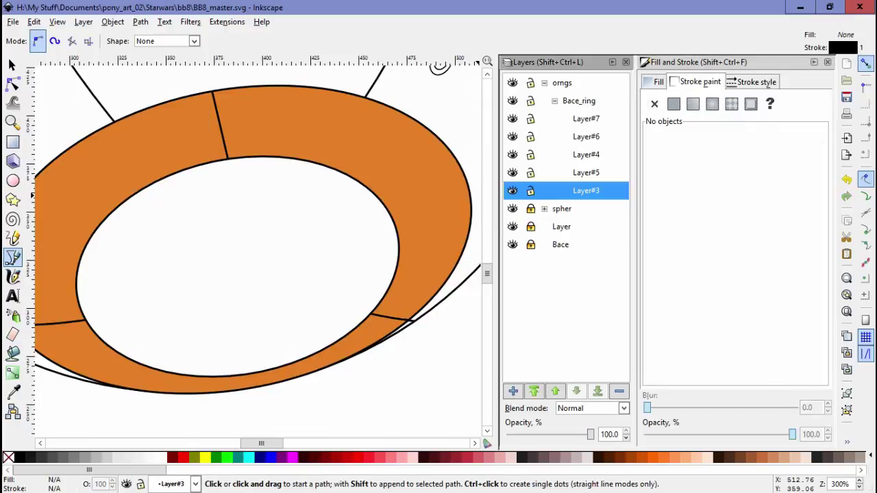
left_click(752, 81)
triple_click(718, 101)
type("4.2")
key("Return")
Duplicate the thick stroke twice and arrange the three marks as an evenly spaced fan following the ring
key("n")
key("s")
key("ctrl+d")
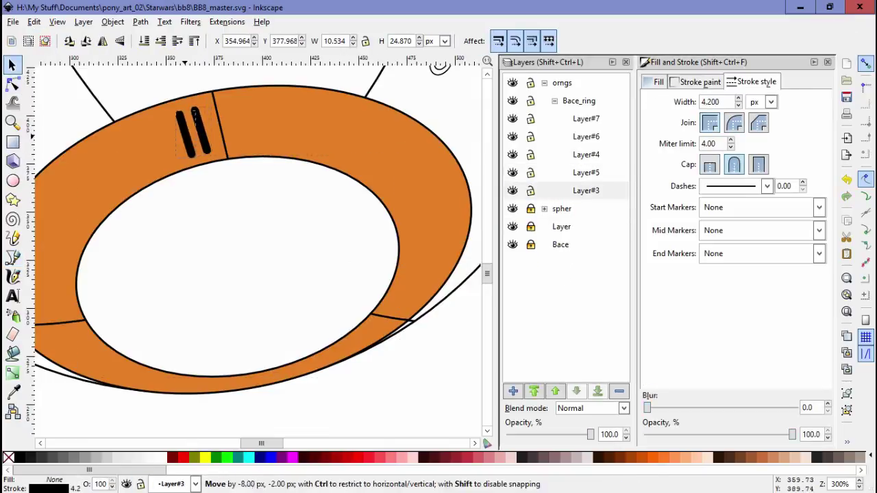
key("ctrl+d")
scroll(226, 182, "up", 2)
key("Right")
key("Right")
left_click_drag(211, 190, 248, 172)
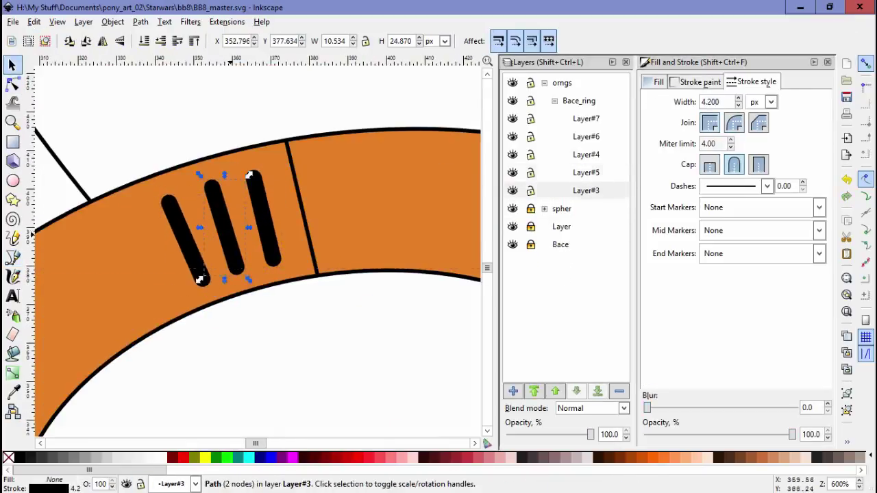
Draw a three-node line on Layer#5 inside the ring's outer edge, from the top divider to the right divider
key("ctrl+Page_Up")
scroll(240, 271, "down", 5)
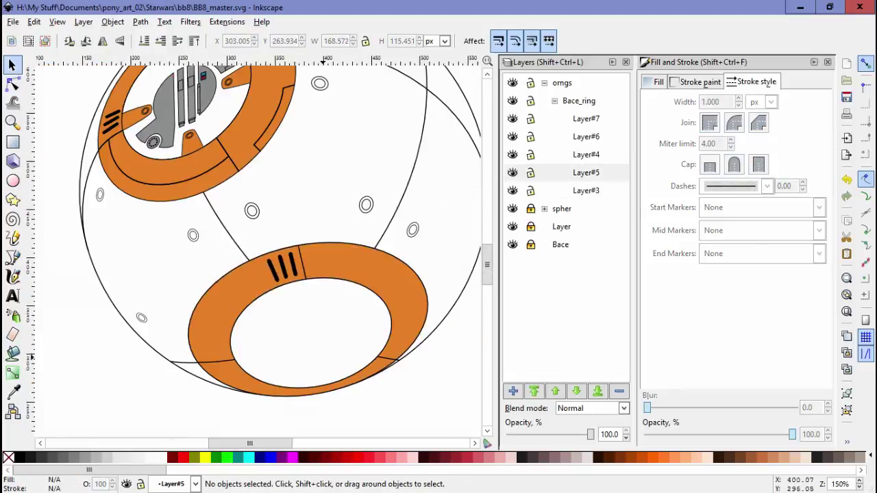
scroll(239, 272, "up", 3)
key("b")
left_click(335, 387)
key("Return")
key("n")
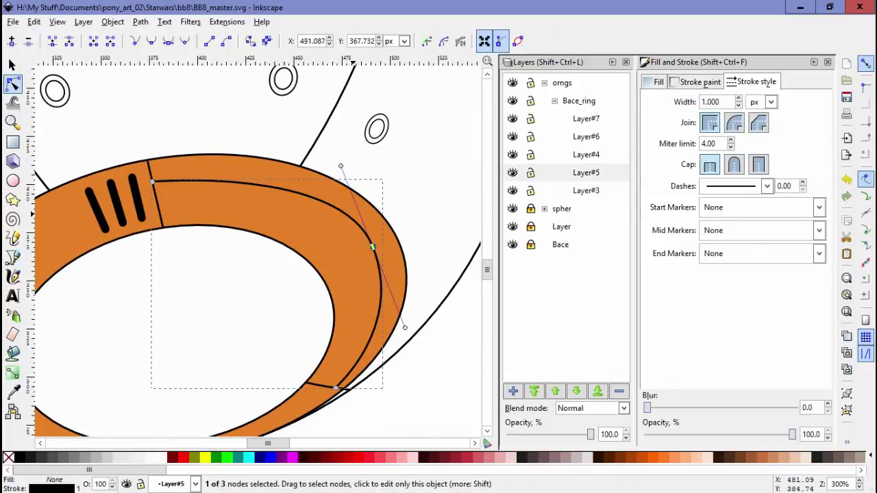
Smooth the new inset line by adjusting its middle node and handles to follow the ring's outer curve
left_click_drag(340, 166, 323, 140)
left_click_drag(372, 246, 376, 261)
left_click_drag(412, 340, 404, 322)
key("Escape")
scroll(438, 363, "down", 2)
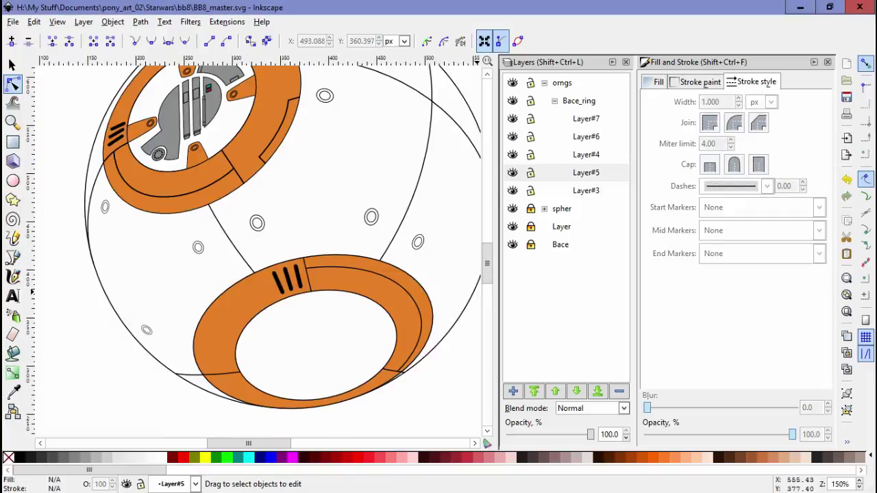
Draw a curved guide line on Layer#4 across the inner ellipse, from its upper right edge to its lower edge
left_click(585, 154)
scroll(347, 211, "up", 2)
key("b")
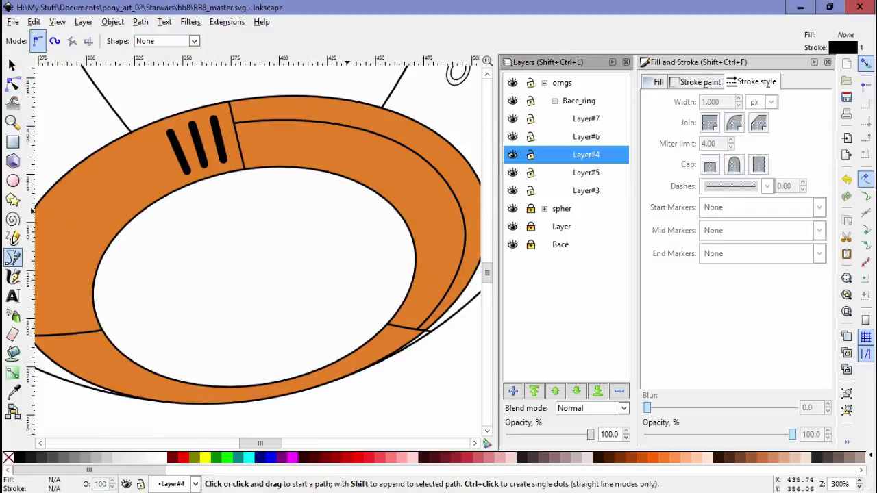
left_click(348, 180)
left_click_drag(296, 292, 260, 335)
double_click(203, 385)
key("n")
left_click_drag(285, 308, 278, 306)
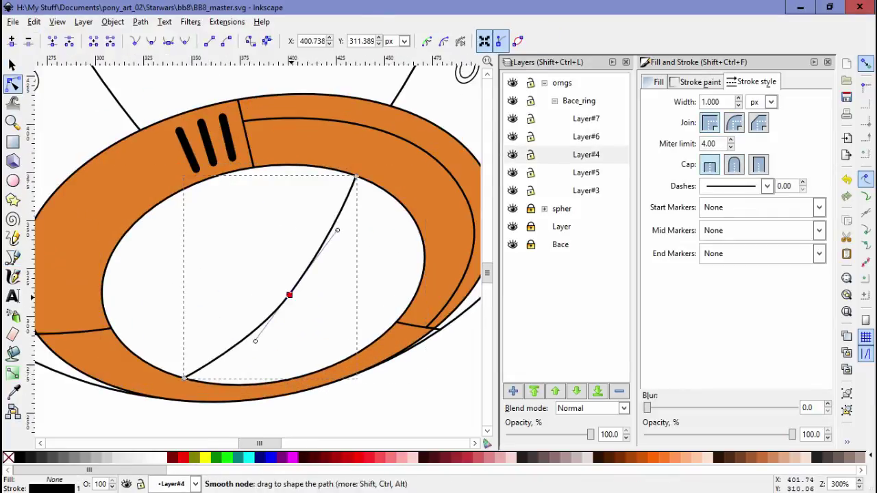
left_click_drag(254, 338, 240, 348)
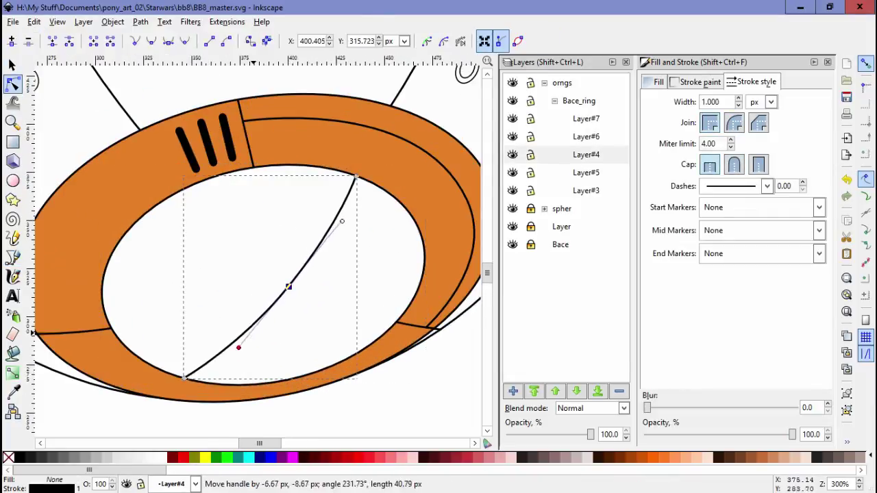
key("ctrl+z")
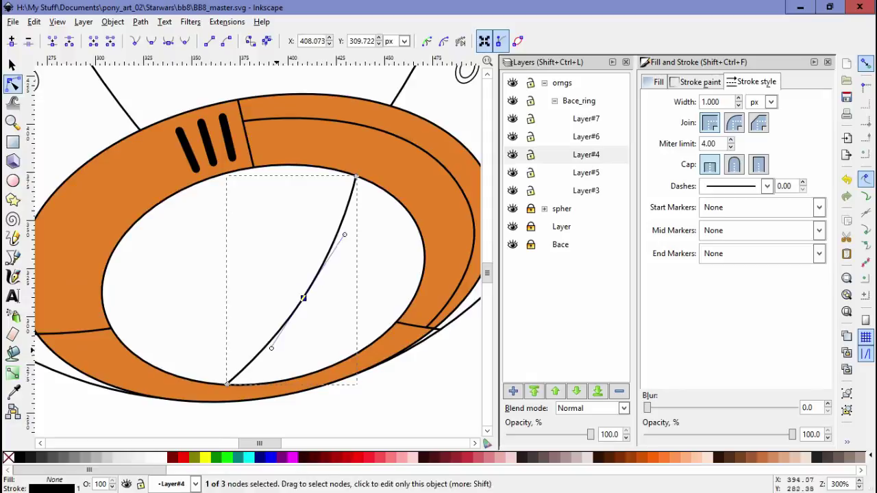
Draw a closed four-sided tab on Layer#6 hanging from the inner ellipse's top edge, left of the guide curve
left_click(586, 136)
key("b")
left_click(317, 166)
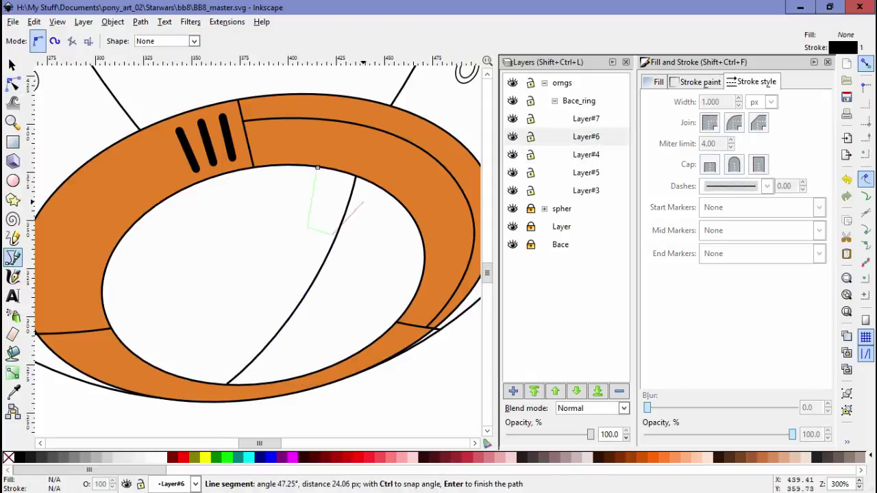
left_click(354, 178)
left_click(331, 235)
left_click(308, 228)
left_click(316, 166)
key("n")
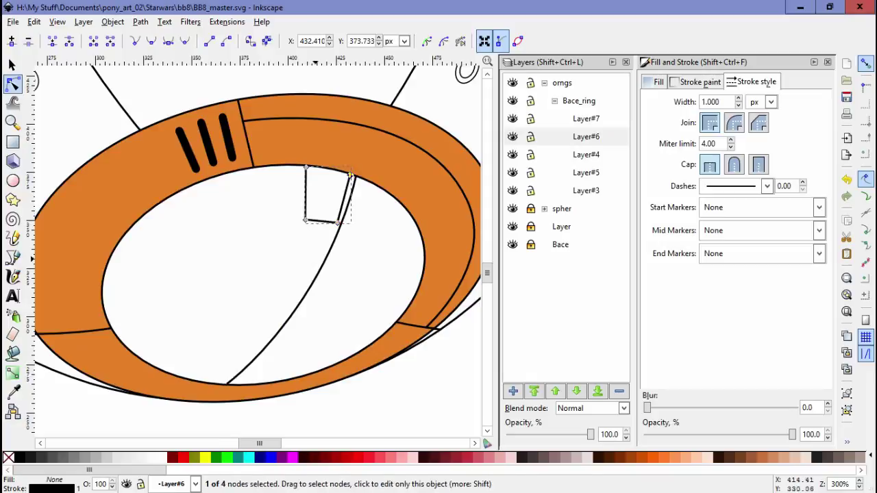
Shift the guide curve's lower end right along the ellipse, straighten it, and add a second guide curve to its left
left_click(288, 166)
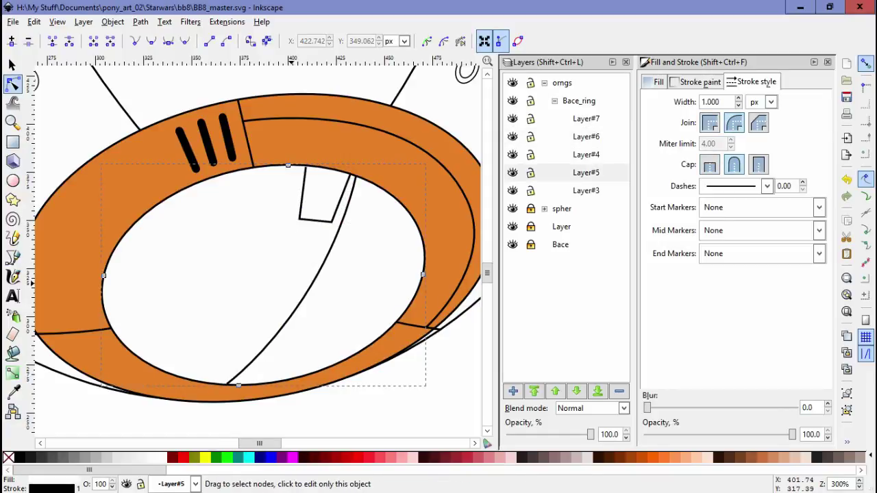
left_click(299, 212)
left_click(289, 322)
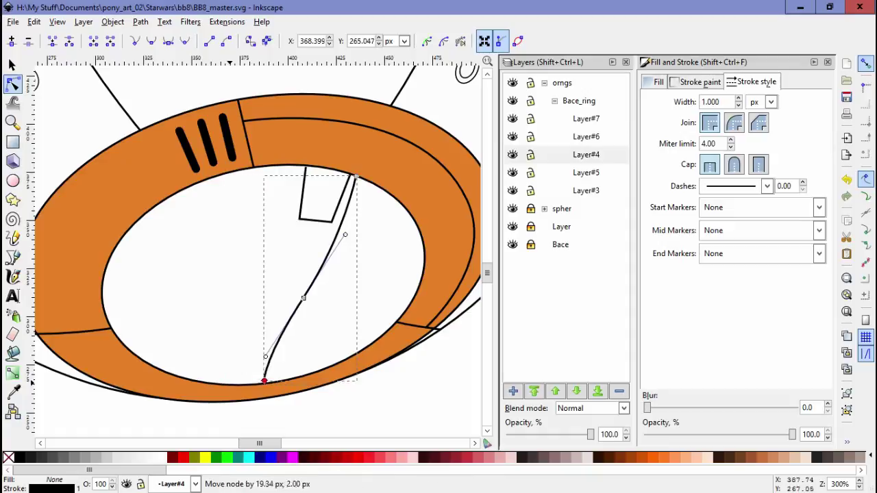
left_click(303, 298)
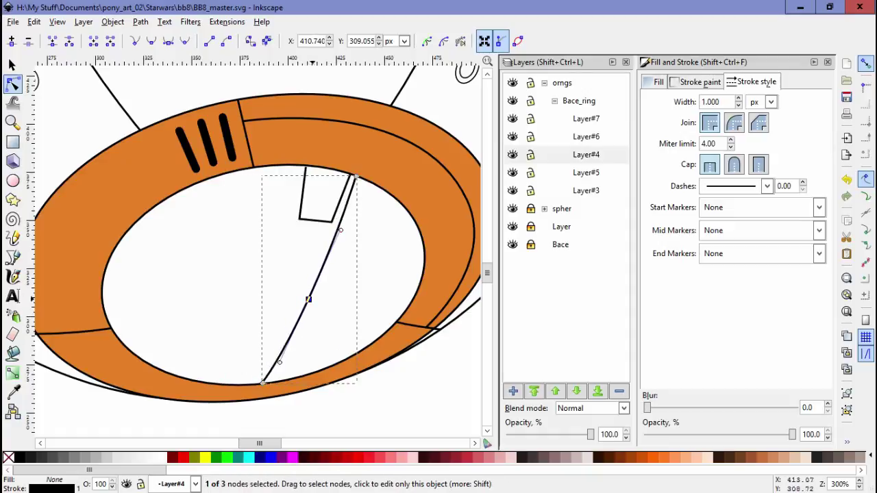
left_click_drag(318, 287, 260, 280)
Fit the tab's corners to the two guide curves and bend its sides and bottom edge to match the perspective
left_click(340, 203)
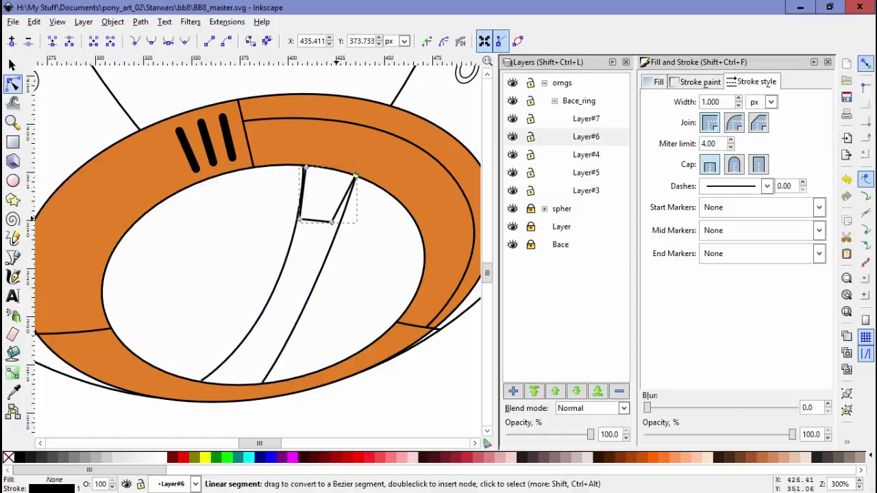
left_click(294, 234)
left_click(346, 200)
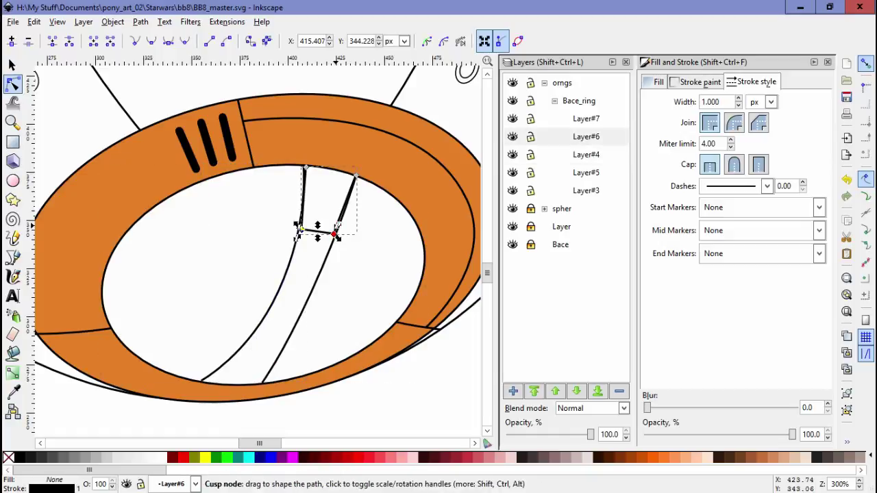
scroll(323, 194, "up", 3, "ctrl")
left_click(304, 168)
left_click_drag(265, 300, 252, 286)
left_click_drag(336, 367, 329, 319)
key("Tab")
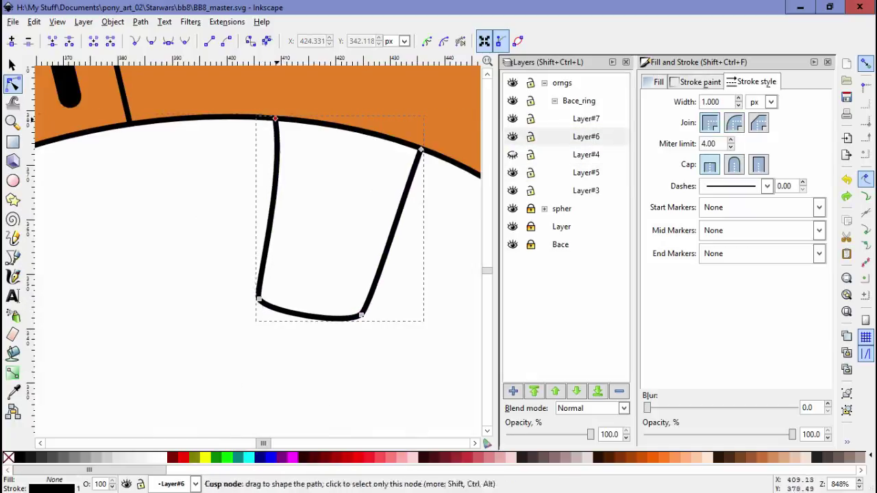
Show Layer#4 again and add a matching tab between the guide curves at the inner ellipse's lower edge
left_click(513, 155)
left_click(585, 172)
key("s")
key("Tab")
key("minus")
key("plus")
key("n")
mouse_move(215, 212)
left_mouse_down()
mouse_move(162, 309)
mouse_move(249, 435)
left_mouse_up()
Try to fit a newly drawn circle into the centre of the inner ellipse by moving, stretching and skewing it
key("minus")
key("minus")
key("minus")
key("e")
key("n")
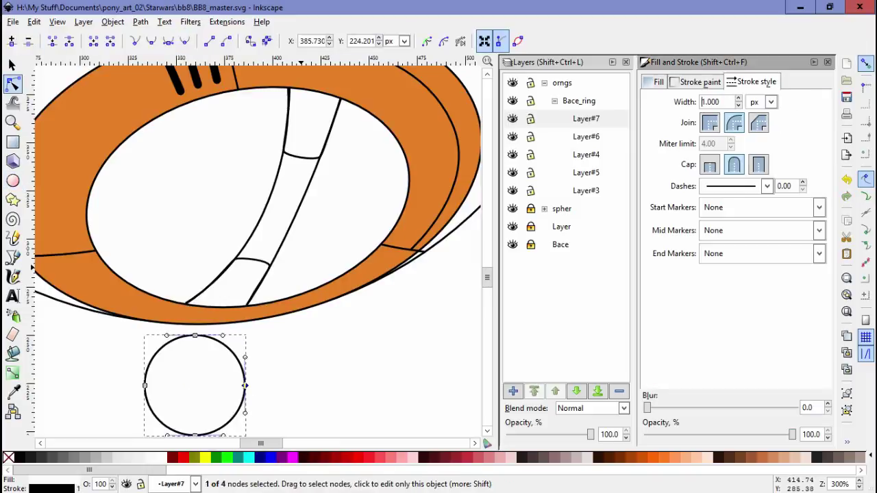
key("s")
left_click_drag(195, 385, 249, 198)
left_click_drag(248, 141, 249, 172)
left_click_drag(206, 213, 189, 214)
left_click_drag(321, 266, 344, 277)
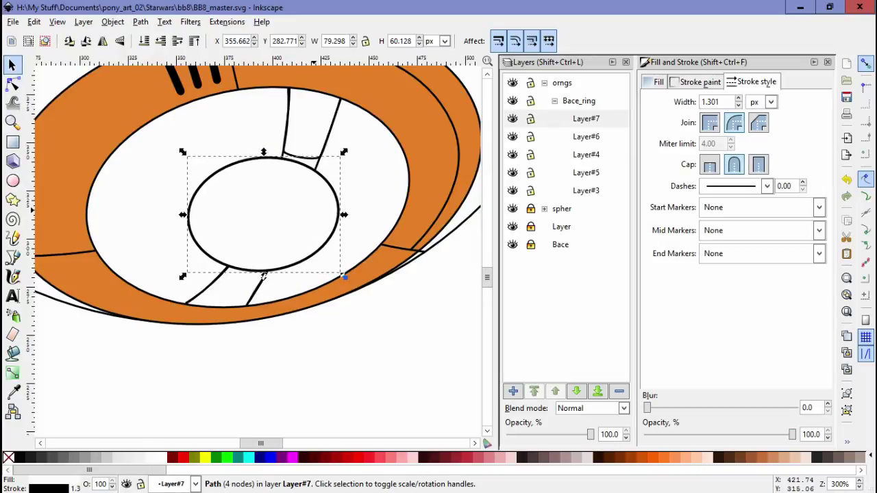
key("ctrl+z")
key("ctrl+z")
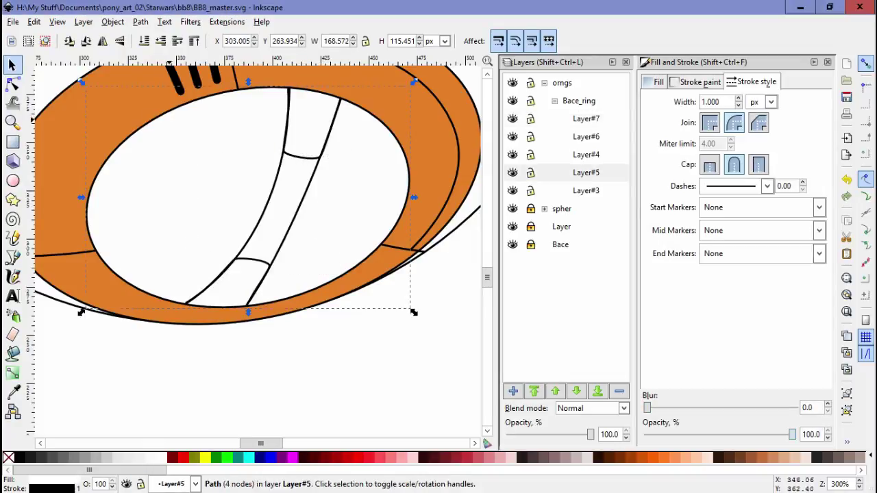
Add a smaller copy of the inner ellipse at its centre and move the lower tab's upper corners below it
key("Escape")
key("n")
scroll(251, 339, "up", 3)
left_click(231, 268)
left_click(196, 138)
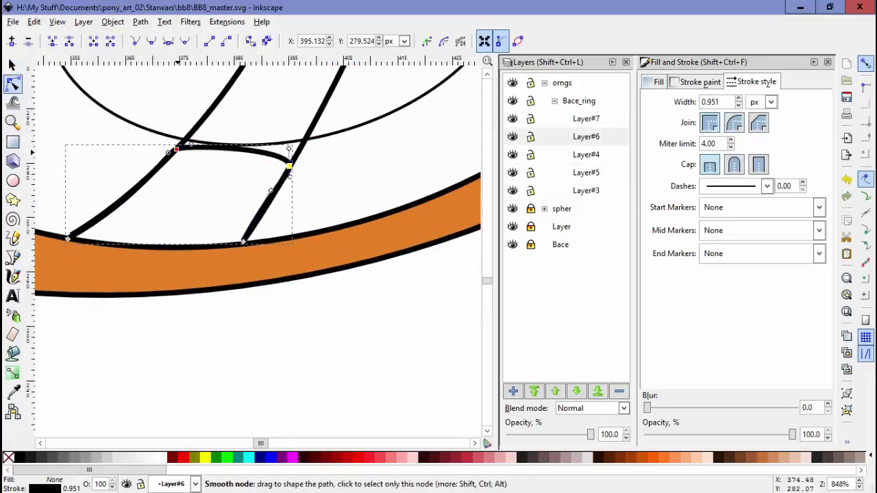
left_click(293, 148, "shift")
scroll(293, 205, "down", 5)
Shorten the upper tab so its bottom edge clears the small ellipse, and hide the Layer#4 guide curves
key("s")
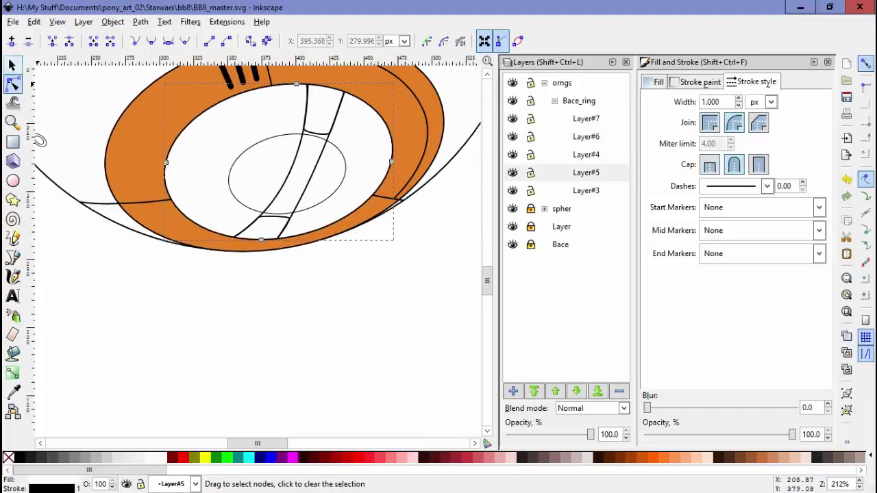
key("Escape")
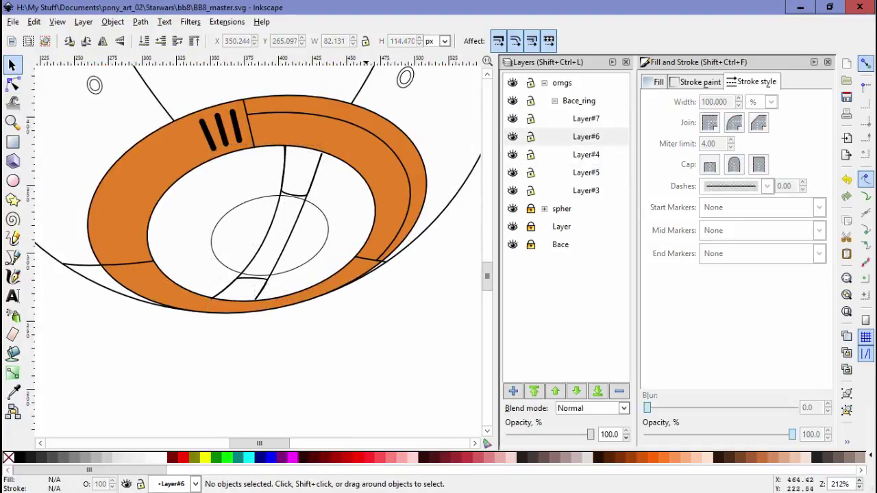
key("plus")
key("plus")
key("plus")
key("plus")
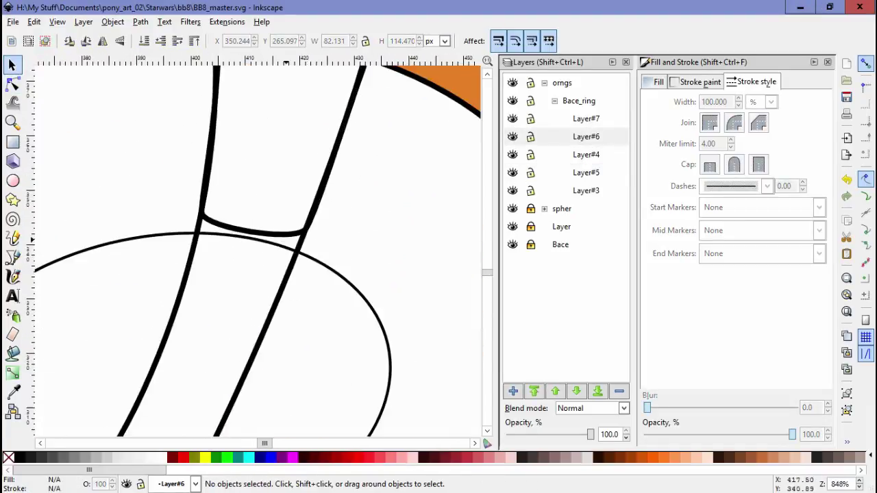
key("plus")
double_click(327, 108)
scroll(309, 256, "up", 3)
key("minus")
key("minus")
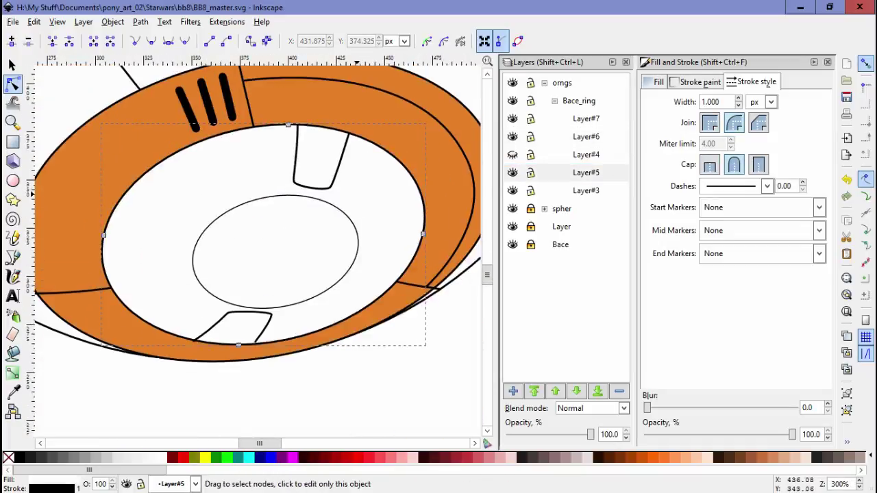
Nudge the right-hand corners of the lower and upper tabs slightly inward
key("plus")
key("Escape")
key("plus")
left_click(206, 322)
scroll(212, 353, "up", 1)
left_click_drag(204, 304, 198, 303)
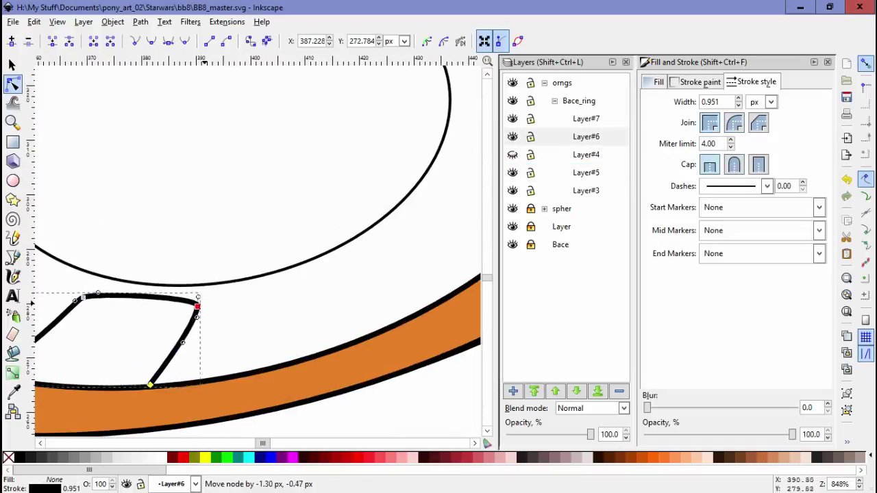
key("plus")
key("plus")
key("minus")
key("minus")
key("minus")
key("minus")
key("minus")
left_click(319, 231)
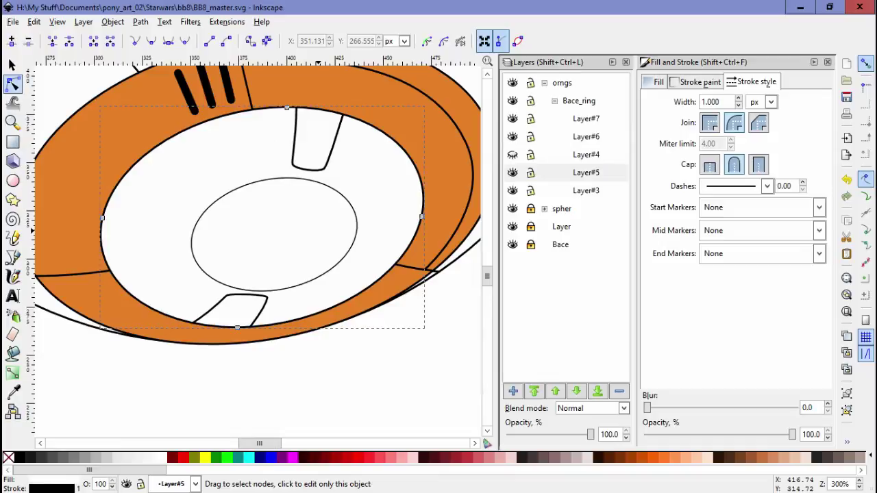
Fill the small ellipse grey with a 1 px outline and add extra nodes along its upper right edge
key("s")
left_click(346, 262)
left_click_drag(361, 296, 290, 290)
key("n")
left_click(286, 228)
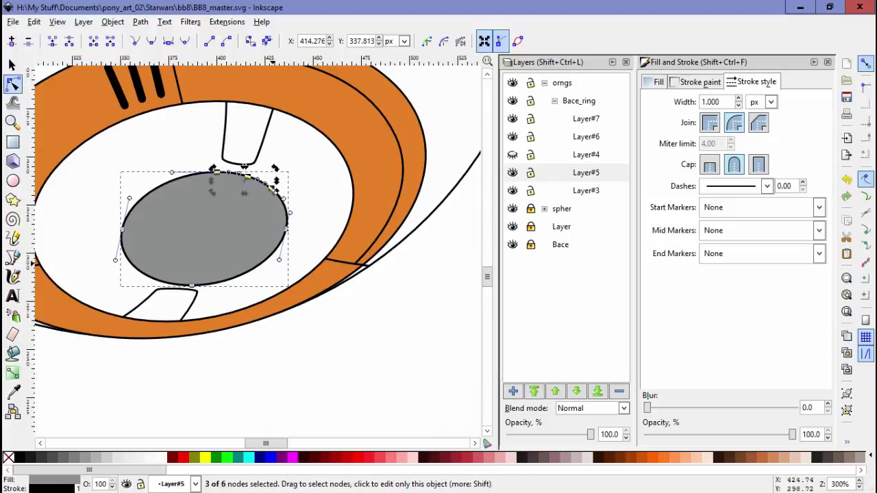
Pull the grey shape's upper right nodes out toward the inner ellipse, forming a flared extension with curved edges
left_click_drag(272, 187, 340, 221)
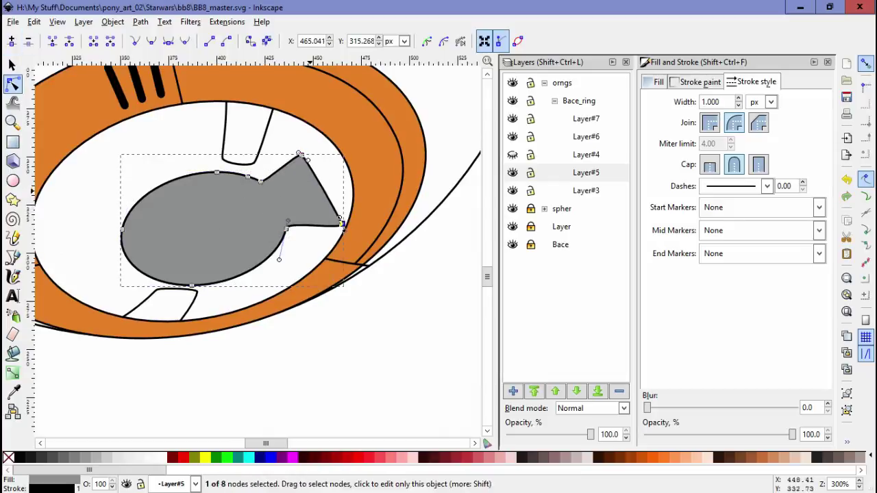
left_click_drag(281, 125, 305, 141)
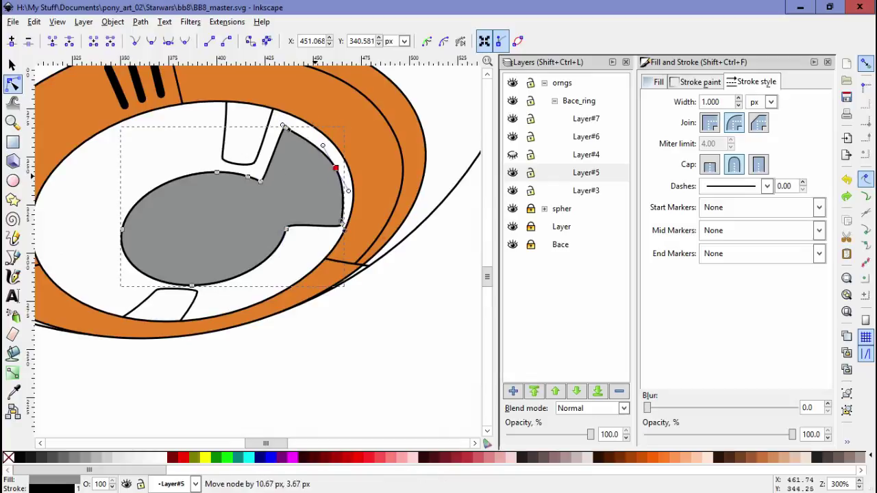
scroll(328, 246, "up", 3)
left_click_drag(328, 245, 309, 225)
scroll(309, 224, "down", 4)
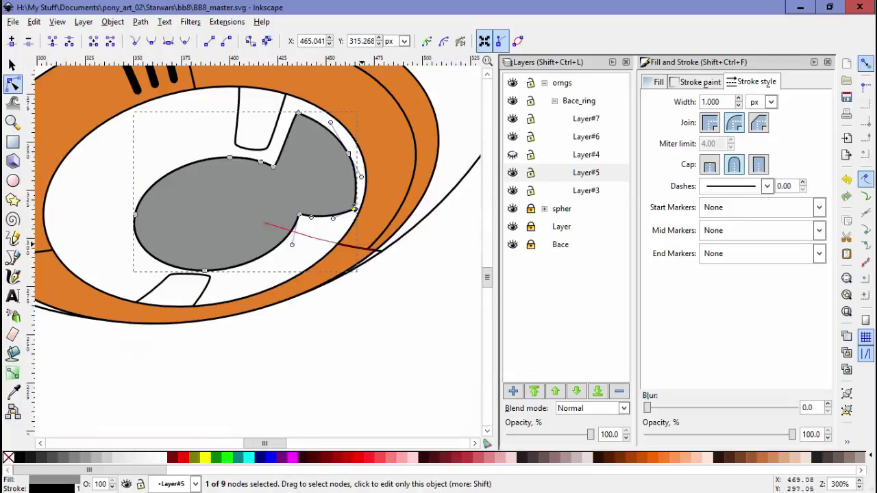
Refine the upper corner and outer edge of the grey shape's flared extension so it curves alongside the inner ellipse
scroll(260, 178, "up", 6)
left_click_drag(254, 188, 245, 206)
scroll(245, 206, "down", 2)
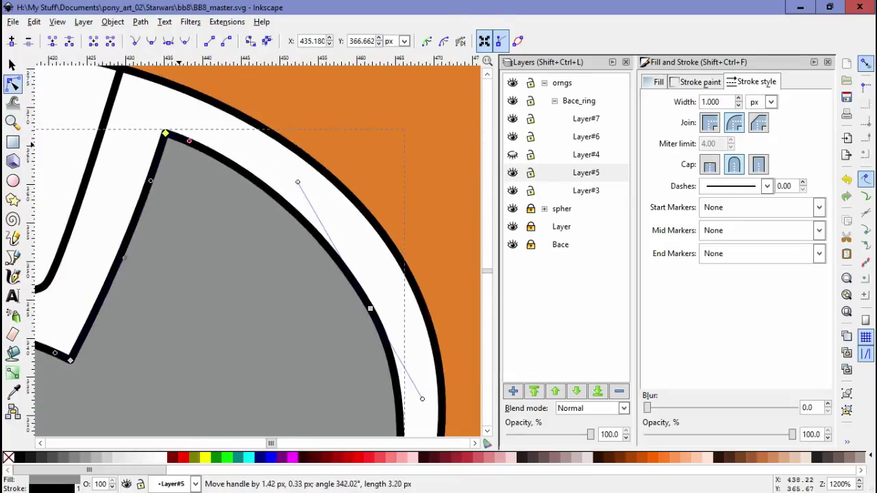
scroll(261, 287, "up", 2)
left_click_drag(265, 277, 257, 312)
left_click_drag(185, 293, 182, 299)
Reposition the extension's lower right corner near the inner ellipse and curve its lower edge
left_click_drag(257, 312, 295, 310)
left_click_drag(293, 348, 232, 343)
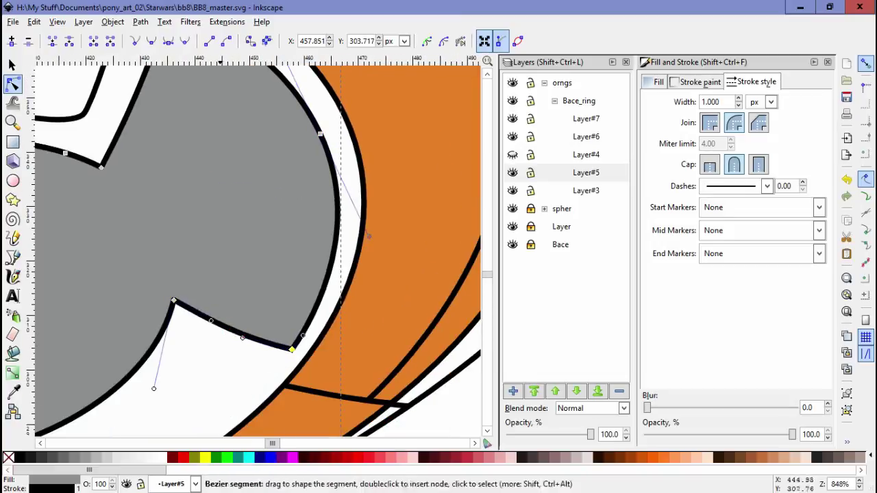
scroll(291, 329, "down", 3)
scroll(287, 301, "up", 3)
left_click_drag(300, 288, 285, 268)
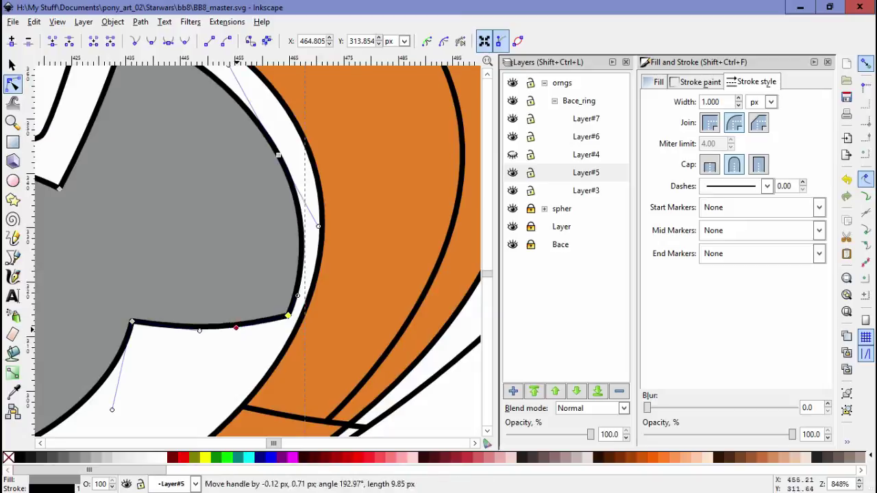
scroll(250, 299, "down", 3)
Draw a closed outline over the left part of the grey shape, following the guide curve and ending in a small notch
key("b")
scroll(153, 226, "up", 2)
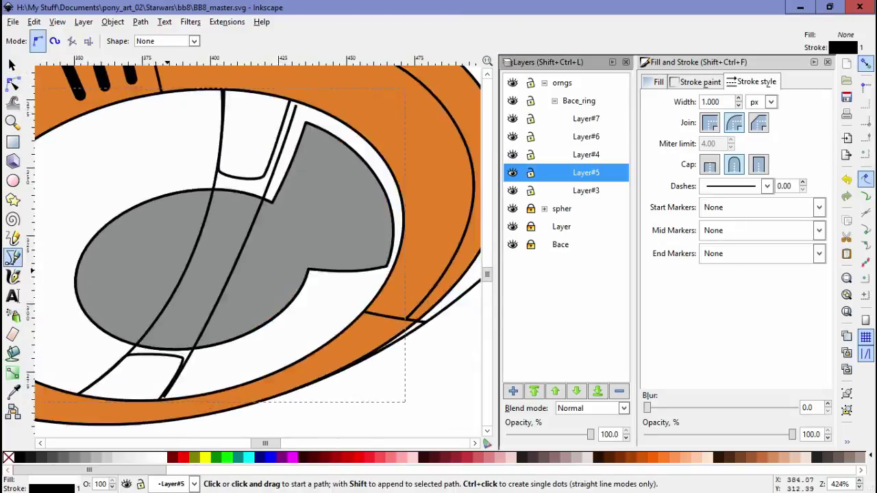
left_click(153, 219)
left_click(126, 294)
key("Return")
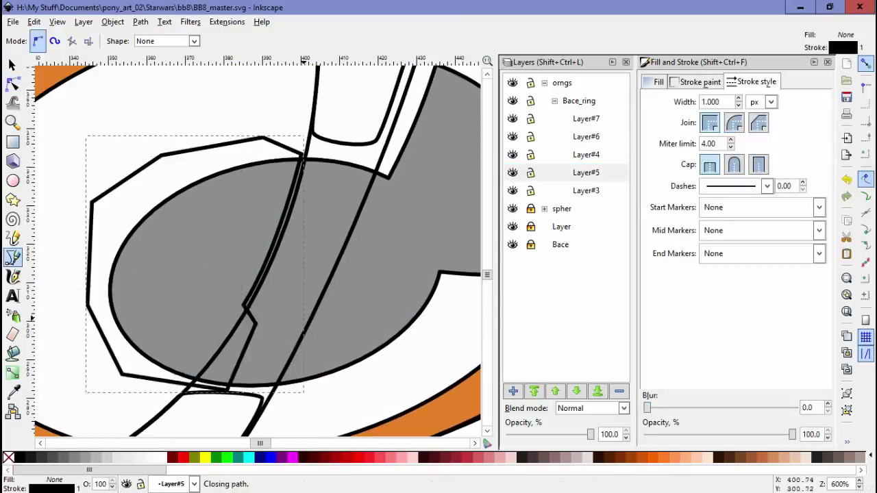
Fill the outline grey, hide Layer#4, and subtract the outline from the grey shape with Difference
left_click(254, 287)
key("d")
left_click(356, 179)
key("s")
left_click(140, 22)
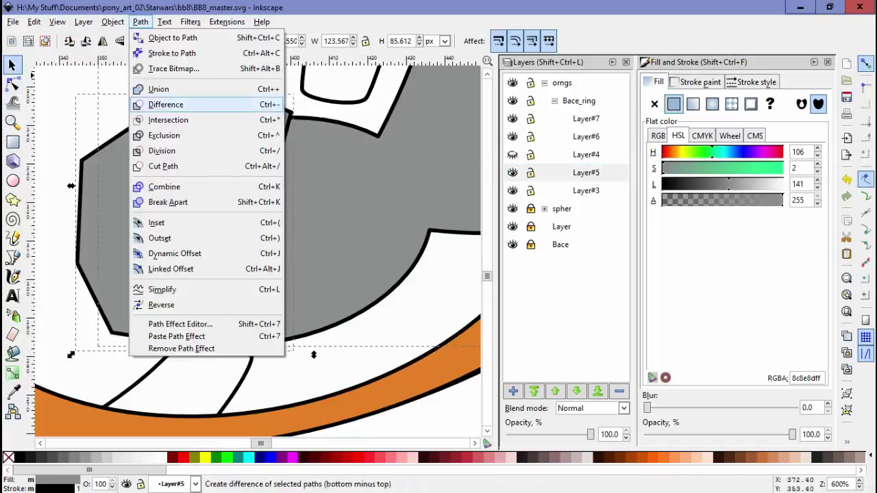
left_click(206, 88)
scroll(301, 226, "down", 2)
Draw a closed five-sided shape overlapping the outer right edge of the grey panel
scroll(454, 176, "up", 3)
key("b")
left_click(258, 313)
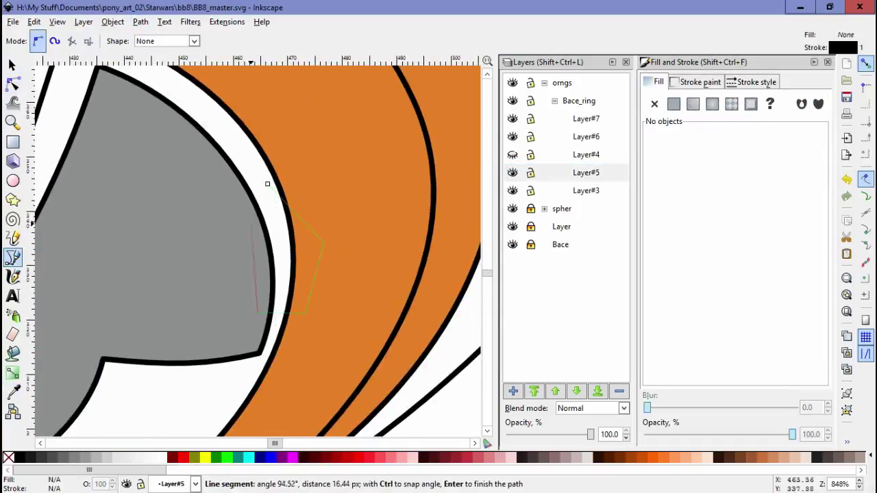
left_click(238, 202)
left_click(268, 185)
left_click(323, 243)
left_click(304, 313)
left_click(257, 313)
Fill the five-sided shape grey and subtract it from the grey panel to cut a recess in its outer edge
key("s")
left_click(280, 250)
left_click_drag(329, 318, 326, 304)
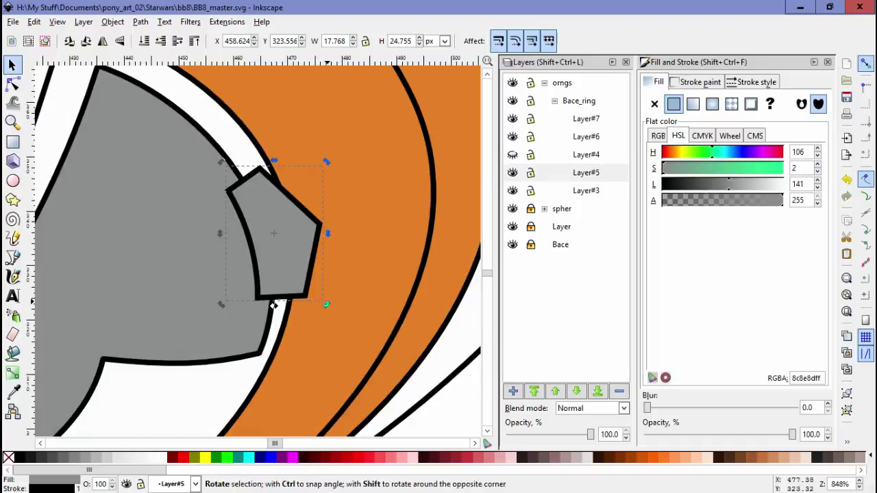
key("ctrl+minus")
scroll(272, 304, "down", 2)
Draw a small four-sided shape in the upper part of the grey panel and curve its two long sides
scroll(233, 226, "up", 4)
key("b")
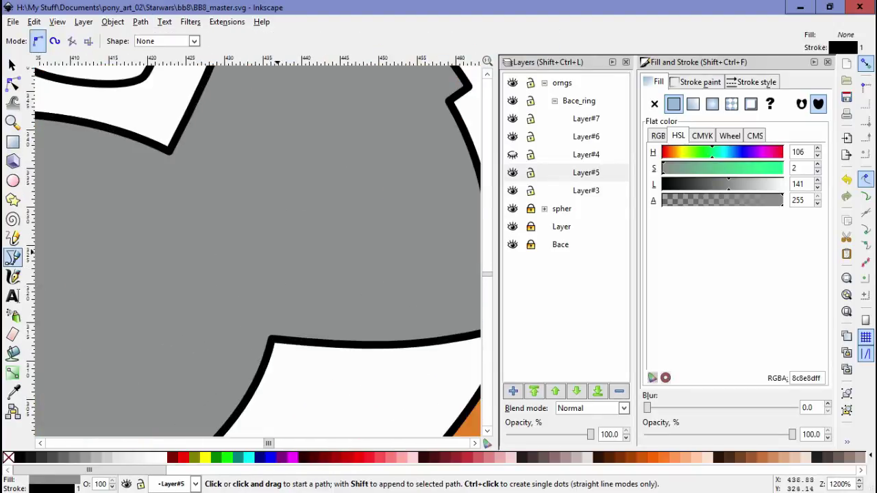
left_click(200, 185)
left_click_drag(231, 219, 239, 259)
key("Return")
key("n")
left_click_drag(271, 217, 281, 213)
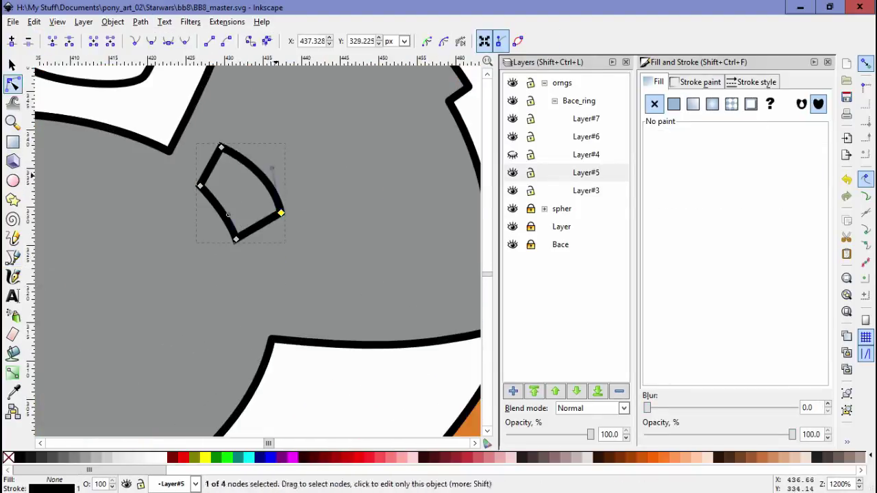
Align the small shape's corners with the small ellipse's edge and lower the ellipse behind the grey panel
key("s")
key("n")
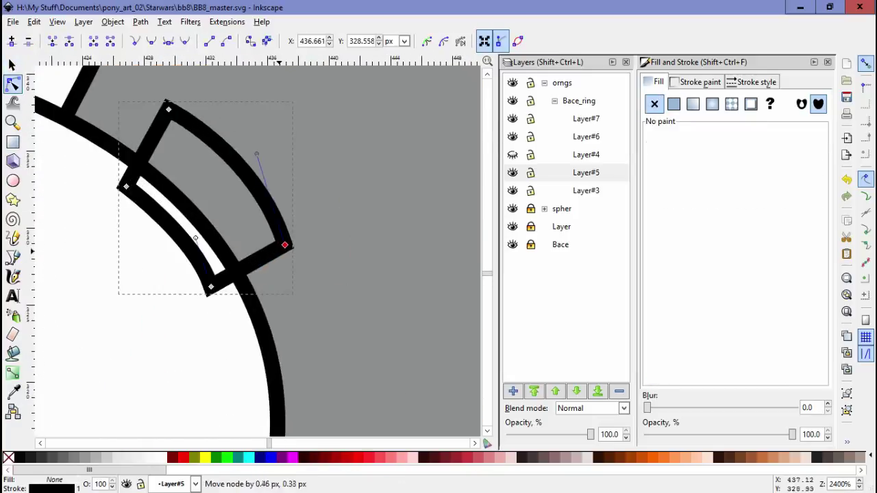
key("s")
key("Page_Down")
left_click(352, 227)
key("3")
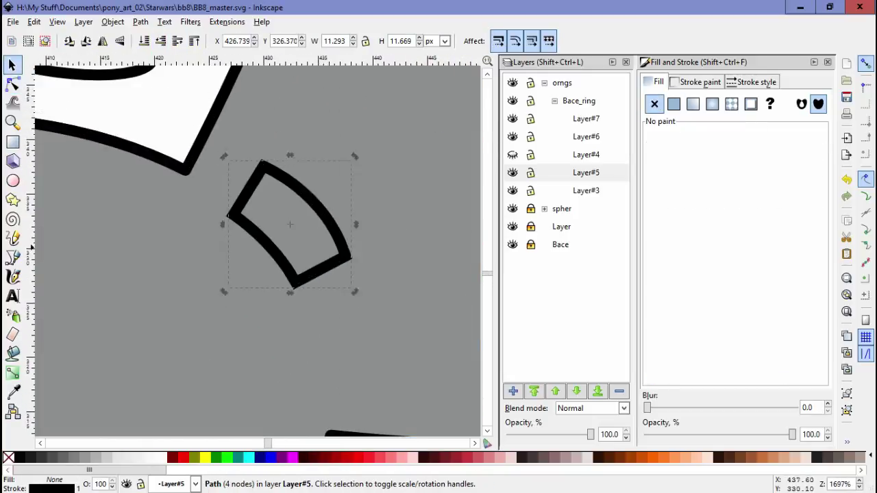
Pull the small curved shape's lower right corner outward to widen it
key("n")
left_click_drag(348, 258, 368, 272)
scroll(256, 247, "down", 3)
scroll(205, 260, "up", 3)
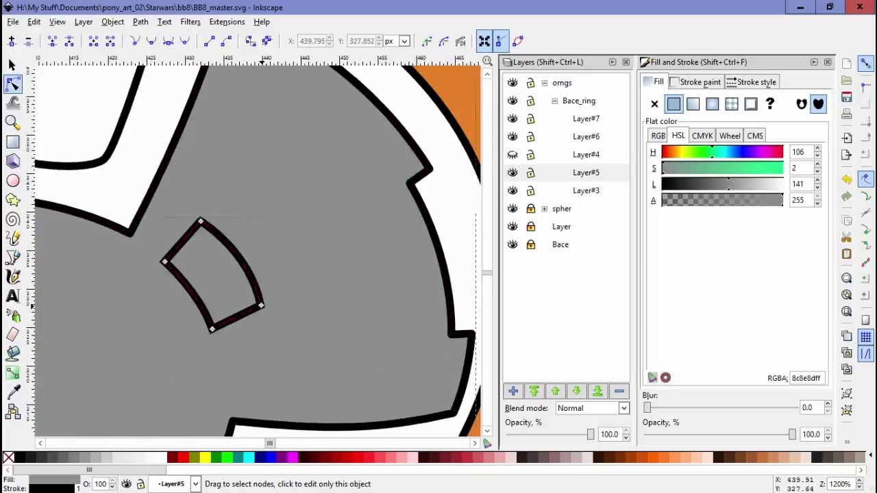
left_click(199, 274)
left_click(255, 282)
scroll(237, 236, "down", 3)
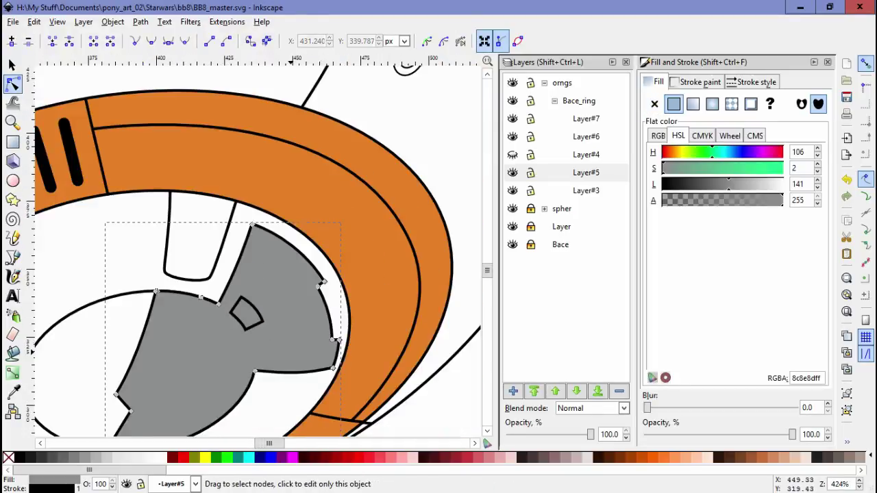
Draw a tiny four-sided shape inside the lower corner of the small curved shape
scroll(237, 236, "up", 3)
left_click(752, 82)
key("b")
scroll(133, 203, "up", 2)
left_click(158, 219)
left_click(130, 243)
left_click(160, 288)
left_click(198, 271)
left_click(158, 220)
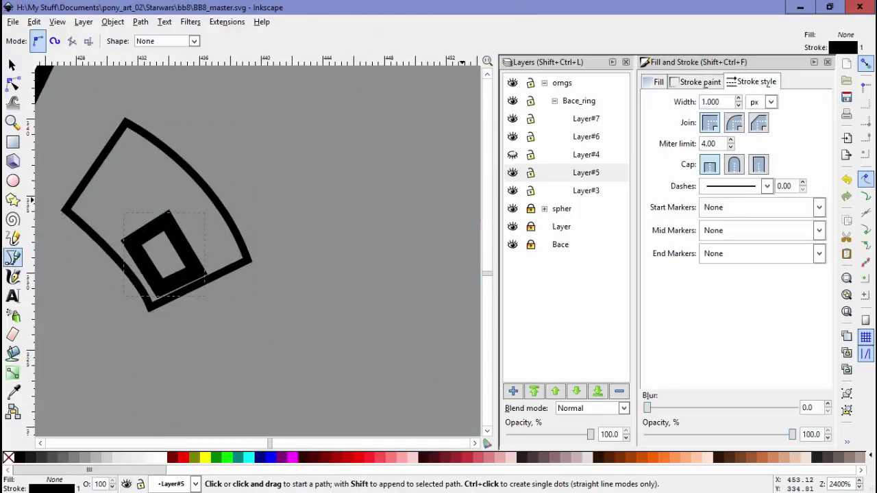
Curve the tiny shape's long sides, give it a 0.5 px rounded-join outline, and fill it white
key("n")
left_click(157, 219)
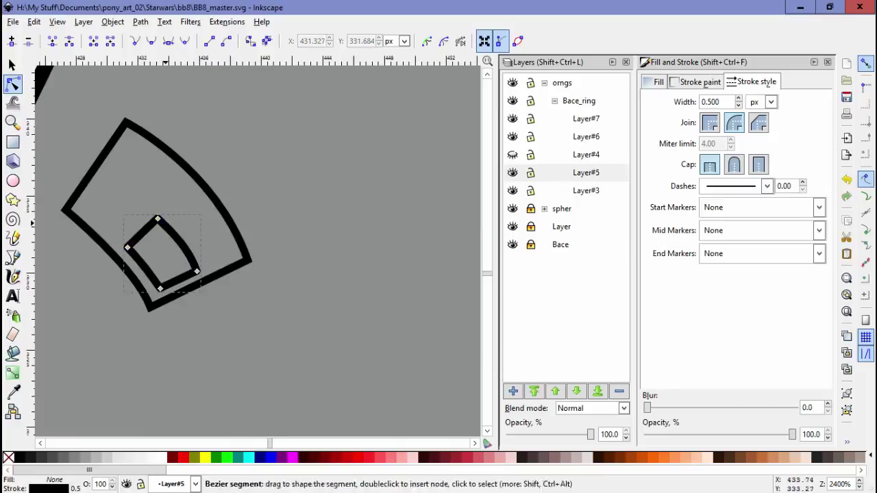
key("d")
scroll(254, 268, "down", 6)
key("s")
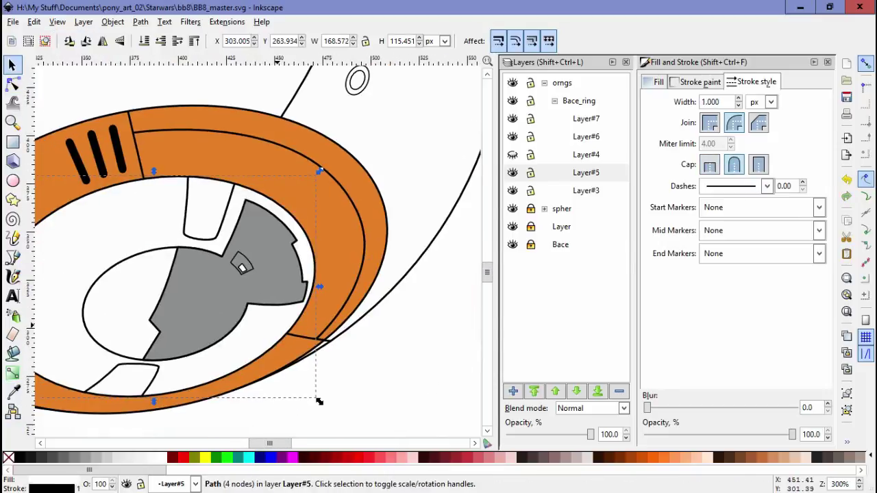
Nudge nodes on the grey panel's extension to refine its edges
scroll(319, 401, "up", 5)
key("n")
left_click_drag(322, 328, 297, 313)
scroll(298, 313, "down", 4)
left_click_drag(404, 247, 422, 262)
Show Layer#4, duplicate a guide curve, rotate it across the small ellipse, and stretch it to both sides of the inner ellipse
key("s")
key("Escape")
scroll(234, 324, "up", 1)
left_click(313, 220)
left_click(311, 220)
left_click_drag(353, 333, 210, 302)
key("ctrl+z")
left_click(331, 168)
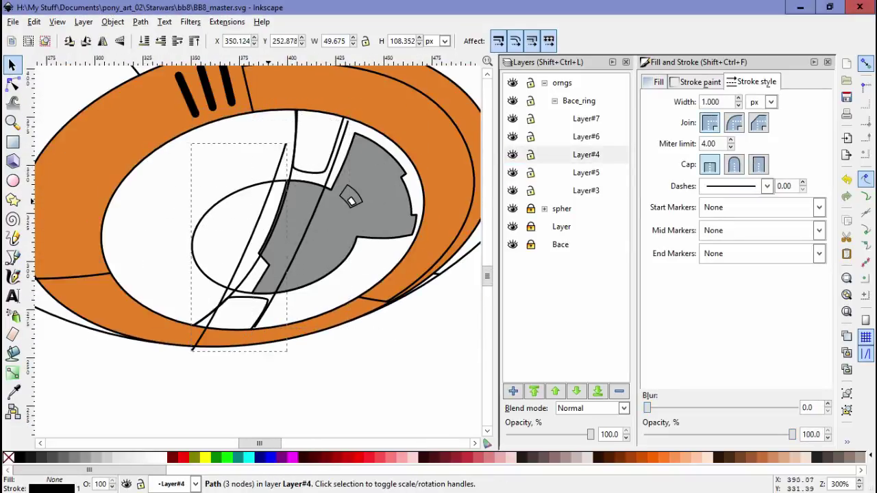
key("n")
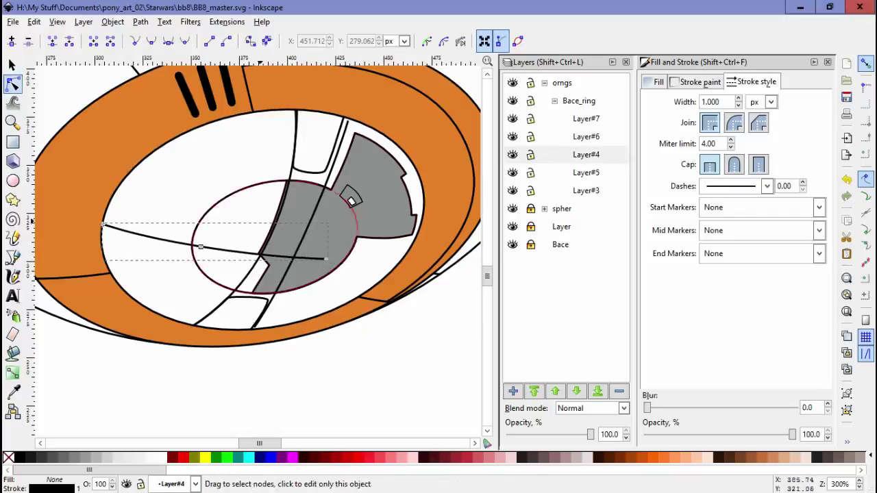
left_click_drag(200, 247, 259, 257)
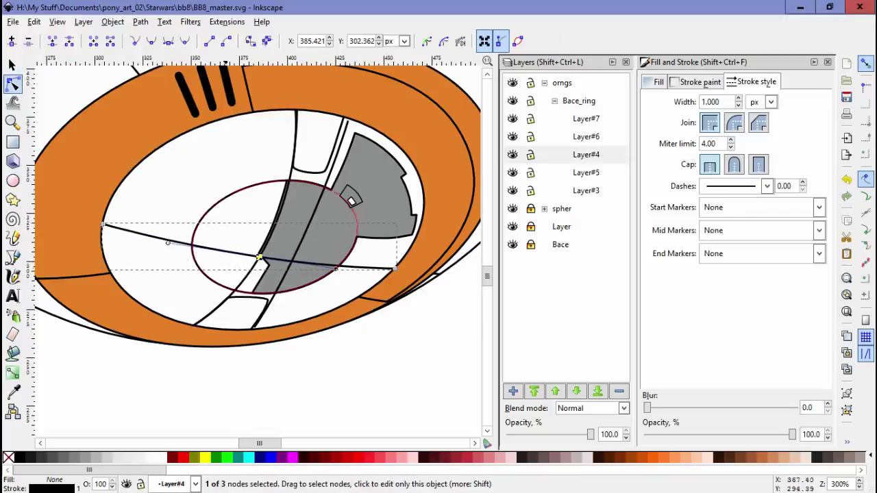
scroll(132, 226, "down", 2)
Add a second crossing guide curve above the first and fit its ends to the inner ellipse
scroll(132, 226, "up", 2)
left_click_drag(105, 200, 99, 198)
left_click_drag(261, 233, 260, 239)
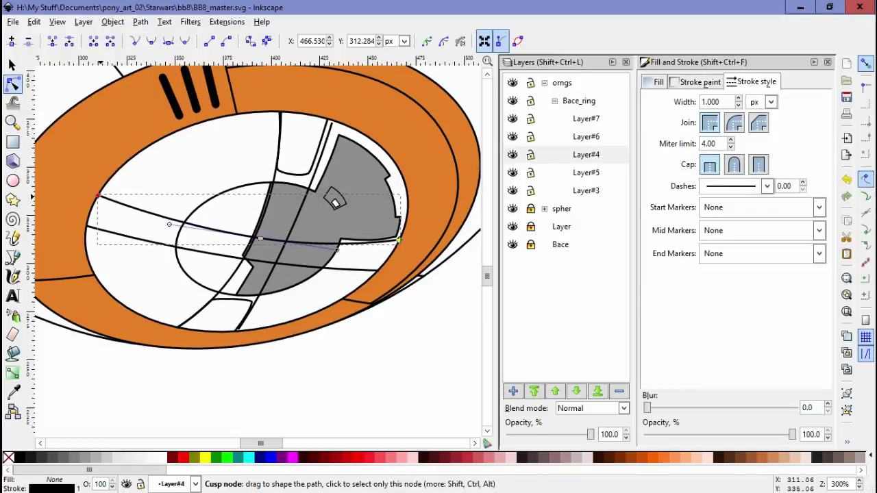
key("s")
Place a rotated copy of a tab at the ring's right side and fit its nodes between the two crossing guides
scroll(347, 137, "up", 1)
left_click(347, 137, "ctrl")
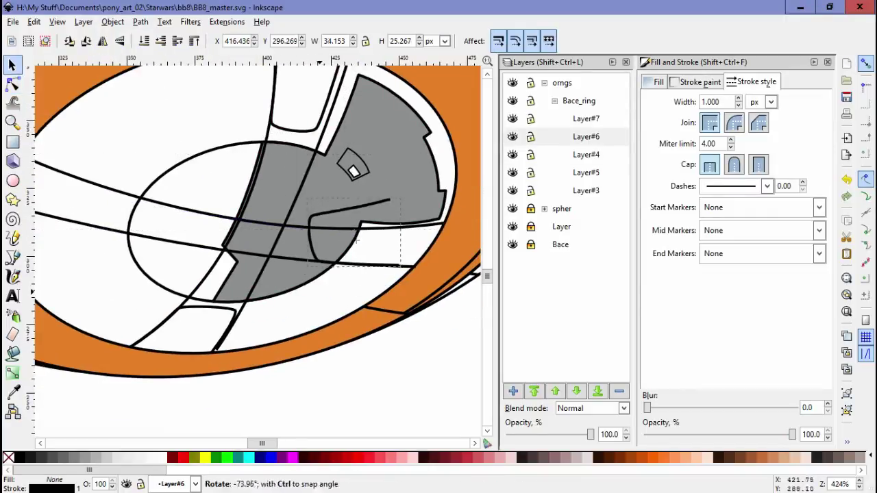
key("n")
scroll(395, 257, "up", 2)
left_click_drag(167, 271, 211, 272)
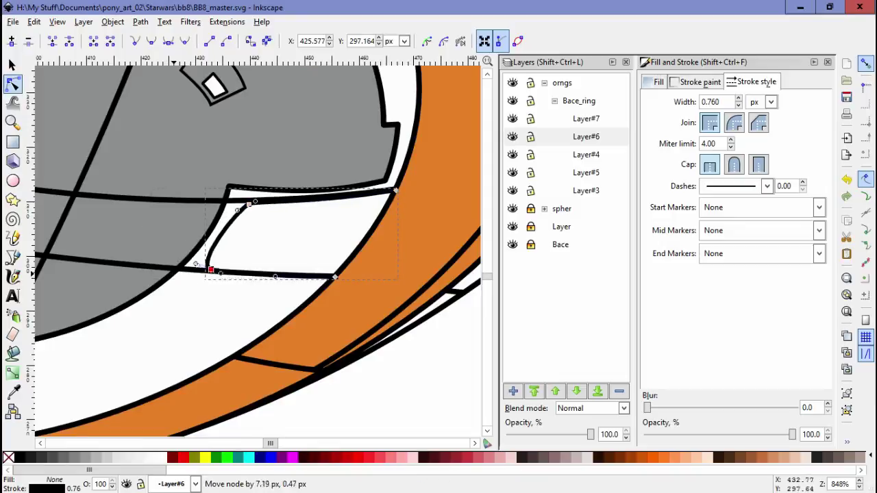
scroll(205, 267, "down", 2)
scroll(205, 267, "up", 2)
scroll(206, 268, "down", 2)
Place another tab copy at the ring's left side, fit it between the crossing guides, and hide Layer#4
key("s")
left_click(363, 198, "ctrl")
left_click(161, 230, "ctrl")
key("n")
scroll(205, 226, "up", 2)
left_click_drag(265, 230, 325, 265)
scroll(330, 273, "down", 3)
Nudge the small ellipse, grey panel and its details slightly left, and adjust the panel's lower right corner
left_click(329, 239, "ctrl")
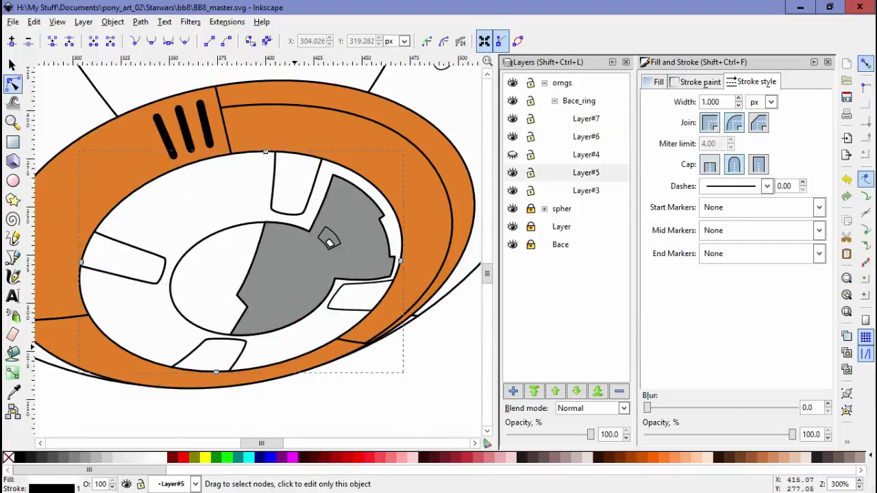
key("s")
key("ctrl+a")
key("Escape")
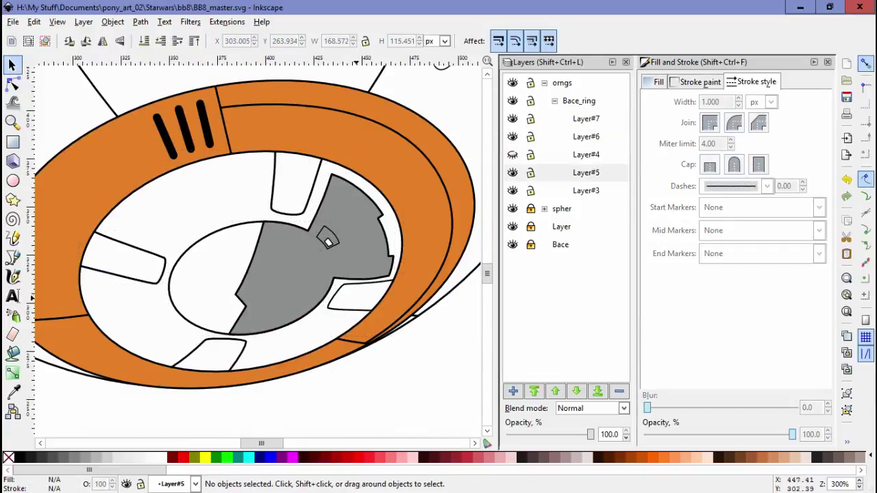
left_click(327, 239, "ctrl")
key("n")
scroll(327, 240, "up", 4)
left_click(400, 283)
scroll(399, 284, "down", 4)
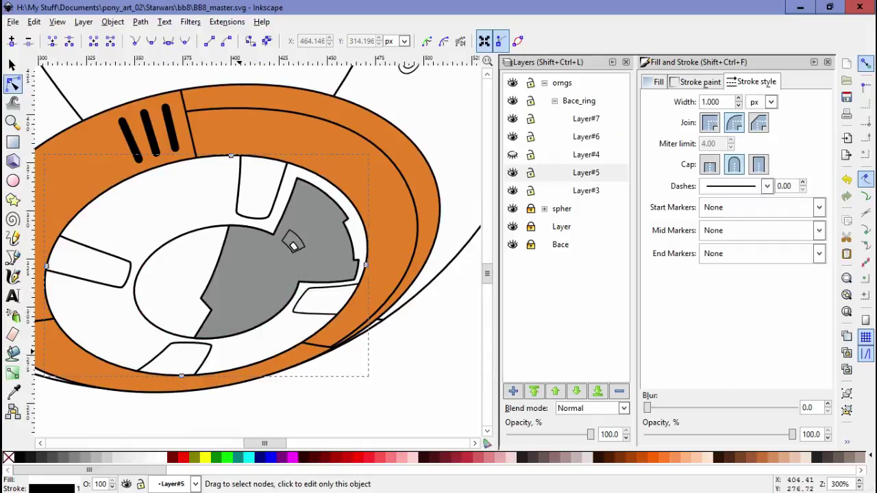
Draw a thin four-sided block along the grey panel's lower curved edge and bend its long sides to follow the curve
left_click(12, 257)
scroll(246, 328, "up", 4)
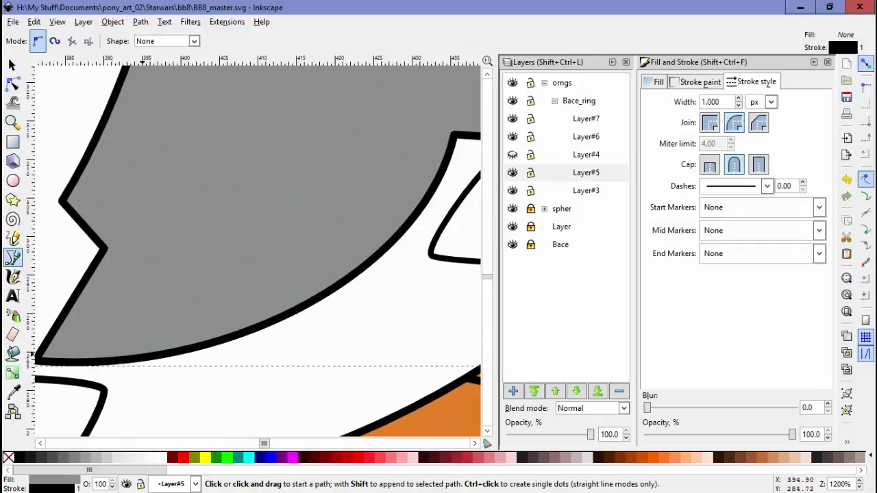
left_click(137, 328)
left_click(269, 290)
left_click(284, 314)
left_click(138, 358)
left_click(138, 329)
key("n")
Duplicate the thin block, move the copy further up the panel's lower edge, and rotate it to match the curve
key("s")
key("ctrl+d")
left_click_drag(206, 329, 321, 277)
left_click_drag(384, 253, 373, 239)
Reshape the copied block's corners and inner side so it fits the steeper part of the panel's edge
key("n")
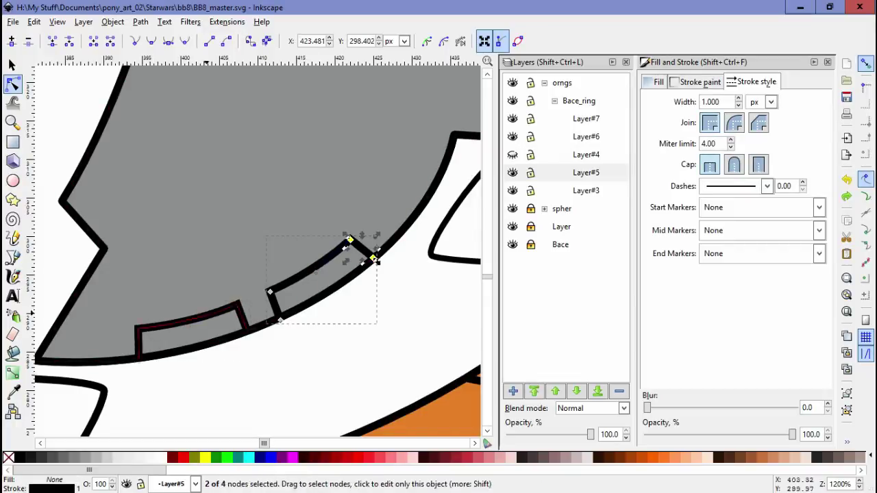
scroll(192, 331, "down", 4)
scroll(302, 260, "up", 4)
left_click_drag(311, 236, 318, 218)
left_click(242, 285)
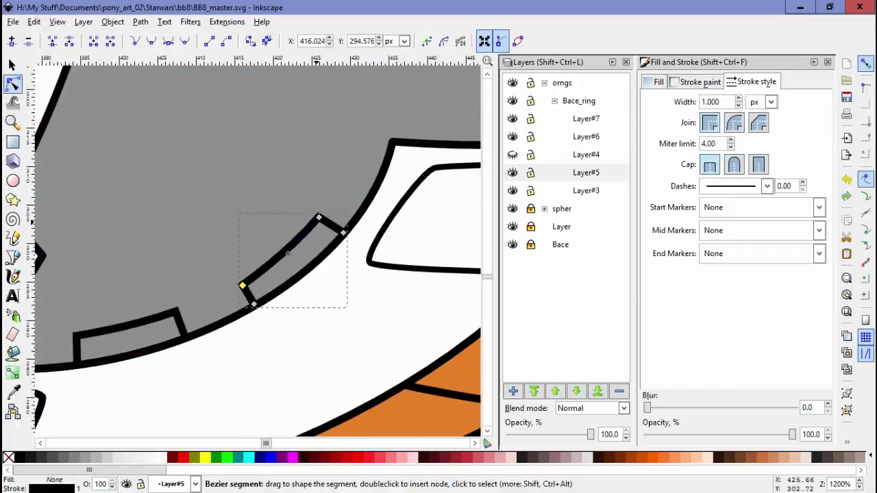
scroll(287, 253, "down", 3)
key("s")
scroll(288, 253, "up", 2)
left_click(433, 416)
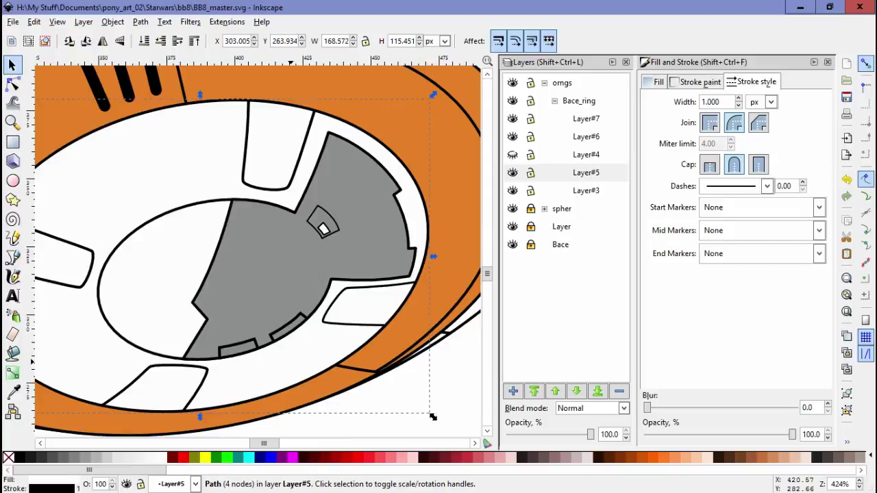
Draw a curved four-sided band in the white ring between the left and upper tabs, and fill it grey
scroll(433, 416, "left", 2)
key("b")
left_click(128, 269)
left_click_drag(270, 204, 288, 204)
key("Return")
scroll(257, 247, "left", 2)
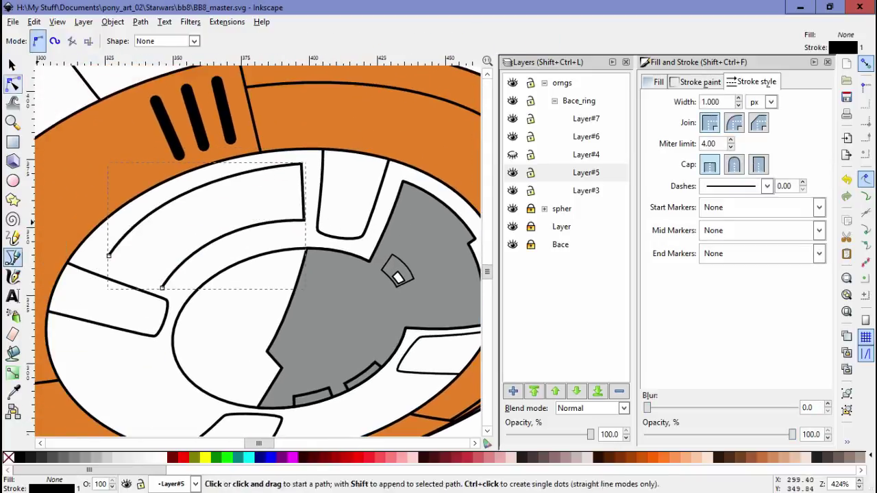
key("n")
key("s")
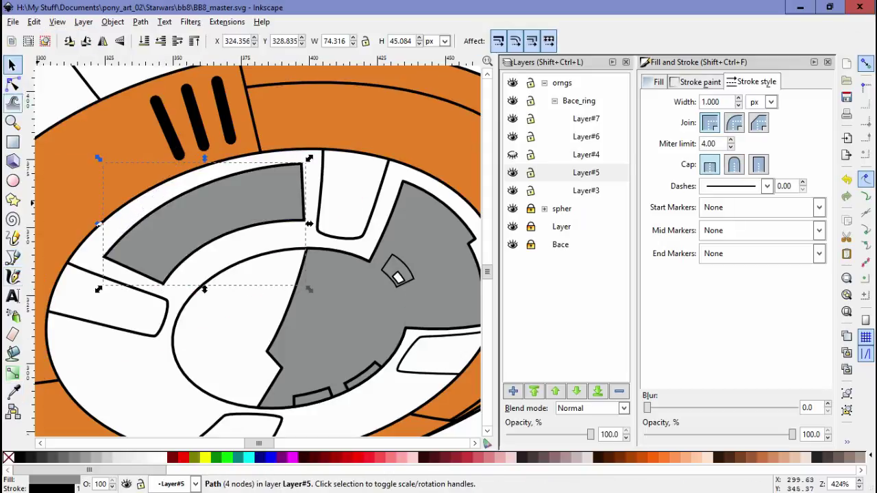
Draw a small four-sided shape at the lower left end of the grey band
scroll(288, 288, "up", 3)
key("b")
left_click(78, 280)
left_click(109, 247)
left_click(137, 261)
left_click(114, 292)
left_click(129, 234)
Draw a long narrow slot along the upper edge of the grey band between the left and upper tabs, bending it to follow the curve
scroll(129, 234, "right", 8)
scroll(128, 234, "up", 5)
left_click(70, 250)
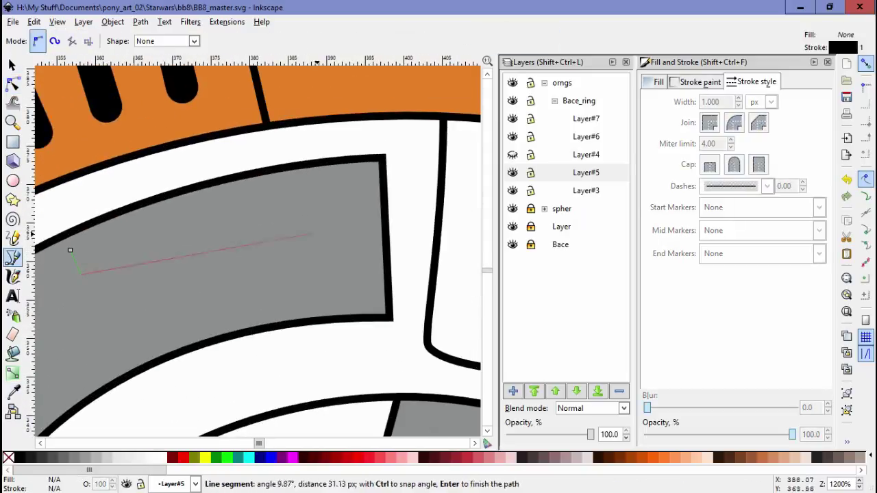
left_click(364, 177)
left_click(365, 203)
left_click(81, 274)
left_click(70, 250)
key("n")
scroll(256, 247, "down", 3)
scroll(257, 247, "up", 2)
Draw a closed shape over the lower tab on Layer#6 and fill it with the ring's orange
key("s")
scroll(256, 246, "up", 2)
key("b")
key("Escape")
left_click(106, 287)
left_click(302, 130)
scroll(376, 120, "right", 5)
left_click(375, 103)
key("Return")
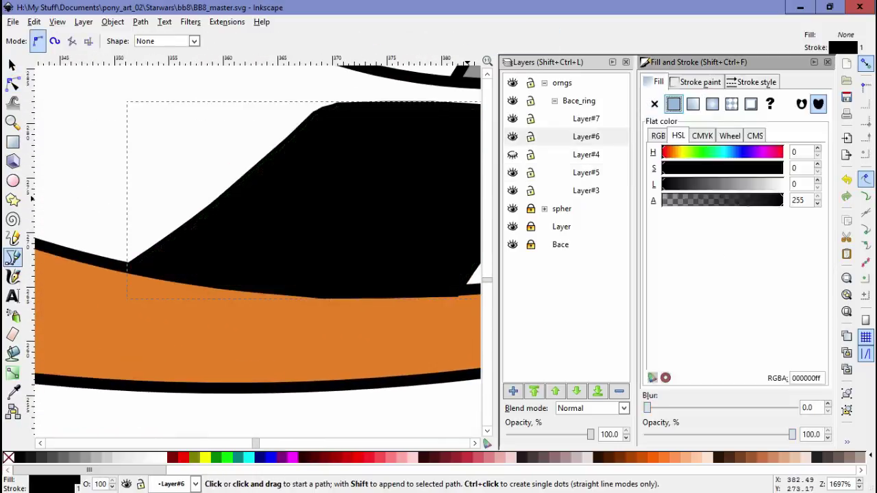
key("d")
left_click(205, 322)
Move the selected black outline without fill to the layer above, and make Layer#5 the current layer
key("s")
scroll(257, 247, "down", 4)
scroll(98, 289, "up", 1)
left_click(83, 21)
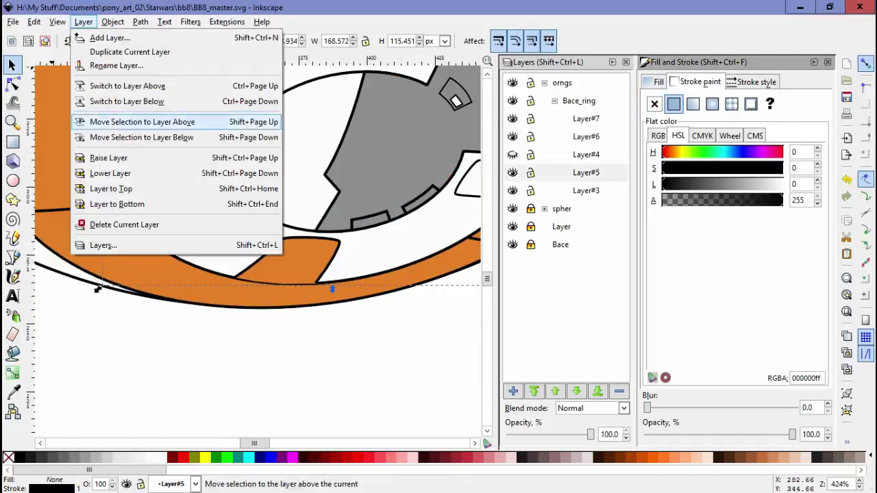
left_click(146, 119)
left_click(586, 173)
scroll(256, 246, "down", 2)
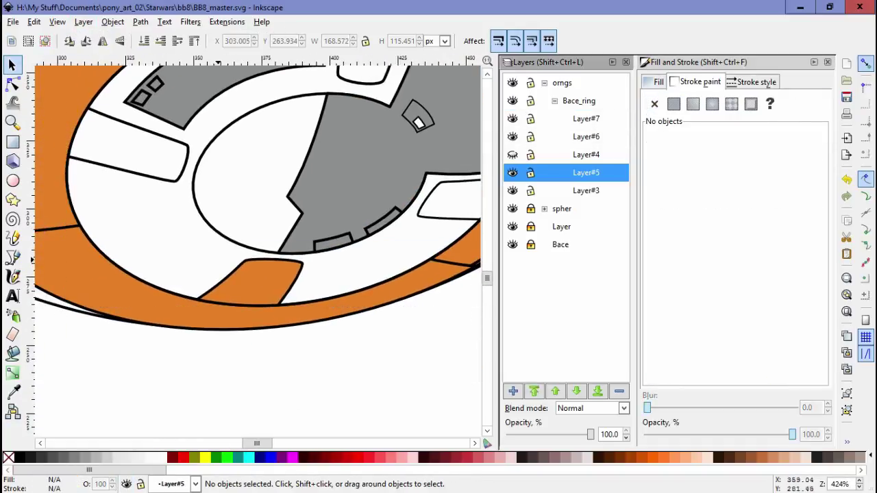
Draw a closed four-sided shape in the white ring between the left tab and the orange lower tab
scroll(205, 246, "up", 1)
key("b")
left_click(296, 281)
left_click(196, 222)
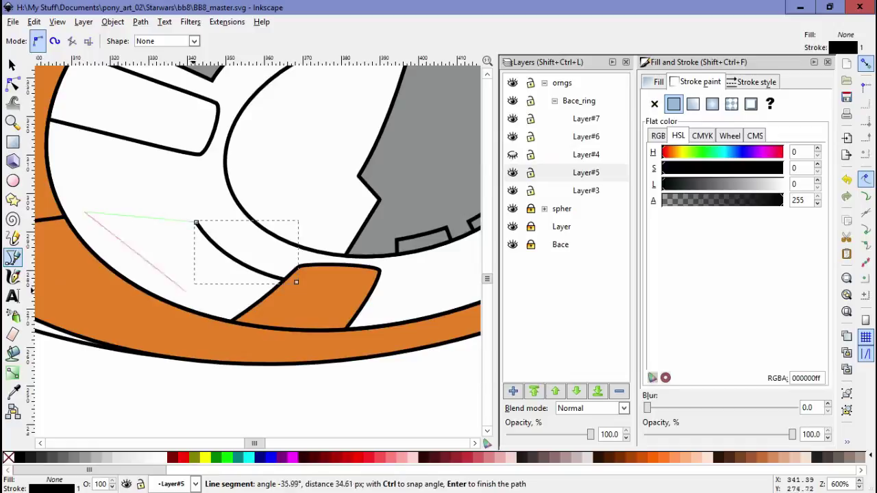
left_click(86, 213)
left_click(235, 319)
left_click(296, 282)
Adjust the new shape's corners so it sits against the orange tab, and fill it with the panel's grey
key("n")
left_click_drag(196, 222, 182, 202)
key("d")
left_click(205, 72)
left_click_drag(296, 281, 297, 273)
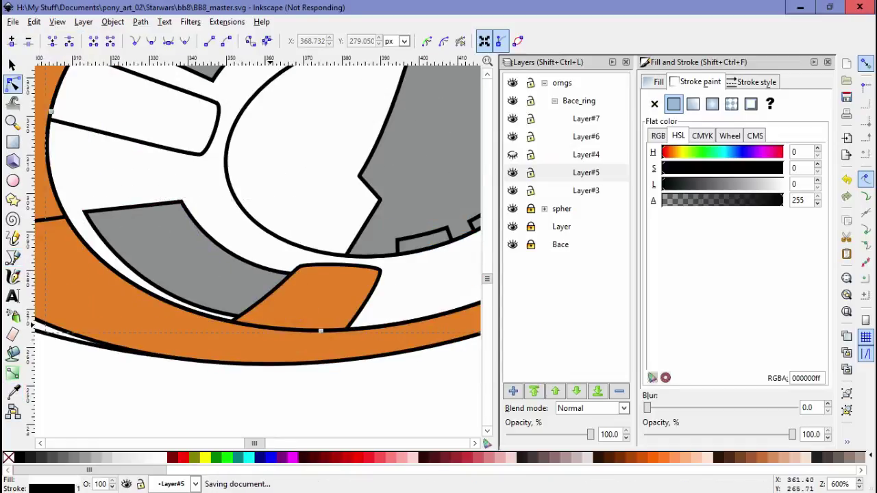
Draw a small four-sided block just above the lower left grey band and bend its sides to match the ring
scroll(246, 247, "down", 3)
scroll(178, 179, "up", 4)
key("b")
left_click(178, 163)
left_click(184, 197)
left_click(150, 202)
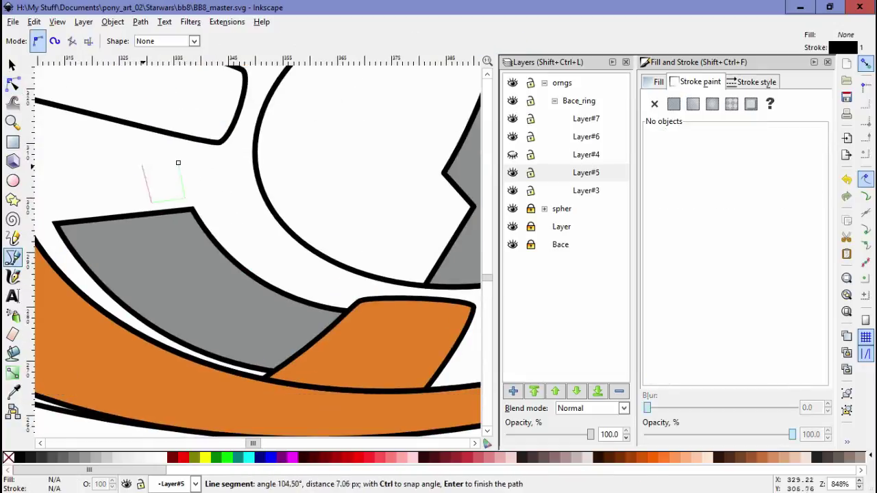
left_click(146, 166)
left_click(179, 162)
key("n")
scroll(167, 193, "up", 2)
left_click_drag(127, 206, 145, 210)
Duplicate the small block, set the copy beside it towards the ring's outer edge, and fill the blocks with the panel's grey
key("ctrl+d")
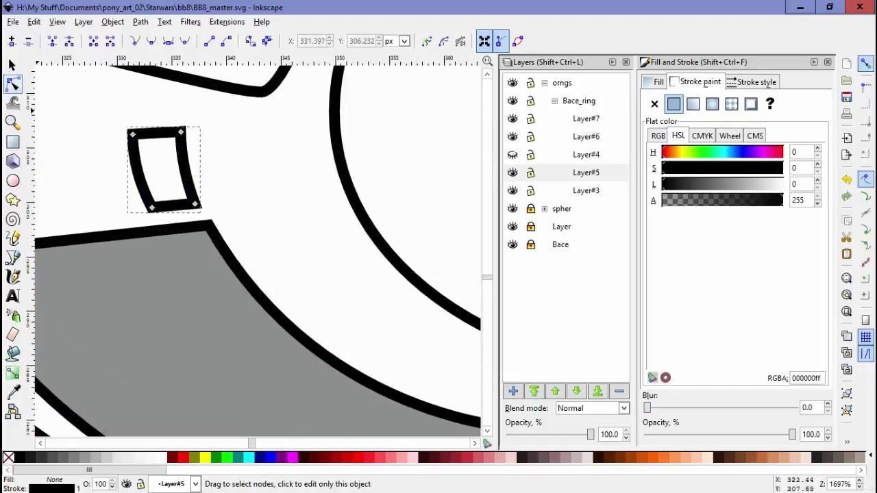
left_click_drag(149, 173, 42, 203)
key("d")
key("5")
key("s")
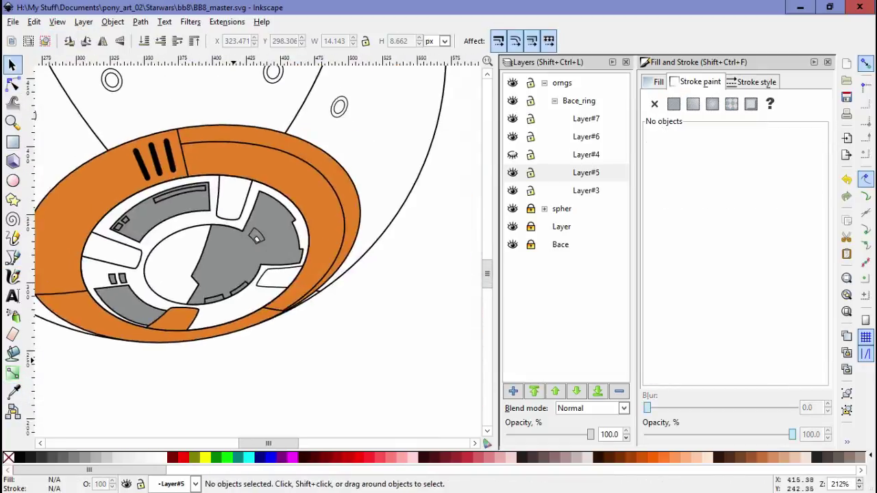
Set the lower left grey band's black outline inward from a grey shape without stroke behind it, and save the drawing
scroll(206, 240, "up", 1)
left_click(123, 288, "ctrl")
scroll(72, 301, "up", 4)
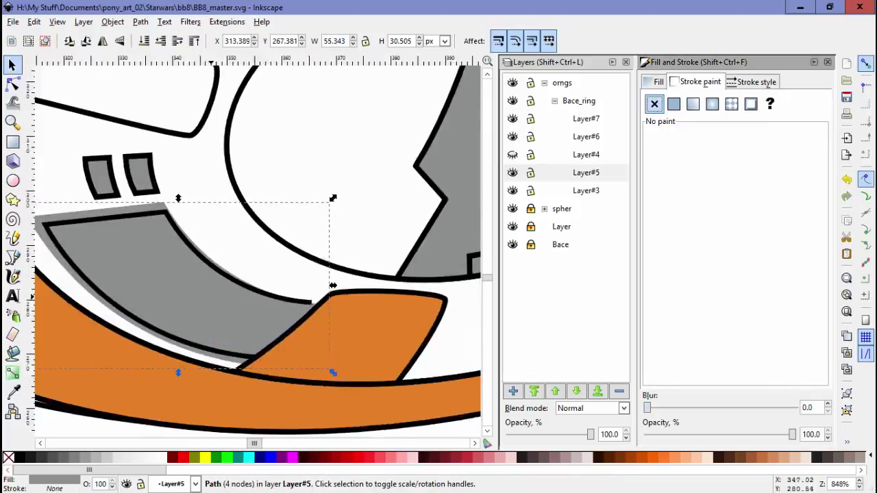
key("n")
scroll(144, 253, "down", 4)
key("ctrl+s")
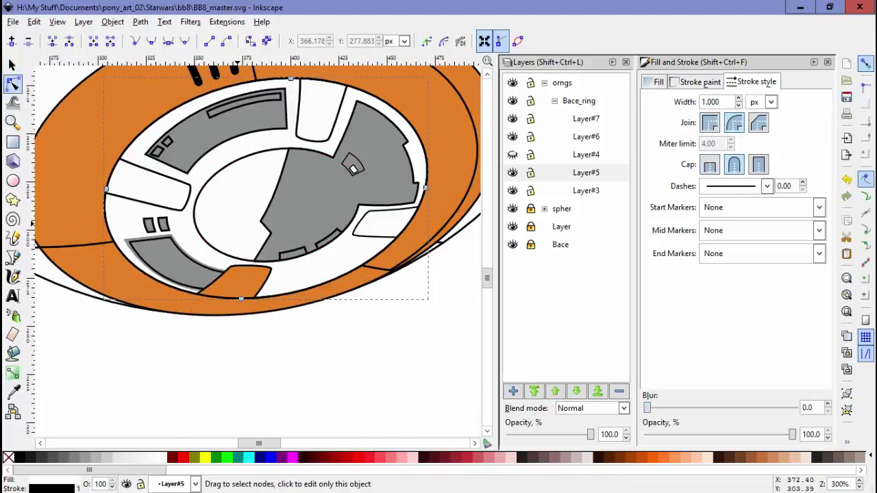
Lower the centre ellipse behind the grey panel and rework the white centre piece's nodes so it meets the panel's notched edge
scroll(258, 191, "up", 2)
key("s")
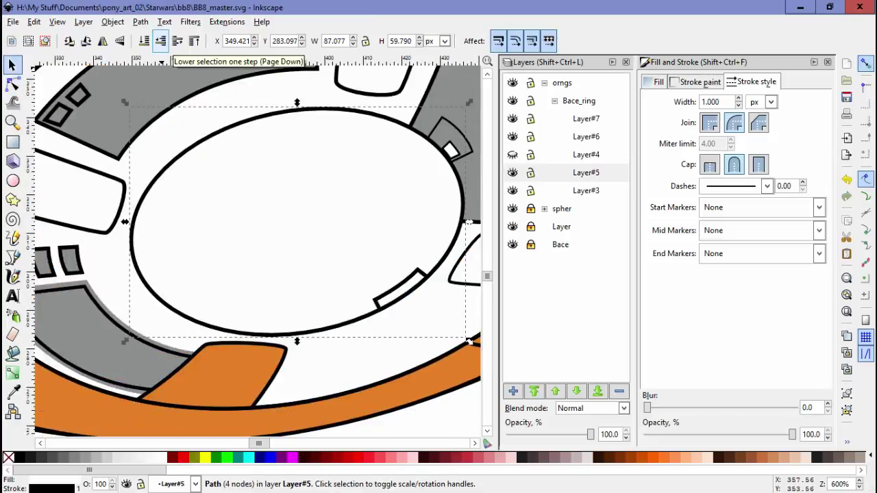
key("n")
scroll(332, 257, "up", 2)
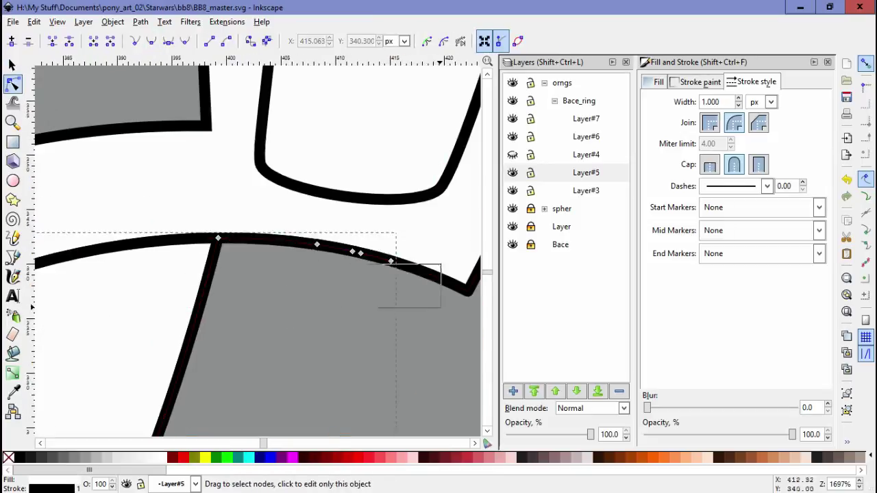
mouse_move(254, 223)
left_mouse_down()
mouse_move(390, 265)
mouse_move(268, 231)
left_mouse_up()
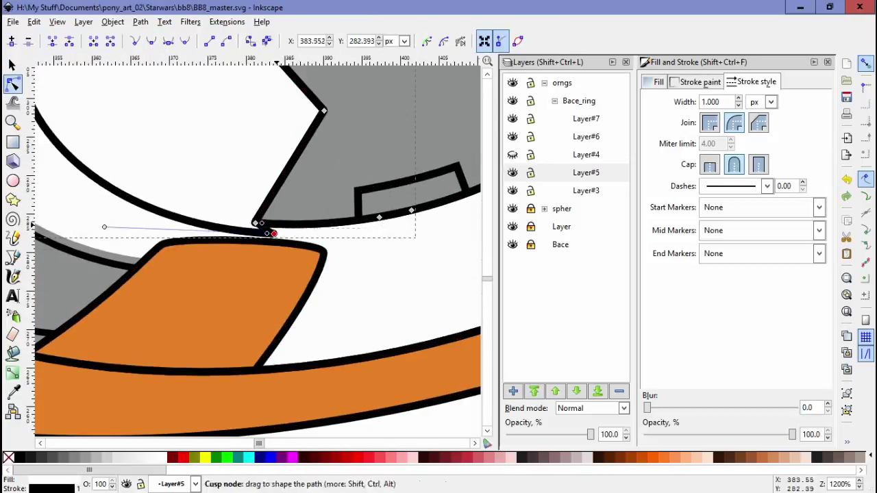
left_click_drag(80, 216, 117, 216)
scroll(312, 219, "down", 3)
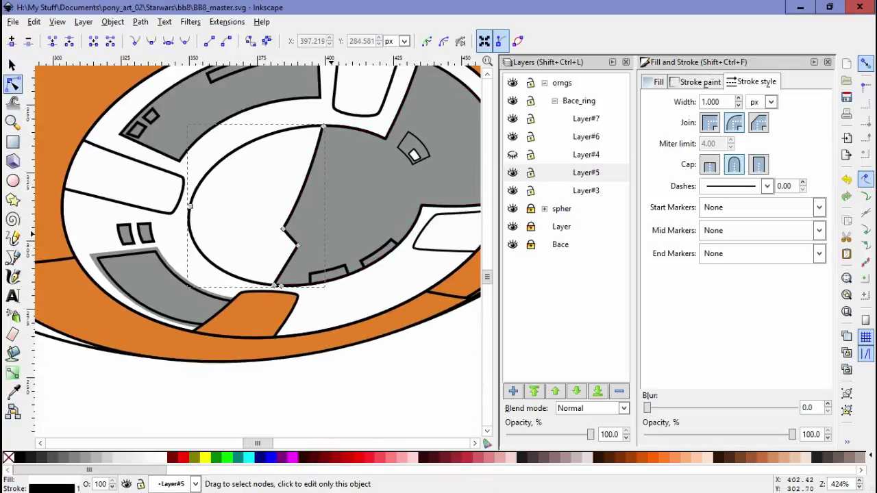
Draw a curved slot crossing the upper part of the white centre piece's edge and cut it out of the piece
key("b")
scroll(306, 133, "up", 3)
left_click_drag(368, 145, 294, 152)
double_click(188, 194)
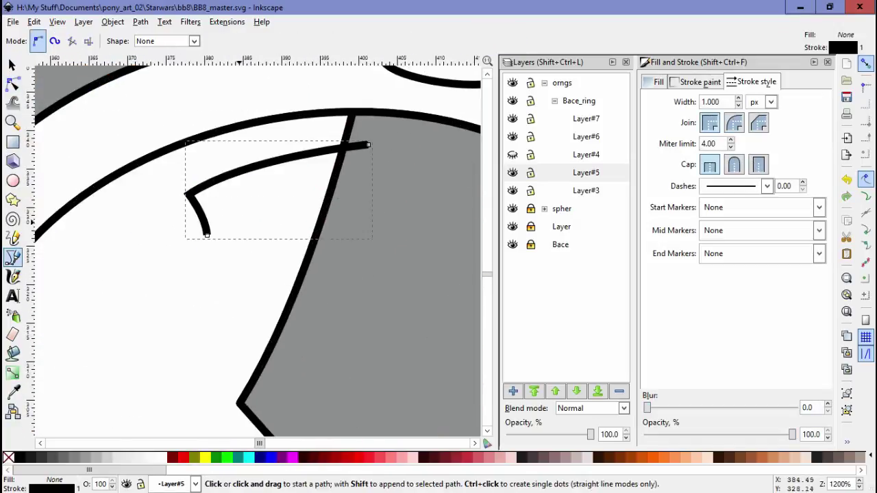
key("space")
scroll(307, 307, "down", 3)
left_click(205, 346)
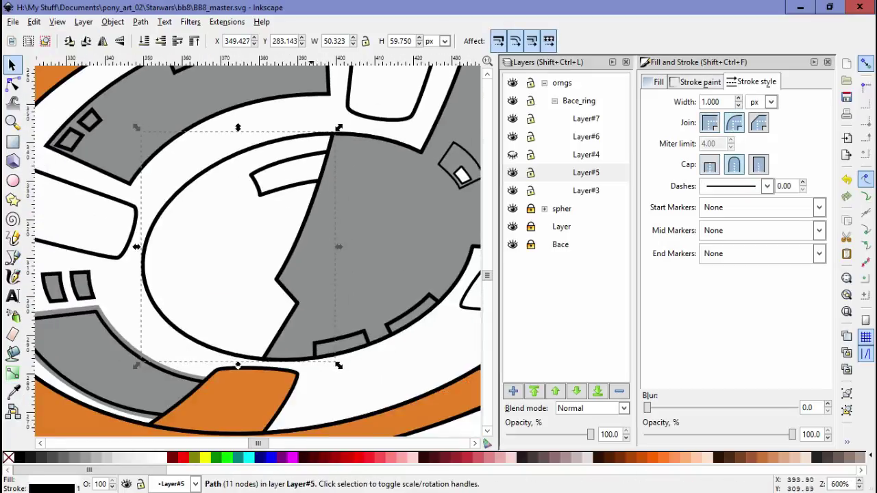
Draw a closed shape with a rounded arc over the white centre piece's lower part and subtract it, leaving a half circle
scroll(307, 307, "up", 2)
left_click(308, 307)
left_click_drag(262, 301, 252, 314)
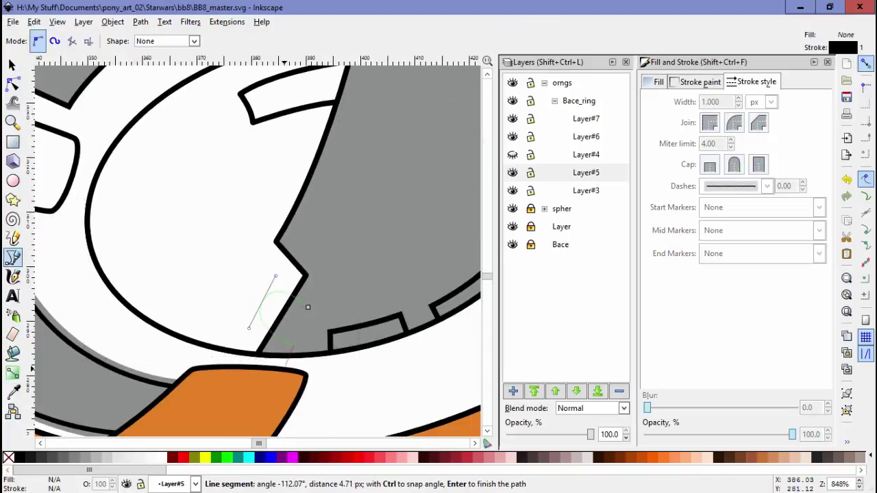
left_click(307, 307)
key("Return")
key("n")
left_click_drag(281, 350, 278, 350)
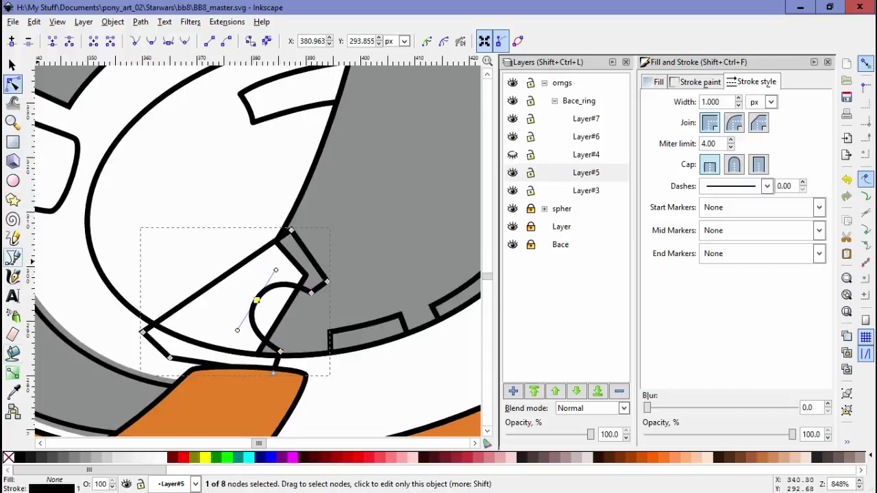
left_click(140, 21)
left_click(167, 103)
Draw a large curved shape inside the white centre piece and subtract it, leaving a crescent-shaped piece
key("b")
left_click_drag(178, 190, 194, 313)
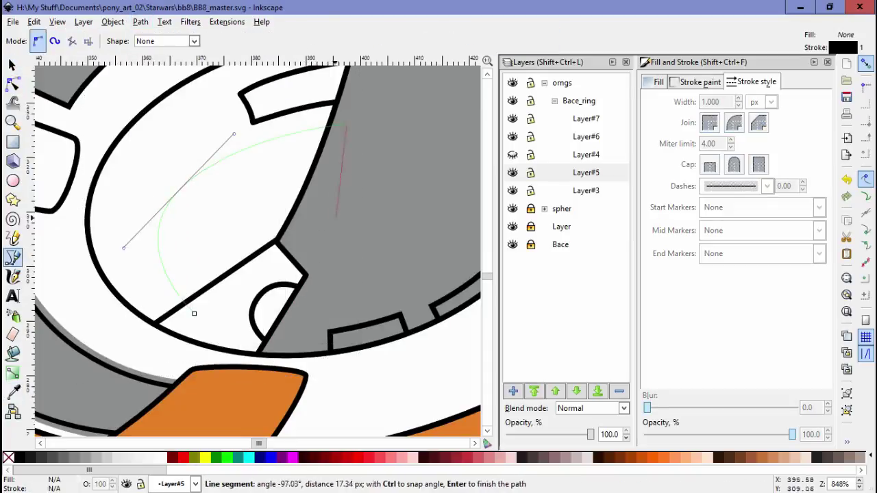
left_click(193, 313)
key("Return")
key("minus")
Reshape the crescent's edge between the slot and the large curve so it bulges into the grey panel
key("n")
key("d")
key("s")
key("ctrl+plus")
key("plus")
key("plus")
key("n")
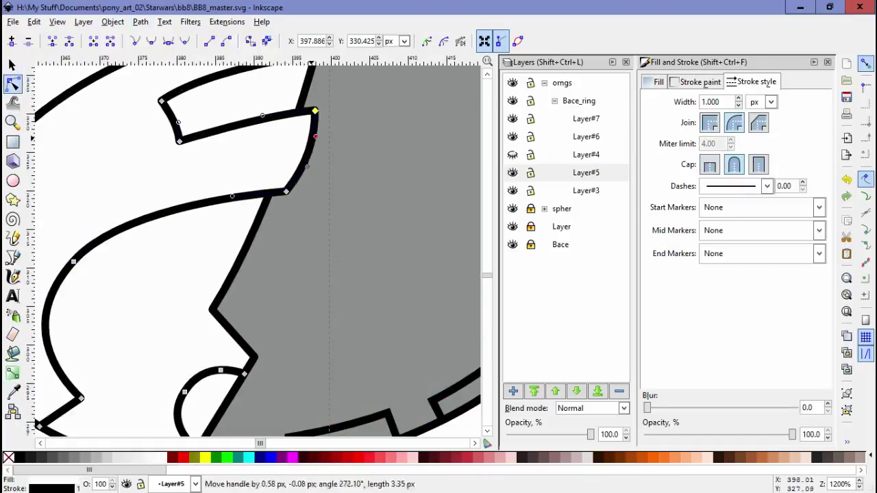
Adjust the nodes and handles of the half circle beside the grey panel's lower notch to round its arc
scroll(314, 137, "down", 3)
scroll(206, 206, "up", 3)
scroll(206, 205, "up", 3)
left_click(185, 223)
left_click_drag(216, 177, 254, 236)
scroll(260, 246, "down", 4)
scroll(261, 247, "up", 5)
left_click(152, 41)
key("ctrl+z")
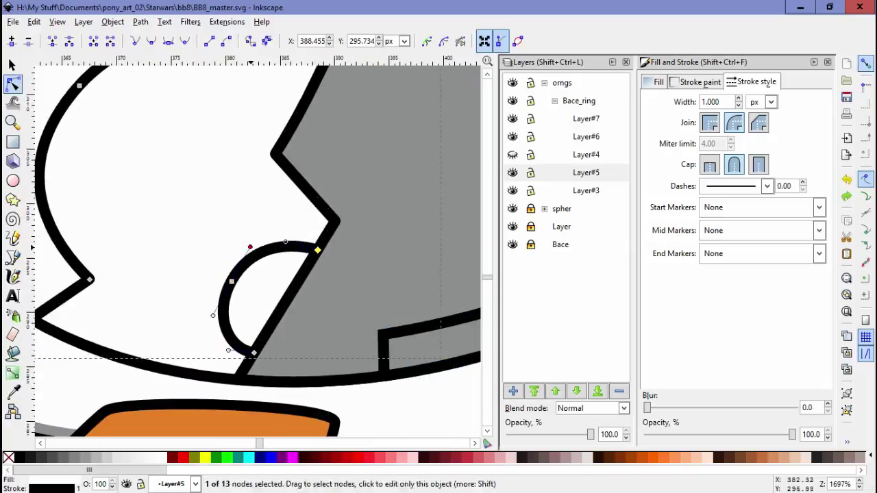
left_click_drag(236, 283, 237, 285)
scroll(338, 348, "down", 5)
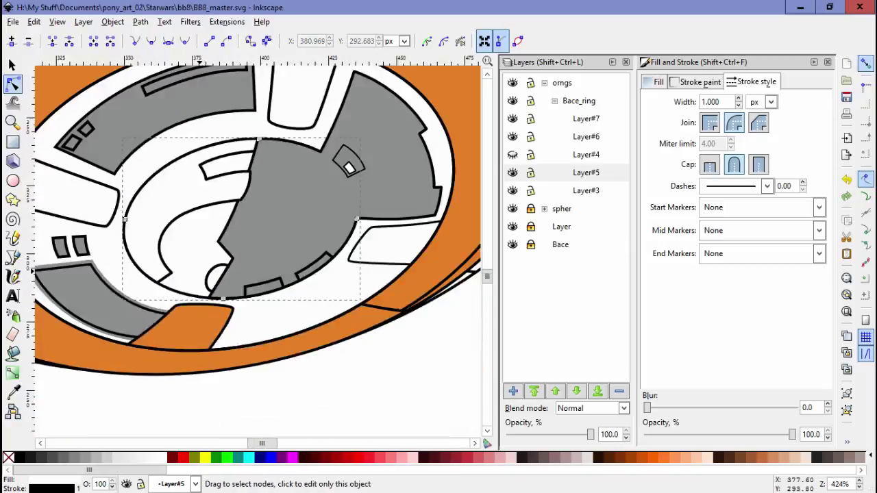
scroll(338, 348, "up", 5)
scroll(210, 293, "up", 1)
left_click_drag(297, 319, 297, 319)
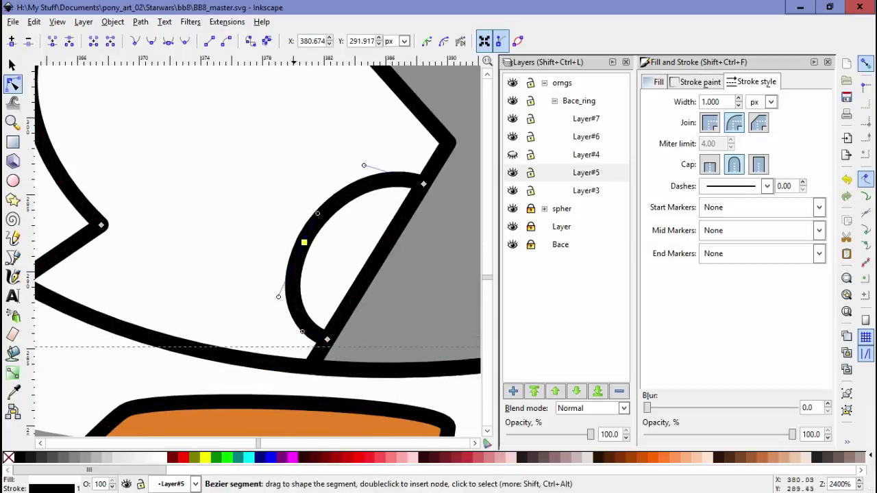
left_click_drag(315, 212, 306, 218)
Place a white ellipse over the half circle as a guide and refine the arc's nodes and handles against it
scroll(307, 218, "down", 1)
key("e")
left_click_drag(226, 130, 339, 250)
key("s")
left_click(281, 192)
mouse_move(341, 190)
left_mouse_down()
mouse_move(342, 171)
mouse_move(342, 182)
left_mouse_up()
scroll(298, 171, "up", 1)
key("n")
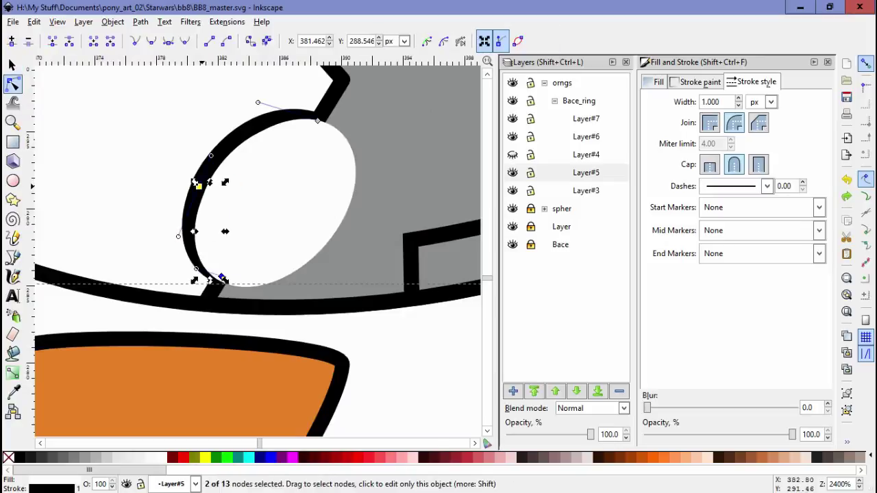
left_click_drag(254, 117, 236, 164)
scroll(270, 172, "down", 2)
scroll(271, 171, "up", 1)
scroll(270, 170, "down", 1)
scroll(266, 180, "up", 3)
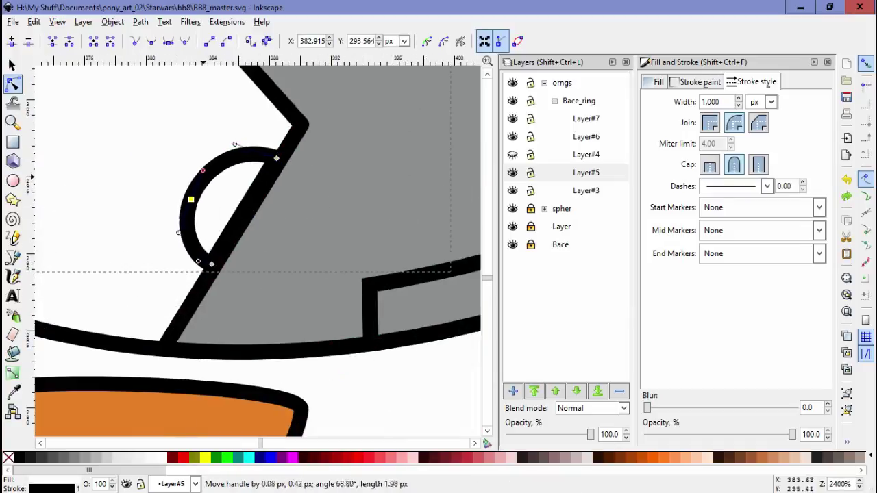
Take the centre ellipse's outline out of Layer#5 and add a new layer directly beneath it
scroll(198, 250, "down", 6)
key("s")
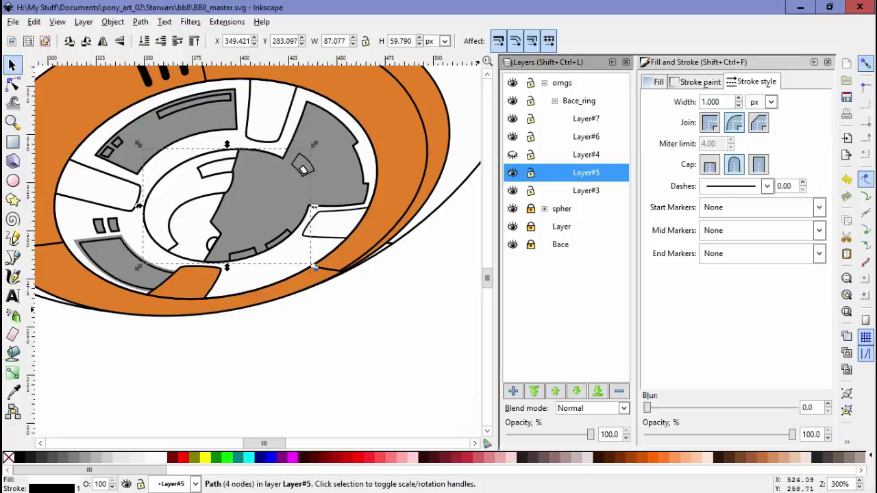
left_click(112, 21)
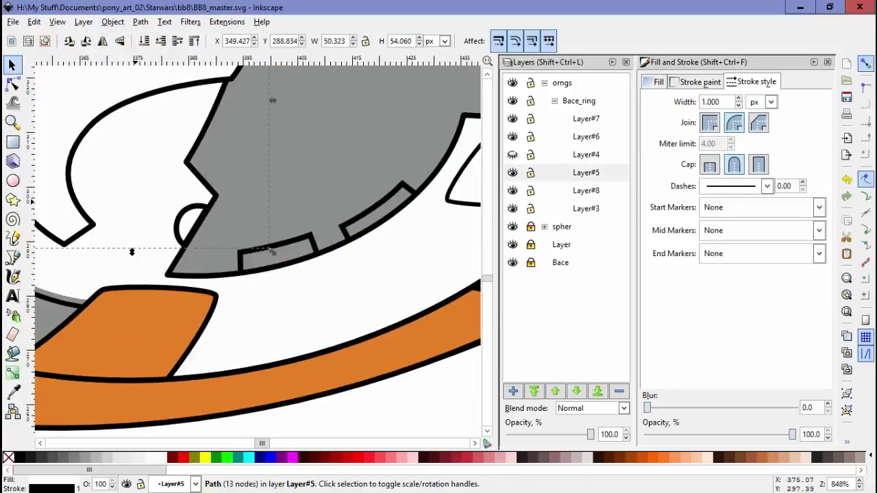
Replace the half circle with a white, black-outlined circle behind the grey panel's lower notch, tilted and sized about 11.4 by 10.7 px
key("e")
left_click_drag(237, 172, 291, 226)
key("n")
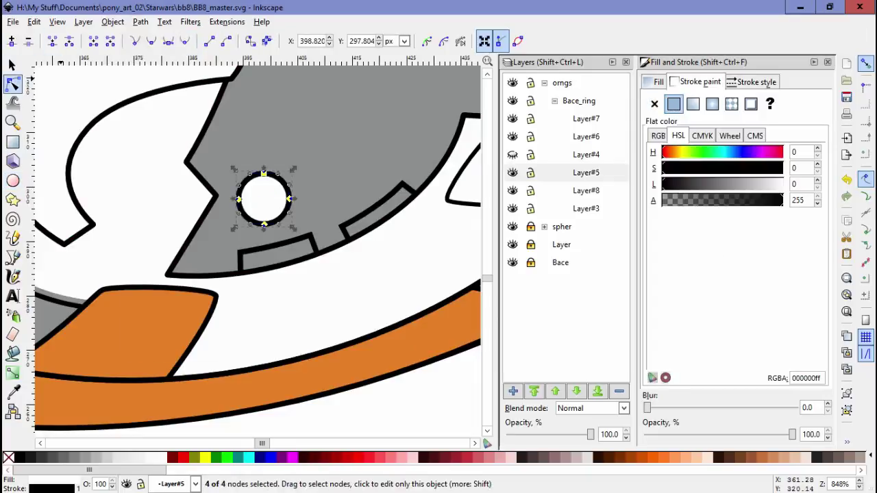
key("s")
scroll(160, 244, "up", 1)
key("End")
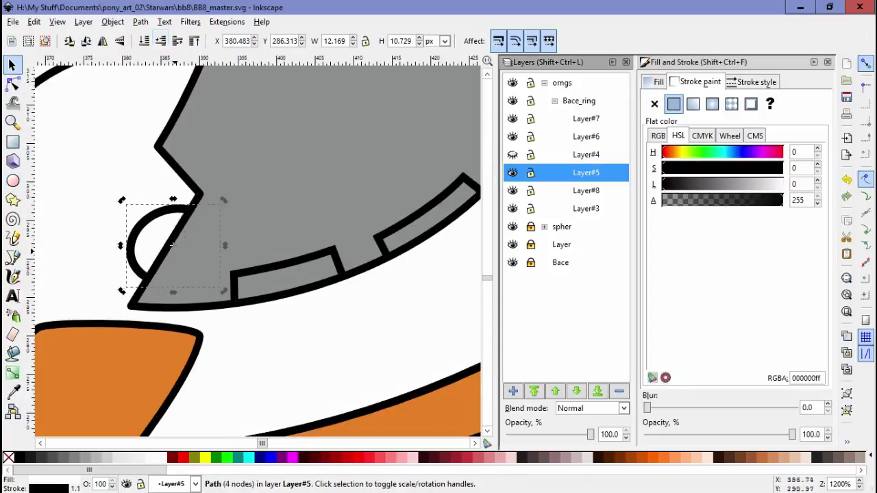
left_click_drag(220, 283, 325, 302)
scroll(262, 258, "down", 6)
scroll(261, 257, "up", 6)
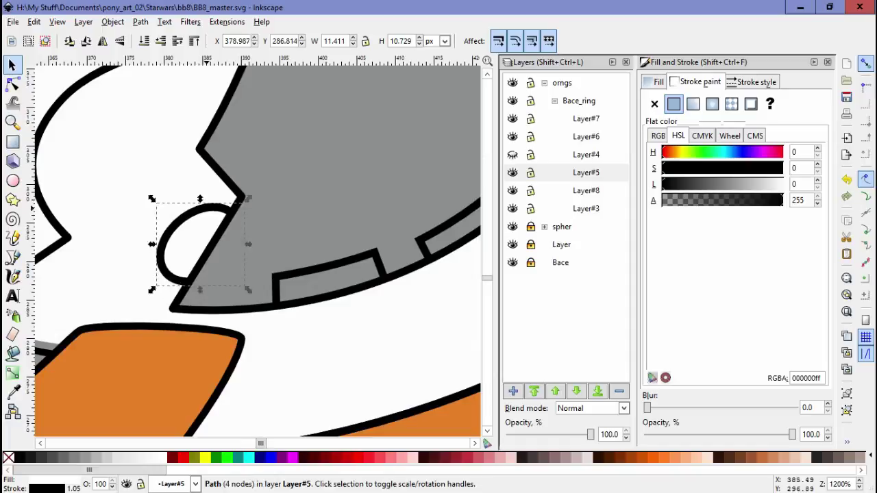
Reshape the corners and curved sides of the narrow slot in the upper part of the crescent piece
scroll(183, 255, "down", 3)
left_click(285, 334)
key("n")
scroll(260, 253, "up", 3)
scroll(260, 253, "down", 3)
scroll(260, 253, "up", 4)
scroll(163, 276, "down", 3)
scroll(163, 277, "up", 3)
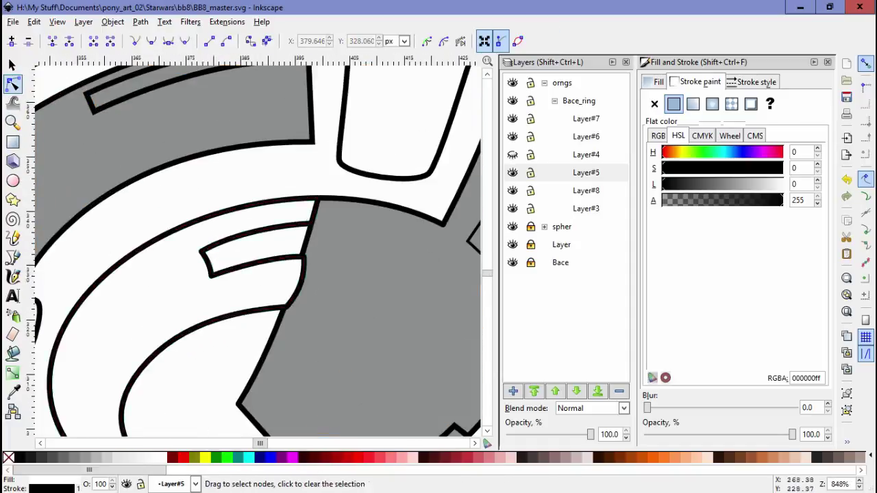
scroll(297, 224, "down", 3)
scroll(297, 225, "up", 3)
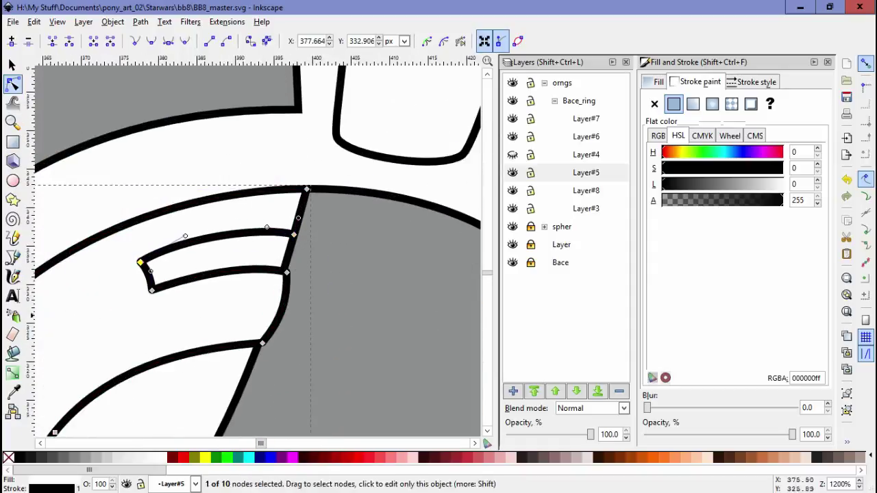
scroll(146, 266, "down", 3)
scroll(146, 266, "up", 3)
scroll(146, 265, "down", 3)
scroll(146, 265, "down", 1)
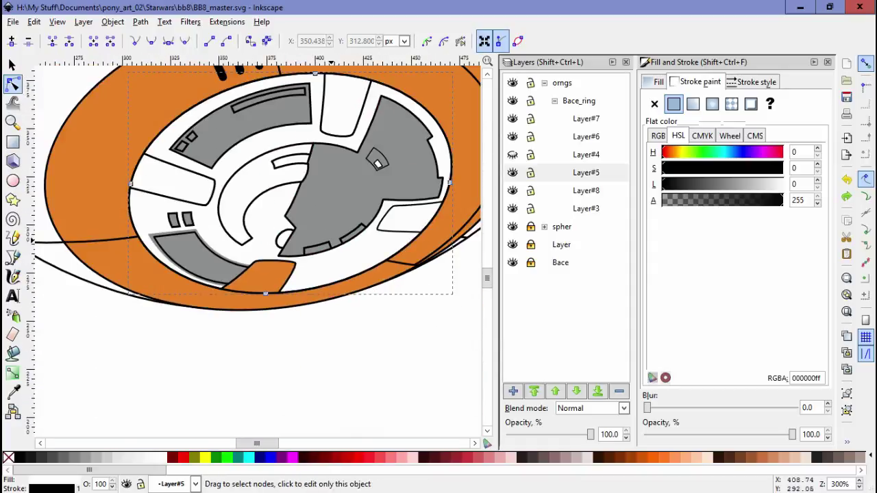
Bucket-fill the lower ring's white tabs with orange e58126ff, starting with the right-hand one
key("s")
left_click(171, 146)
key("shift+F7")
left_click(206, 164)
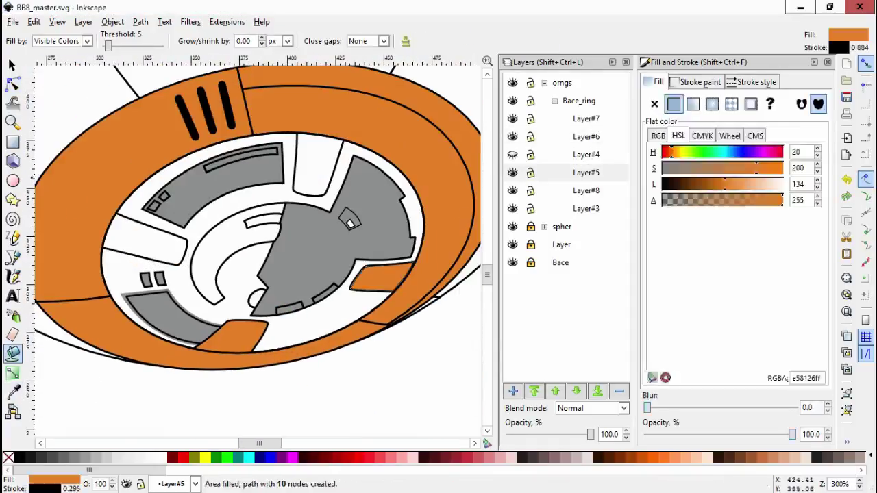
Enlarge the orange tab fills to about 105% without their own stroke, so they meet the black tab outlines
key("F1")
left_click(103, 237)
key("F2")
key("F1")
scroll(156, 157, "up", 4)
scroll(414, 281, "down", 4)
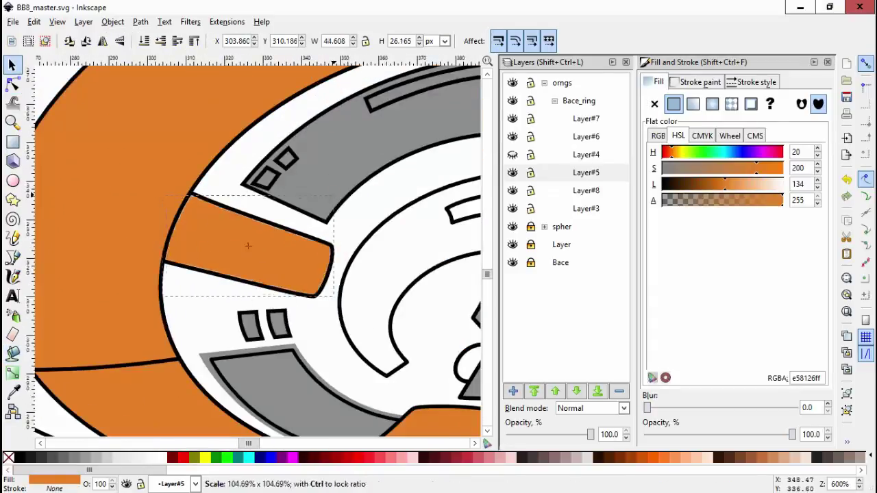
left_click(322, 137)
left_click(151, 212, "shift")
left_click(236, 310)
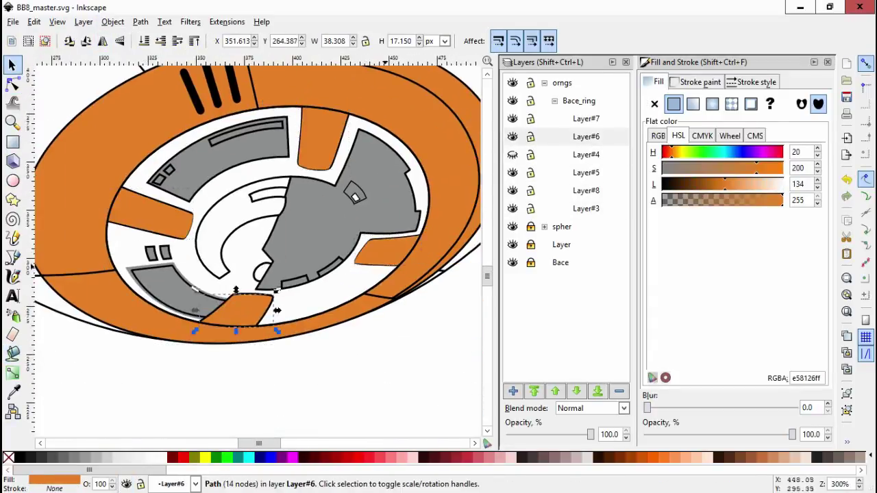
Draw a flat orange ellipse with a black outline over the lower ring's bottom tab
key("Escape")
key("F5")
scroll(219, 319, "up", 3)
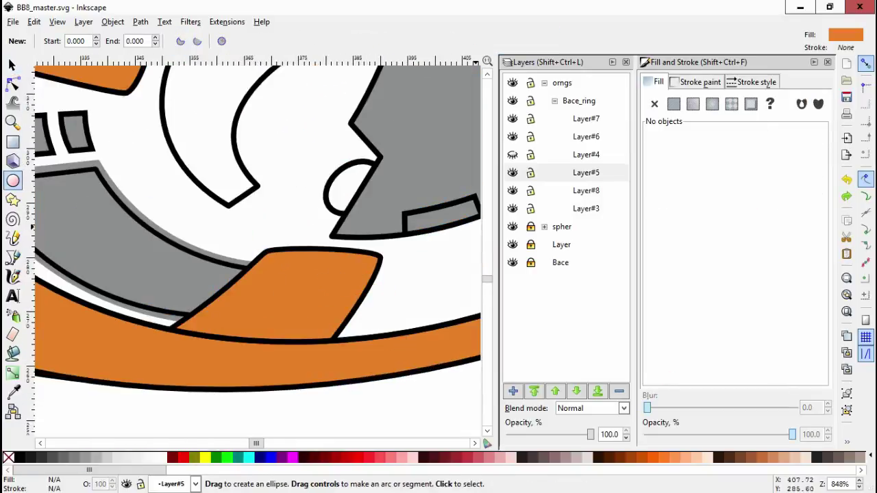
left_click_drag(307, 283, 394, 310)
key("n")
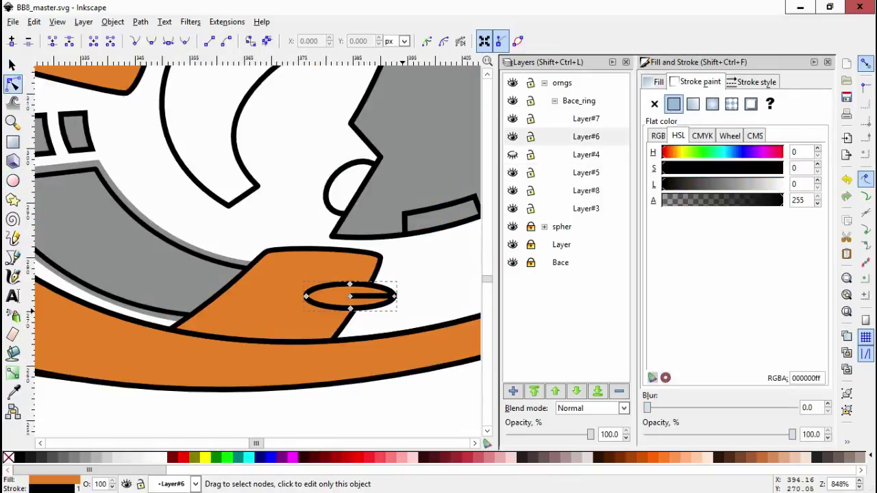
Turn the ellipse into a tilted pair of concentric ovals, about 12.5 by 8.7 px, centred on the bottom tab
scroll(350, 296, "up", 3)
key("ctrl+shift+c")
key("ctrl+a")
key("s")
scroll(291, 286, "down", 1)
left_click_drag(323, 274, 277, 274)
key("ctrl+alt+c")
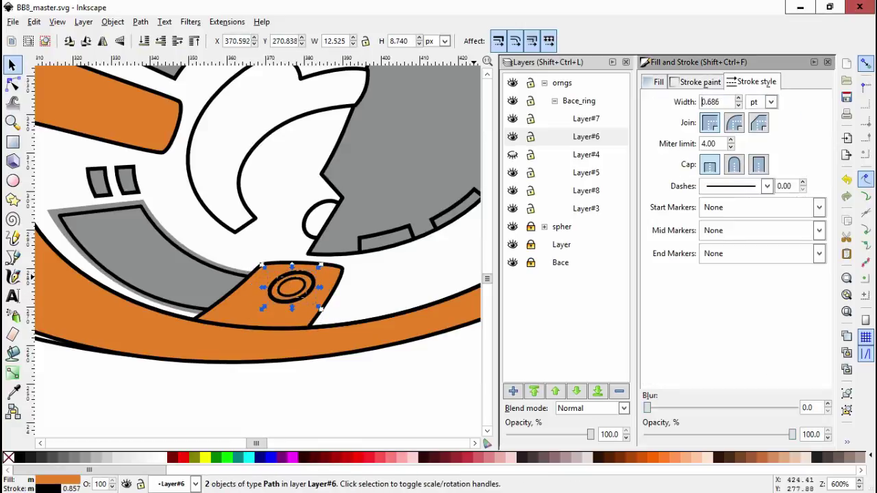
Set the stroke width of both concentric ovals on the bottom tab to 0.5 pt
key("Escape")
scroll(289, 287, "down", 3)
scroll(294, 281, "up", 3)
left_click(271, 276)
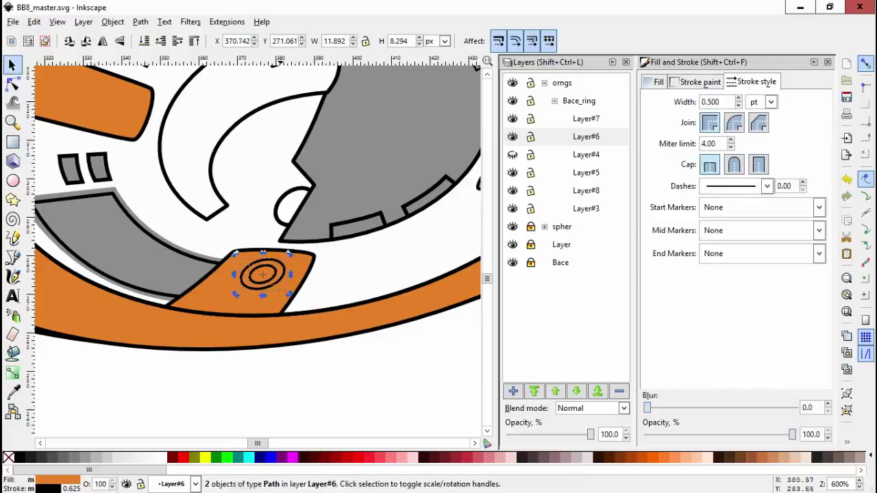
Place a copy of the double oval on the lower ring's right-hand tab
scroll(206, 302, "right", 5)
scroll(205, 301, "up", 2)
key("ctrl+alt+c")
scroll(347, 207, "down", 3)
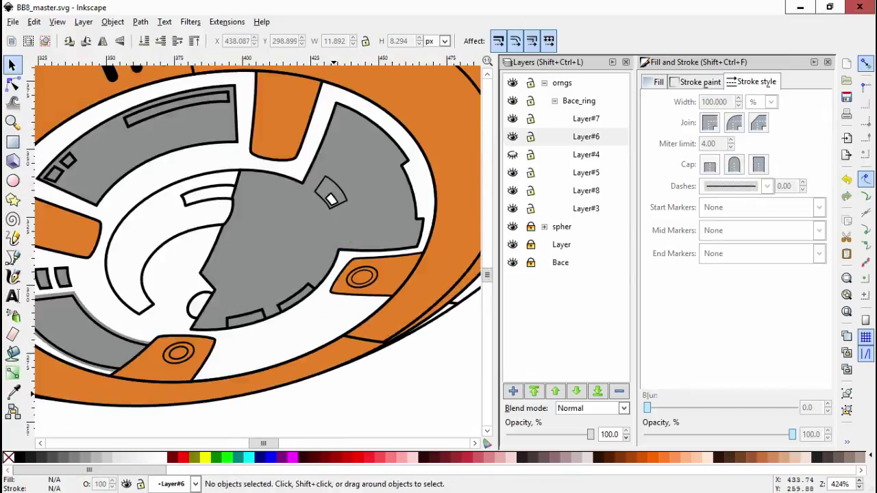
Place a copy of the double oval on the left-hand tab and reshape it rounder, about 9.3 by 8.3 px before its final adjustment
scroll(329, 233, "up", 4)
scroll(320, 245, "down", 3)
left_click(148, 248)
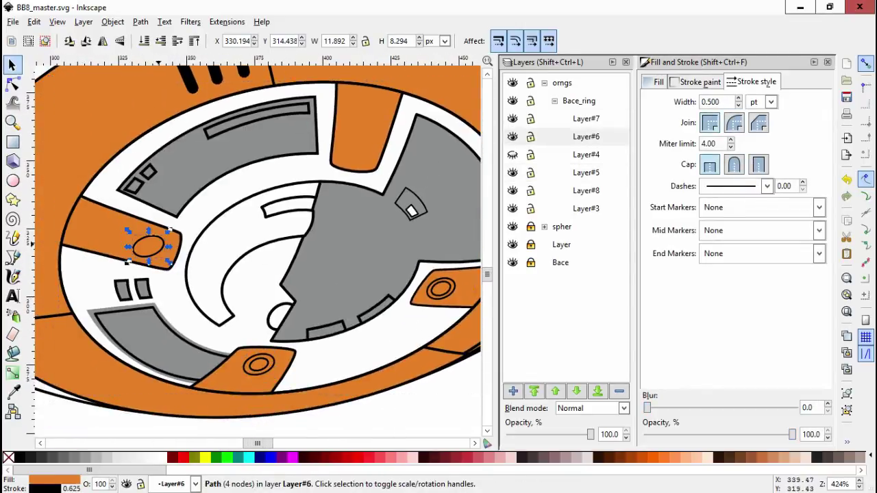
scroll(149, 248, "up", 4)
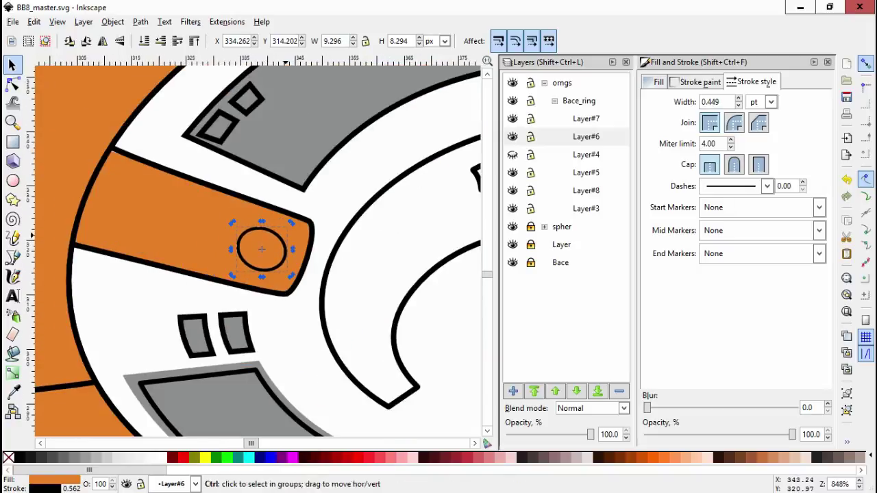
scroll(226, 288, "down", 5)
left_click_drag(291, 276, 205, 293)
scroll(206, 292, "up", 4)
left_click_drag(205, 249, 212, 244)
scroll(281, 369, "down", 3)
scroll(301, 392, "up", 3)
Widen the bottom tab's double oval to about 14.7 by 8.3 px and set its stroke width to 0.5 pt
left_click(301, 392)
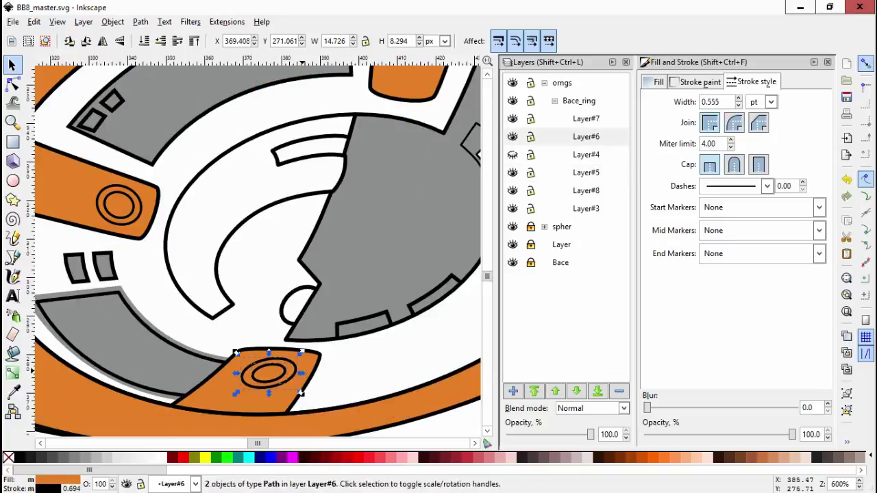
left_click(293, 371)
scroll(293, 372, "down", 3)
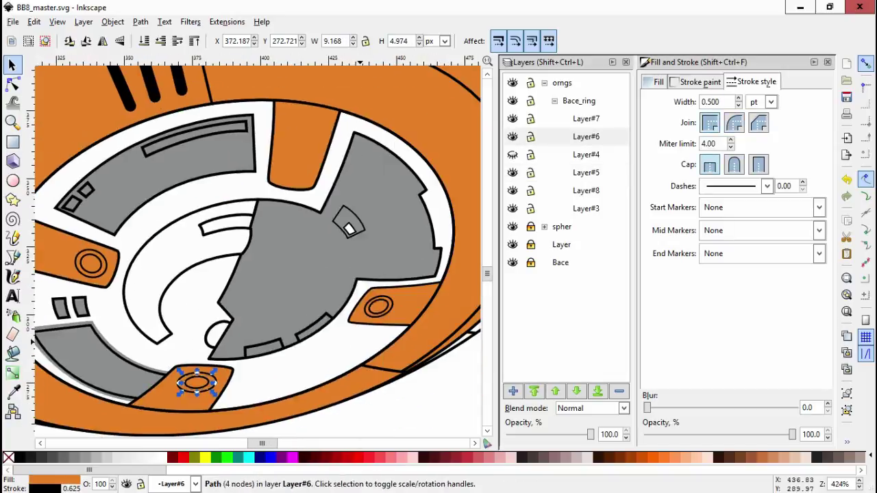
Add an upright double oval to the lower ring's top tab, with the outer oval about 12.2 by 13.3 px
scroll(357, 294, "up", 4)
left_click(358, 280)
left_click(327, 292, "shift")
scroll(320, 264, "down", 2)
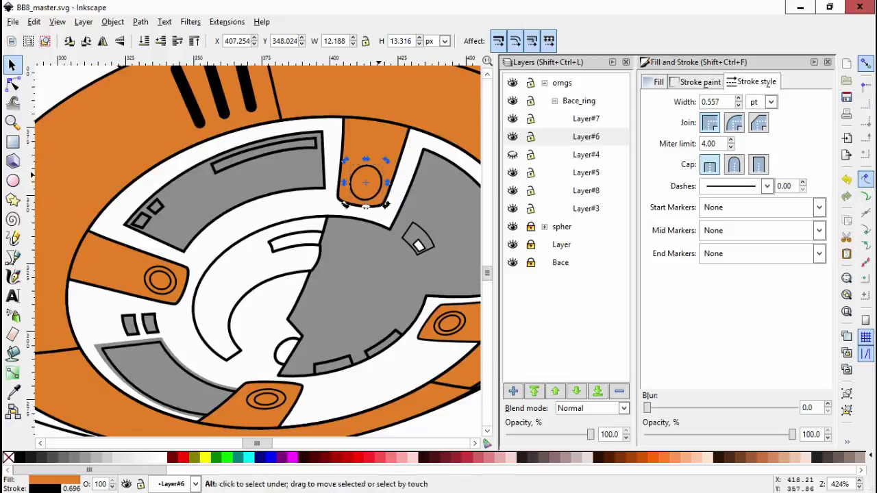
left_click(364, 181)
scroll(364, 182, "down", 4)
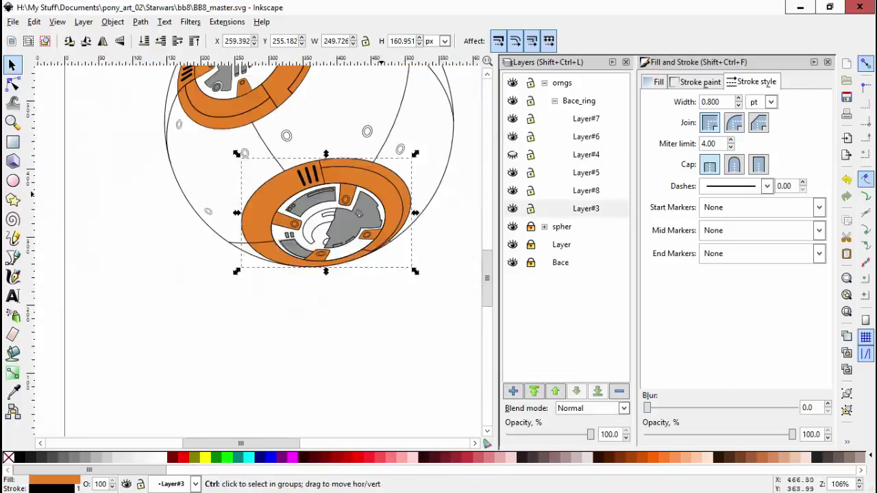
Place a plain orange ellipse with a black outline in Layer#3 at the sphere's upper right edge
key("ctrl+v")
key("ctrl+bracketleft")
left_click_drag(355, 80, 301, 80)
left_click_drag(377, 155, 409, 155)
left_click(381, 165)
left_click_drag(392, 221, 388, 215)
key("n")
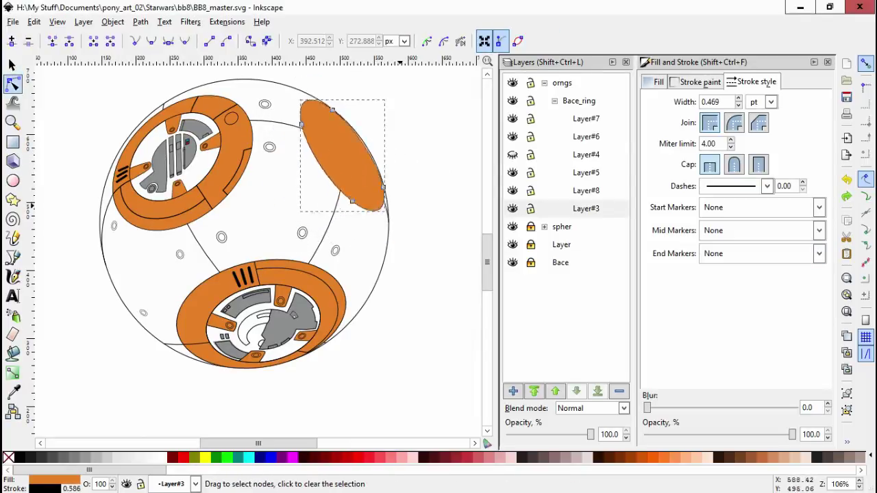
Undo the last transformation of the side ellipse and move its four nodes to form a narrow shape along the sphere's edge
key("ctrl+z")
left_click(358, 209)
key("space")
key("space")
left_click_drag(358, 209, 385, 210)
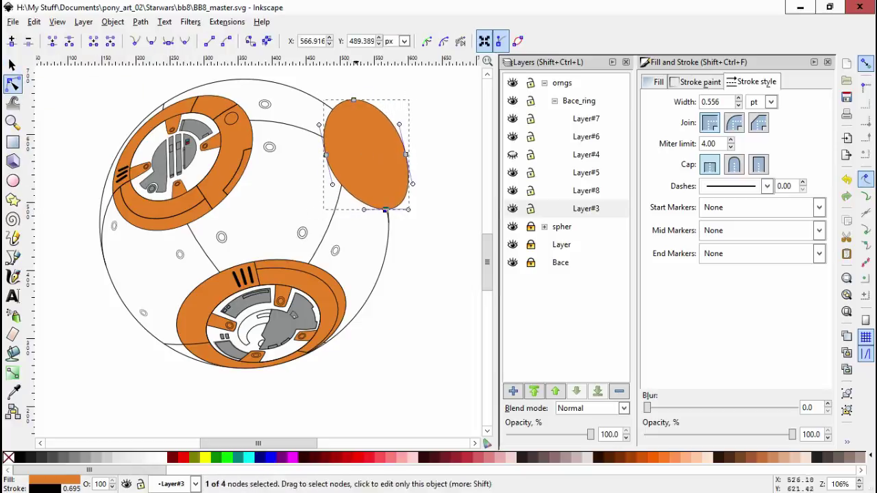
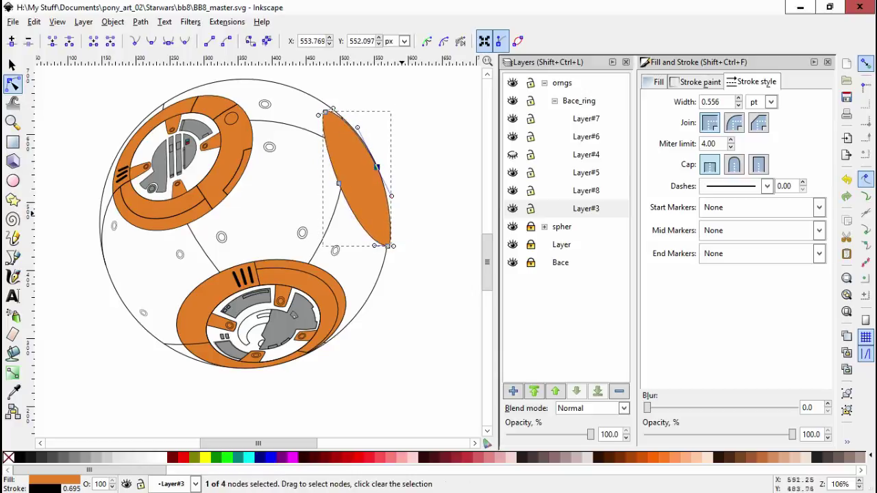
Adjust the side ellipse's node handles so its outer curve follows the sphere's outline
scroll(404, 256, "up", 3)
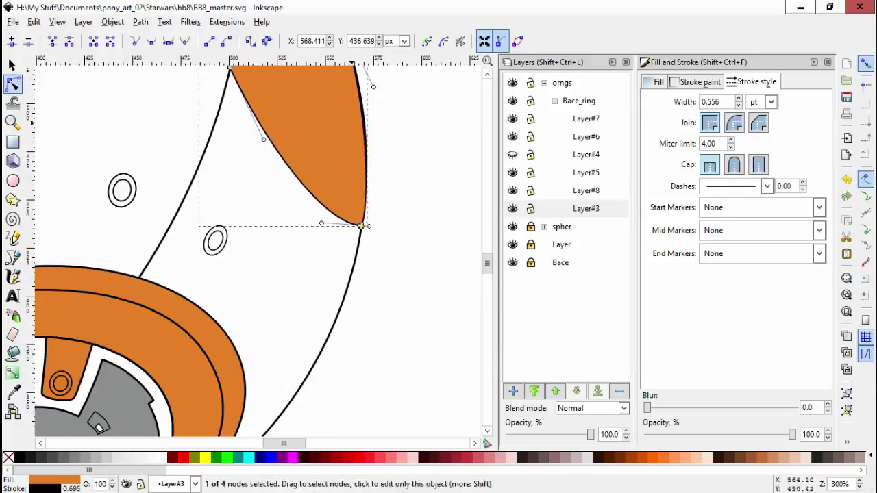
scroll(257, 247, "up", 5)
scroll(369, 220, "down", 3)
scroll(370, 233, "up", 3)
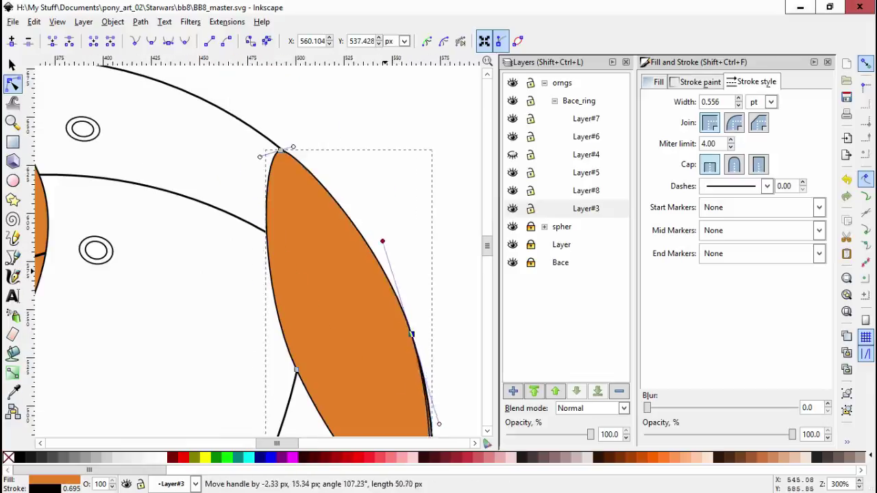
scroll(400, 226, "down", 3)
left_click_drag(400, 221, 405, 234)
Refine the nodes and handles at the side ellipse's upper and lower tips to meet the sphere's outline
scroll(373, 126, "down", 3)
left_click(321, 144)
scroll(322, 144, "up", 7)
left_click_drag(296, 183, 281, 175)
scroll(291, 180, "down", 7)
scroll(335, 295, "up", 3)
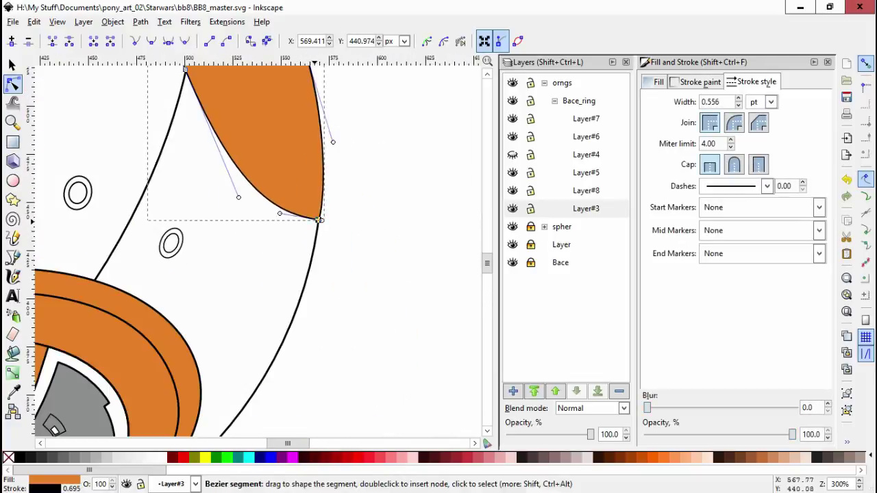
left_click_drag(317, 221, 260, 192)
key("Escape")
scroll(274, 171, "up", 2)
left_click(274, 170)
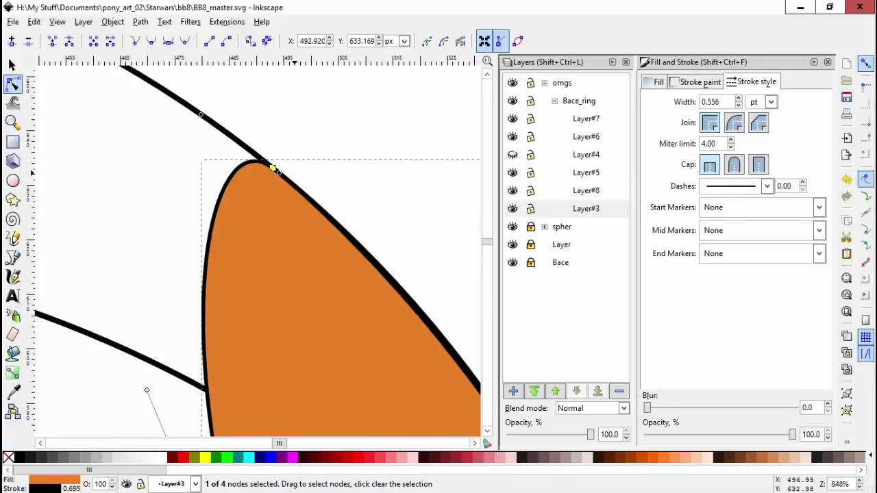
scroll(274, 178, "down", 3)
key("Escape")
scroll(388, 300, "down", 1)
key("s")
left_click(376, 242)
left_click_drag(376, 241, 367, 238)
key("ctrl+z")
key("ctrl+z")
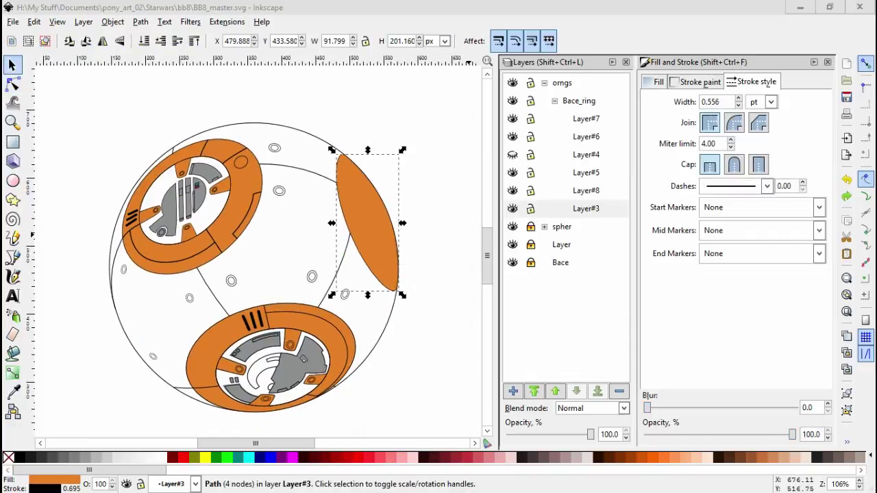
Enlarge the side ellipse to about 100 by 220 px and readjust its nodes against the sphere's edge
key("n")
scroll(396, 288, "up", 2)
left_click(396, 287)
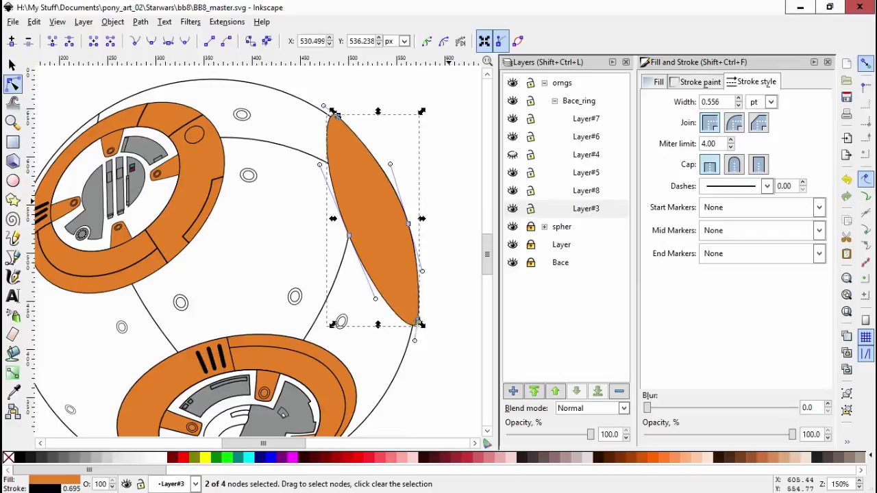
scroll(396, 288, "up", 4)
scroll(417, 281, "down", 2)
scroll(358, 202, "up", 2)
left_click_drag(358, 202, 350, 179)
scroll(323, 248, "down", 2)
scroll(353, 194, "down", 3)
scroll(350, 179, "down", 4)
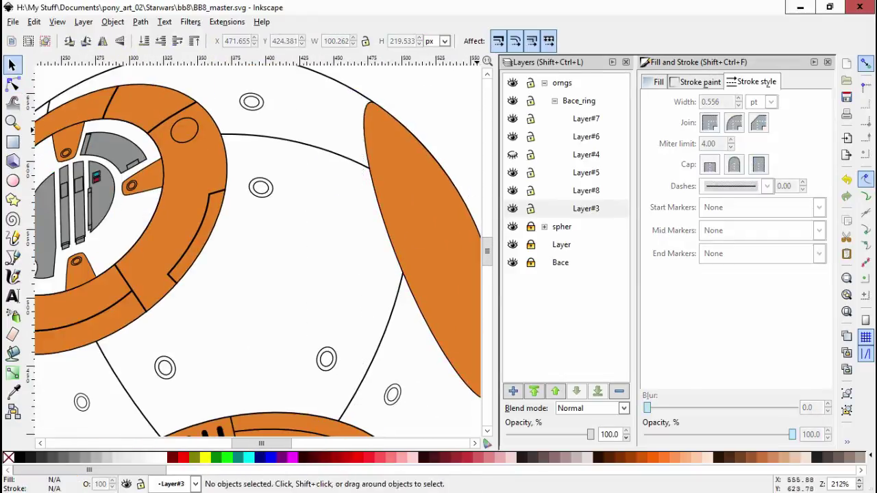
Unlock the spher layer and inspect the stroke widths of the two orange rings in px
key("s")
left_click(383, 191)
key("Escape")
scroll(159, 131, "up", 2)
left_click(160, 130)
scroll(292, 198, "down", 2)
left_click_drag(292, 198, 291, 198)
key("Escape")
left_click(292, 198, "ctrl")
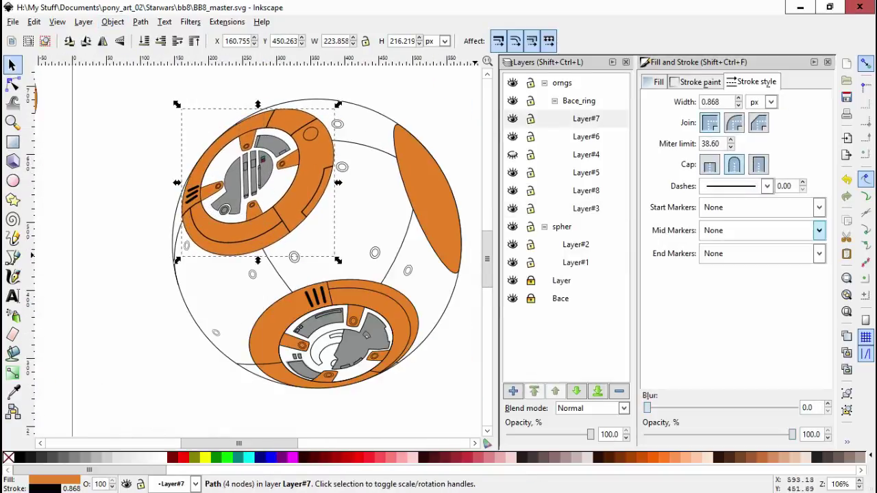
left_click(408, 322)
key("Escape")
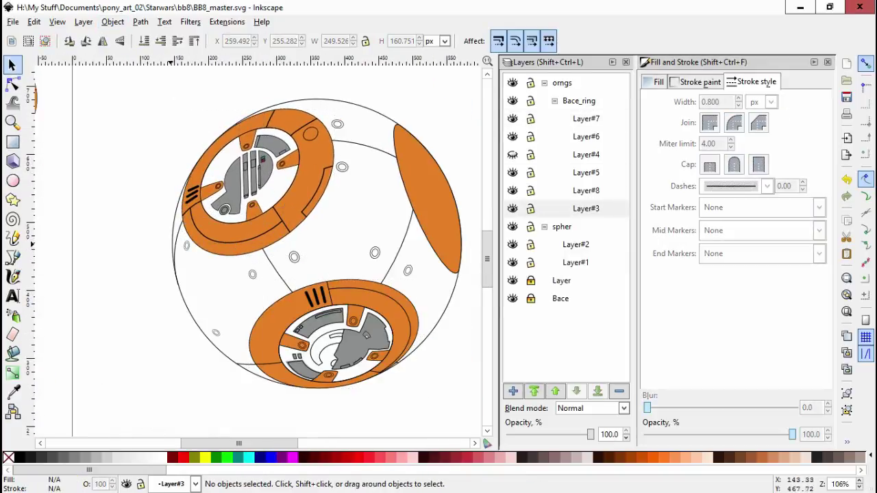
Select through the overlapping objects near the upper small oval to the sphere's outline in Layer#1 and examine its stroke width
left_click(356, 125)
left_click(357, 125, "alt")
scroll(356, 125, "up", 3)
left_click(356, 125, "alt")
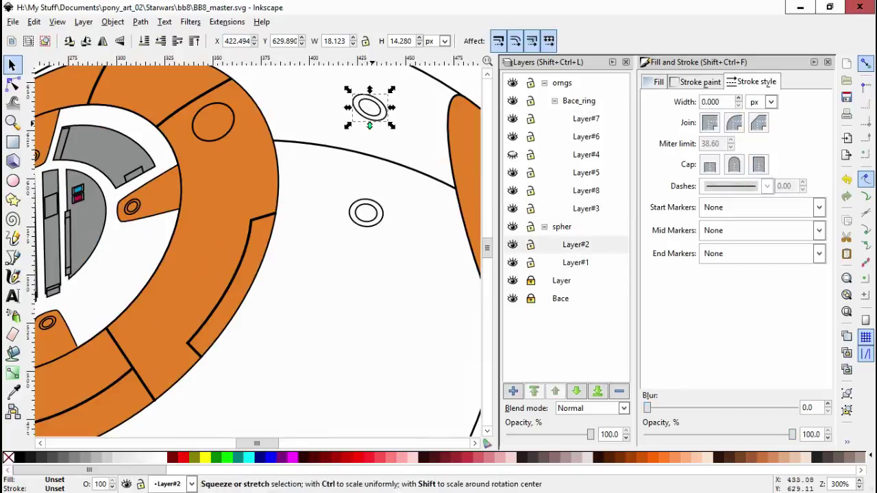
scroll(356, 125, "down", 2)
left_click(356, 124, "alt")
scroll(338, 189, "down", 1)
scroll(339, 189, "right", 2)
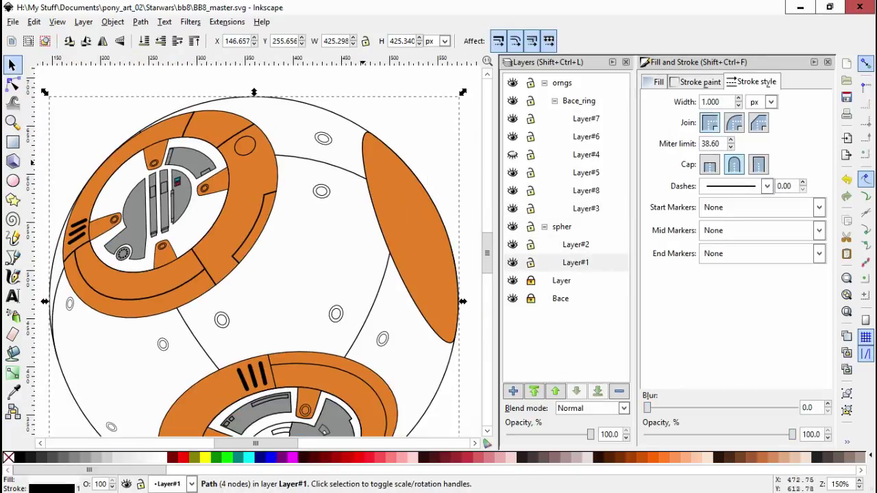
Set the side ellipse's stroke width to 1 px and adjust the handles at its lower tip
left_click(411, 233)
double_click(411, 233)
scroll(425, 288, "up", 3)
left_click(355, 251)
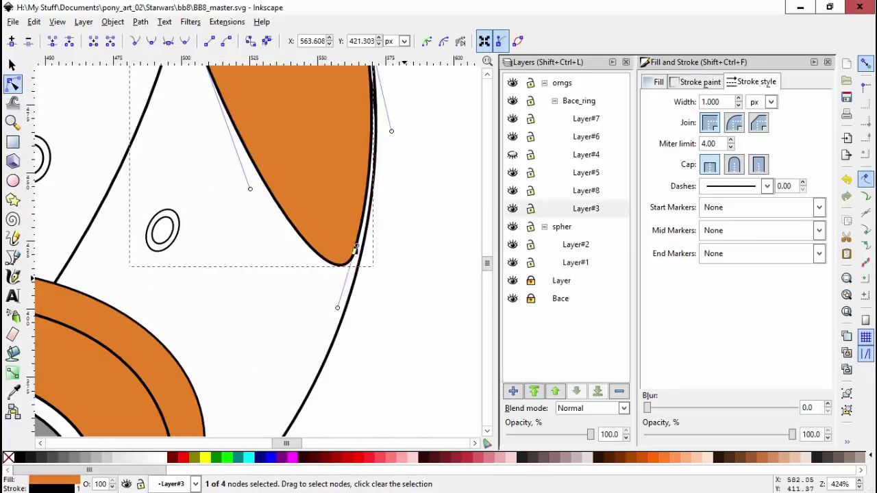
scroll(403, 289, "down", 2)
left_click_drag(314, 334, 315, 325)
scroll(315, 327, "down", 2)
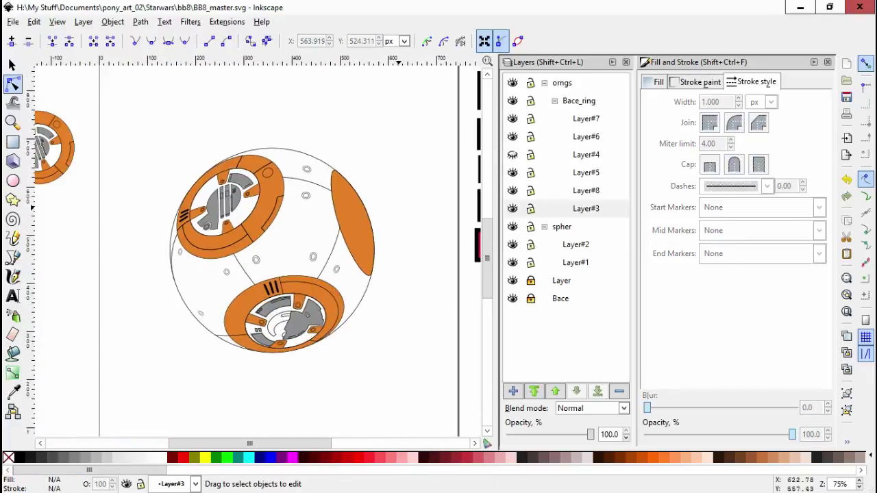
Reshape the sphere's long seam line in Layer#2 by moving its middle node up towards the side ellipse
scroll(316, 327, "right", 2)
left_click(257, 283)
left_click_drag(257, 284, 284, 329)
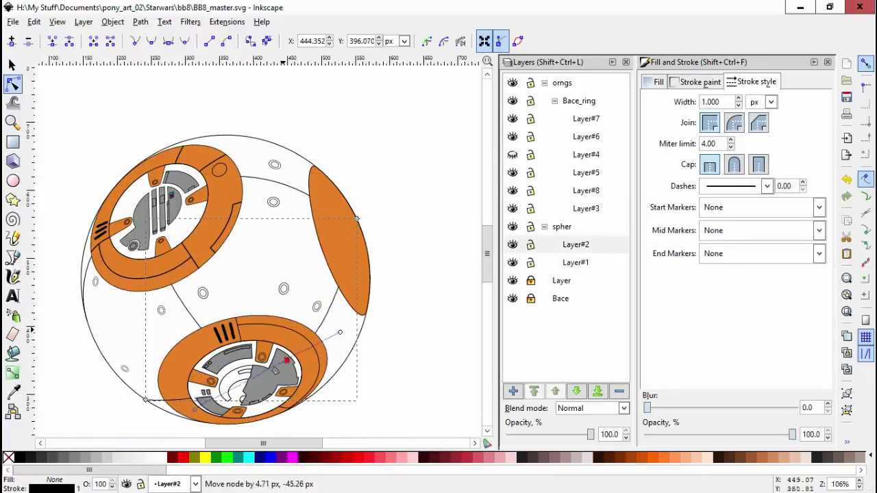
Finish reshaping the sphere's curved seam line that passes behind the lower orange ring
left_click(307, 398)
left_click(306, 398)
key("s")
key("Escape")
Position the small double ring between the lower and right orange panels and skew it about 14.5° to follow the sphere's curvature
scroll(289, 167, "up", 2)
left_click_drag(277, 203, 284, 204)
scroll(267, 244, "down", 3)
left_click(314, 322)
scroll(365, 281, "down", 1)
key("Escape")
scroll(384, 295, "up", 3)
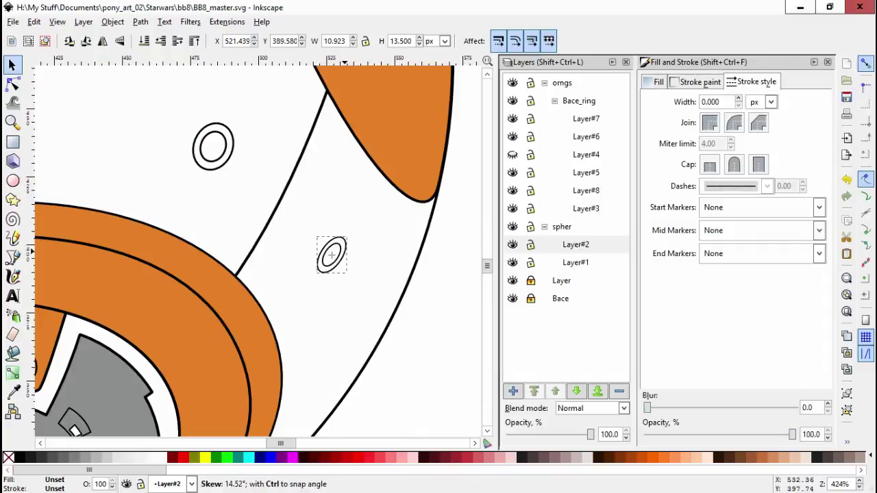
left_click(328, 254)
Adjust the other small double rings on the lower half of the sphere to follow its curvature
left_click(201, 141)
scroll(468, 288, "down", 3)
key("Escape")
left_click_drag(165, 250, 167, 259)
left_click(166, 264)
left_click_drag(72, 209, 77, 243)
key("Escape")
Fit the nodes and handles of the inner ellipse on the right orange panel to the sphere's outline
scroll(260, 247, "right", 2)
left_click(356, 198)
key("3")
key("n")
left_click_drag(283, 93, 297, 89)
scroll(342, 274, "right", 1)
left_click(391, 382)
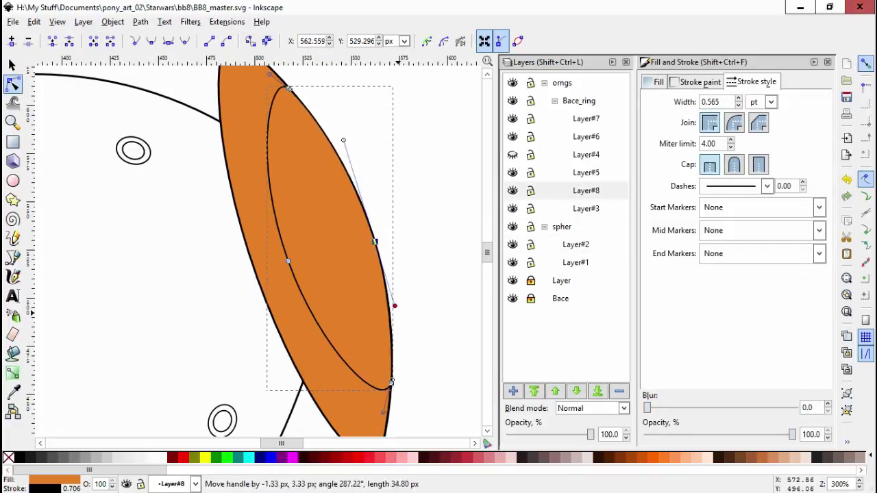
Set the inner ellipse's stroke width to 0.8 pt and refine the curve of its inner side
key("3")
key("minus")
left_click(317, 252)
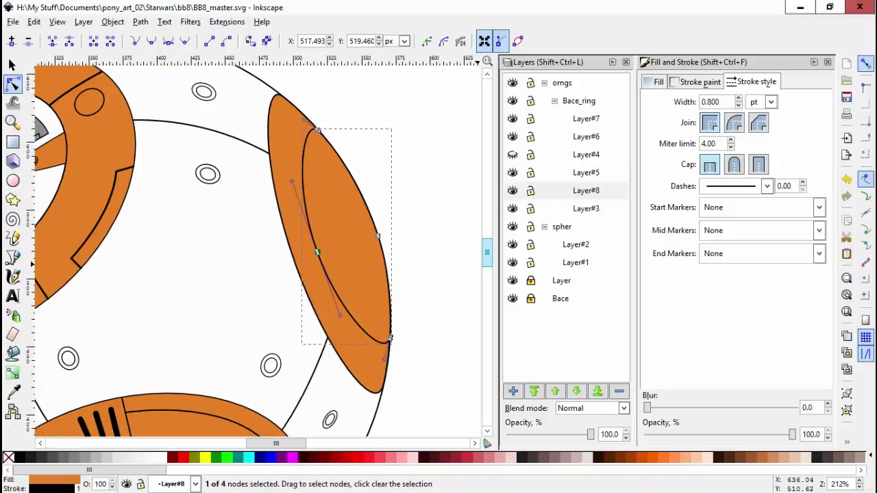
key("plus")
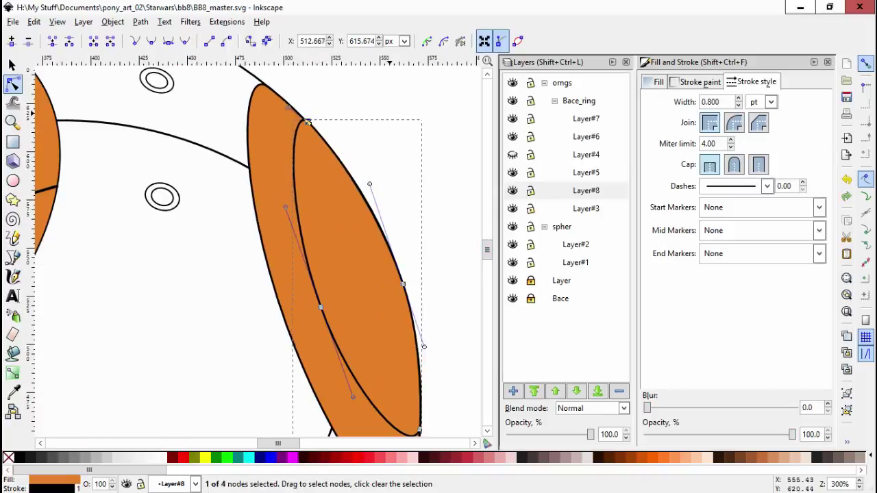
key("minus")
key("minus")
Fill the inner ellipse of the right orange panel with near-white (fdfdfdff), keeping it in Layer#8
key("Escape")
key("s")
key("n")
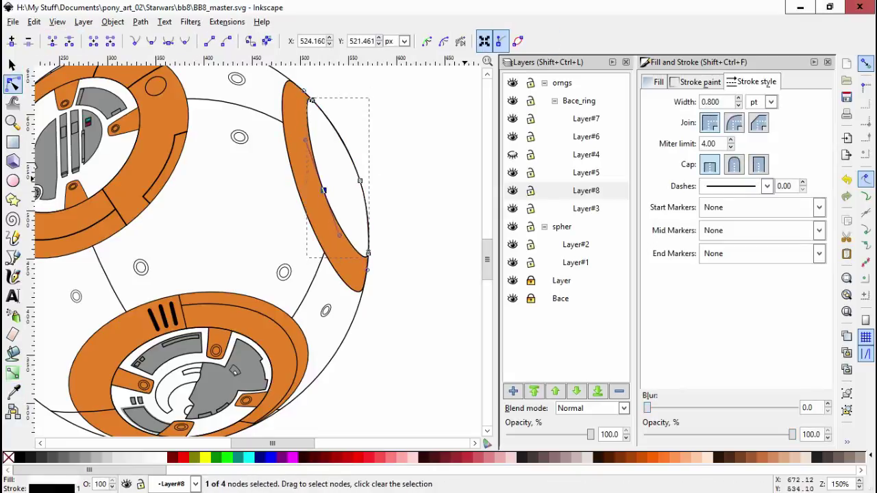
left_click(586, 208)
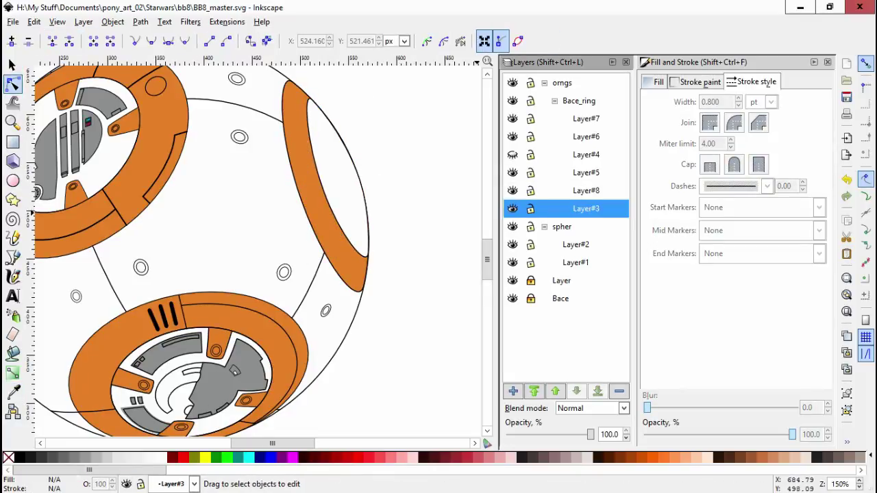
key("s")
left_click(342, 179)
left_click(83, 21)
left_click(137, 122)
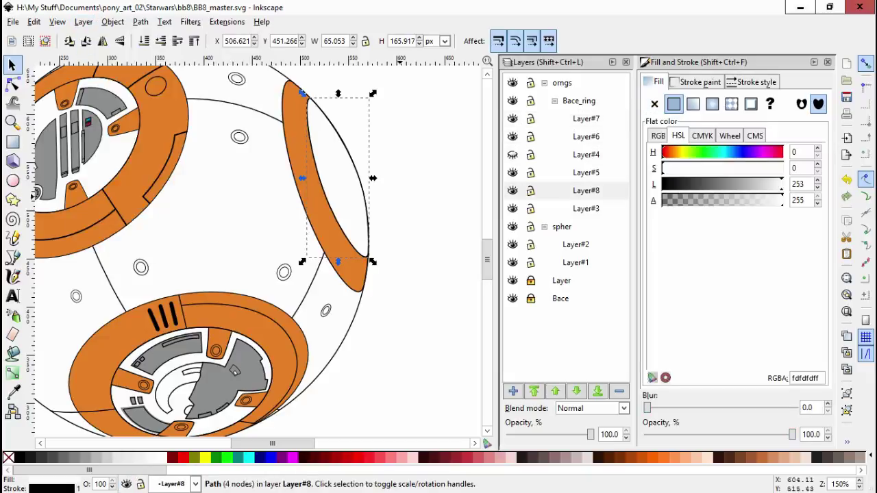
Draw a line in Layer#8 that continues the sphere's upper seam across the right orange ring
left_click(585, 190)
key("b")
scroll(260, 246, "up", 2)
scroll(280, 171, "up", 3)
left_click(279, 181)
double_click(380, 251)
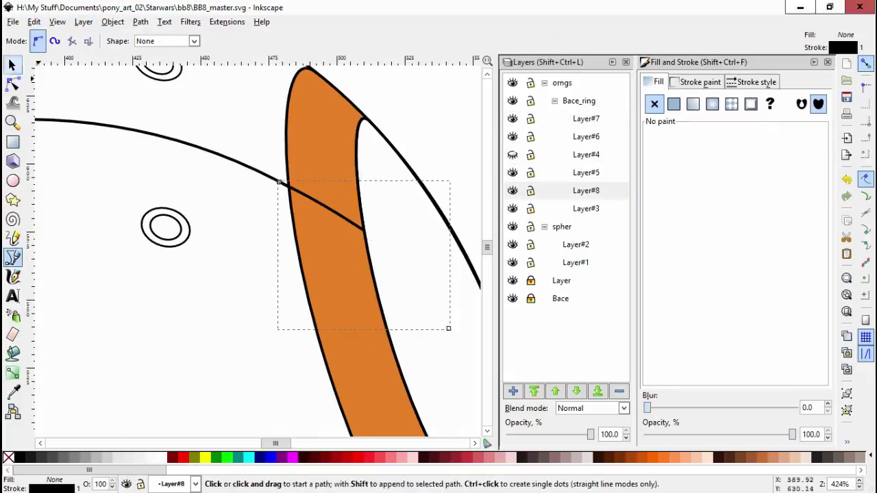
Reshape the line across the right orange ring into a smooth curve continuing the sphere's seam to the outer edge
key("n")
left_click_drag(438, 291, 436, 297)
scroll(192, 175, "down", 2)
left_click_drag(329, 253, 337, 288)
key("Escape")
left_click(348, 295)
scroll(250, 198, "up", 4)
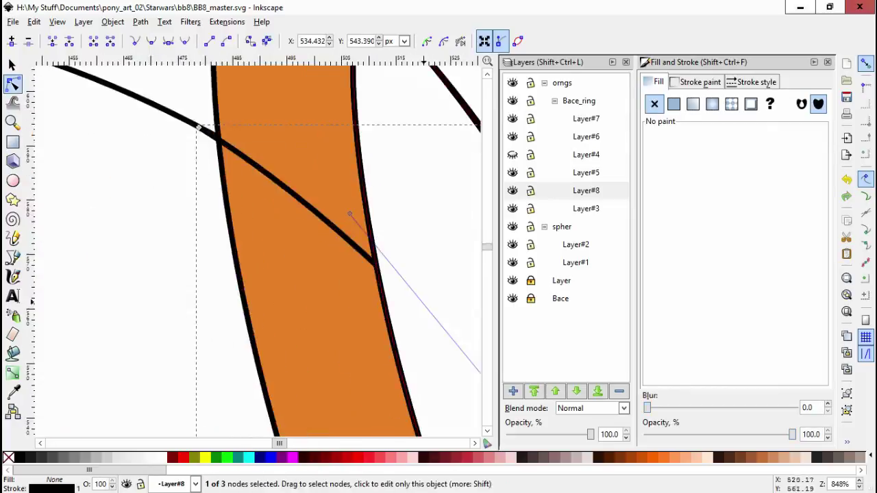
scroll(411, 335, "down", 1)
scroll(275, 200, "down", 3)
key("Tab")
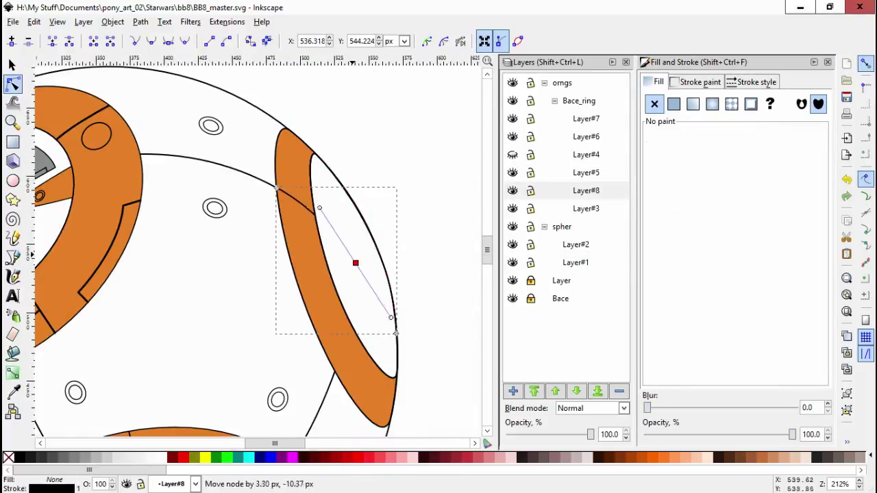
key("Escape")
Draw a thin curved dividing line across the lower part of the right orange ring
key("b")
scroll(329, 260, "down", 3)
scroll(329, 260, "right", 1)
left_click(324, 325)
left_click_drag(332, 227, 319, 134)
key("s")
key("n")
scroll(367, 326, "up", 2)
Draw a curve from the dividing line to the ring's outer edge at its lower tip and align its start node
key("b")
left_click(318, 298)
left_click_drag(340, 326, 345, 269)
key("Return")
key("n")
scroll(438, 281, "up", 3)
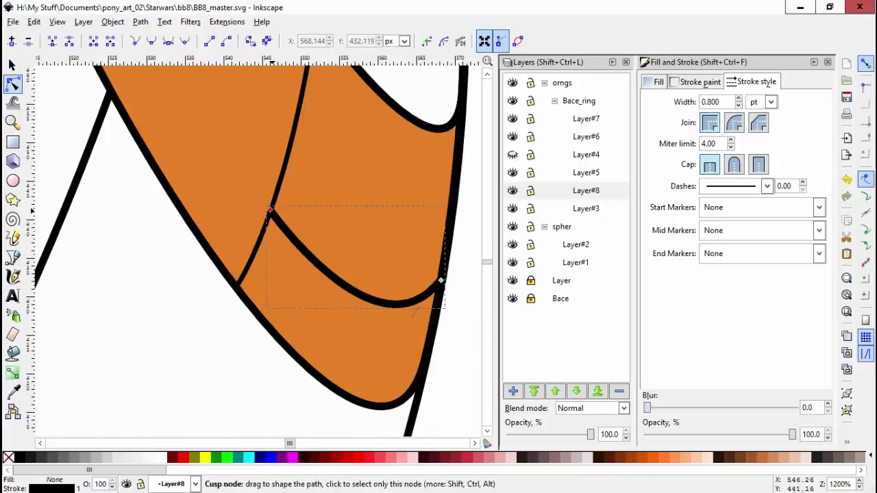
scroll(295, 150, "up", 3)
left_click_drag(289, 146, 294, 150)
scroll(294, 150, "down", 8)
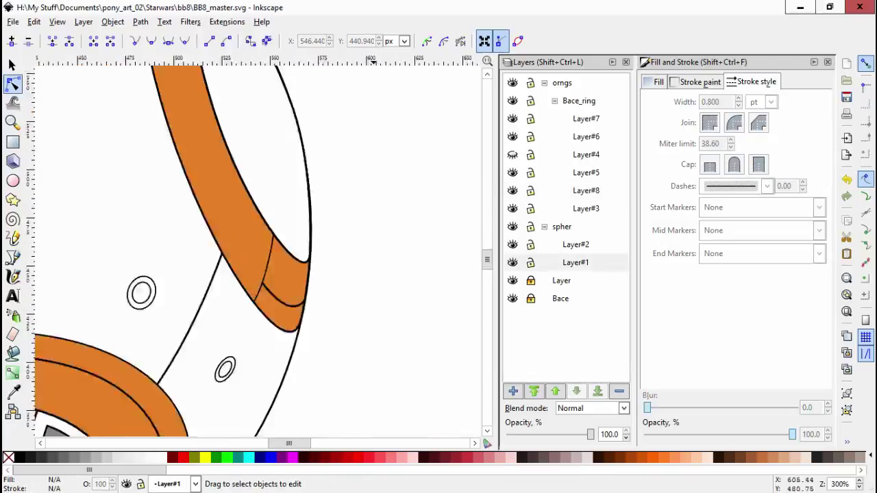
Draw a four-sided panel outline above the dividing line on the right orange ring and raise it to Layer#8
key("b")
scroll(295, 151, "up", 3)
left_click(298, 279)
left_click(246, 183)
key("shift+Page_Up")
key("shift+Page_Up")
key("shift+Page_Up")
key("shift+Page_Up")
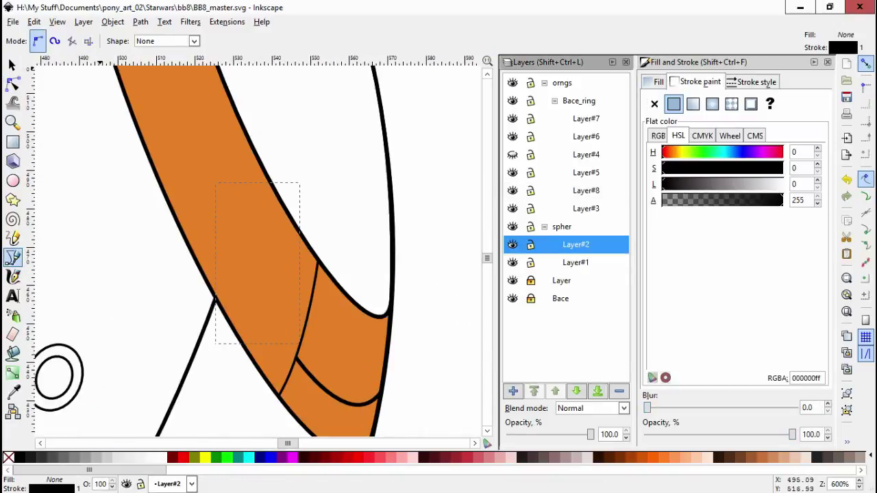
Bend the sides of the four-sided panel outline to follow the right orange ring's curvature
key("n")
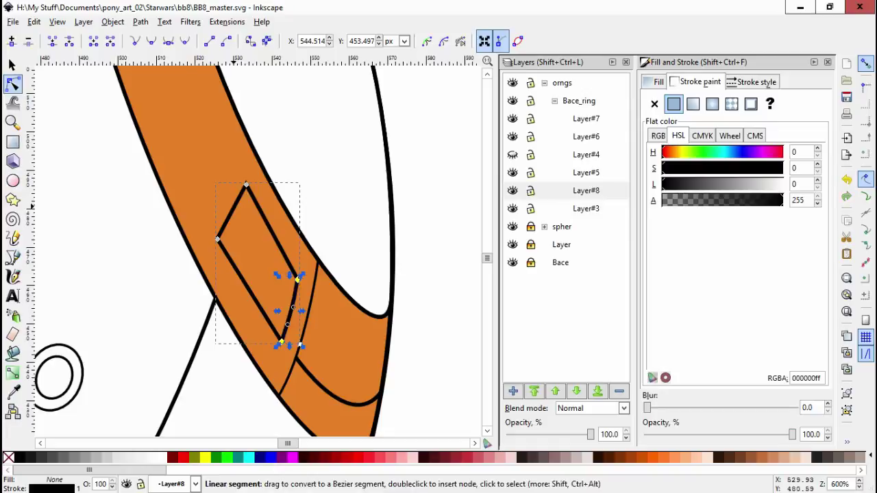
left_click_drag(272, 233, 267, 236)
scroll(300, 361, "up", 1)
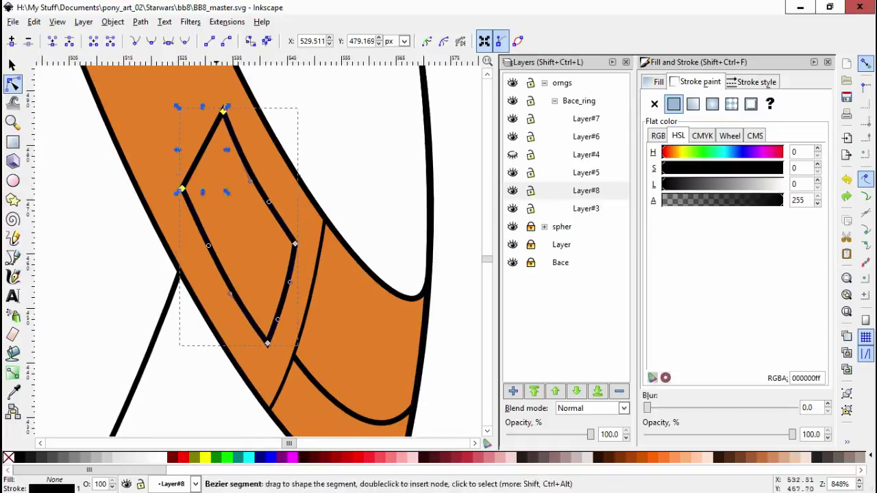
key("ctrl+z")
key("ctrl+z")
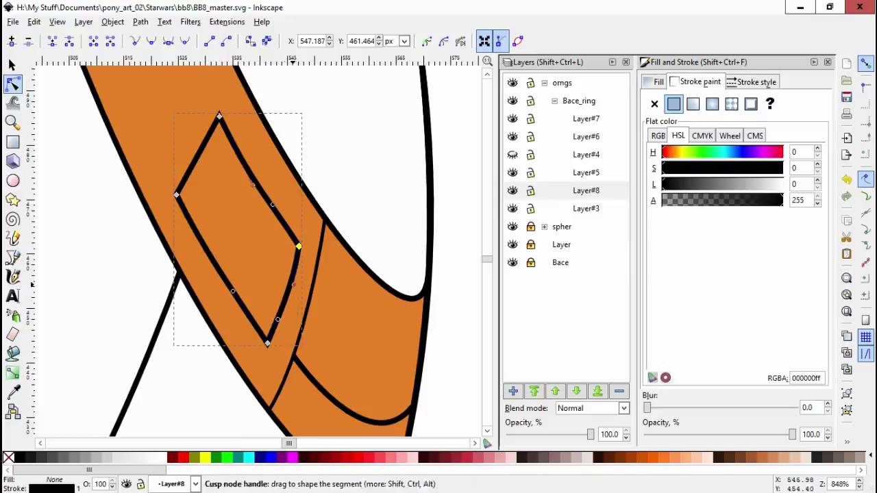
Move the panel outline's corner nodes to refine its proportions within the orange ring
left_click_drag(267, 343, 262, 347)
scroll(267, 293, "down", 2)
scroll(183, 339, "up", 2)
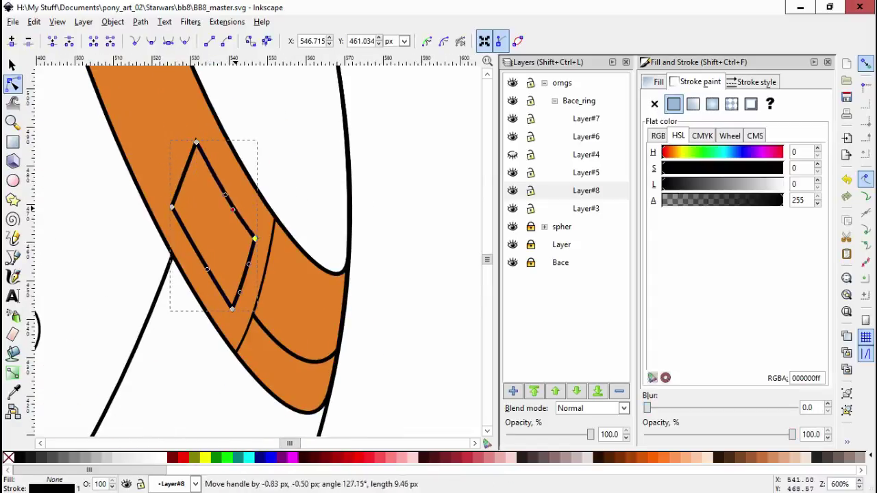
left_click_drag(254, 238, 254, 233)
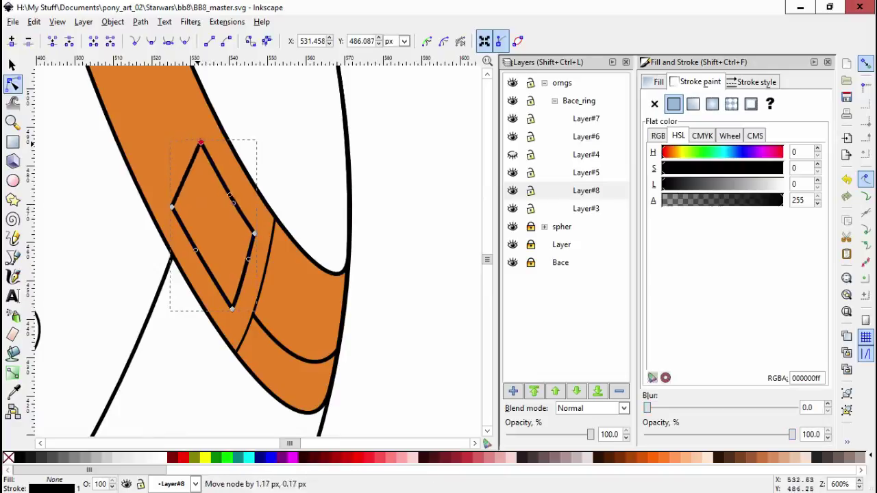
Align the panel outline's outer side with a temporary extension of the ring's lower curve, and restore that curve
left_click(197, 134, "shift")
key("ctrl+z")
left_click(211, 260)
left_click(253, 317)
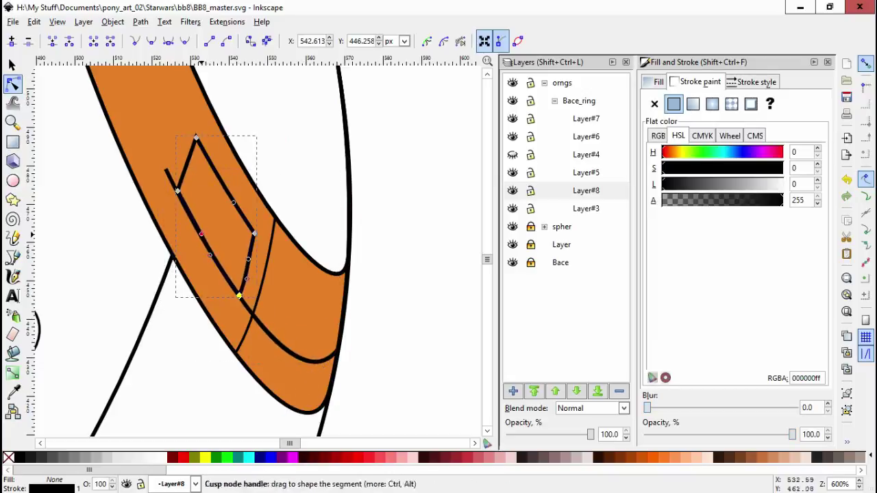
key("ctrl+z")
key("ctrl+z")
key("ctrl+z")
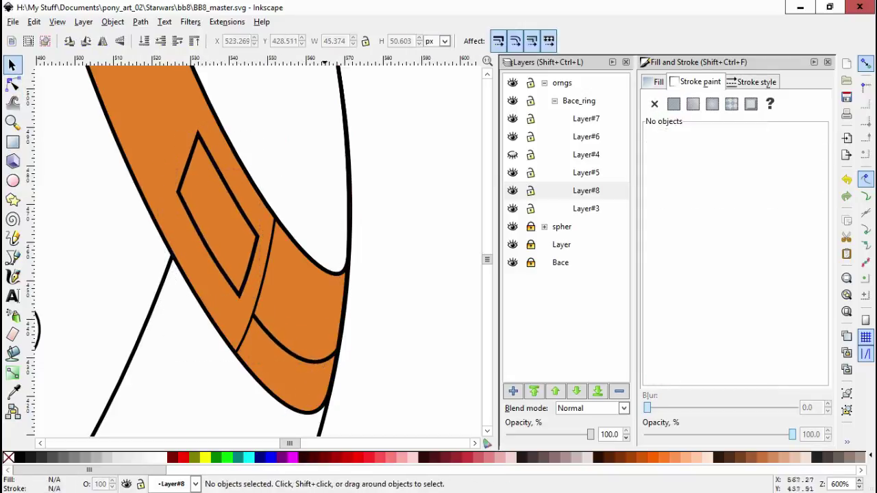
Try to adjust the two outer-side nodes of the panel outline
key("ctrl+z")
key("ctrl+z")
left_click_drag(248, 181, 173, 299)
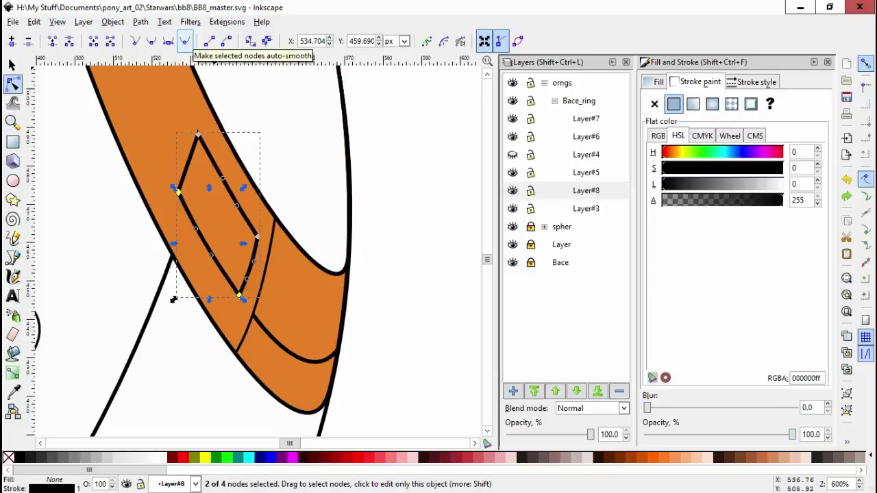
key("ctrl+z")
key("ctrl+z")
key("ctrl+z")
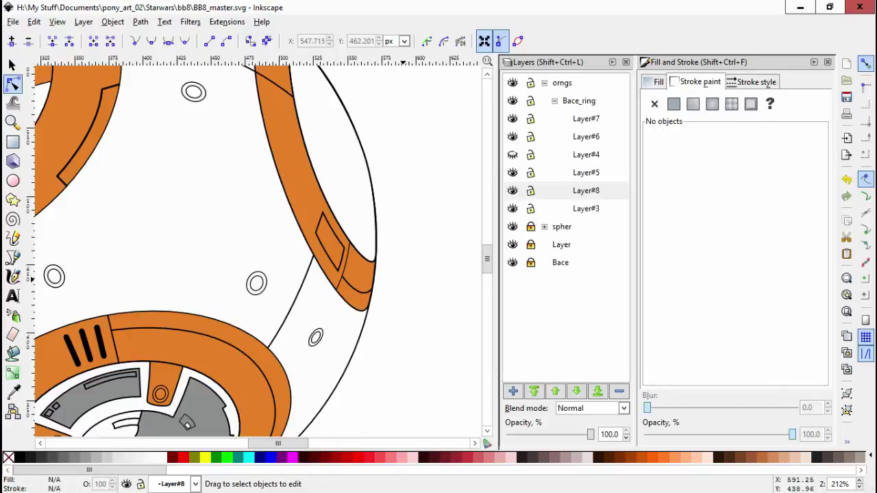
Paste the three black vent stripes beside the right orange ring and set their stroke width to 2.5 pt
key("ctrl+v")
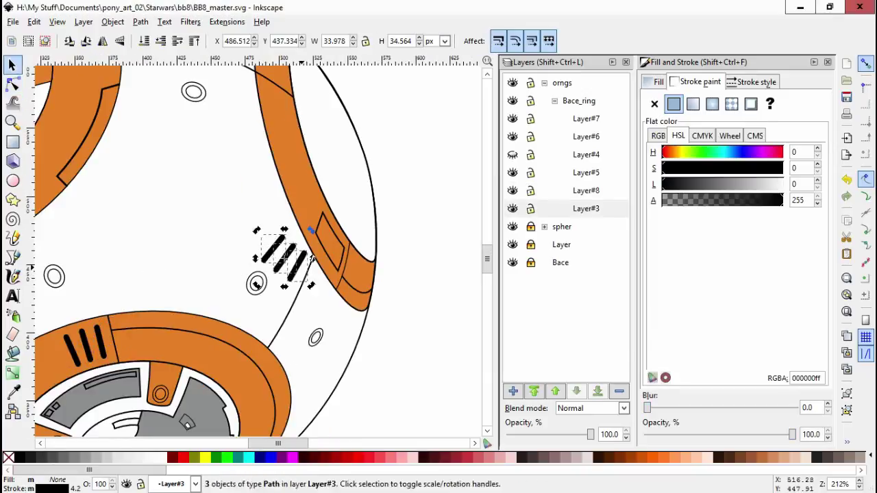
scroll(312, 259, "up", 2)
left_click(756, 81)
left_click(286, 233)
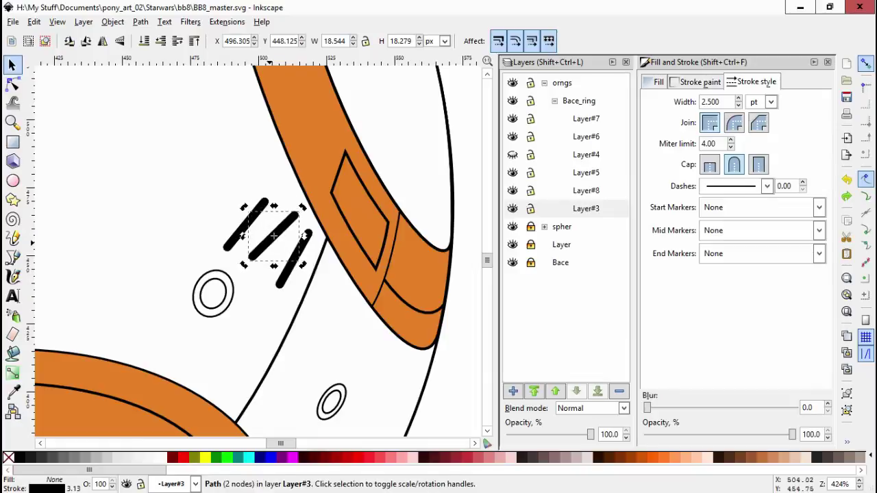
Move and rotate the upper pasted stripes so that the three fan out along the ring's edge
left_click(275, 247)
left_click_drag(252, 267, 254, 264)
left_click(231, 206)
left_click(275, 239)
left_click(274, 238)
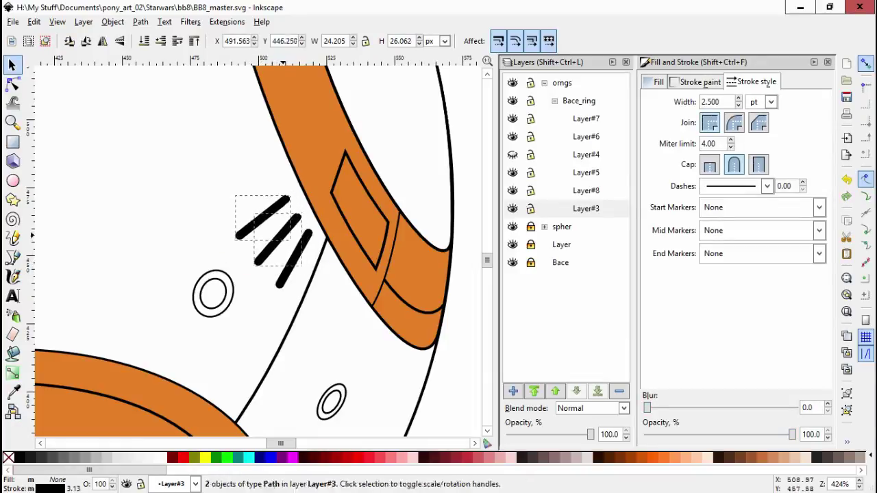
Add a fourth vent stripe and arrange the stripes into an evenly spaced fan beside the right orange ring
key("Tab")
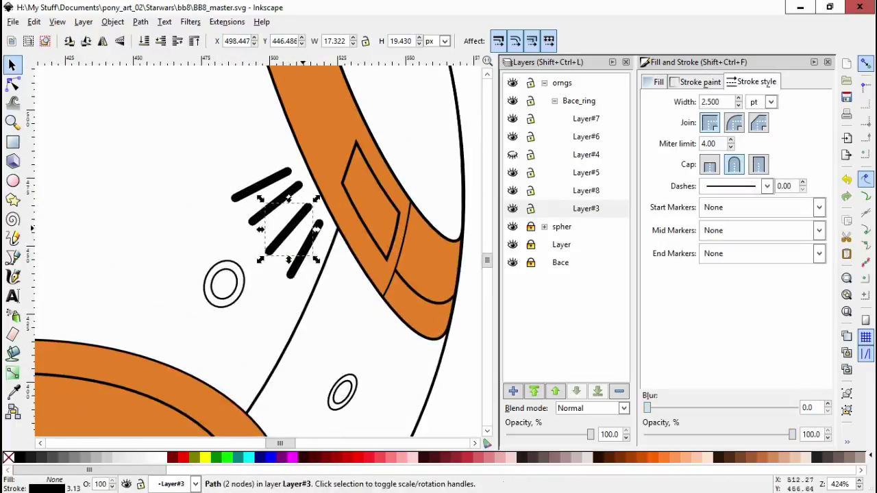
key("ctrl+Right")
key("ctrl+Up")
key("alt+Right")
key("alt+Up")
key("alt+Up")
key("alt+Up")
key("alt+Up")
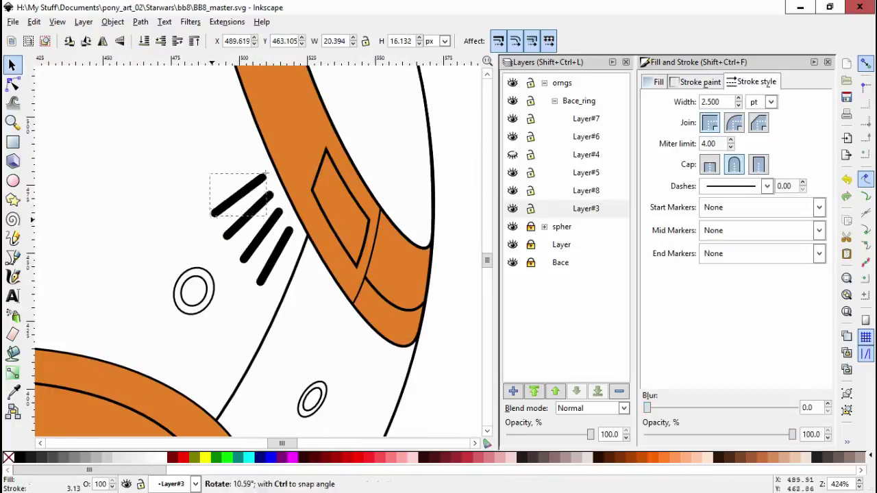
key("Escape")
Place a small orange circle on the upper end of the right orange ring and shape it to the perspective
key("5")
scroll(273, 246, "up", 5)
left_click(274, 245)
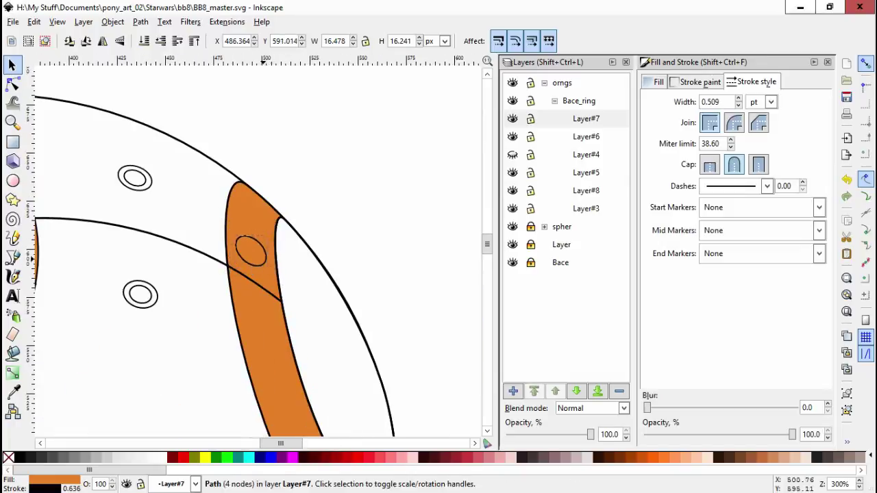
key("Escape")
Draw a narrow four-node shape in Layer#6 at the lower tip of the right ring's white ellipse
key("5")
scroll(263, 255, "up", 6)
key("ctrl+Page_Down")
key("ctrl+Page_Down")
key("ctrl+Page_Down")
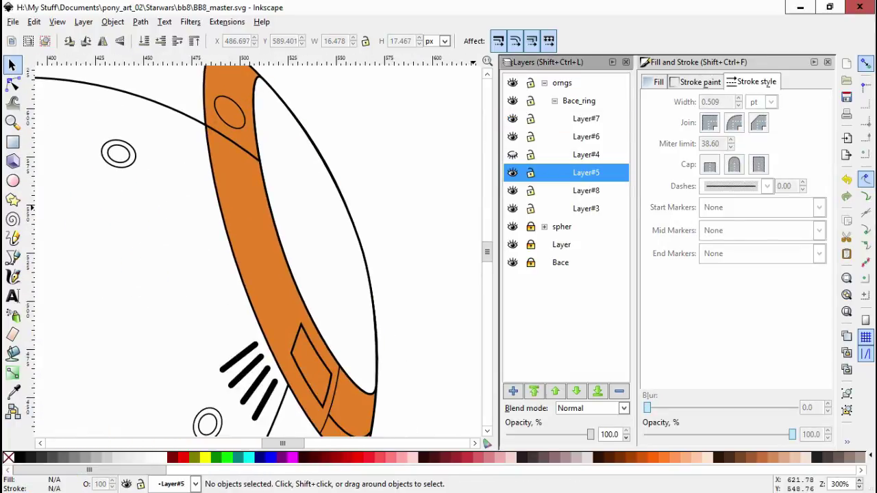
key("ctrl+Page_Up")
key("ctrl+Page_Up")
left_click(12, 256)
scroll(384, 411, "up", 2)
left_click(339, 377)
left_click(340, 376)
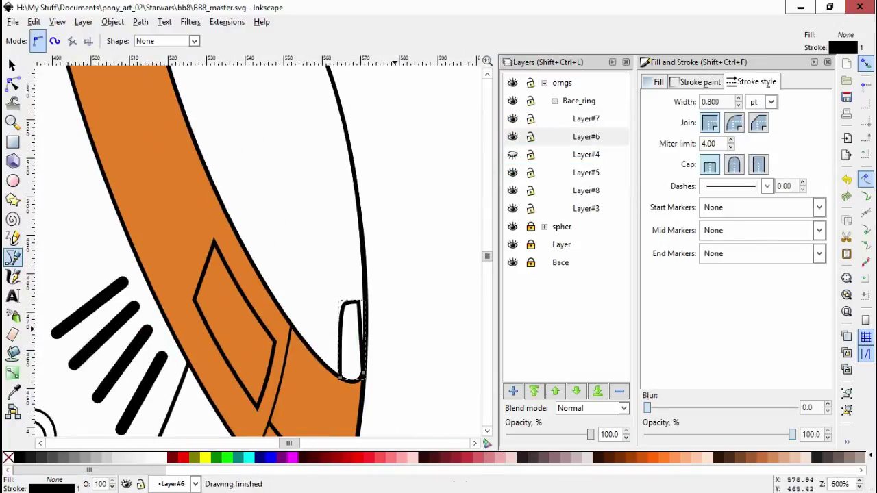
Reshape the narrow shape by moving its inner nodes closer to the sphere's outline and adjusting its handles
key("n")
scroll(343, 336, "up", 2)
left_click_drag(297, 264, 310, 265)
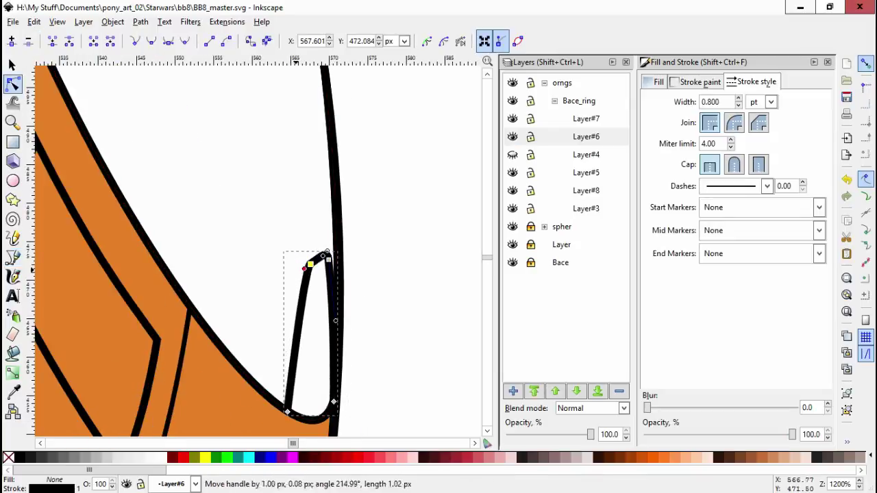
left_click_drag(287, 412, 299, 418)
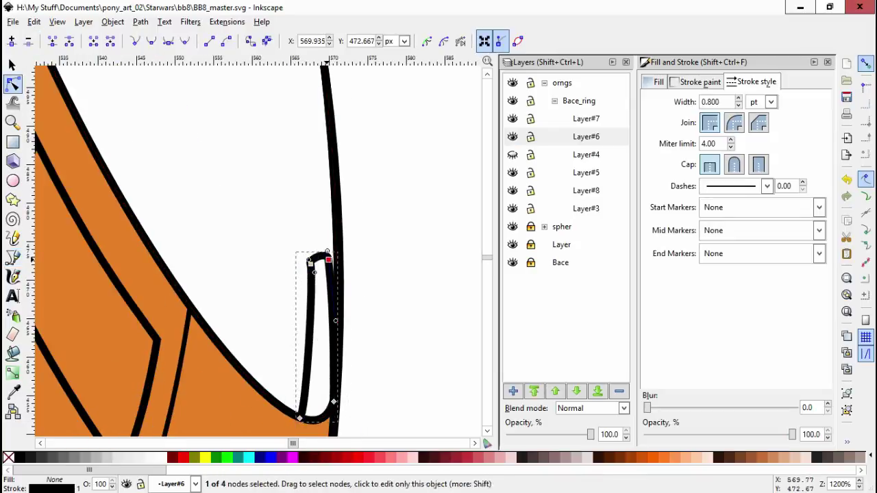
scroll(411, 362, "down", 4)
Place and rotate a second narrow four-node shape near the upper tip of the right ring's white ellipse
key("Escape")
key("s")
left_click(299, 144)
left_click(300, 144)
left_click_drag(305, 114, 343, 335)
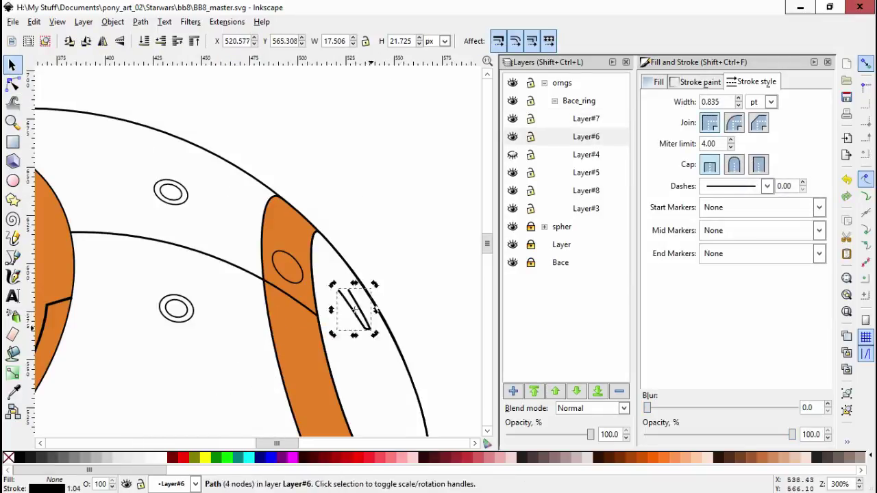
scroll(326, 289, "up", 3)
left_click_drag(313, 196, 313, 211)
Edit the second narrow shape's nodes to fit it into the upper tip of the white ellipse
scroll(301, 301, "up", 1)
key("n")
key("Escape")
left_click(358, 364)
scroll(376, 299, "down", 4)
key("Escape")
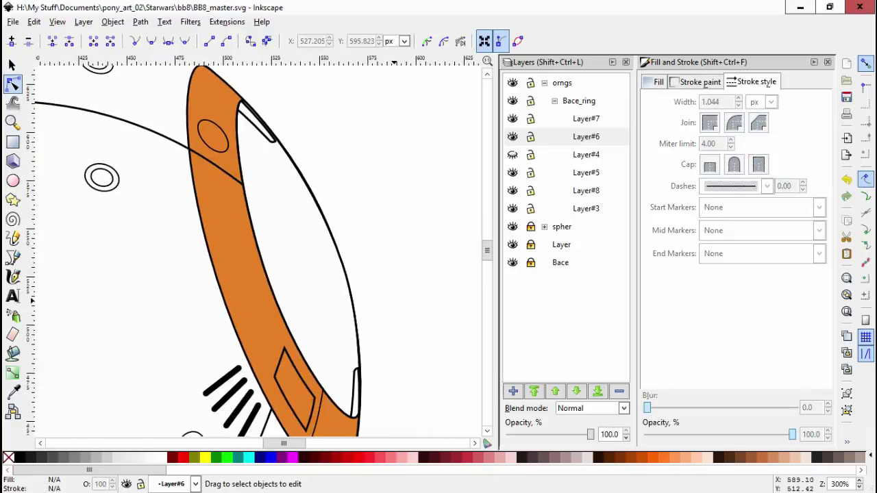
Adjust the two upper nodes of the narrow shape at the lower tip of the right ring's white ellipse
scroll(342, 308, "up", 2)
left_click(345, 313)
scroll(345, 313, "down", 2)
scroll(332, 245, "up", 2)
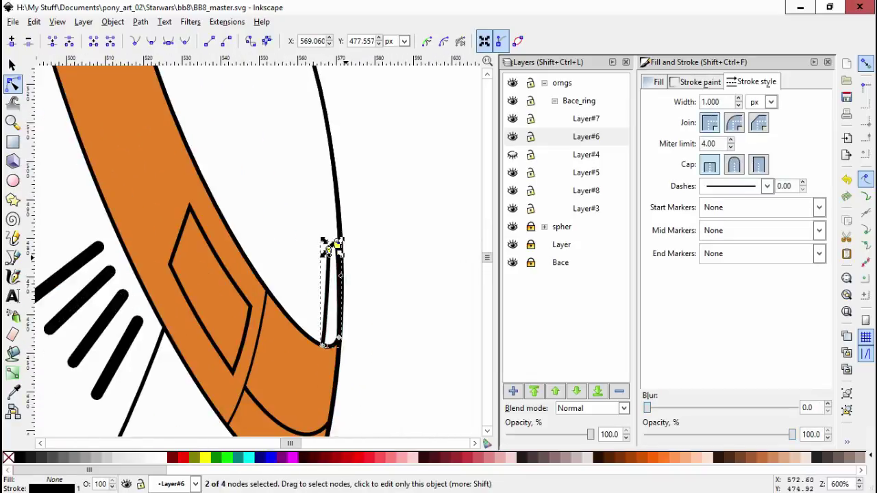
key("Escape")
scroll(343, 308, "down", 3)
Draw two straight guide lines in Layer#4 from the right orange ring across the white ellipse to the sphere's outline
key("b")
scroll(397, 305, "up", 1)
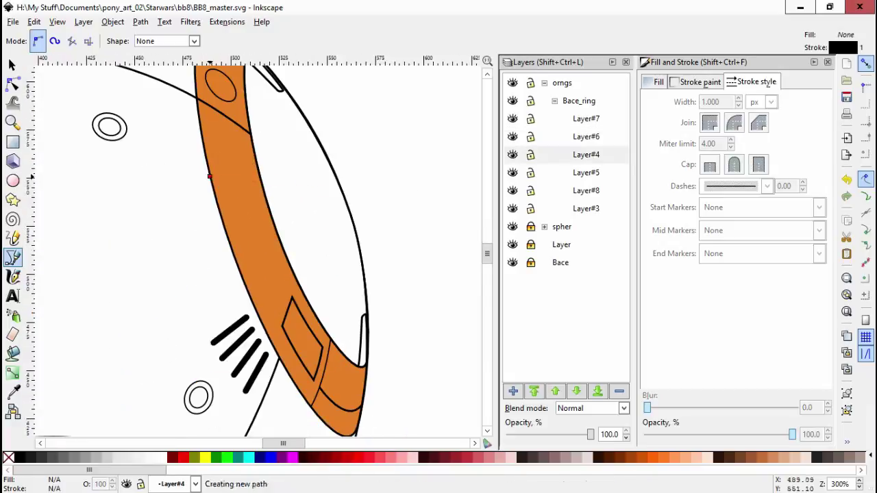
key("n")
left_click_drag(240, 241, 240, 238)
key("Up")
key("Up")
key("Escape")
key("plus")
key("plus")
key("b")
left_click_drag(263, 189, 305, 193)
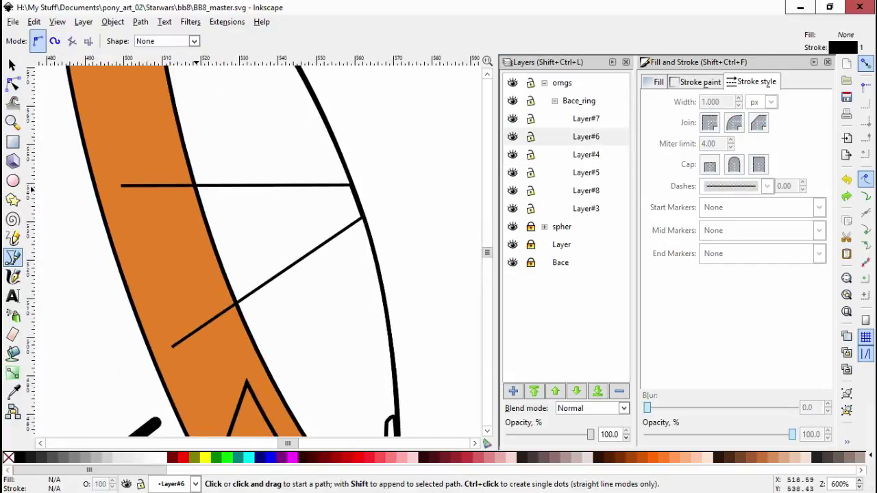
Draw a four-sided panel with rounded outer corners in Layer#6 against the orange ring's inner edge and hide Layer#4
left_click(196, 186)
key("n")
key("Escape")
key("minus")
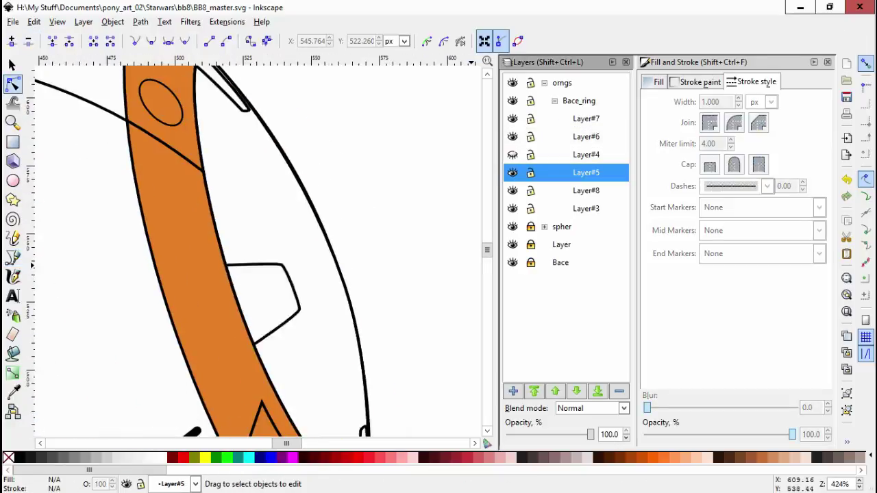
Draw a narrow tilted ellipse in Layer#5 between the four-sided panel and the sphere's outline
key("s")
left_click(257, 411)
mouse_move(257, 410)
left_mouse_down()
mouse_move(302, 370)
mouse_move(300, 352)
left_mouse_up()
key("Escape")
key("minus")
key("e")
left_click_drag(296, 239, 395, 324)
key("n")
key("ctrl+a")
key("s")
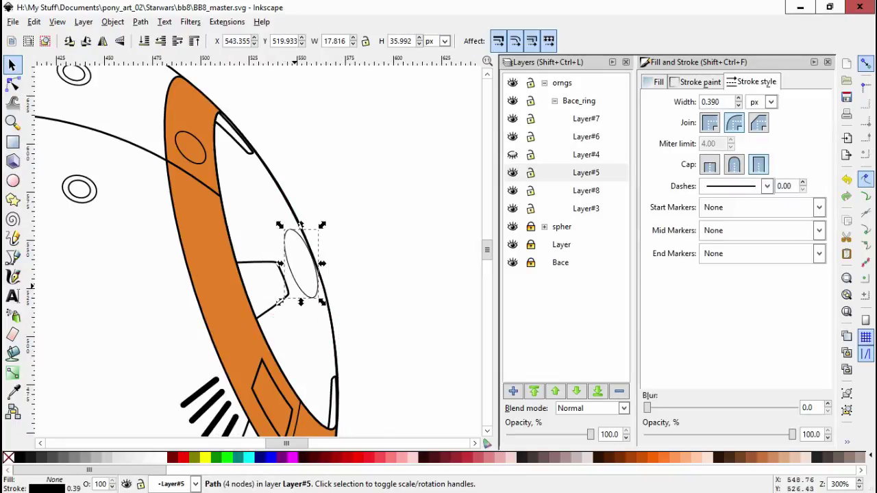
Enlarge the tilted ellipse and adjust its end and side nodes
left_click(324, 291)
left_click(299, 270)
key("n")
key("plus")
key("plus")
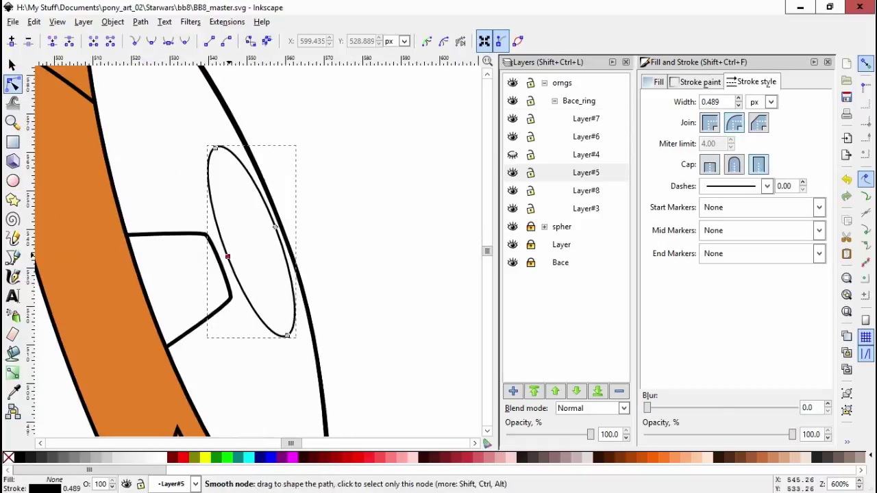
left_click(214, 147)
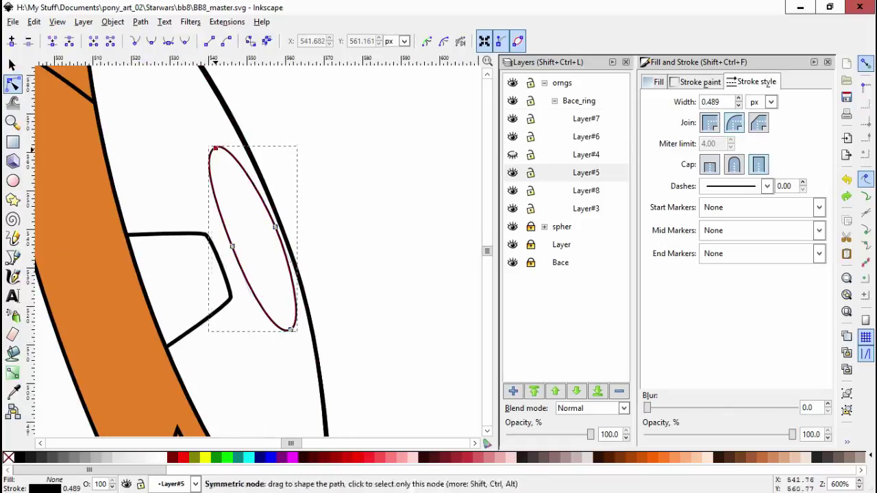
Rotate the tilted ellipse slightly and refine its fit along the sphere's outline
key("space")
left_click_drag(297, 328, 291, 335)
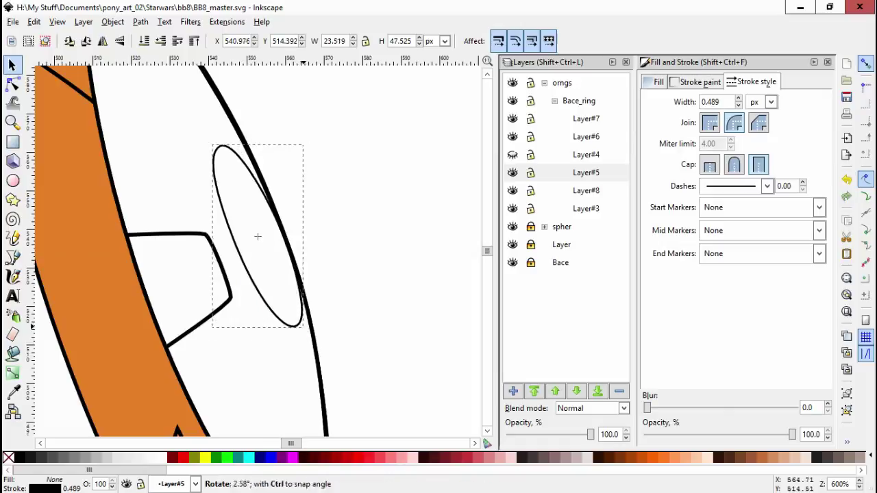
key("Escape")
key("minus")
key("minus")
key("ctrl+z")
key("n")
key("Escape")
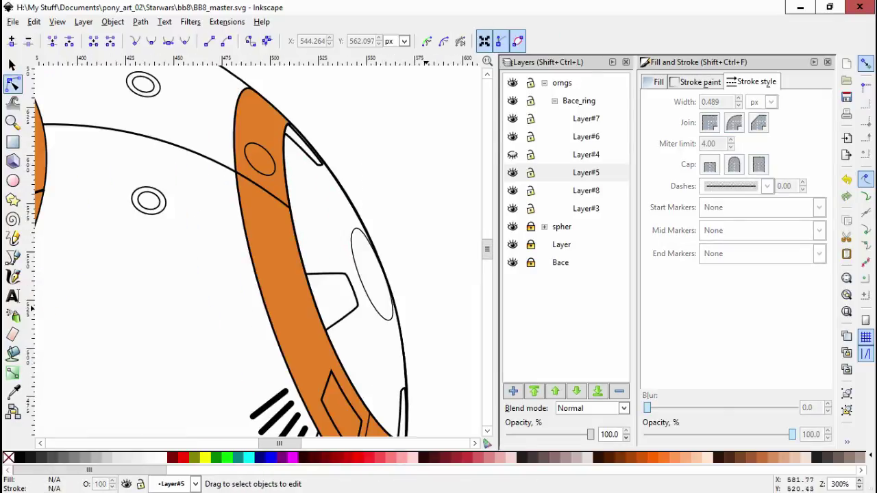
Stretch the ellipse along the sphere's outline, fit its nodes, and give it a grey fill with a 0.8 px stroke
key("s")
left_click(384, 326, "ctrl")
left_click_drag(393, 344, 404, 384)
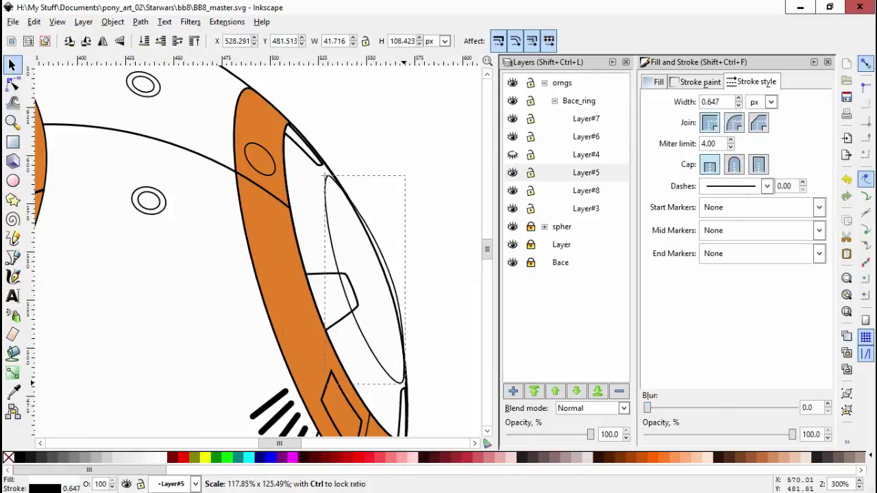
key("n")
scroll(350, 288, "up", 1)
left_click_drag(399, 276, 400, 277)
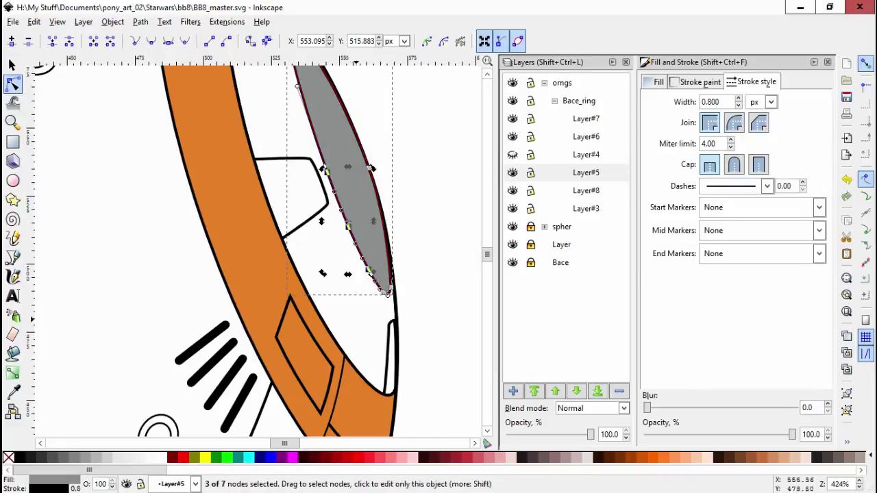
Try to extend the grey ellipse's lower nodes around the side panel and down to the white ellipse's lower tip
left_click_drag(386, 291, 376, 374)
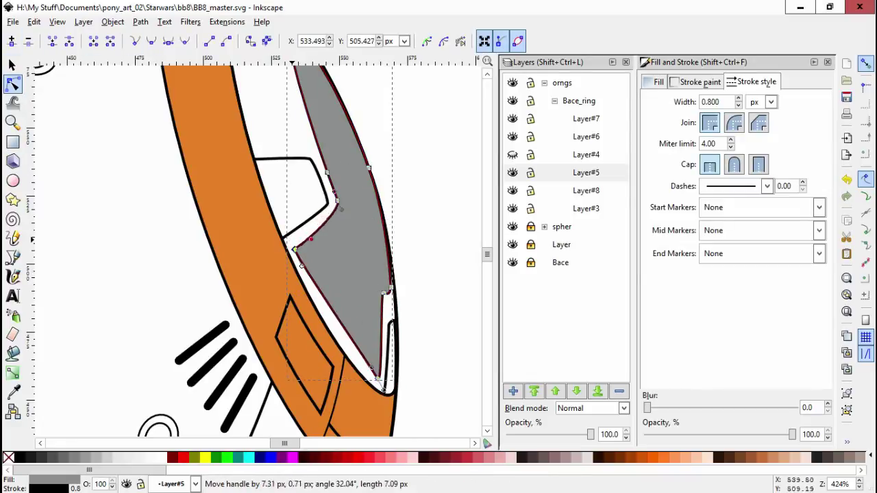
scroll(387, 293, "up", 3)
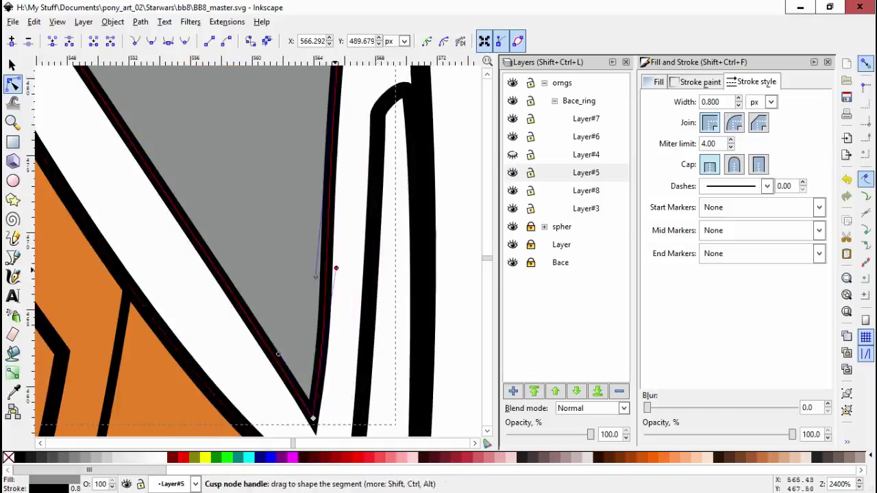
scroll(342, 92, "down", 2)
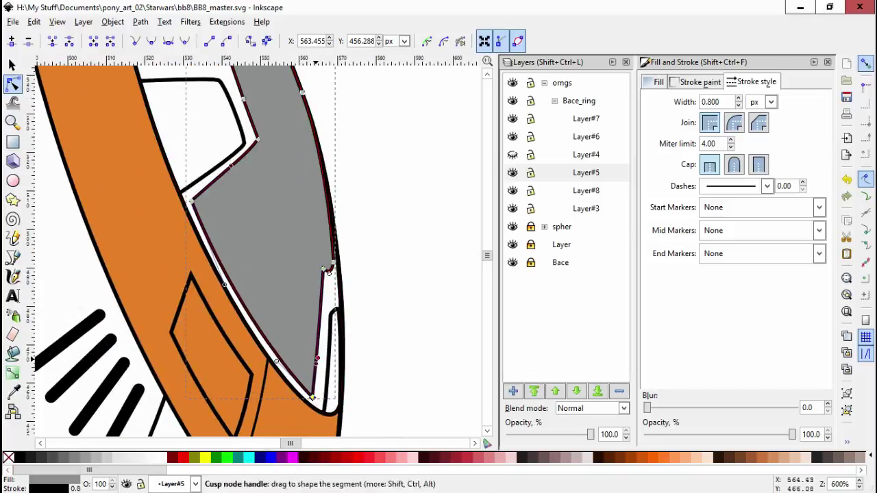
key("Escape")
key("minus")
key("minus")
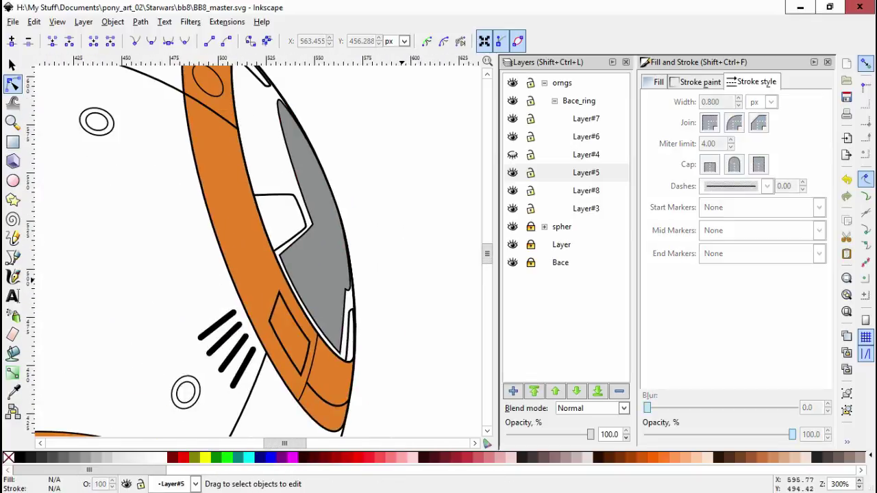
Place a smaller tilted ellipse inside the grey ellipse in Layer#5
left_click(322, 226)
left_click(319, 193)
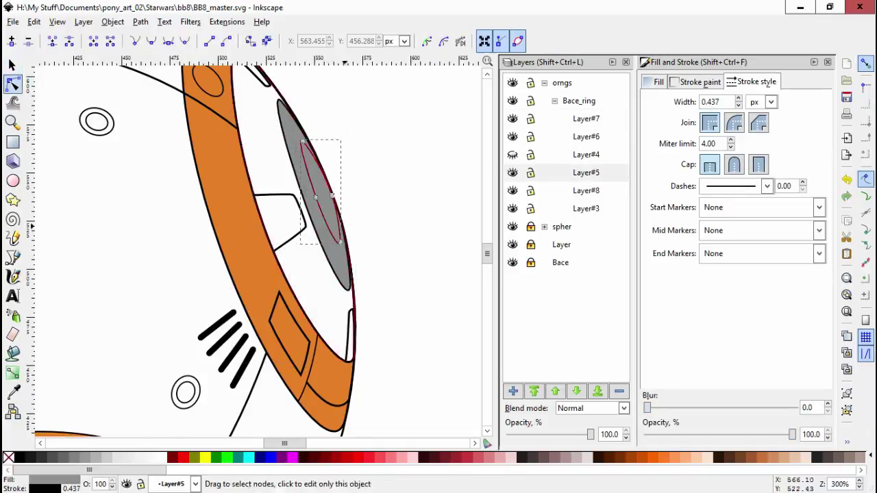
scroll(328, 130, "up", 2)
scroll(314, 191, "down", 2)
key("s")
left_click(325, 245)
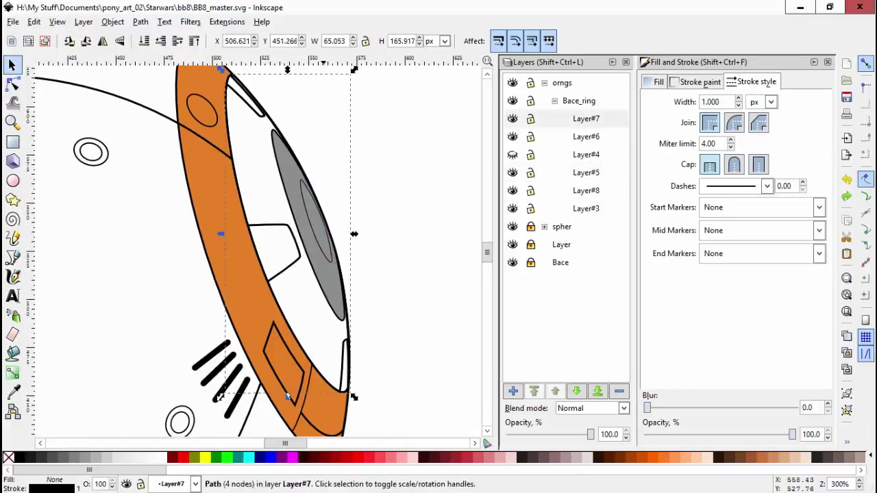
Fit the inner ellipse against the grey ellipse's outer edge and make it white
left_click(327, 239)
scroll(379, 227, "up", 2)
key("n")
key("s")
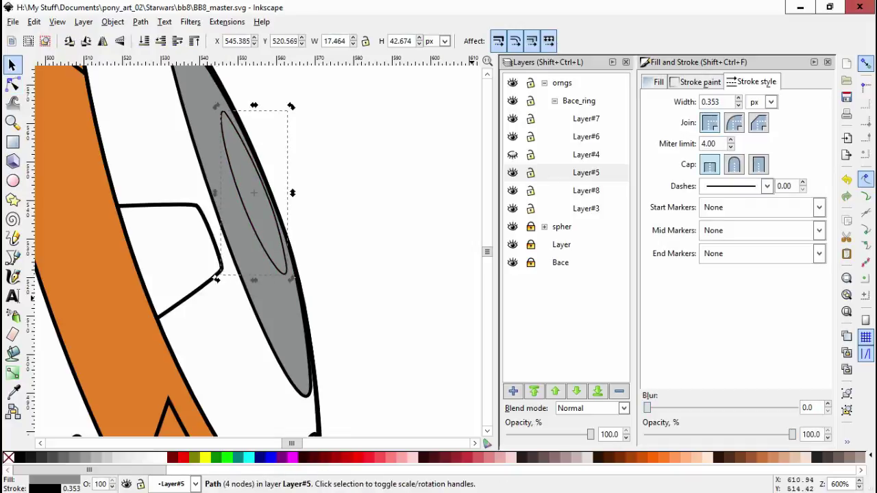
left_click(348, 261)
scroll(348, 261, "down", 1)
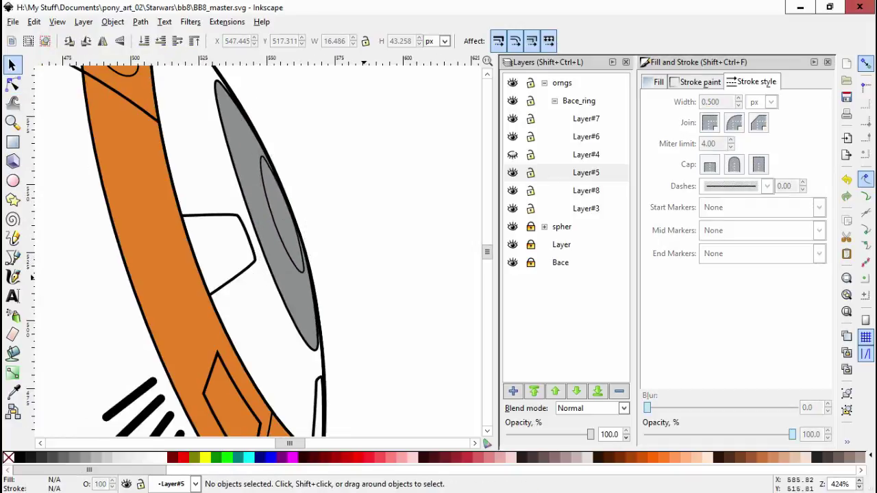
scroll(350, 261, "down", 1)
left_click(279, 221)
key("Escape")
Reshape the grey ellipse's lower half around the side panel and down towards the white ellipse's lower tip
key("n")
left_click(331, 320)
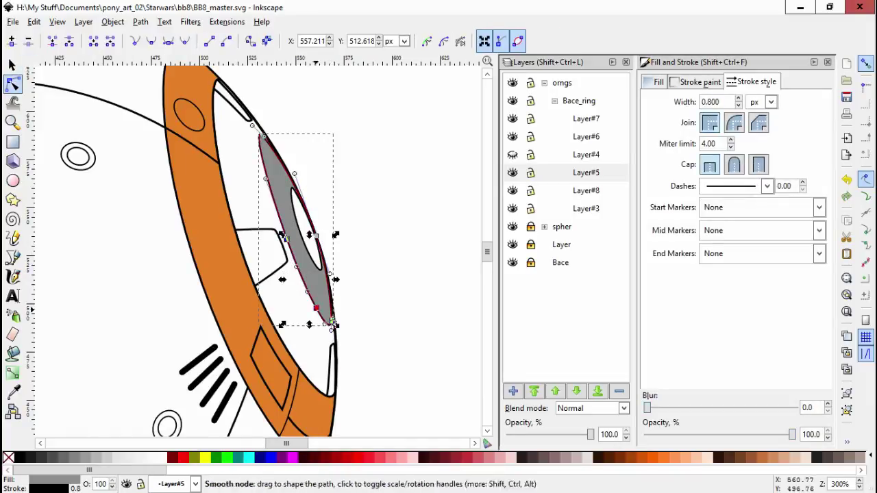
scroll(331, 320, "up", 2)
key("ctrl+z")
key("ctrl+z")
key("ctrl+z")
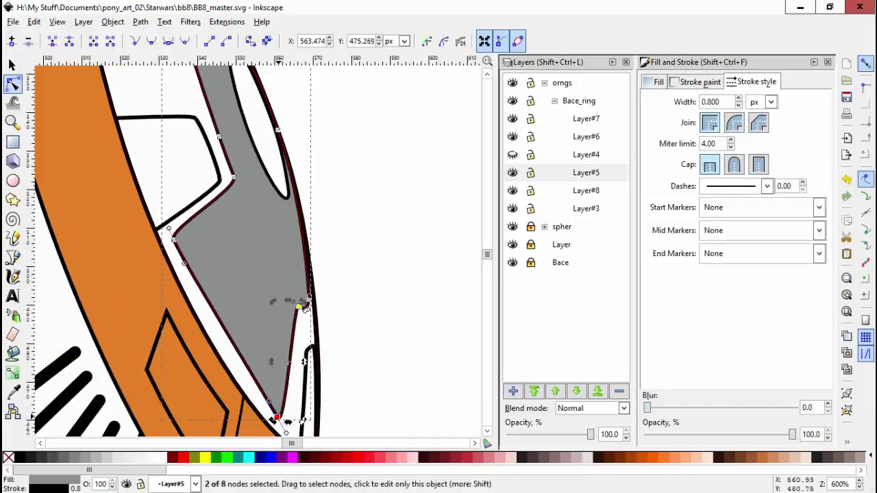
Refine the grey shape's corner below the side panel and its bottom tip so they parallel the ring's edge
left_click(165, 240)
scroll(302, 259, "down", 3)
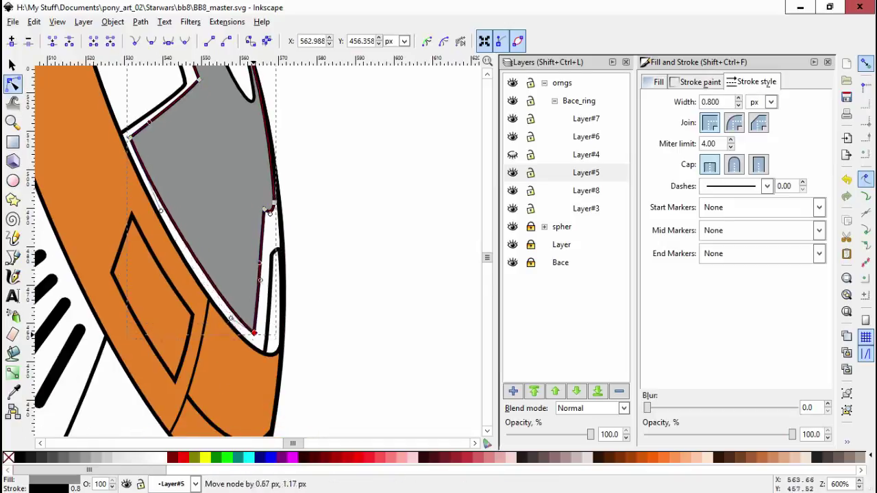
left_click(364, 186)
scroll(341, 310, "down", 3)
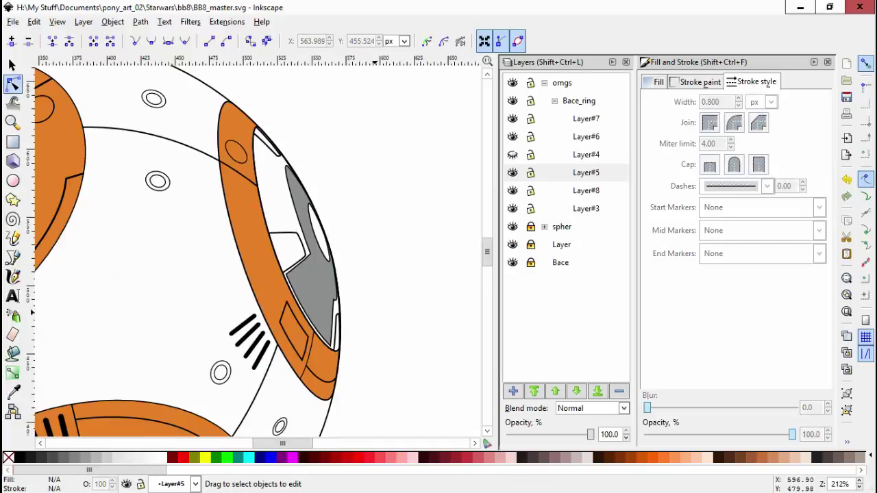
Delete the white inner ellipse and draw a closed path in Layer#5 that curves along the sphere's outline and overlaps the orange ring
scroll(359, 282, "up", 1)
left_click(301, 226)
key("Delete")
left_click(13, 238)
left_click(13, 257)
mouse_move(283, 163)
left_mouse_down()
mouse_move(338, 299)
mouse_move(322, 301)
left_mouse_up()
key("Return")
key("n")
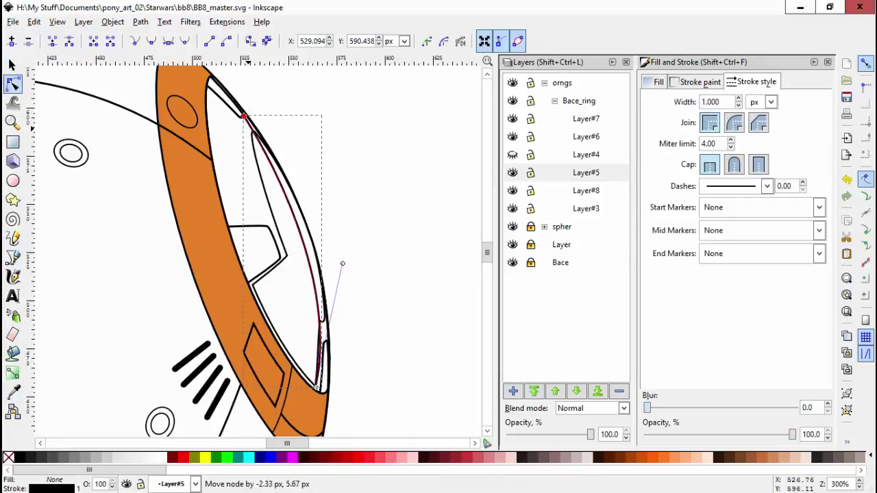
key("b")
key("d")
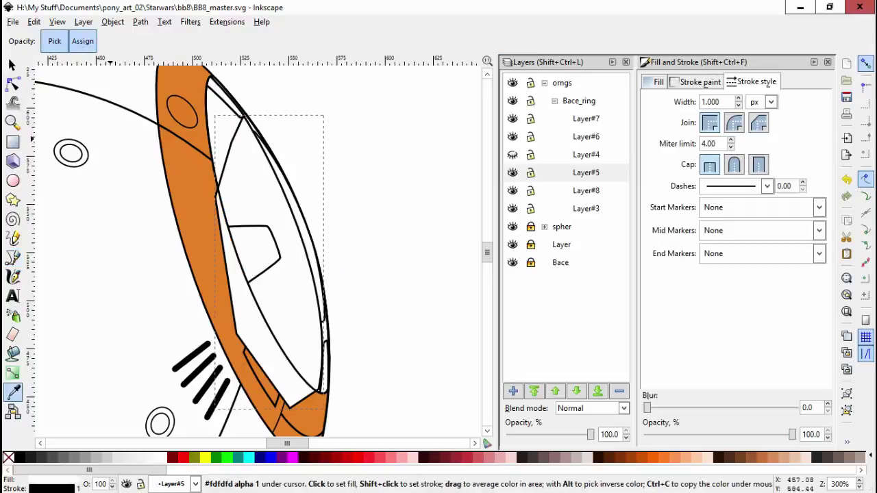
Trim the grey shape along the drawn curve, leaving a thin white strip beside the outline, and lock Layer#7 and Layer#8
key("s")
left_click(371, 269, "shift")
key("Escape")
left_click(288, 226)
left_click(113, 22)
left_click(586, 191)
left_click(310, 316)
key("Escape")
left_click(310, 315, "ctrl")
key("ctrl+z")
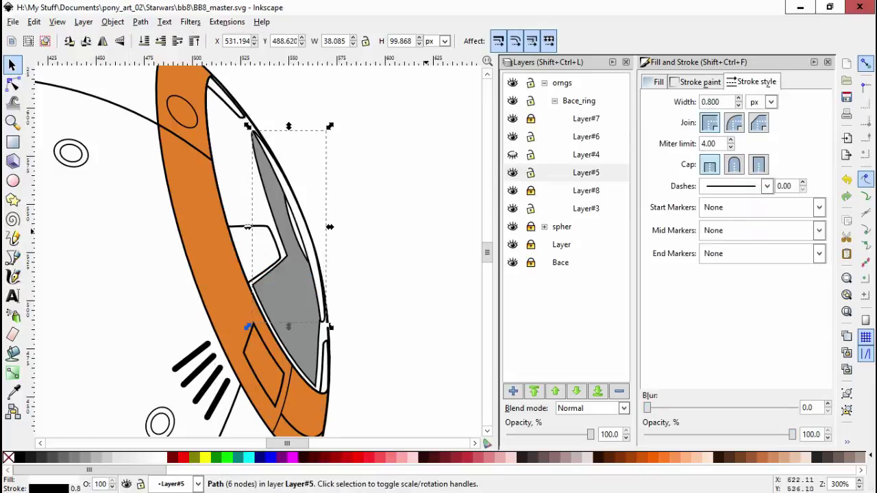
Scale the small white ellipse to fit between the grey shape and the sphere's outline
key("Escape")
scroll(324, 240, "up", 1)
left_click(295, 206)
left_click_drag(261, 218, 255, 218)
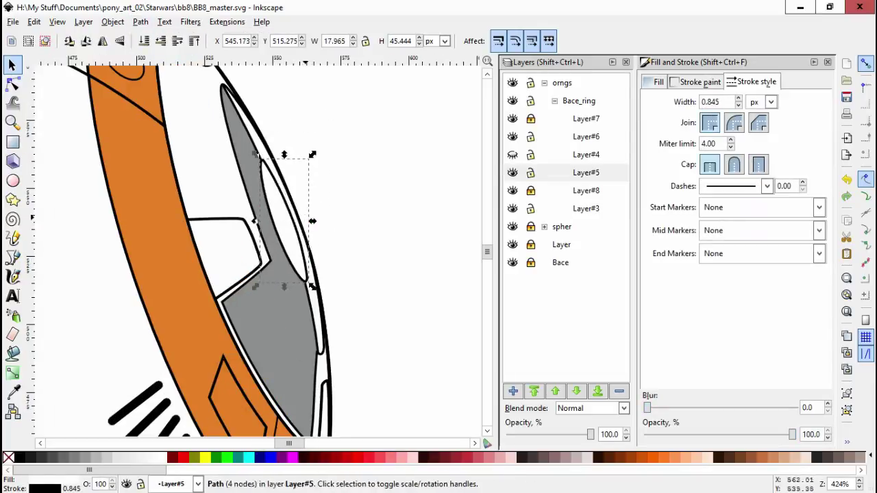
Adjust the small white ellipse's lower and outer nodes to follow the thin strip along the sphere's outline
key("n")
scroll(312, 295, "up", 2)
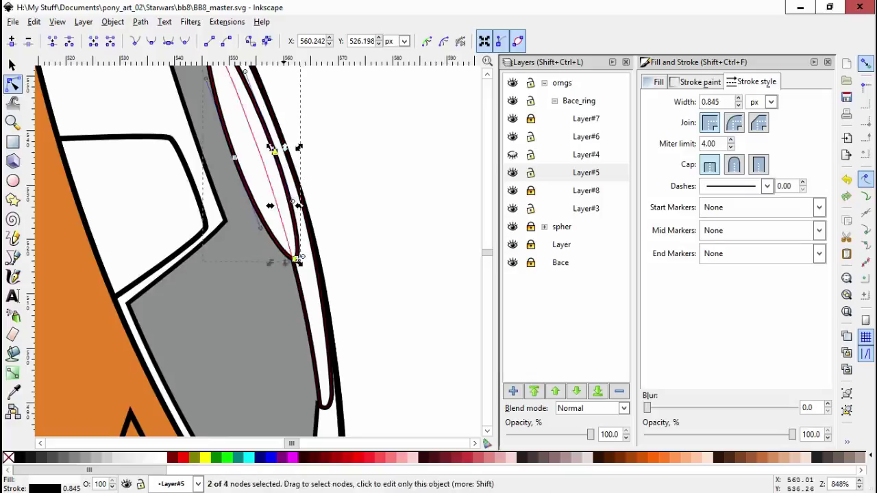
left_click_drag(296, 259, 312, 384)
left_click_drag(299, 271, 293, 260)
scroll(379, 287, "down", 2)
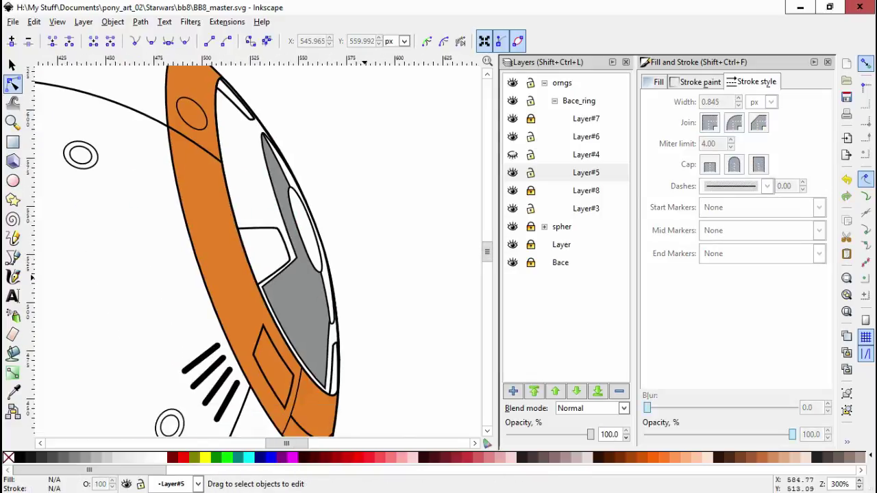
Draw an angled two-segment line across the grey shape's corner below the side panel
key("s")
left_click(370, 260)
scroll(360, 237, "down", 2)
scroll(339, 274, "up", 2)
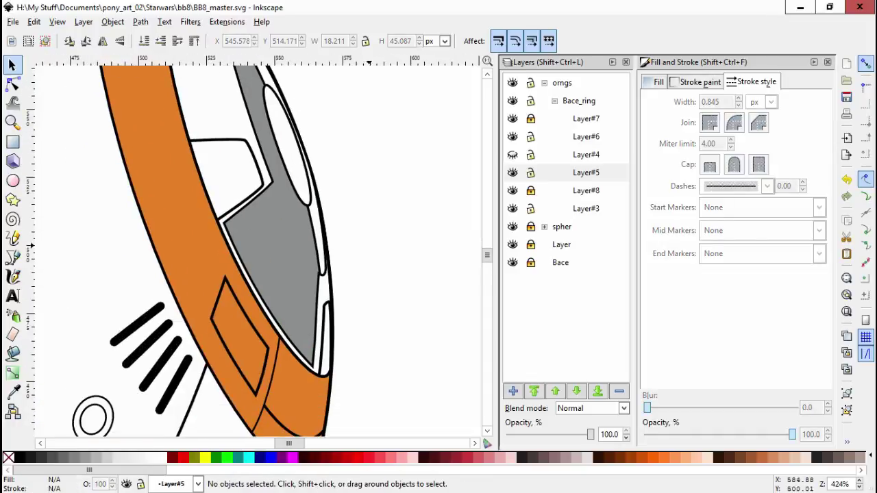
left_click(267, 219)
key("b")
left_click(258, 196)
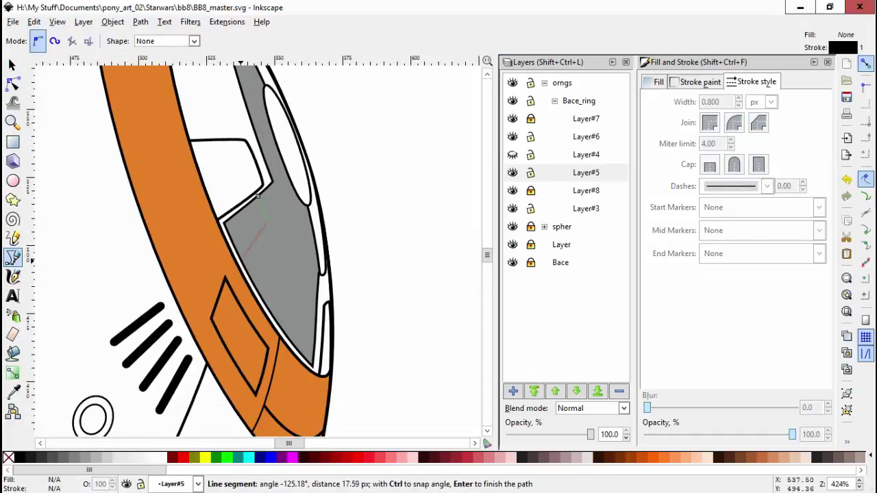
left_click(239, 259)
key("Return")
key("s")
key("Escape")
Draw a narrow four-sided detail near the lower end of the grey shape and adjust its upper corner
key("b")
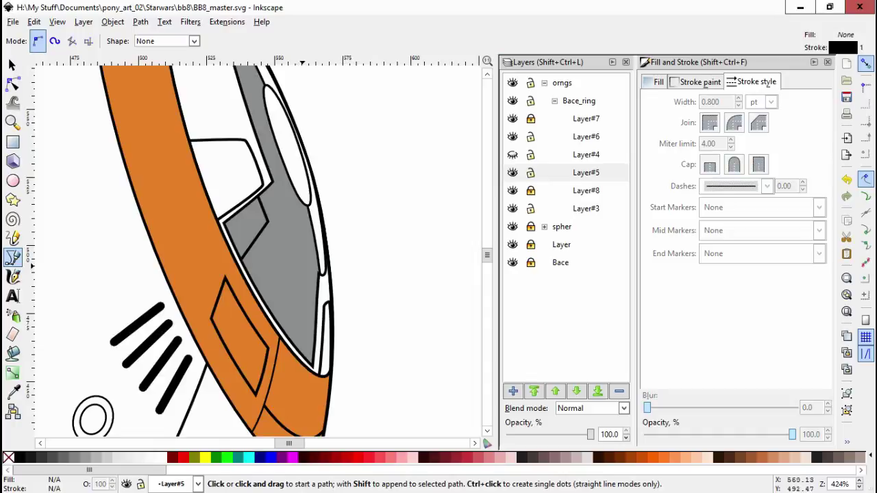
left_click(301, 266)
key("n")
left_click_drag(304, 264, 306, 260)
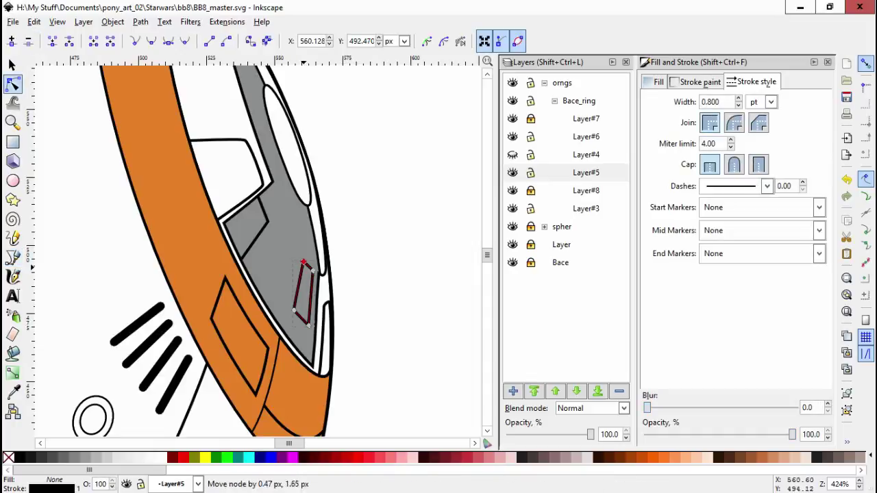
Draw a second small four-sided detail over the lower segment of the angled line in the grey shape
key("b")
key("d")
key("n")
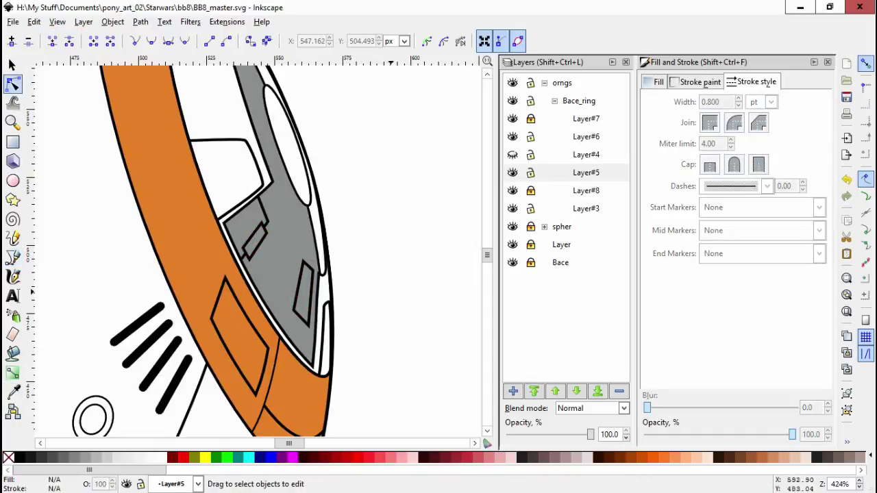
On Layer#6, bucket-fill the three small tabs inside the right ring with orange and remove the outlines from these fills
scroll(375, 223, "up", 1)
scroll(206, 246, "down", 2)
scroll(206, 247, "up", 1)
key("shift+F7")
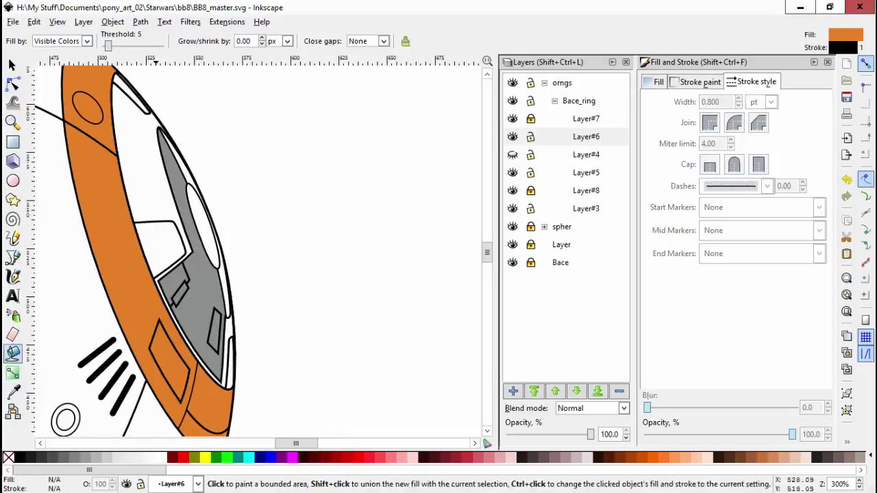
key("s")
key("shift+Page_Up")
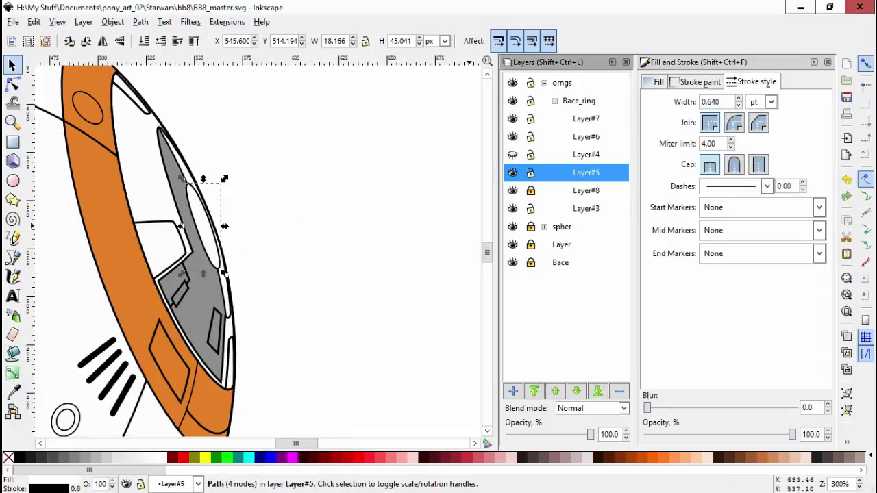
key("Page_Up")
key("shift+F7")
left_click(159, 246)
key("s")
left_click(231, 370, "shift")
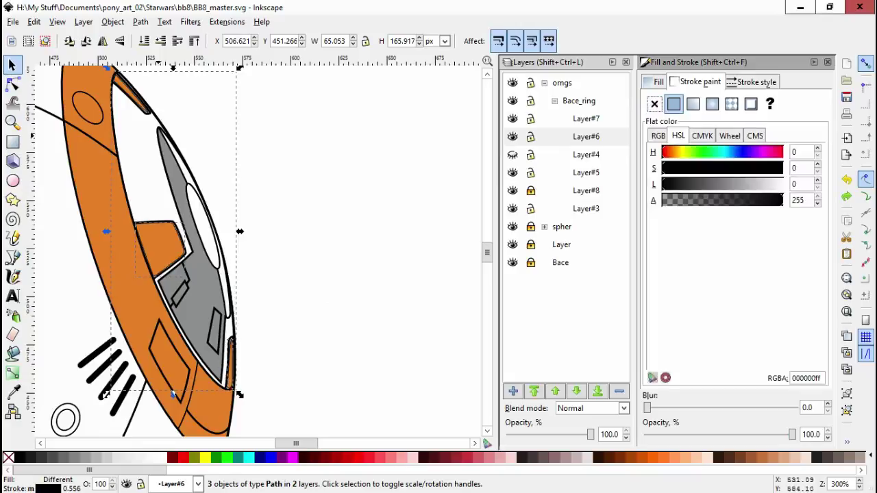
Adjust the nodes of the orange fill in the right ring's lower sliver tab to reach the tab's black outline
scroll(233, 394, "up", 4)
left_click(230, 295)
key("n")
left_click(210, 397)
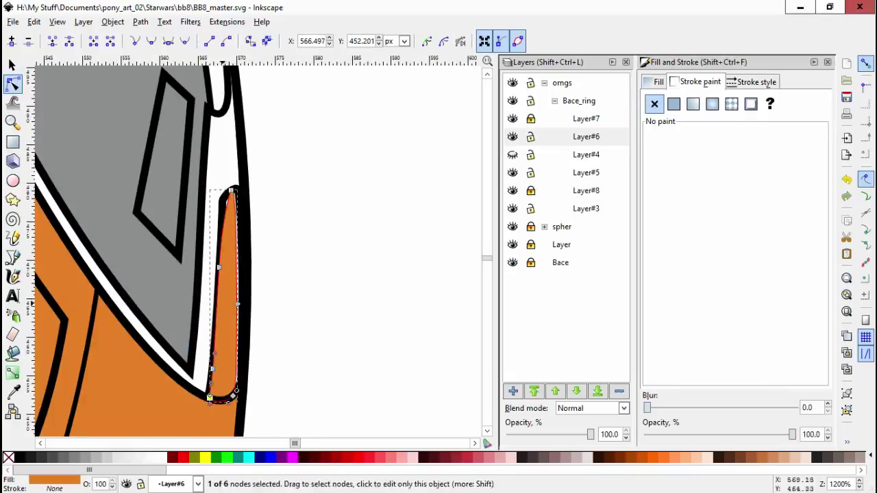
key("s")
Stretch the corner nodes of the upper tab's orange fill to meet the tab's black outline
key("Tab")
key("Tab")
key("Tab")
key("Tab")
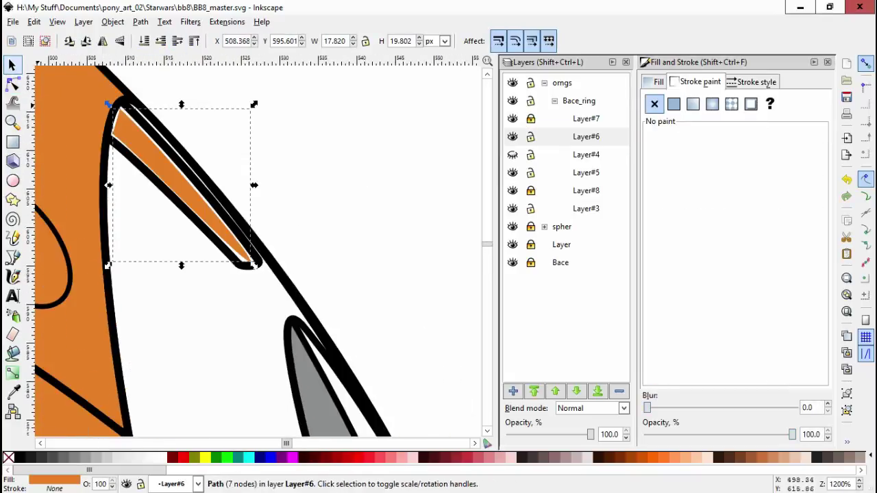
key("n")
left_click(254, 264)
left_click_drag(271, 267, 271, 267)
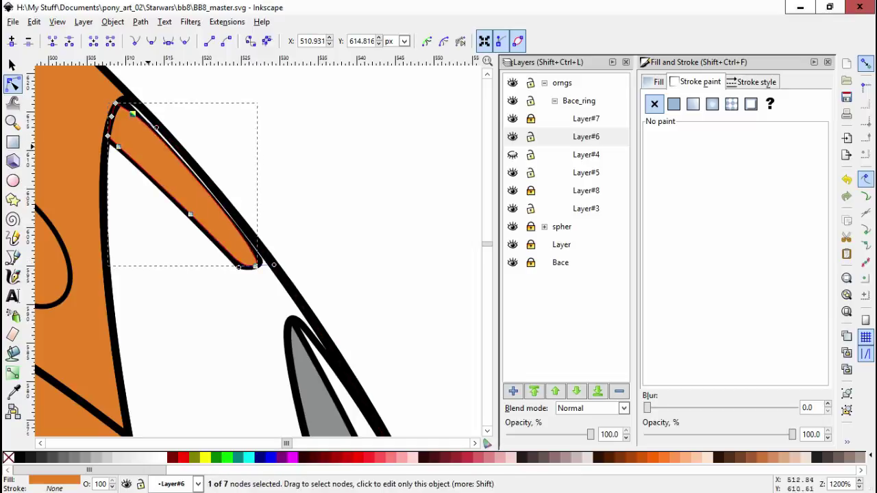
key("Escape")
Draw a small orange circle with a 0.800 pt black stroke, convert it to a path and place it on the middle tab
key("grave")
key("e")
left_click_drag(348, 202, 373, 220)
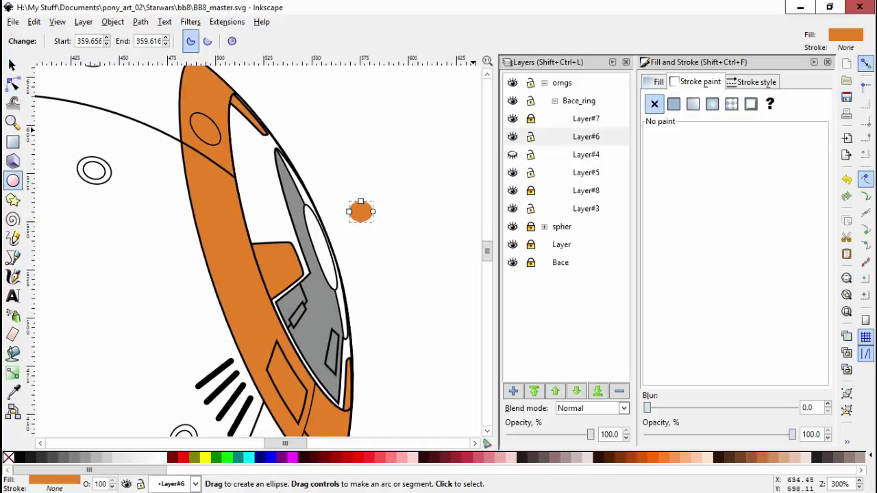
key("n")
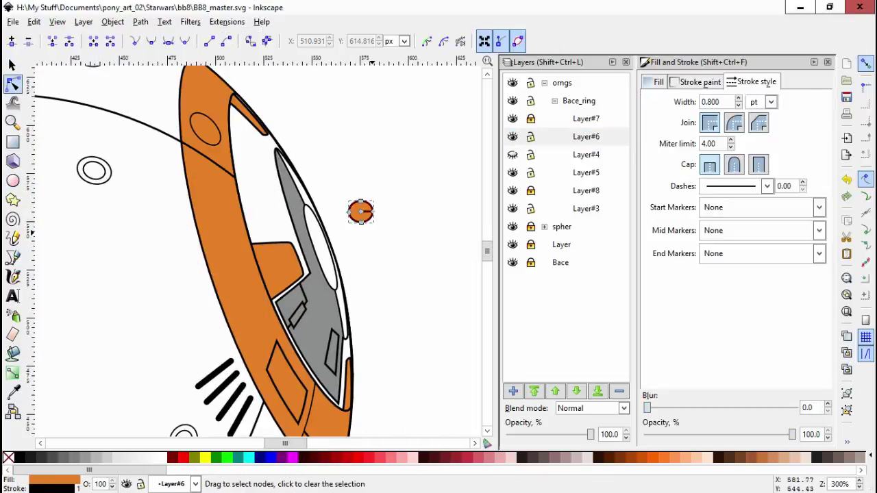
scroll(372, 232, "up", 3)
scroll(352, 221, "down", 3)
key("s")
left_click_drag(350, 205, 246, 280)
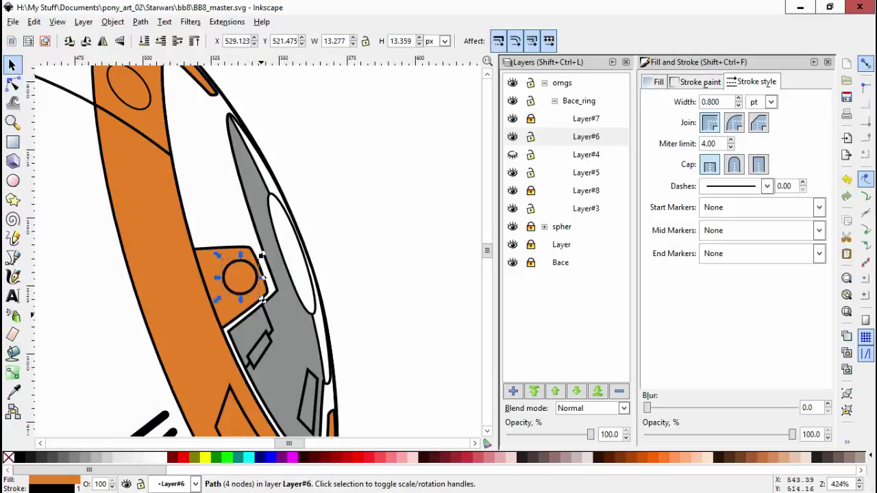
Squash and tilt the middle tab's circle into an ellipse and add a smaller copy inside it
scroll(250, 281, "up", 2)
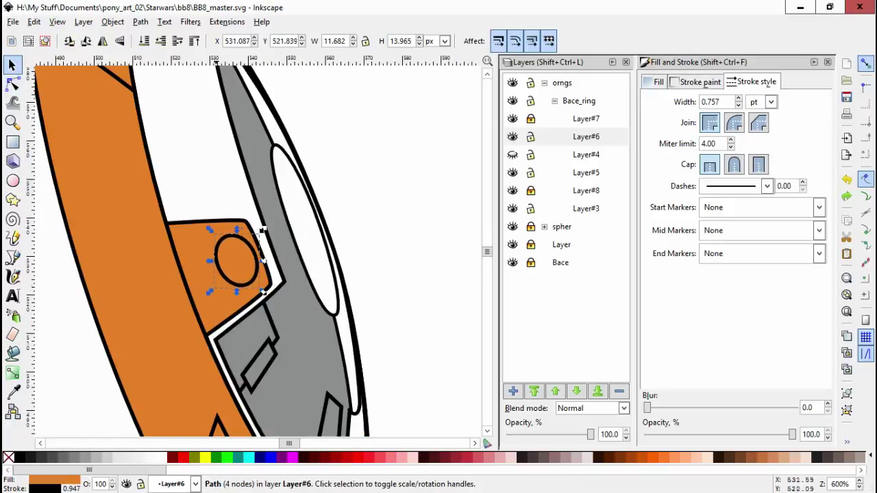
scroll(261, 226, "down", 3)
scroll(267, 165, "up", 2)
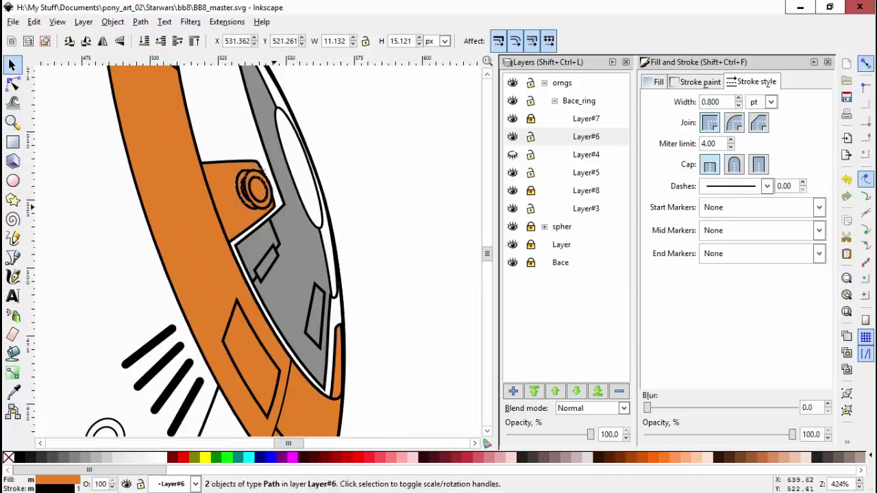
Place a very narrow copy of the double ellipse on the lower sliver tab with a 0.200 pt stroke
left_click_drag(433, 229, 321, 248)
scroll(321, 248, "up", 3)
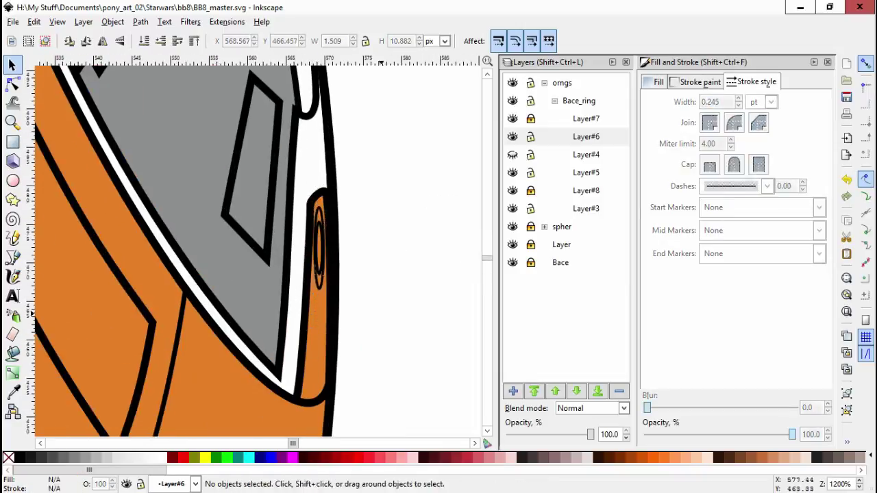
scroll(712, 101, "down", 6)
key("Escape")
scroll(375, 204, "down", 3)
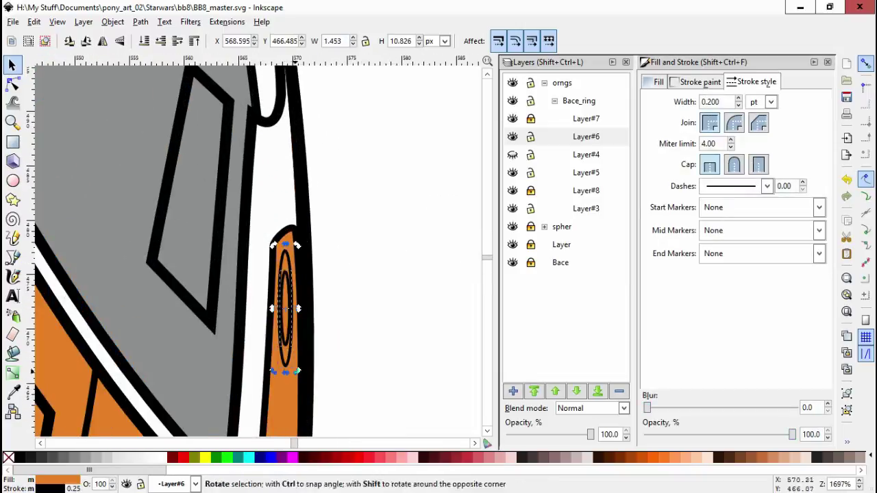
left_click(353, 384)
Place another copy of the double ellipse on the right ring's upper orange tab, scaled to fit
scroll(354, 383, "up", 3)
scroll(342, 313, "down", 2)
left_click_drag(186, 212, 226, 244)
scroll(376, 259, "down", 3)
scroll(347, 287, "down", 3)
scroll(447, 295, "down", 1)
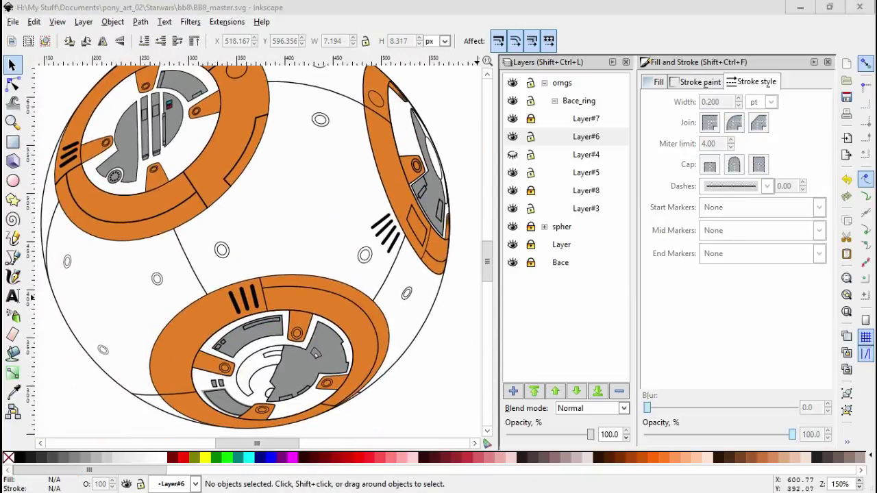
On Layer#3, draw a curved line from the sphere's left edge down to its lower-left outline
scroll(261, 246, "down", 2)
scroll(260, 246, "left", 2)
left_click(585, 209)
left_click(12, 256)
left_click(96, 168)
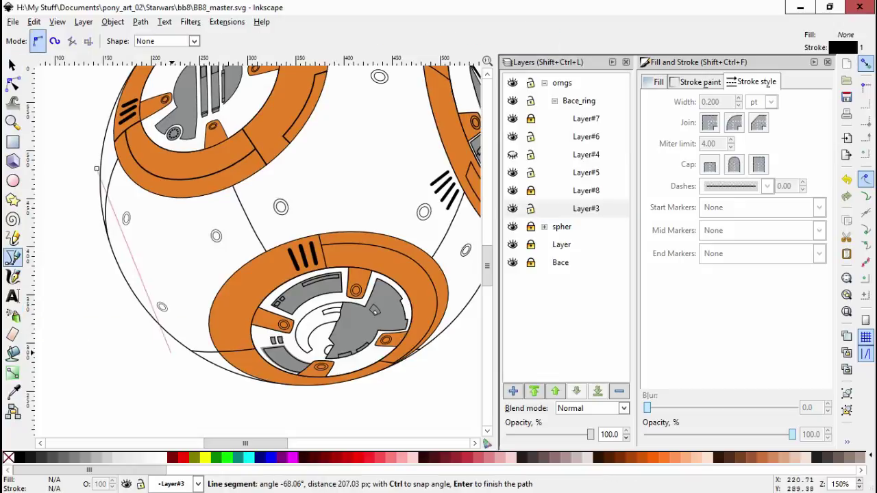
left_click_drag(213, 374, 295, 445)
key("Return")
Align both end nodes of the new curved line with the sphere's outline and smooth its bend
left_click(12, 83)
scroll(117, 205, "up", 5)
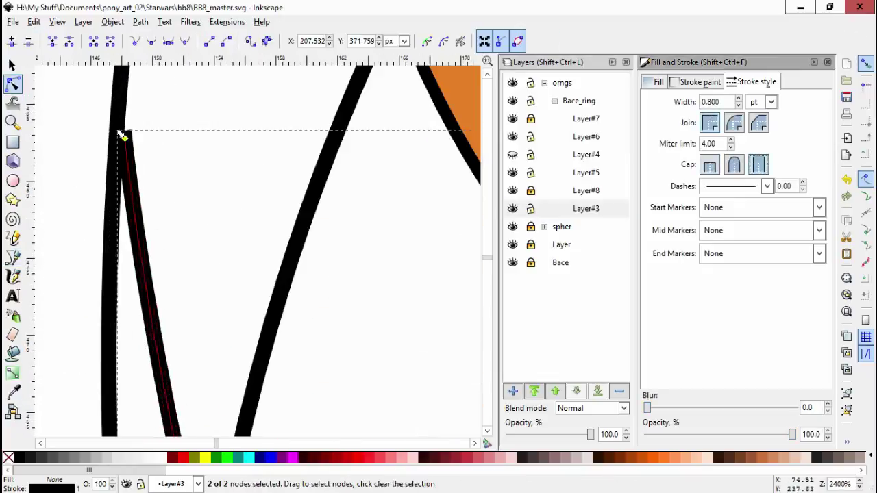
scroll(141, 267, "down", 5)
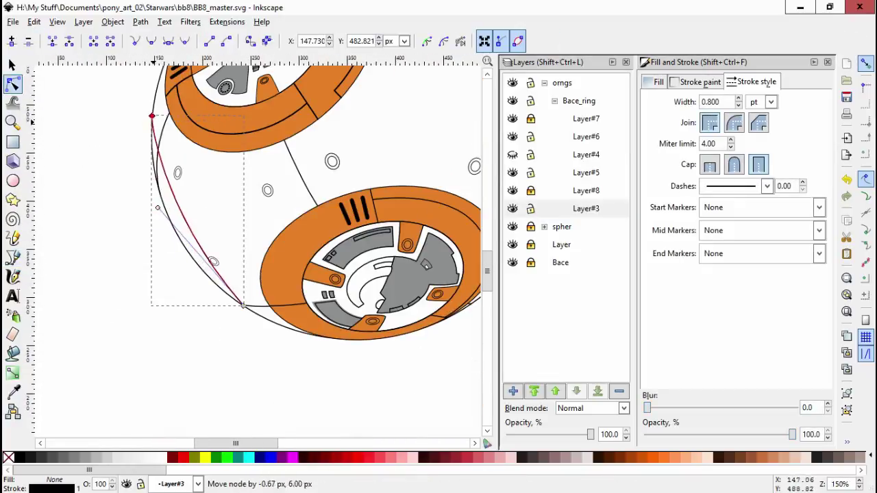
scroll(151, 118, "up", 3)
scroll(206, 206, "down", 2)
scroll(329, 294, "up", 3)
left_click(343, 300)
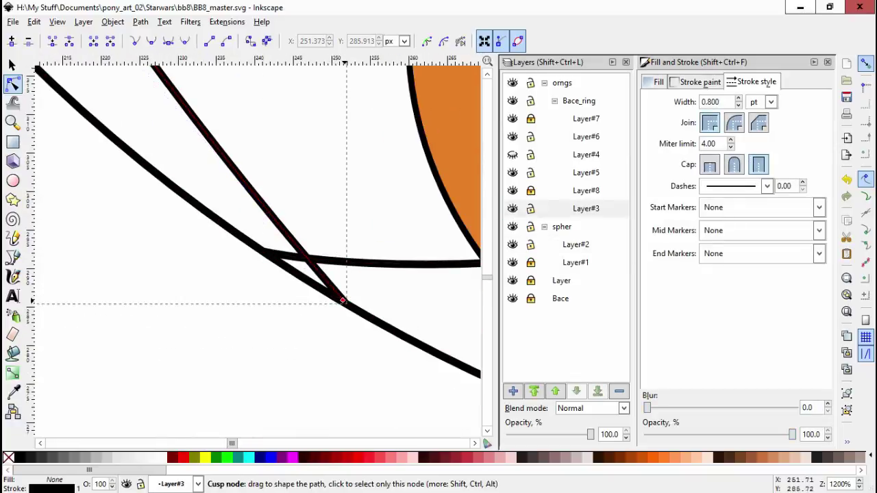
scroll(342, 300, "down", 6)
key("Escape")
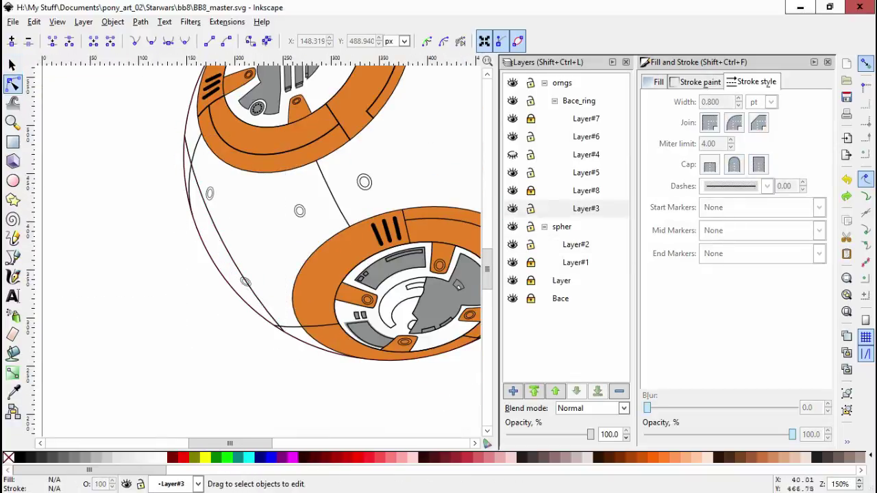
Move the small double ellipse at the sphere's lower left inward, clear of the new curved line
left_click(12, 65)
scroll(239, 288, "up", 1)
left_click_drag(233, 284, 256, 307)
scroll(255, 306, "down", 1)
key("Escape")
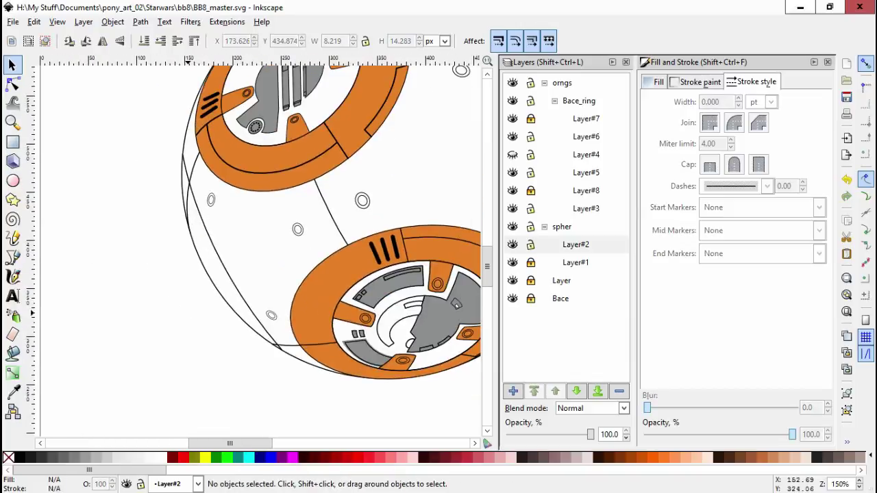
Draw the outer edge of the left strip from the curve's upper end down to its lower end, closing the shape
key("n")
left_click(186, 205)
scroll(205, 206, "up", 2)
key("b")
left_click(209, 106)
key("Escape")
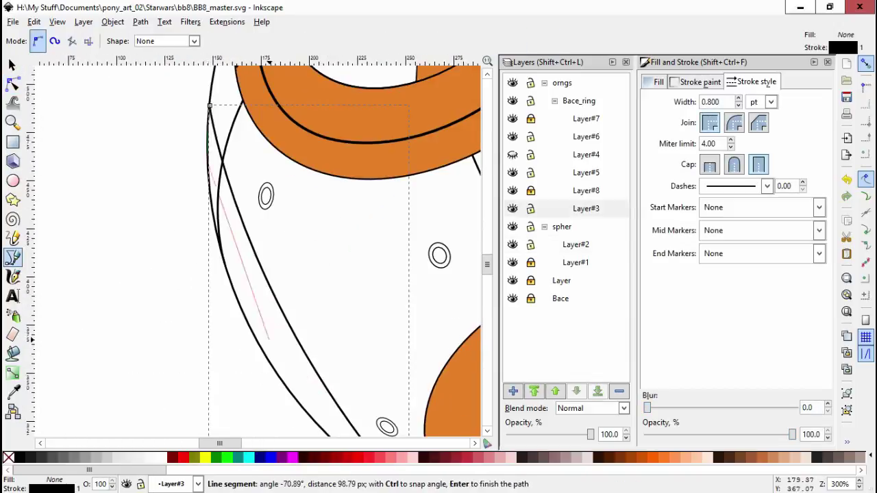
scroll(326, 329, "down", 6)
scroll(326, 329, "right", 3)
left_click_drag(326, 328, 348, 396)
scroll(274, 292, "up", 2)
key("Return")
scroll(274, 292, "down", 3)
Adjust the outer edge's nodes and segments so the strip's ends follow the sphere's outline
key("n")
scroll(178, 190, "up", 3)
left_click_drag(178, 188, 179, 190)
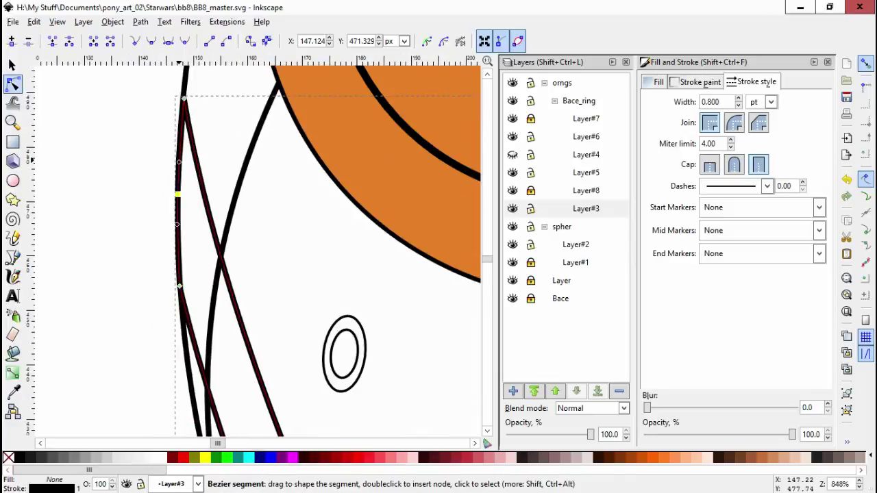
scroll(238, 236, "up", 2)
scroll(226, 233, "down", 5)
scroll(216, 233, "up", 3)
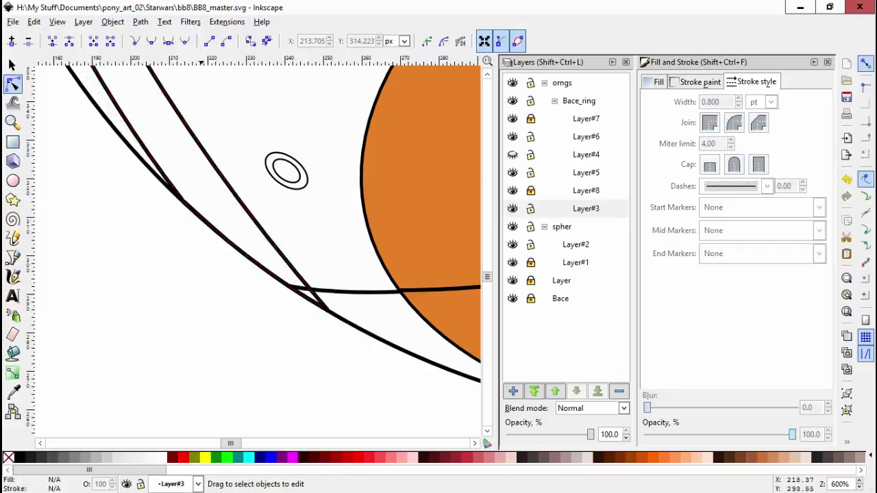
Fill the left strip with the ring's orange, sampled from the drawing
scroll(299, 291, "down", 4)
scroll(226, 205, "up", 3)
key("d")
left_click(322, 113)
Shape a small raised tab midway along the strip's outer edge, reaching the sphere's outline
key("n")
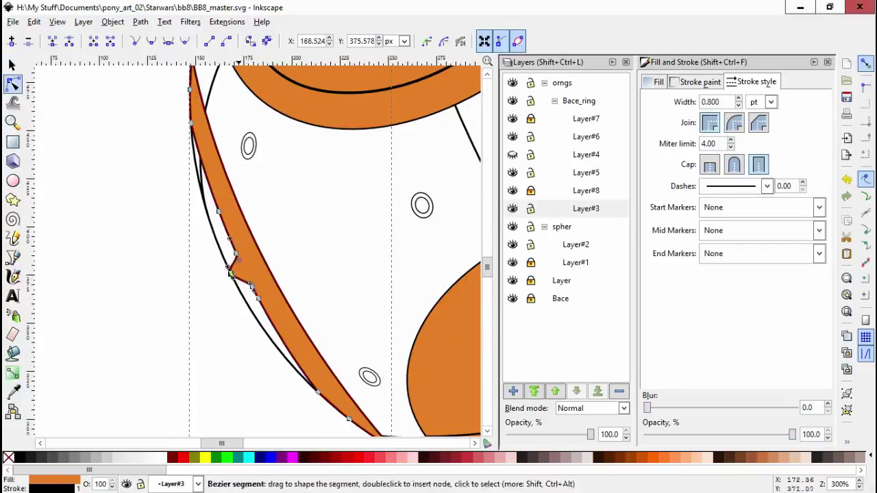
scroll(205, 245, "up", 3)
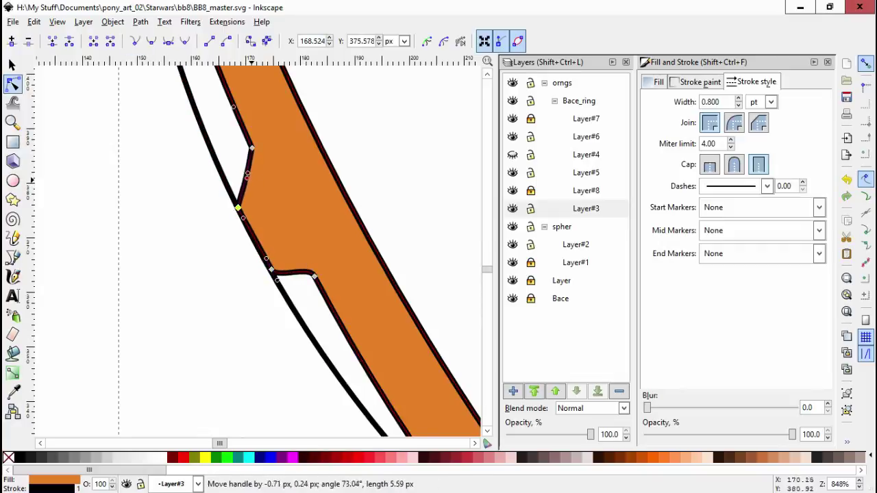
scroll(297, 273, "down", 4)
scroll(152, 108, "up", 1)
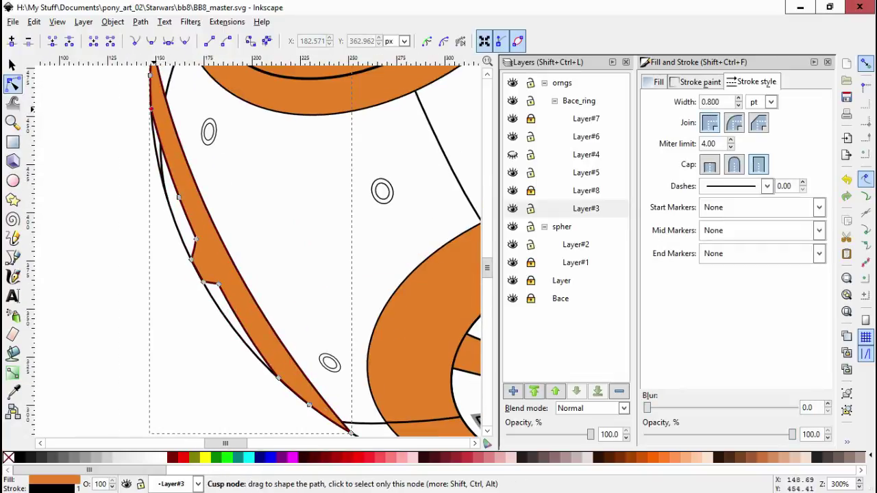
scroll(189, 275, "up", 4)
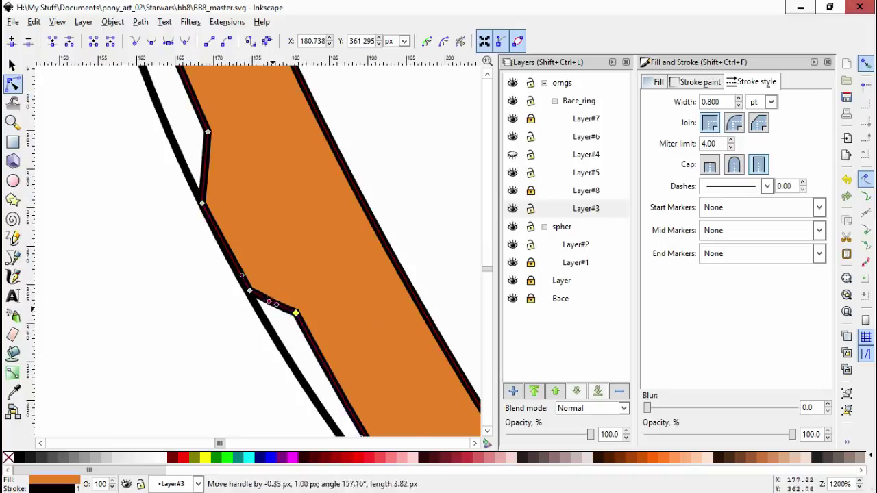
scroll(273, 309, "down", 4)
key("Escape")
scroll(260, 269, "down", 2)
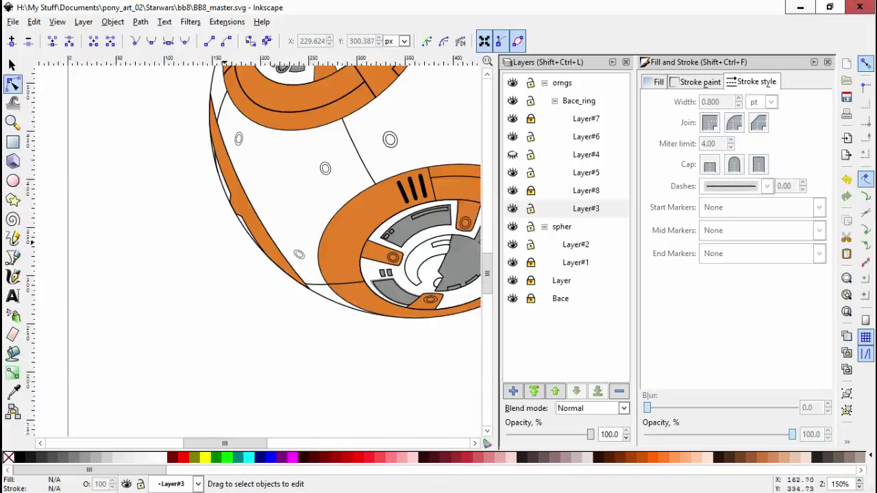
Add a new layer named Layer#9 at the top of the layer stack and save the drawing
scroll(260, 269, "down", 2)
key("s")
key("shift+ctrl+n")
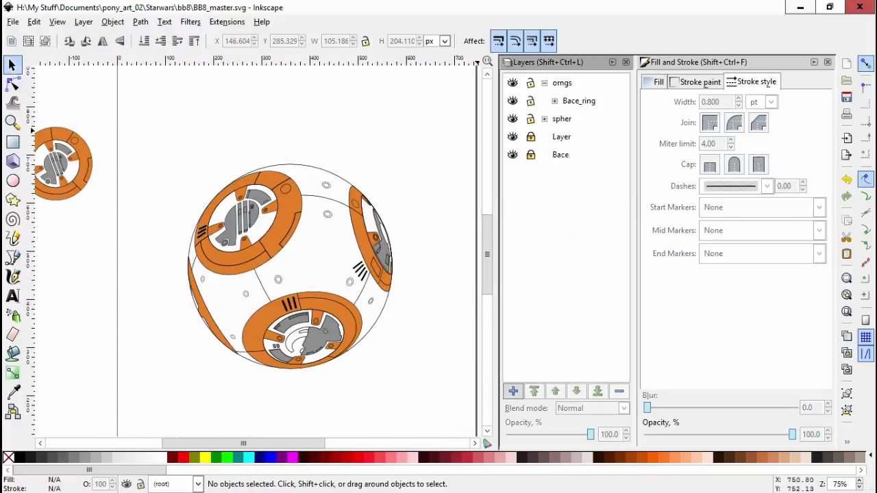
key("Return")
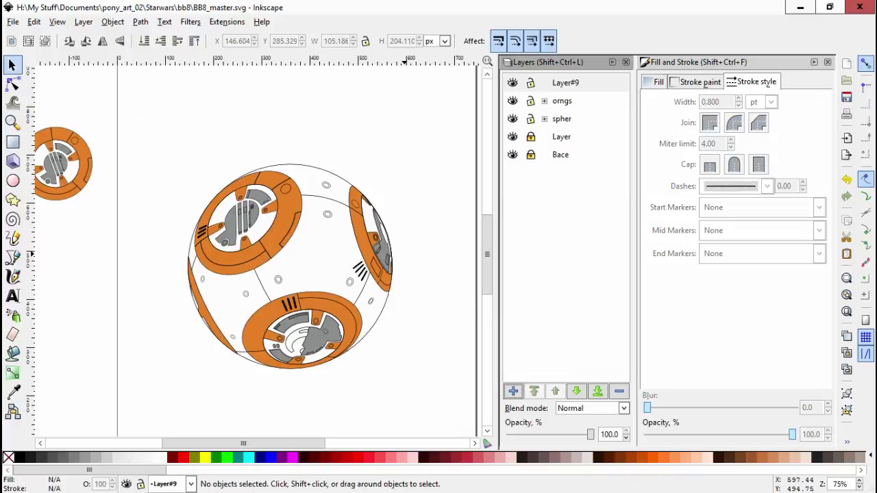
scroll(165, 281, "down", 1)
key("ctrl+s")
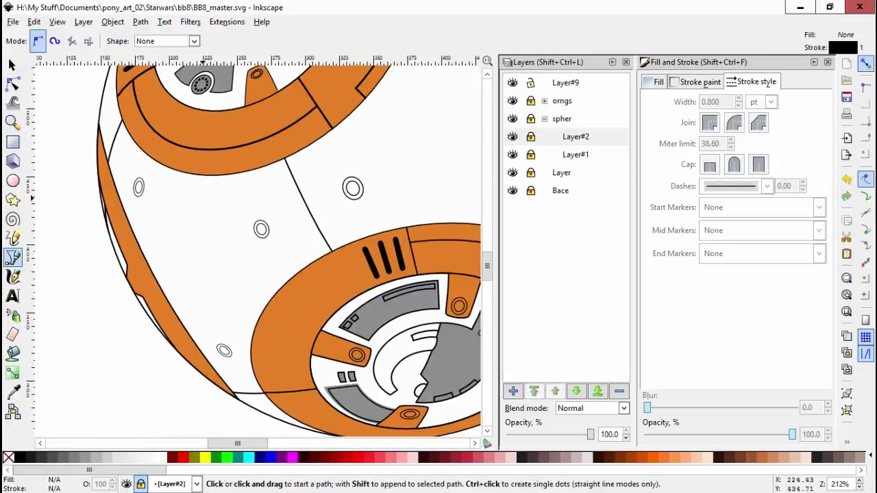
Unlock Layer#2 and draw a panel outline with curved corners extending below the upper-left ring
scroll(274, 274, "up", 1)
left_click(531, 136)
left_click(289, 258)
left_click(226, 278)
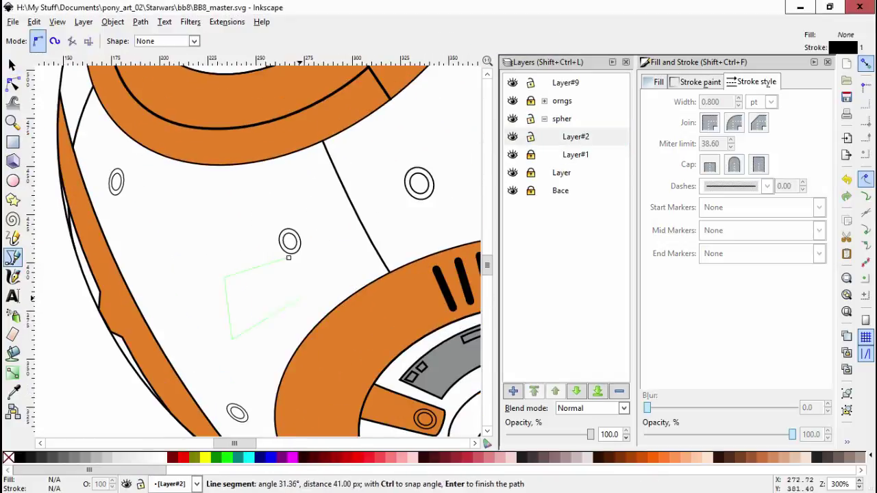
left_click(224, 237)
double_click(222, 147)
key("n")
left_click_drag(220, 237, 221, 218)
scroll(222, 217, "down", 3)
Fit a duplicate of the panel beside the bottom ring, nudge the nearby double ellipse away, and adjust the panel's corner
key("s")
key("ctrl+d")
left_click_drag(104, 134, 197, 326)
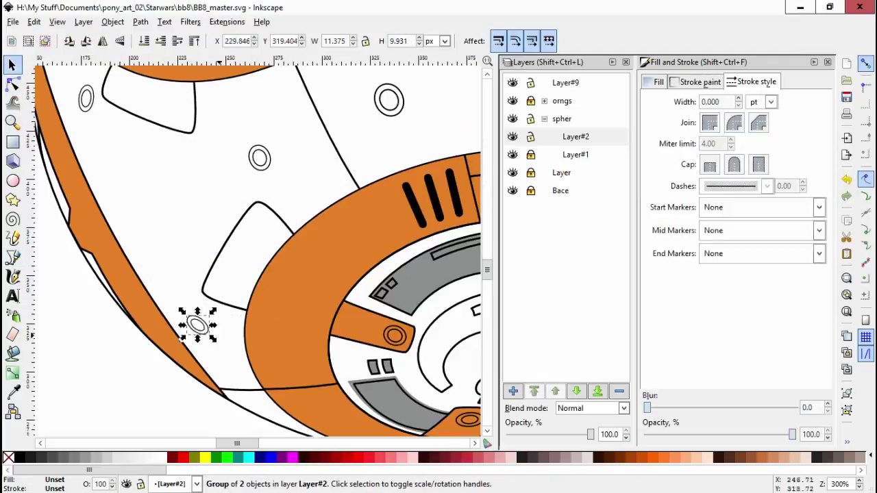
key("n")
left_click_drag(257, 202, 245, 203)
scroll(246, 203, "down", 4)
scroll(205, 233, "up", 4)
scroll(206, 233, "down", 3)
key("Escape")
Draw a closed dome outline for the head above the sphere on Layer#9, then raise its top node
key("s")
scroll(260, 247, "up", 2)
key("5")
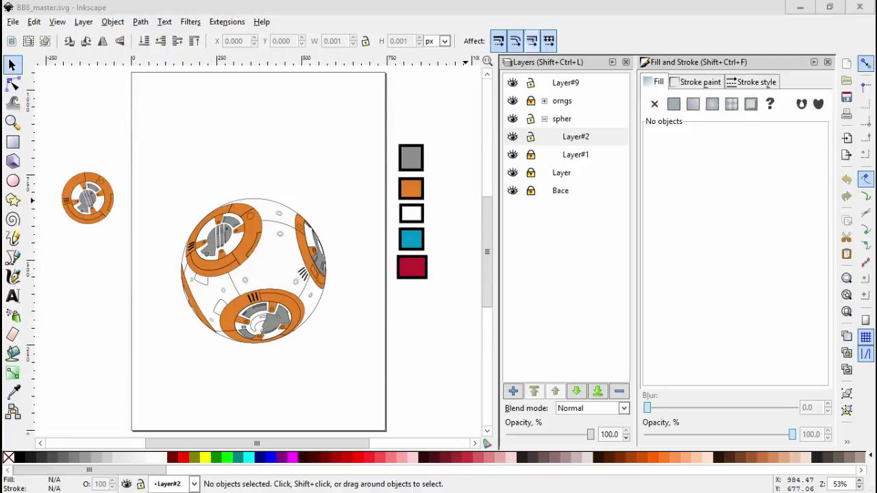
scroll(239, 288, "up", 2)
key("b")
scroll(240, 198, "up", 3)
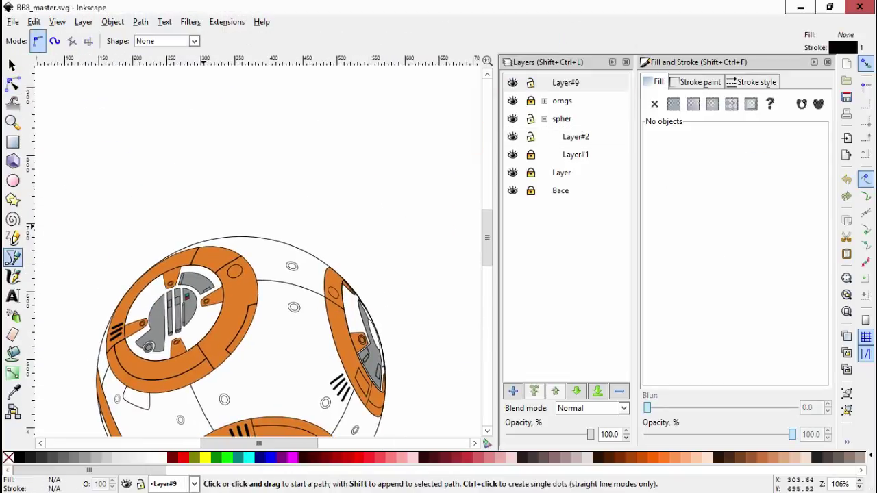
left_click_drag(258, 157, 189, 158)
left_click(202, 226)
key("n")
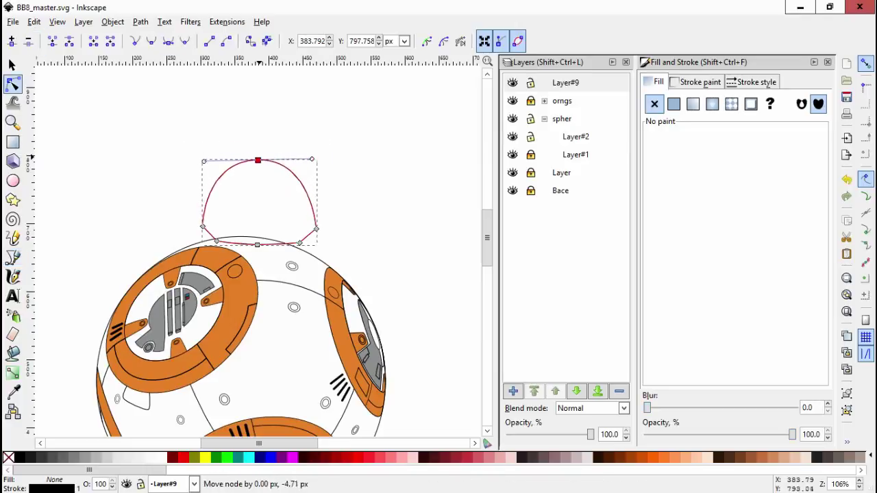
key("Up")
key("Up")
key("Up")
Raise and level the dome outline's two lower corners, undoing the attempts to pull them closer together
key("plus")
key("plus")
left_click(384, 244, "shift")
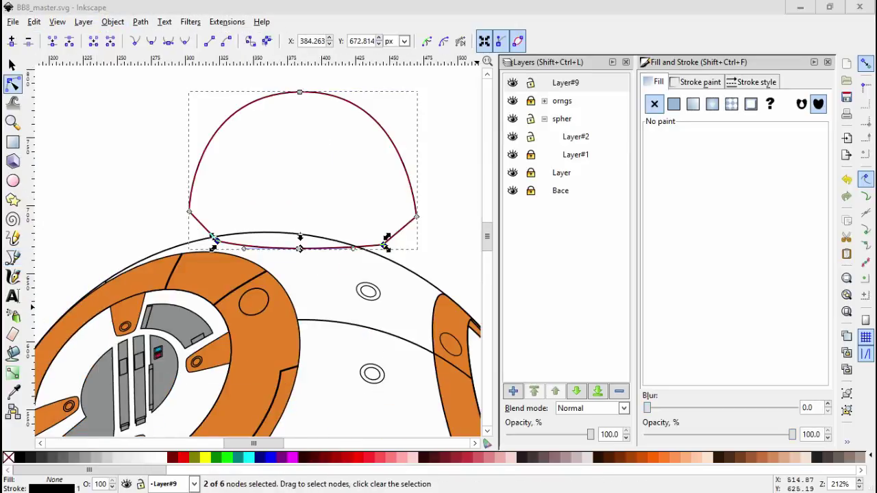
left_click_drag(385, 242, 383, 228)
left_click(383, 228)
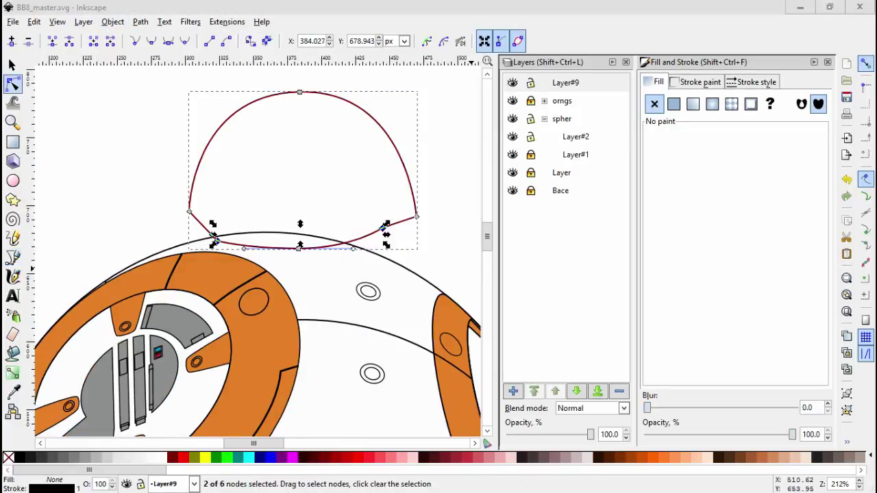
key("Escape")
left_click(215, 237)
key("Up")
left_click_drag(180, 200, 423, 255)
key("ctrl+z")
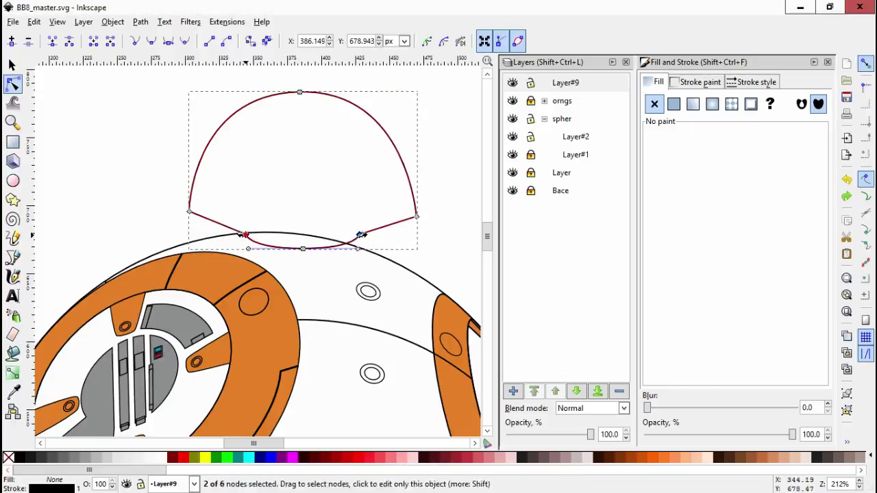
key("ctrl+z")
Spread the dome's lower corner nodes apart to widen the curved base of the head
left_click(299, 249)
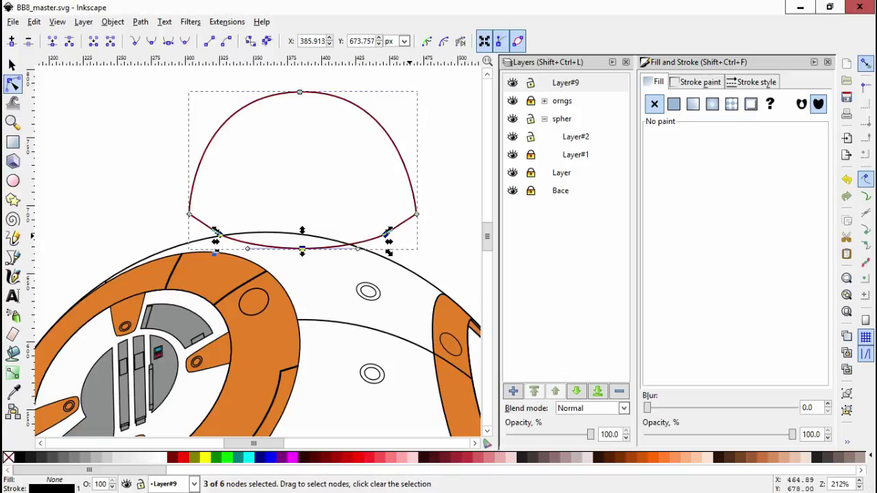
left_click(385, 235, "shift")
left_click(217, 235, "shift")
left_click_drag(396, 247, 421, 232)
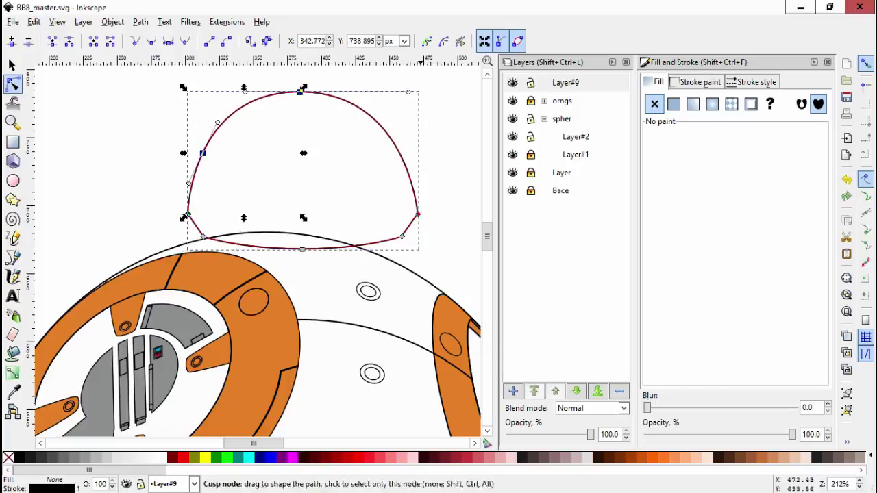
Add a node on each side of the dome and adjust their handles so the sides curve smoothly into the base
left_click(400, 151, "shift")
left_click_drag(414, 152, 414, 179)
left_click_drag(433, 214, 424, 225)
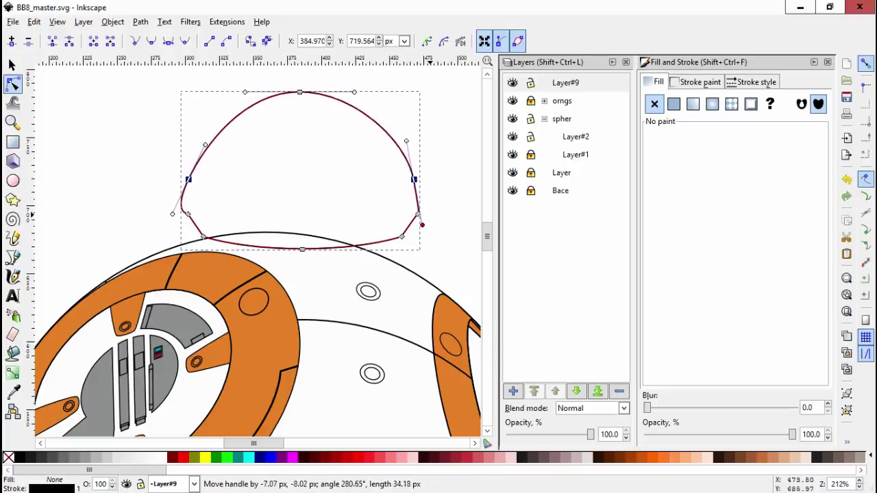
left_click(413, 179, "shift")
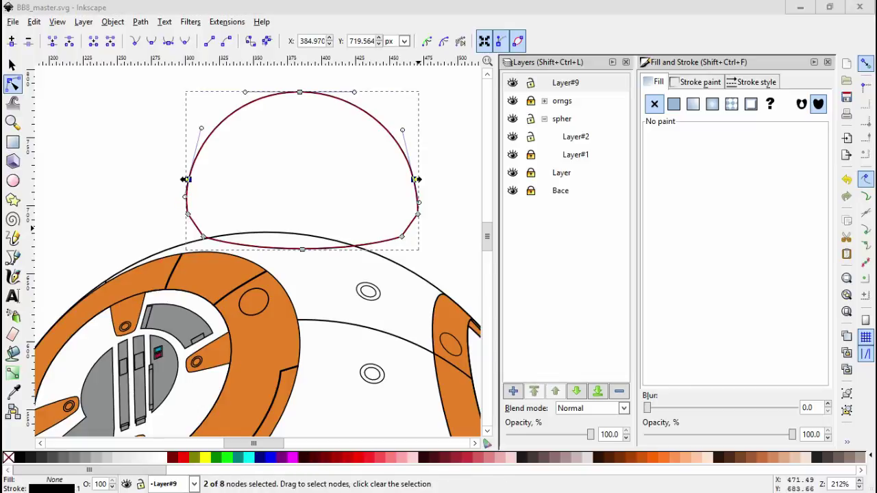
Fill the dome with the sampled off-white colour fdfdfdff
key("d")
left_click(301, 146)
key("d")
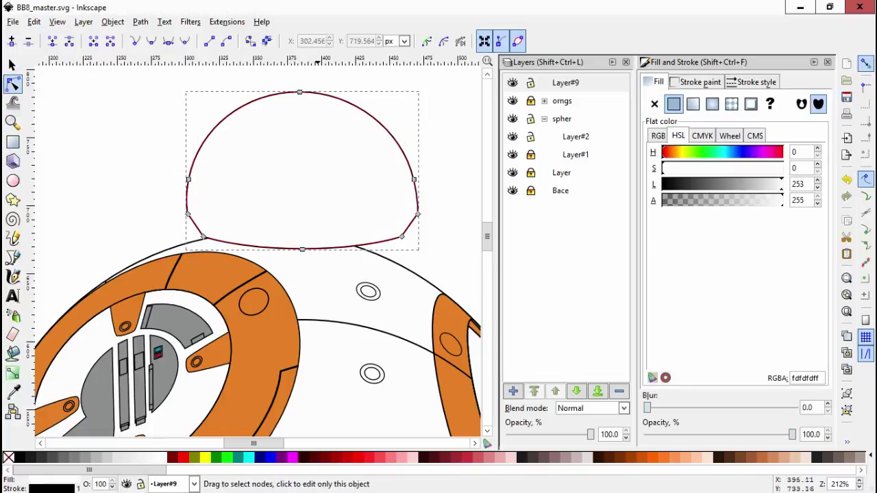
key("Escape")
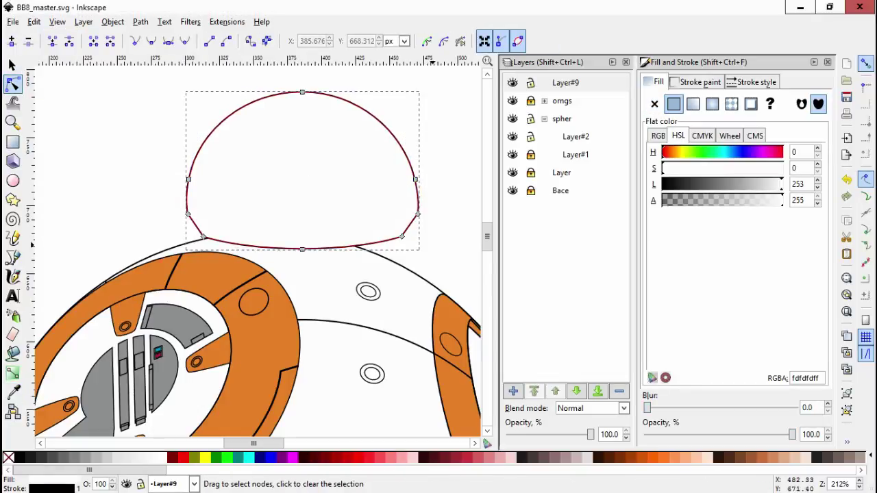
Bring the dome's lower side corners slightly inward, raise its top node and refine the side nodes
left_click_drag(194, 212, 425, 255)
left_click_drag(420, 231, 414, 233)
scroll(302, 164, "up", 3)
left_click_drag(302, 170, 302, 159)
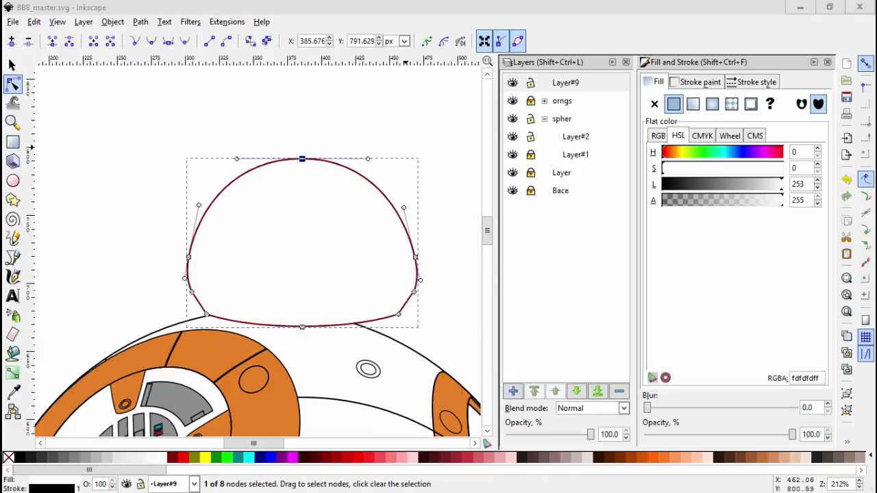
left_click_drag(217, 200, 150, 328)
scroll(151, 328, "down", 2)
left_click(203, 267)
key("Escape")
key("Escape")
Enlarge the head to about 217 by 173 px and seat it centrally on top of the sphere
key("5")
key("s")
left_click(306, 226)
scroll(306, 226, "up", 1)
mouse_move(311, 204)
left_mouse_down()
mouse_move(322, 213)
mouse_move(302, 206)
left_mouse_up()
key("Escape")
double_click(282, 185)
key("Escape")
left_click(301, 181)
key("Escape")
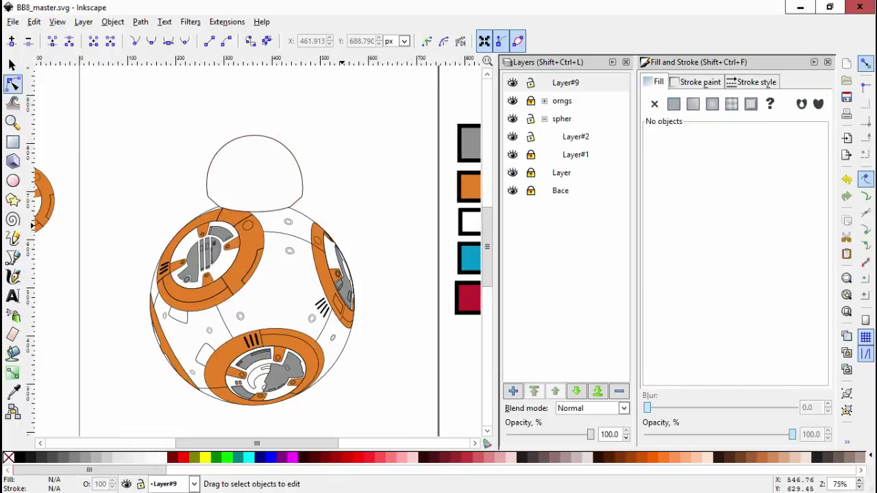
key("s")
left_click(254, 214)
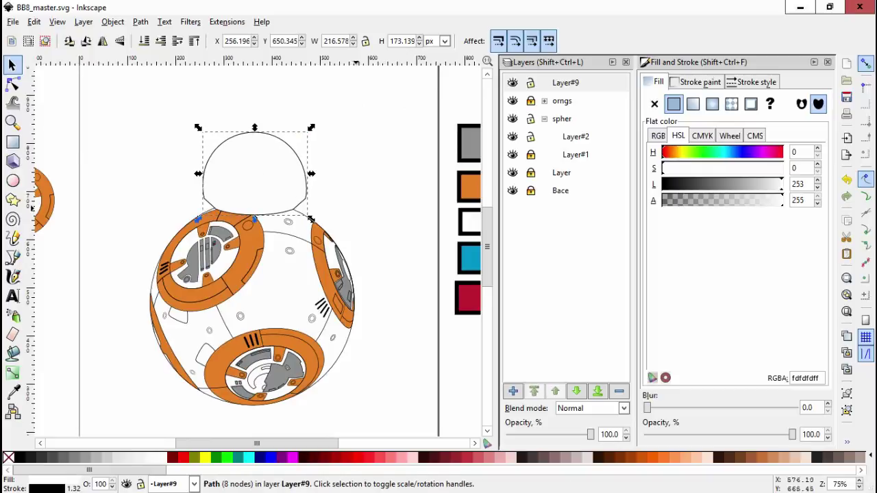
Draw a closed curved band across the head just above its lower corners
key("b")
scroll(267, 199, "up", 3)
key("Escape")
left_click(91, 197)
left_click_drag(379, 197, 378, 198)
scroll(370, 199, "up", 1)
scroll(356, 195, "down", 1)
Fit the band's ends to the dome's outline, curve its edges and set its stroke join to round
key("n")
scroll(274, 205, "up", 3)
left_click(333, 172)
scroll(274, 206, "left", 5)
left_click(752, 81)
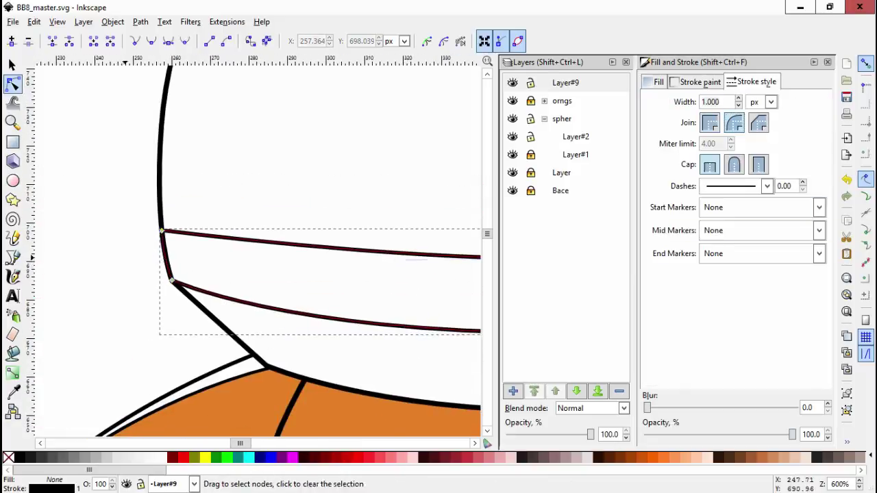
key("grave")
key("Tab")
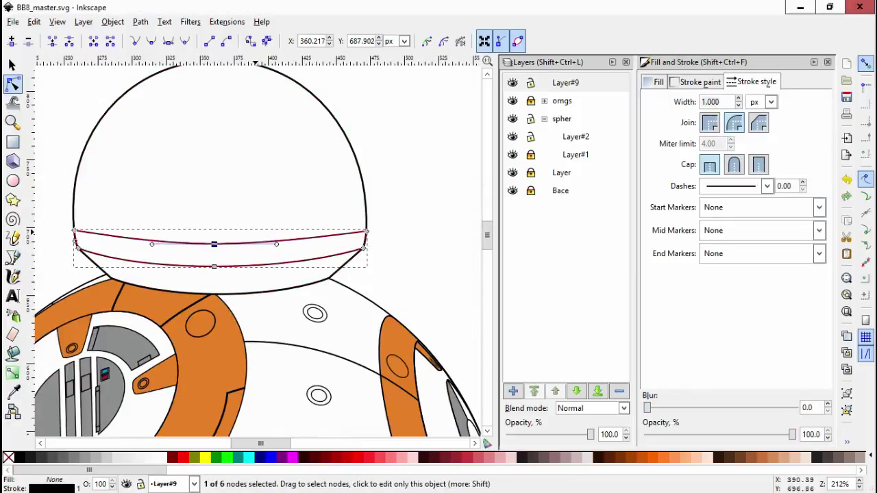
Fill the head band with the grey sampled from the sphere's details and refine its fit to the dome
key("d")
key("Escape")
key("Escape")
scroll(342, 277, "up", 5)
left_click(258, 247)
scroll(316, 288, "down", 5)
key("Escape")
key("Escape")
left_click(315, 287)
key("Escape")
key("Escape")
key("b")
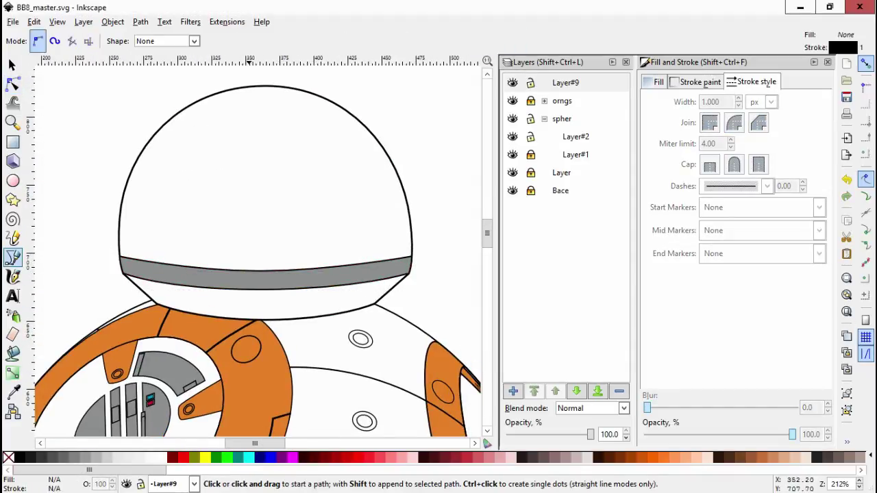
Shift all the head parts together slightly up and to the left over the sphere
key("n")
left_click(12, 64)
key("ctrl+a")
key("Escape")
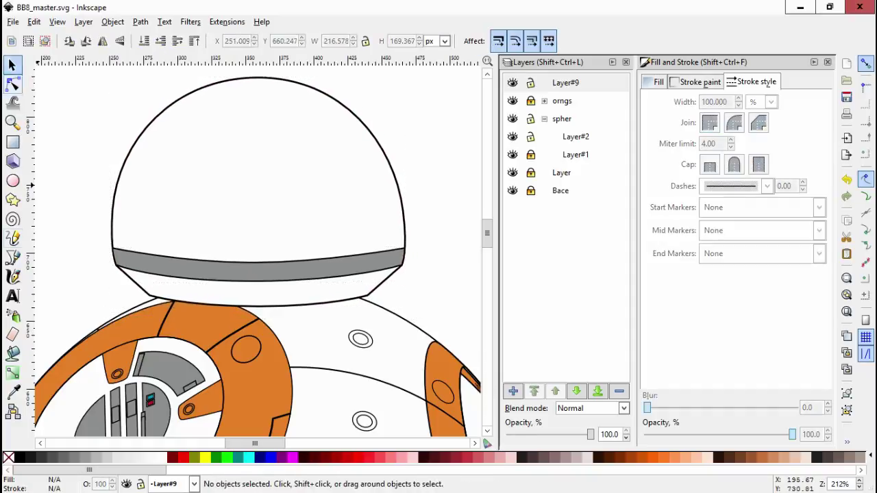
Draw a small angular panel outline at the dome's left edge, directly above the grey band
key("b")
key("n")
left_click(130, 139)
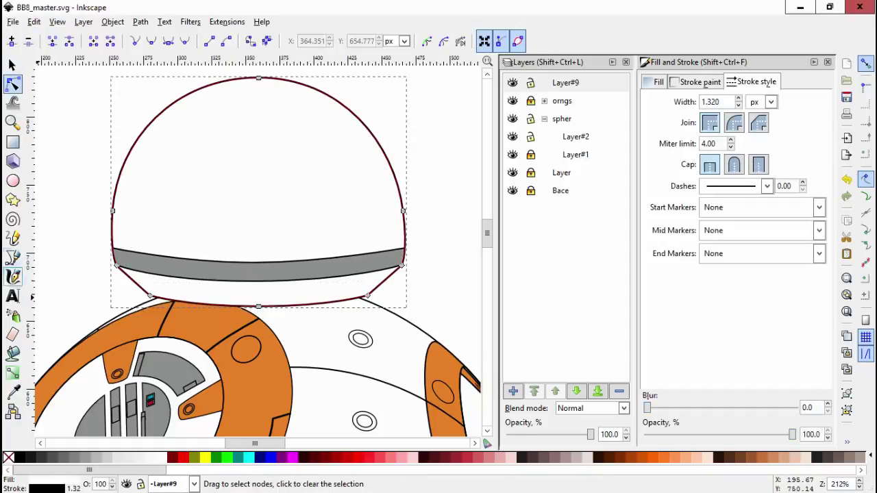
key("b")
left_click(136, 252)
double_click(113, 224)
scroll(113, 226, "up", 1)
Curve the small panel's upper edge and lower its corner nodes to follow the dome's contour
key("n")
left_click_drag(124, 229, 121, 232)
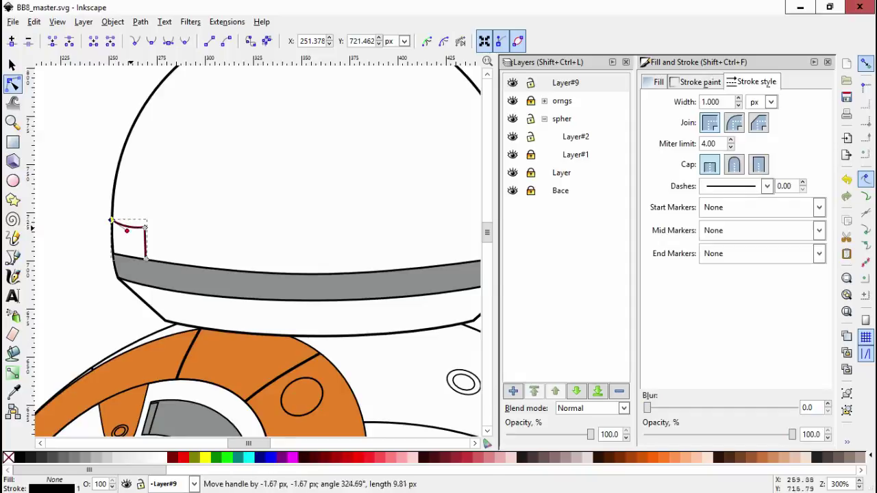
left_click(137, 183)
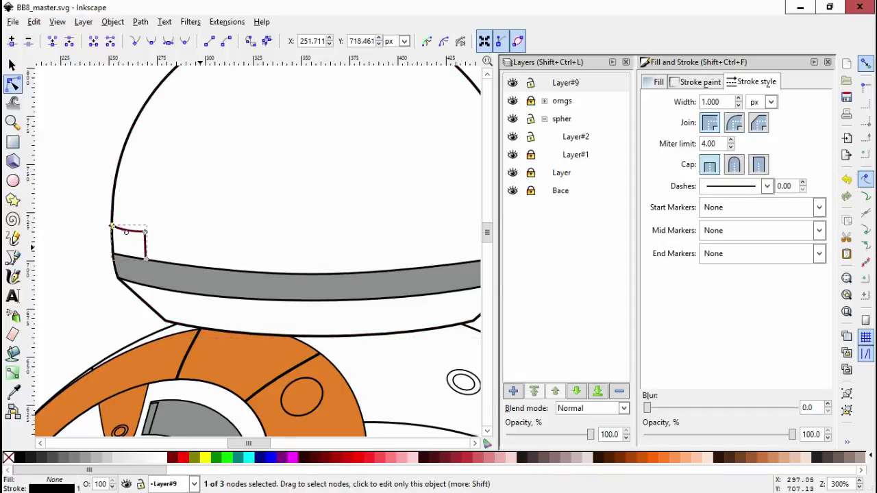
scroll(214, 236, "up", 1)
left_click_drag(116, 227, 117, 226)
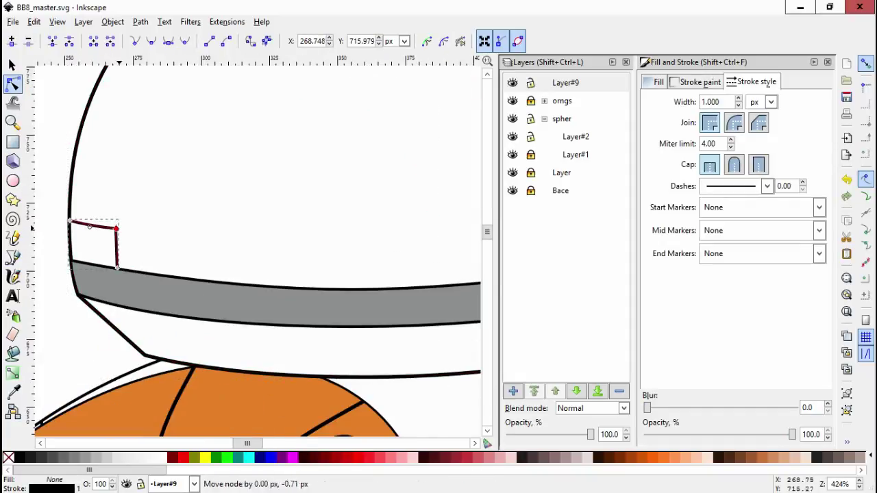
scroll(320, 279, "down", 1)
Complete the small panel along the grey band and fill it with the orange sampled from the sphere's ring
key("s")
key("b")
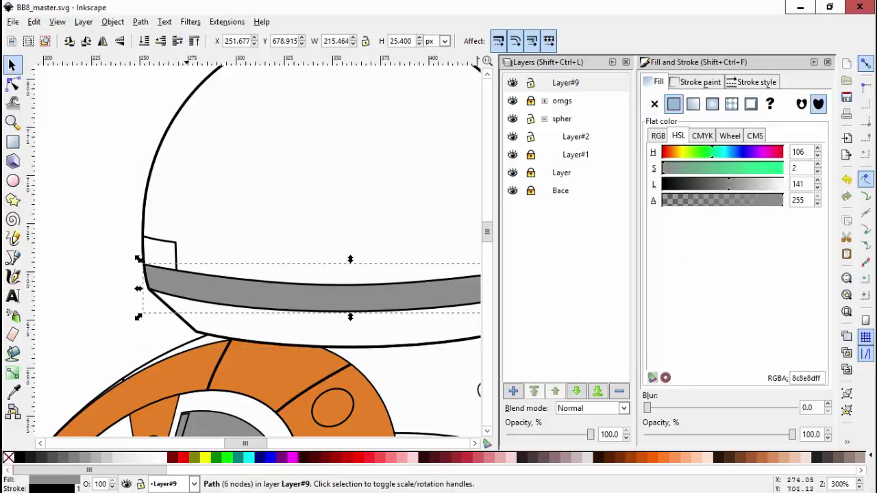
scroll(122, 257, "up", 3)
scroll(180, 200, "down", 3)
key("d")
left_click(59, 391)
key("n")
scroll(133, 290, "up", 1)
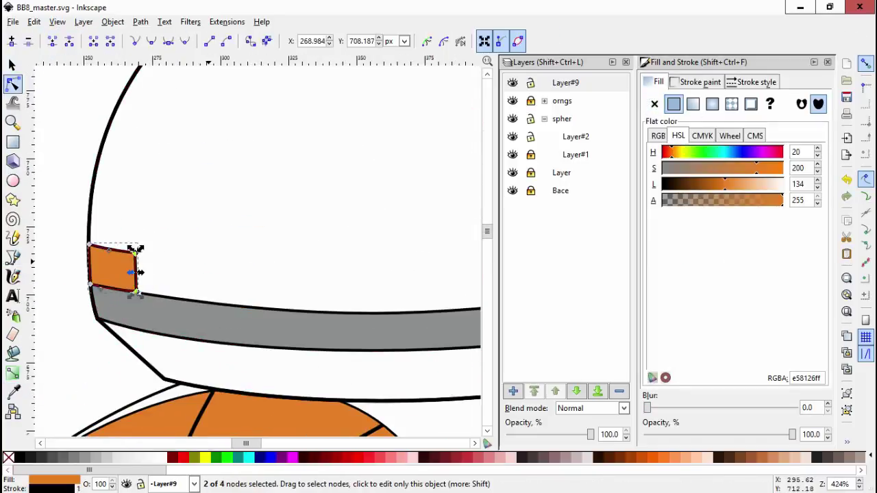
Lengthen the orange panel along the band and stretch its upper inner corner along the curve
left_click(90, 244)
left_click(197, 260)
left_click(198, 322)
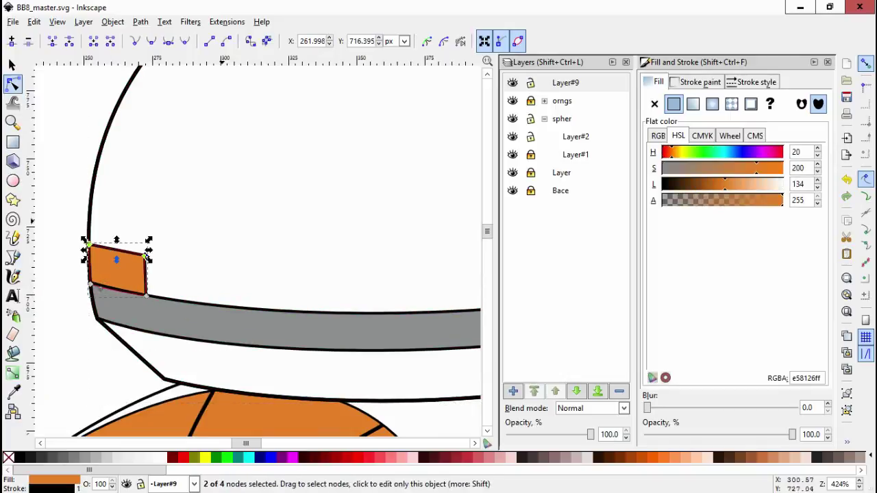
left_click(150, 274)
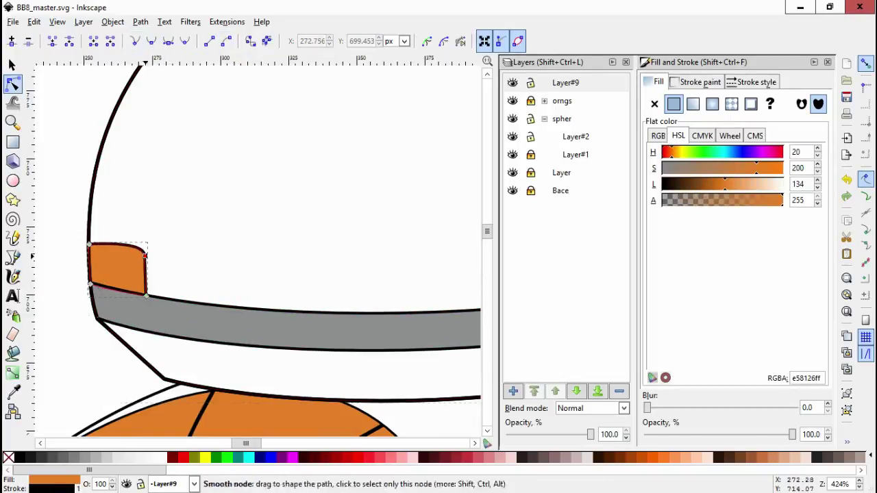
left_click(144, 257)
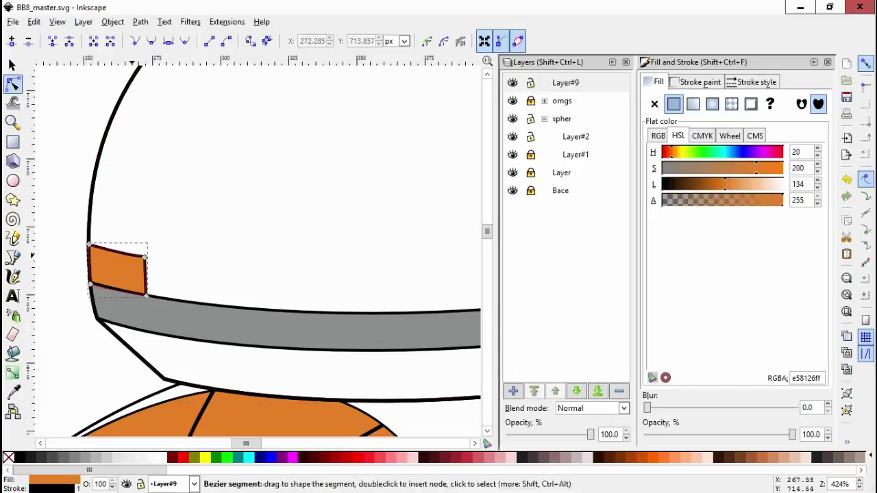
left_click_drag(144, 256, 197, 269)
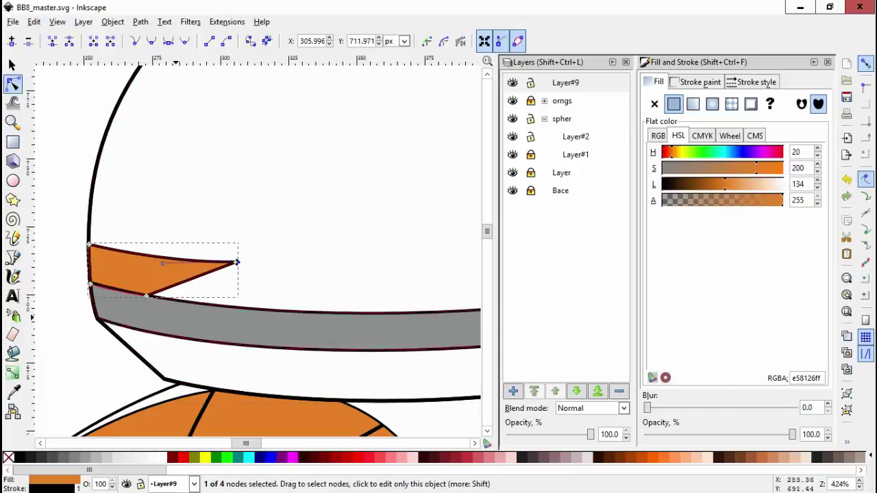
Draw a four-sided shape over the orange panel's stretched end and use it to trim the panel to a straight edge
key("b")
left_click(149, 308)
left_click(148, 237)
left_click(267, 242)
left_click(270, 332)
left_click(148, 308)
key("n")
left_click(238, 262)
left_click(268, 287, "shift")
left_click(113, 21)
left_click(288, 108)
key("Escape")
scroll(169, 255, "down", 3)
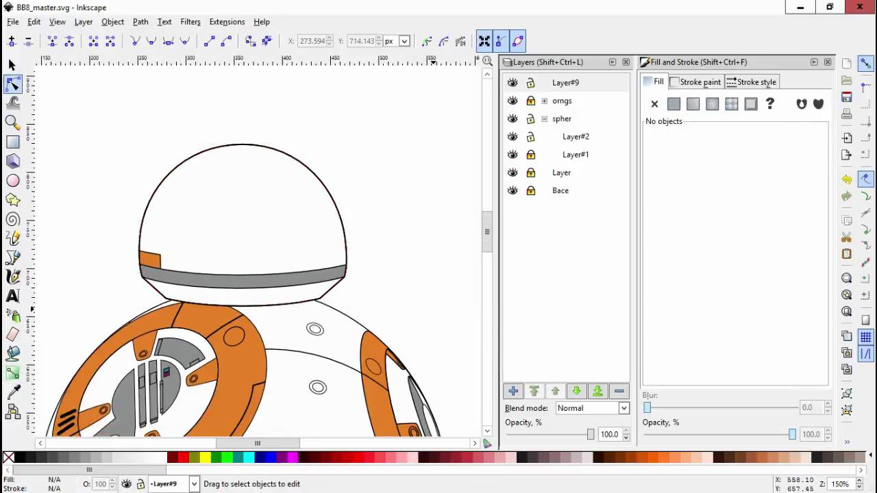
Scale the orange panel proportionally to about 119%, keeping it against the dome's outer edge
left_click(149, 260)
scroll(150, 260, "up", 5)
key("s")
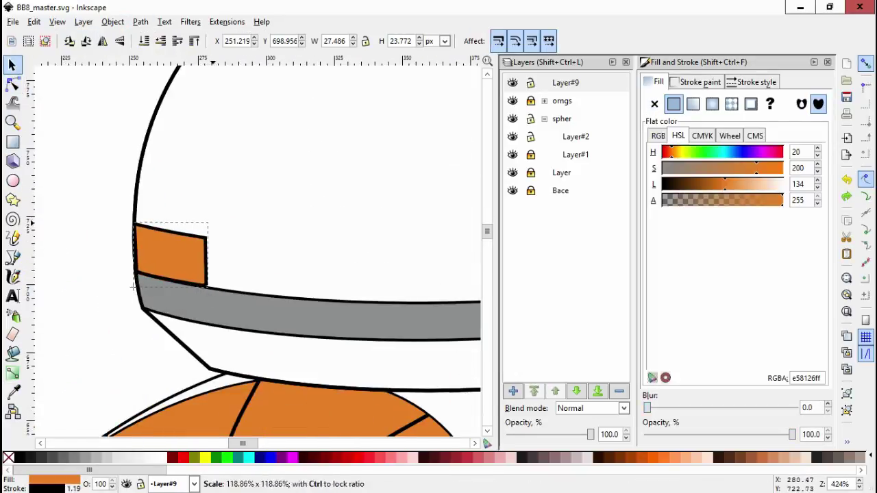
left_click(206, 171)
Draw a narrow upright bar beside the orange panel, standing on the grey band, and fill it with the same orange
scroll(361, 296, "up", 1)
key("b")
left_click(171, 220)
left_click(173, 288)
left_click(192, 289)
left_click(192, 220)
left_click(172, 219)
key("n")
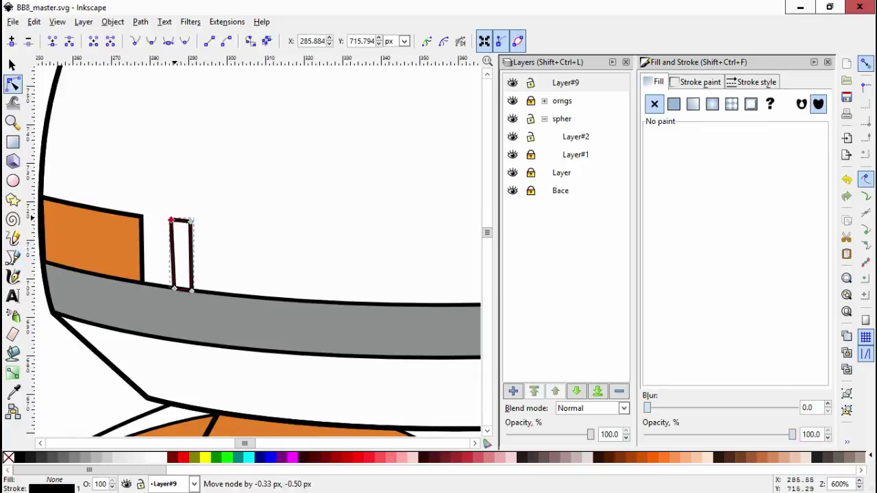
key("d")
left_click(89, 236)
Draw an upright dividing line across the orange panel from its upper edge to the grey band
key("b")
left_click(105, 209)
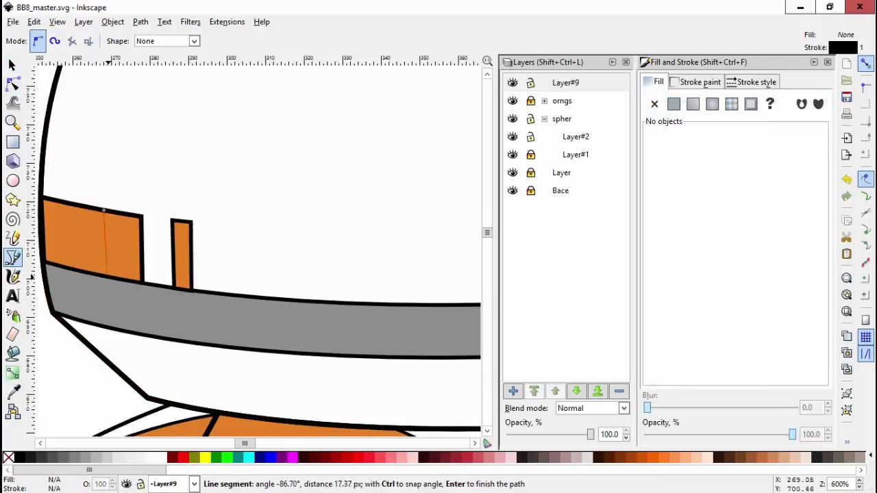
double_click(107, 278)
key("s")
key("b")
Draw an arched outline rising from the narrow orange bar's edge and smooth its curve into a rounded top
scroll(172, 277, "down", 3)
left_click(193, 289)
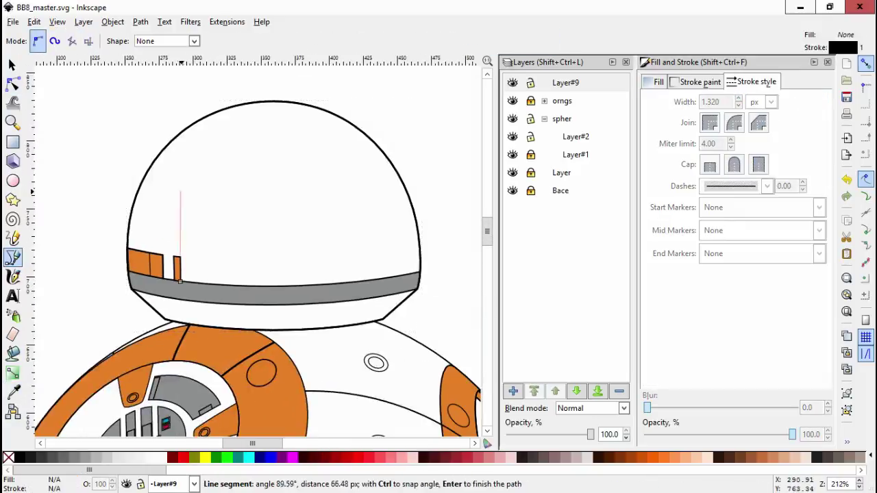
left_click_drag(239, 154, 254, 152)
double_click(255, 198)
key("n")
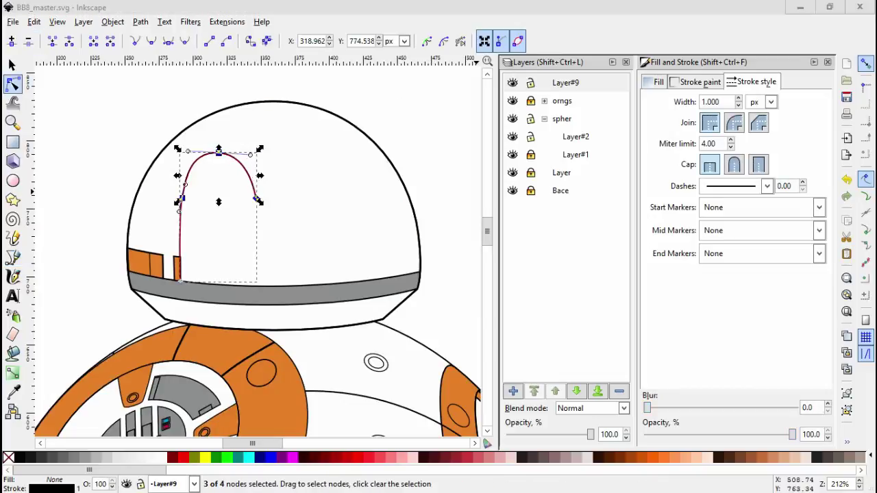
left_click(218, 152)
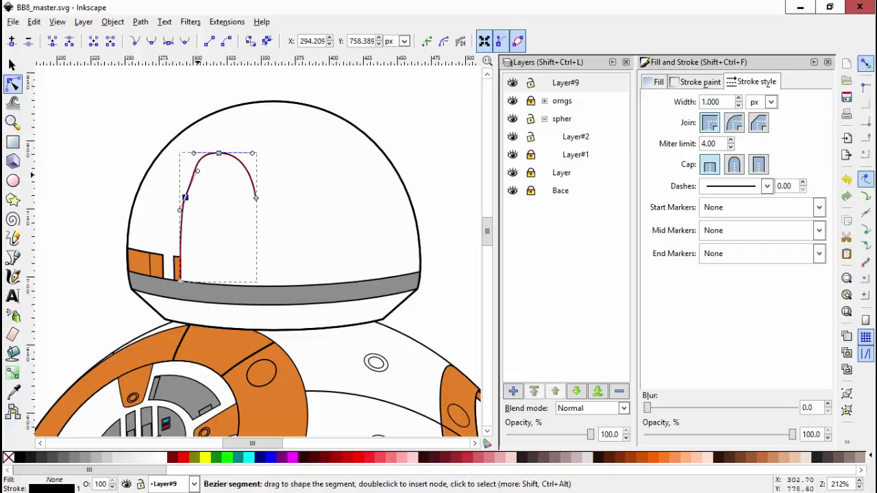
key("Escape")
Draw a second panel outline standing on the grey band, with a concave notch at one upper corner and a rounded opposite corner
key("b")
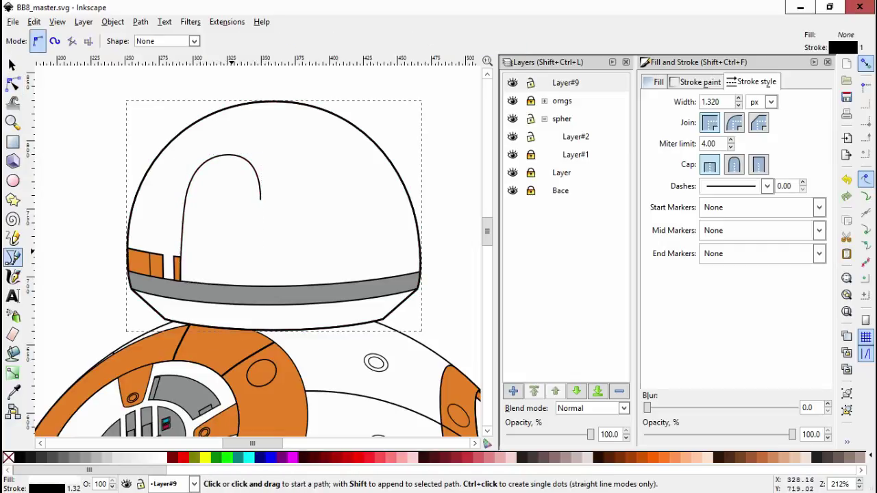
left_click(231, 285)
double_click(350, 282)
Add nodes around the notched panel's outer upper corner and shape them into an even rounded corner with a level upper edge
key("n")
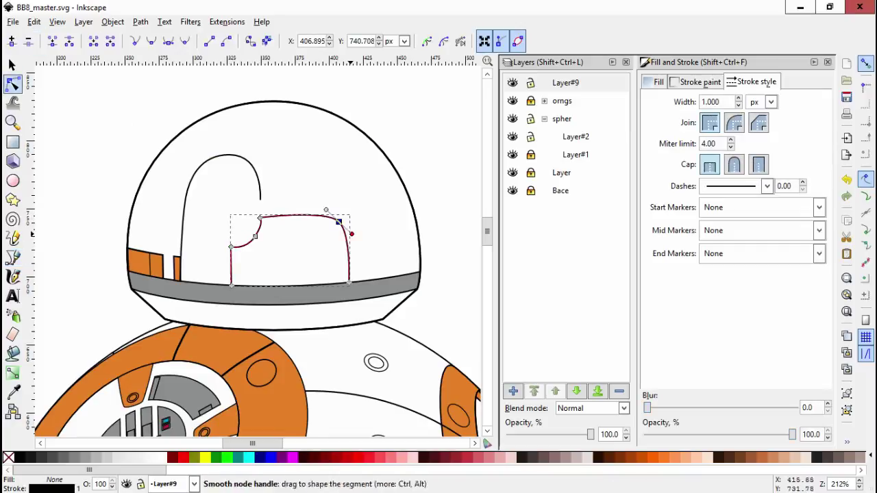
left_click(262, 219)
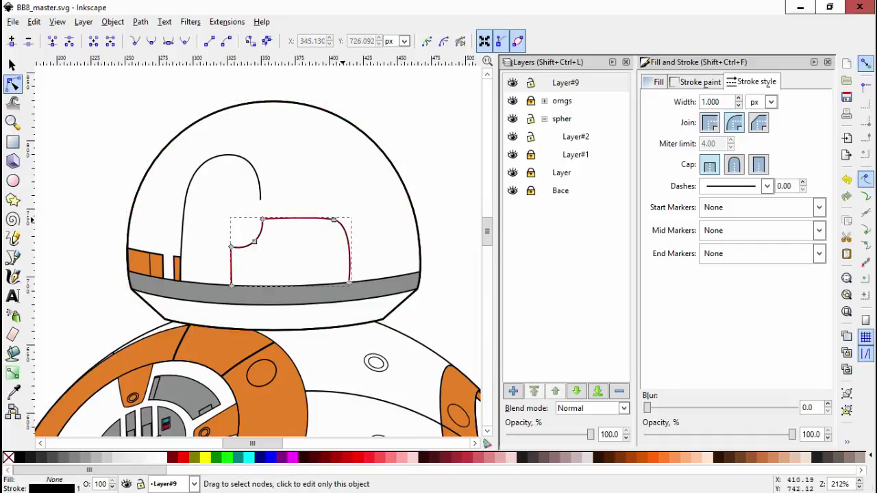
double_click(350, 250)
left_click(348, 252)
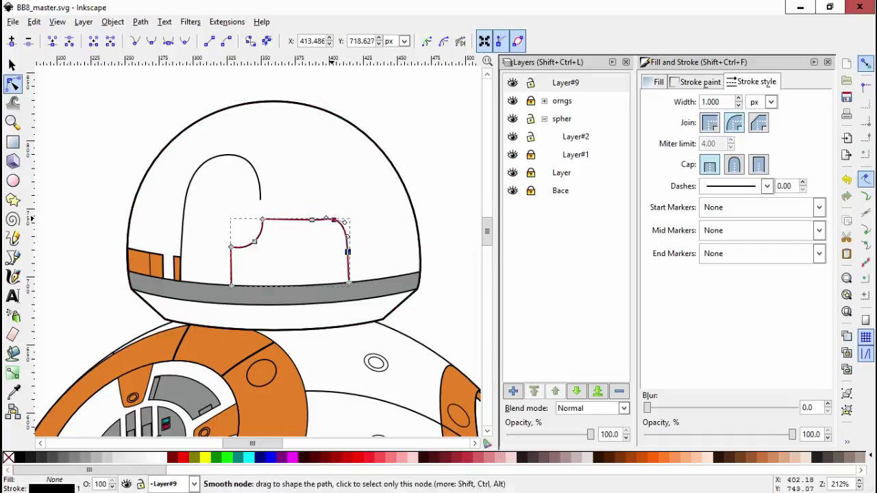
left_click(348, 261)
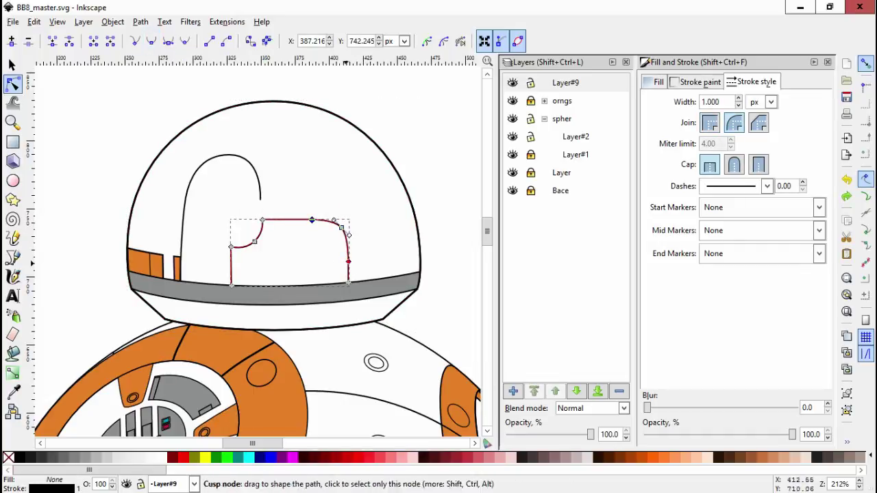
left_click(347, 223)
left_click(350, 222)
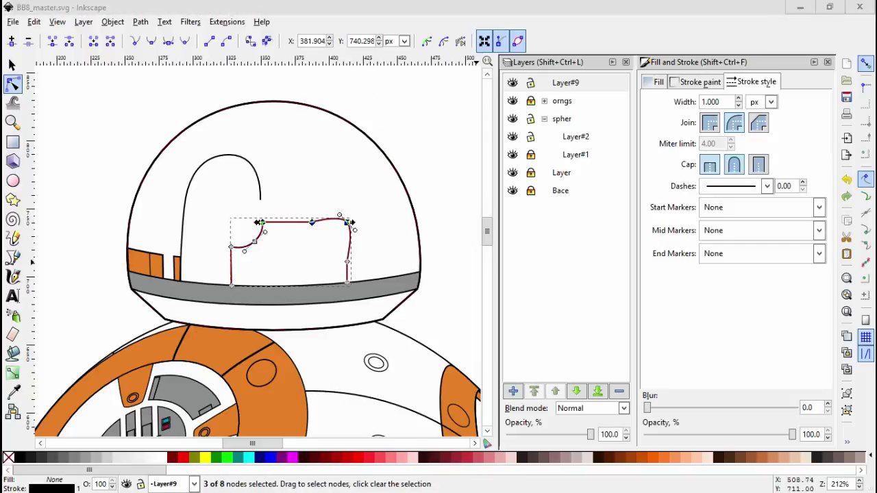
left_click_drag(349, 222, 350, 236)
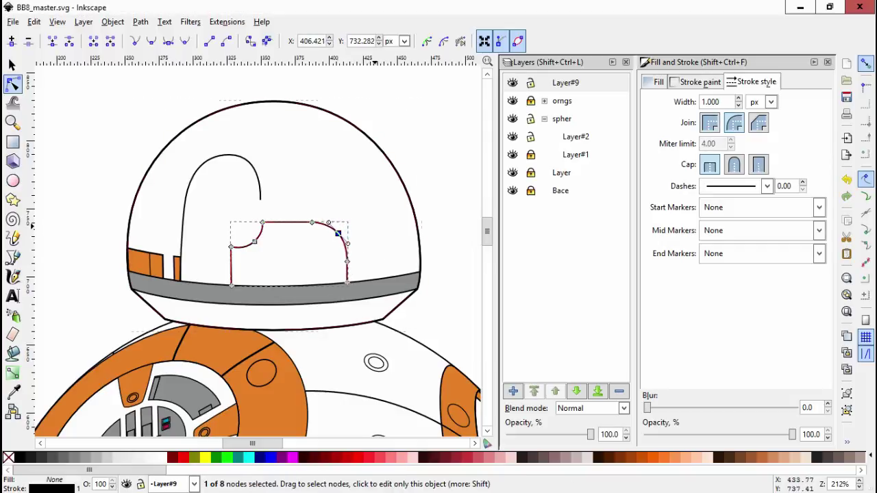
Narrow the notched panel by moving its rounded side inward, and reshape the concave notch into a larger curve
left_click(307, 258)
left_click(302, 222)
left_click_drag(293, 212, 345, 287)
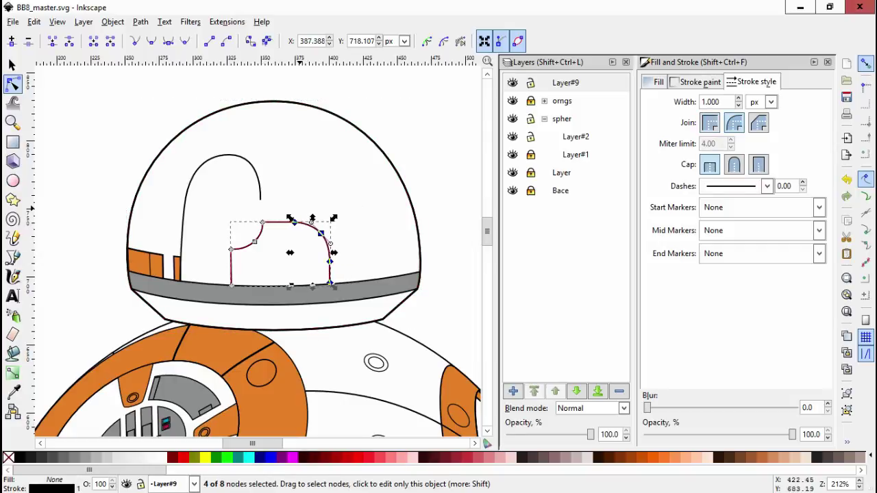
left_click(294, 255)
scroll(257, 247, "up", 1)
left_click(292, 227)
left_click_drag(258, 251, 254, 257)
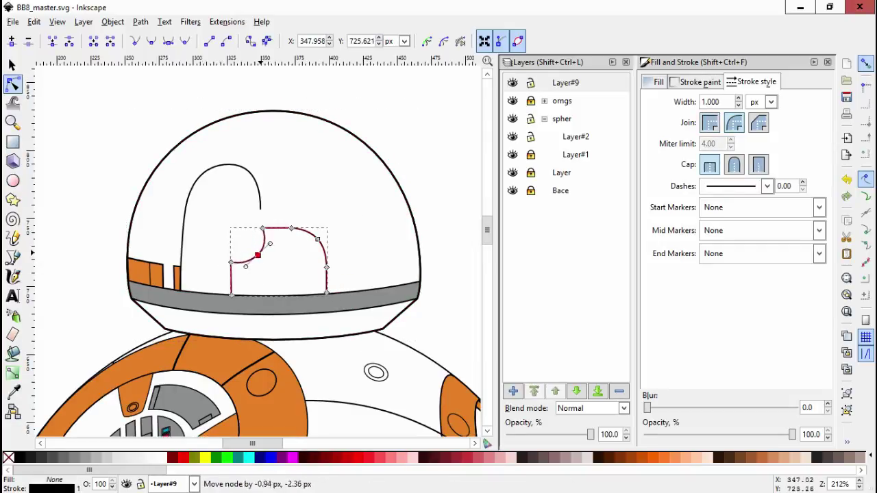
Adjust the arch and extend its open end down to meet the notched panel's upper corner
scroll(254, 258, "down", 1)
left_click(291, 242)
left_click(260, 195)
left_click(237, 154)
left_click(301, 231)
left_click(226, 152)
key("s")
left_click(302, 231)
key("n")
left_click_drag(272, 218, 271, 200)
Shift the narrow orange bar's side nodes so its edge lines up with the arch's upright line
left_click(175, 269)
left_click(228, 269)
left_click(176, 269)
scroll(174, 273, "up", 3)
left_click(192, 236)
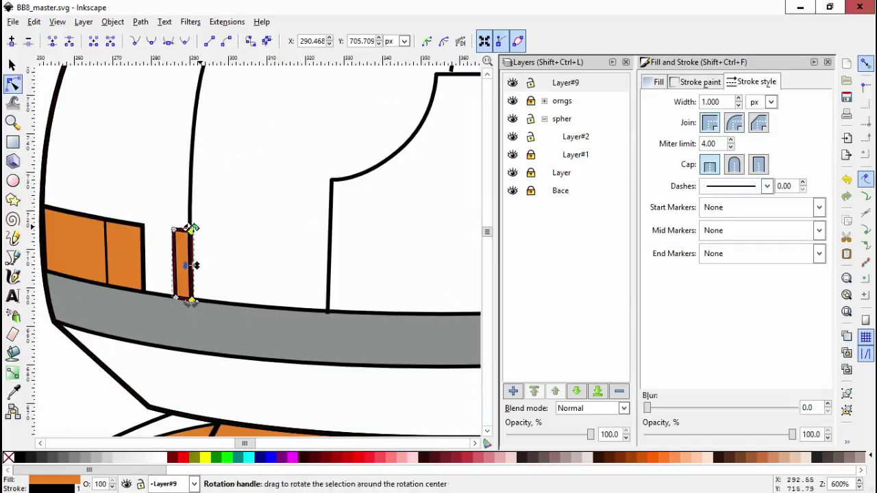
key("grave")
key("s")
left_click(243, 245)
Draw a narrow horizontal bar from the notched panel across the arch's side, closing above the orange panels and ending at the arch
key("b")
left_click(244, 245)
left_click(177, 241)
left_click(177, 229)
left_click(196, 229)
key("Return")
Lengthen the horizontal bar outward past the arch and straighten the notched panel's upright edges
key("n")
scroll(225, 224, "up", 2)
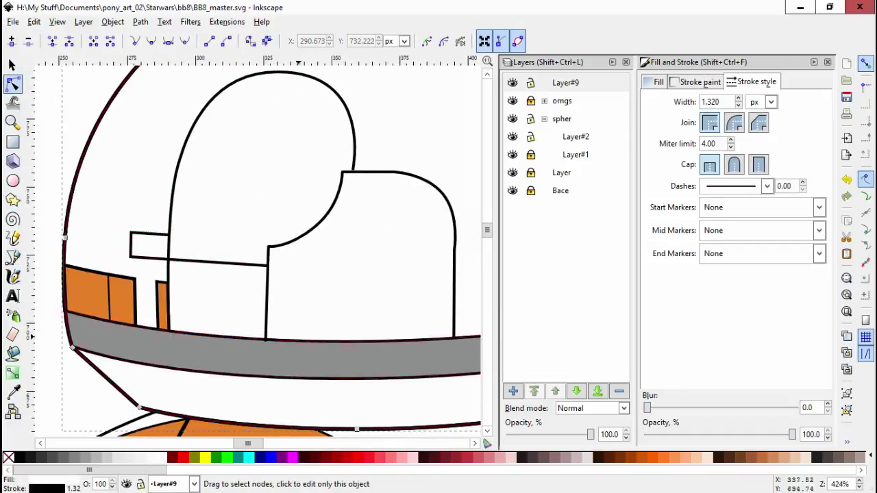
left_click(123, 245)
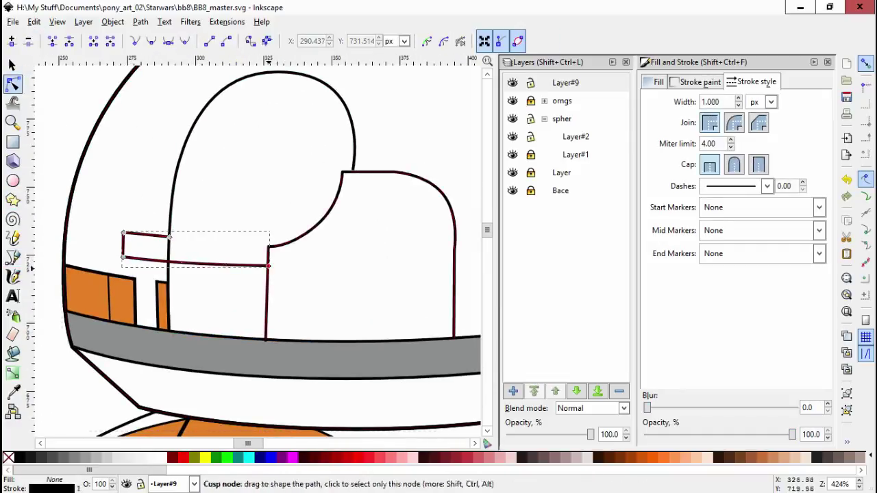
left_click(267, 274)
left_click(378, 236)
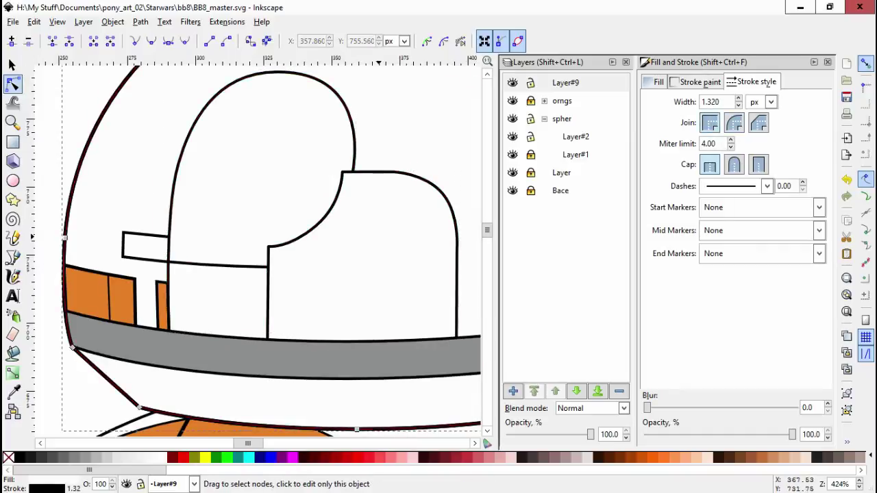
Undo the last adjustments to the notched panel's outline
scroll(352, 187, "down", 2)
key("ctrl+z")
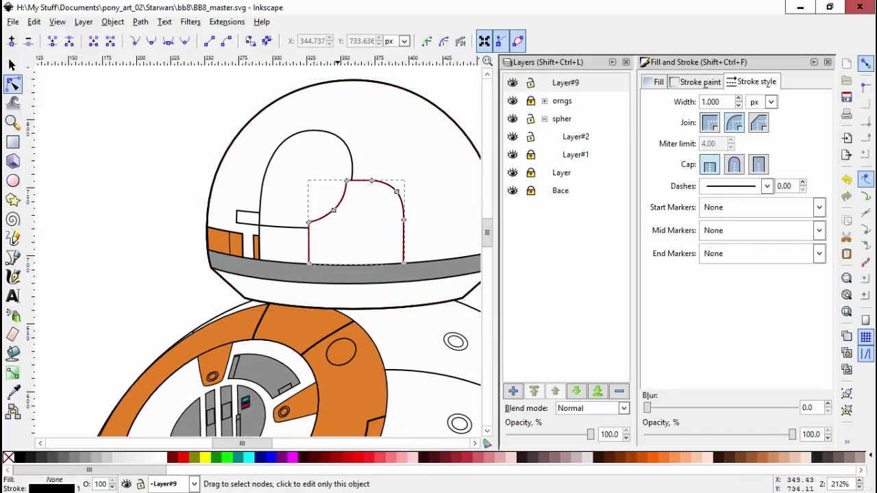
key("ctrl+z")
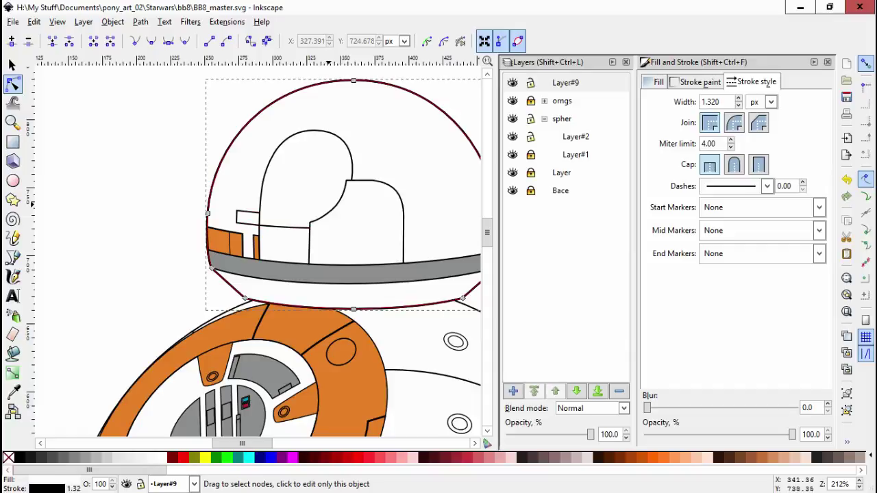
Move the wide orange panel's lower inner corner node onto the grey band's upper edge
key("space")
key("space")
scroll(274, 249, "up", 2)
key("space")
left_click(255, 245)
left_click(222, 239)
key("space")
left_click(148, 172)
scroll(240, 322, "up", 2)
left_click(210, 237)
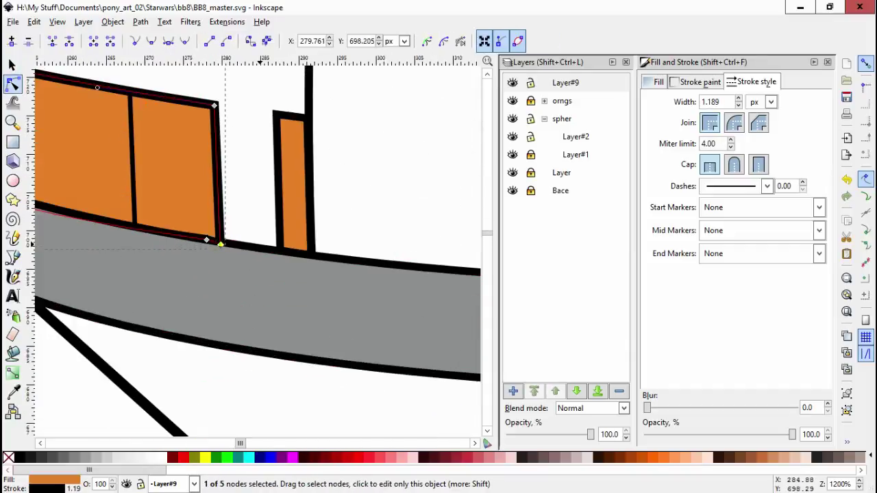
Duplicate the grey band and place the copy across the upper part of the dome
scroll(136, 356, "down", 2)
scroll(136, 367, "down", 2)
key("b")
key("space")
left_click_drag(229, 311, 232, 134)
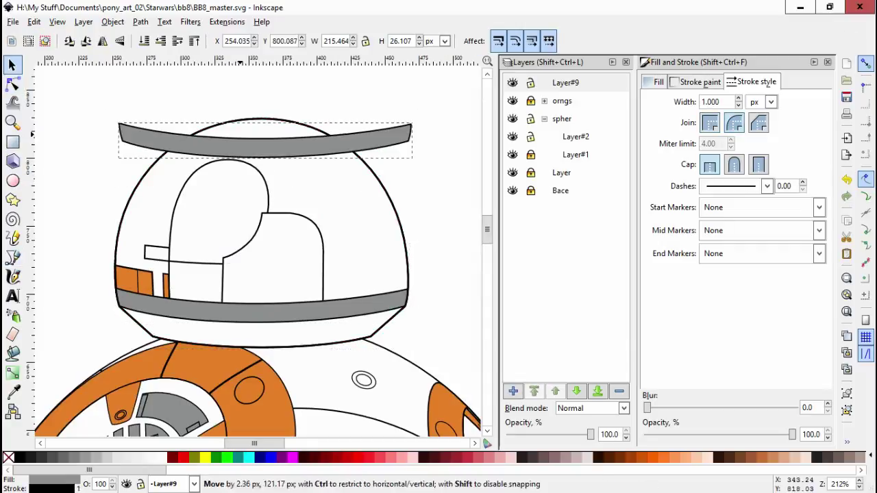
Move the band copy's upper corners inward and straighten its two end edges
left_click(13, 83)
left_click(413, 124)
left_click_drag(114, 120, 148, 120)
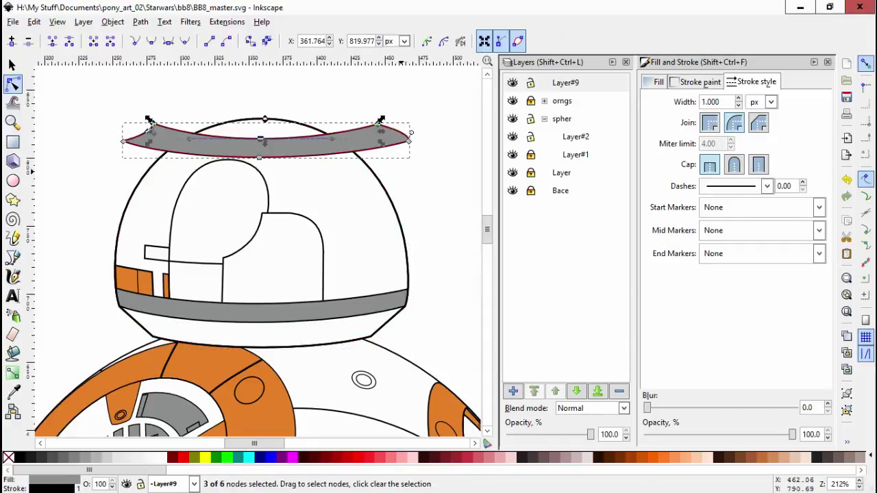
key("Escape")
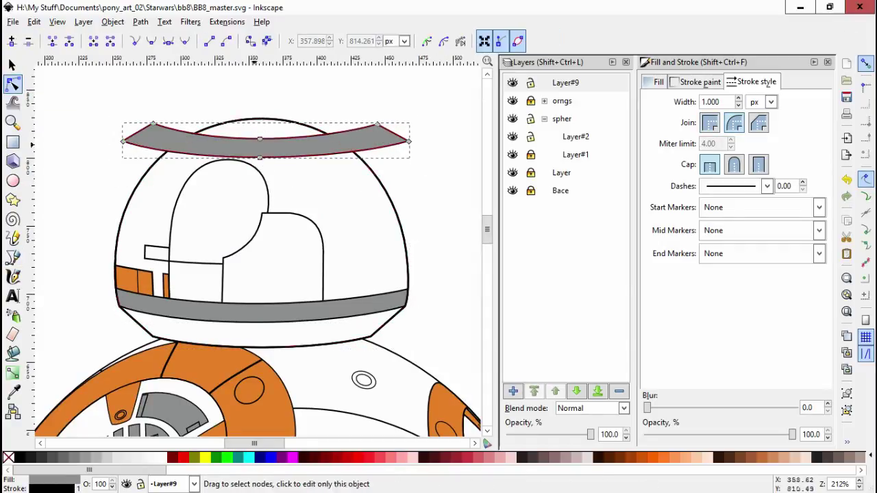
Draw a closed shape outside the dome over the upper band's left end and use it to trim the overhang
scroll(127, 140, "up", 3)
key("b")
left_click(322, 116)
left_click(178, 67)
left_click(48, 149)
left_click(84, 216)
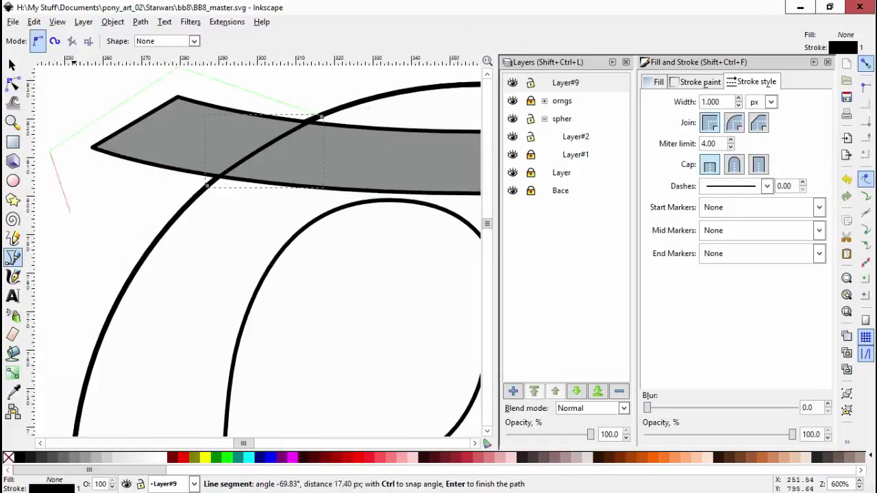
key("Return")
key("s")
Draw a closed shape along the dome's outline over the upper band's right end and subtract it from the band
scroll(260, 246, "right", 5)
key("b")
left_click(164, 138)
left_click(213, 108)
left_click(319, 80)
left_click(393, 101)
left_click(449, 156)
left_click(429, 205)
left_click(164, 138)
key("ctrl+minus")
key("n")
scroll(206, 205, "down", 3)
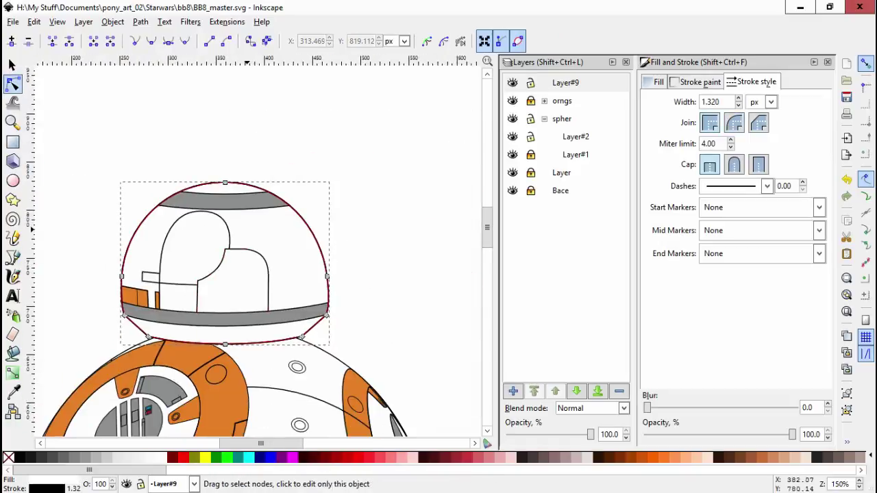
Adjust the upper grey band's corner nodes and edge curves so both ends sit on the dome's outline
scroll(125, 134, "up", 2)
left_click(370, 130)
left_click_drag(370, 130, 361, 130)
left_click_drag(135, 173, 135, 173)
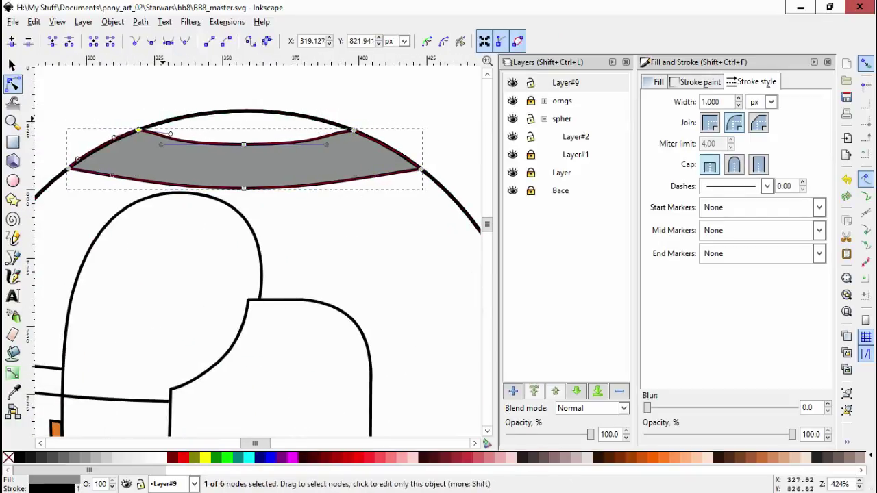
left_click_drag(69, 168, 79, 161)
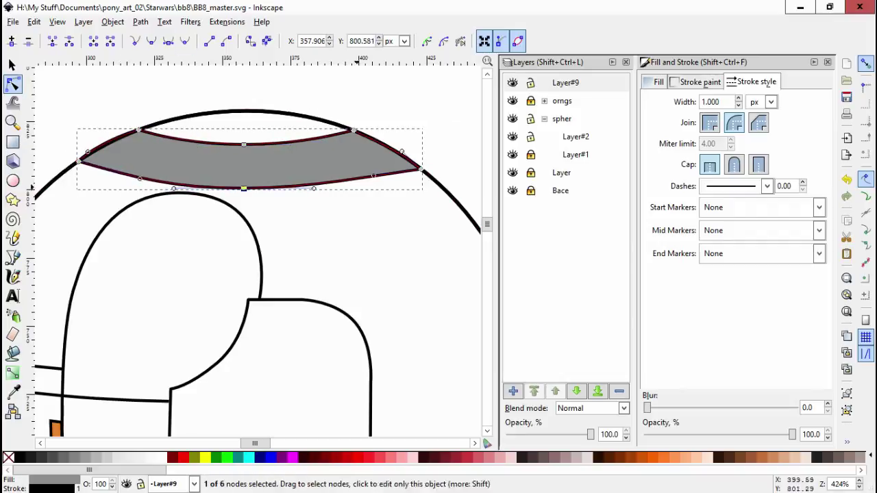
left_click(421, 168, "shift")
left_click_drag(421, 168, 417, 163)
key("Escape")
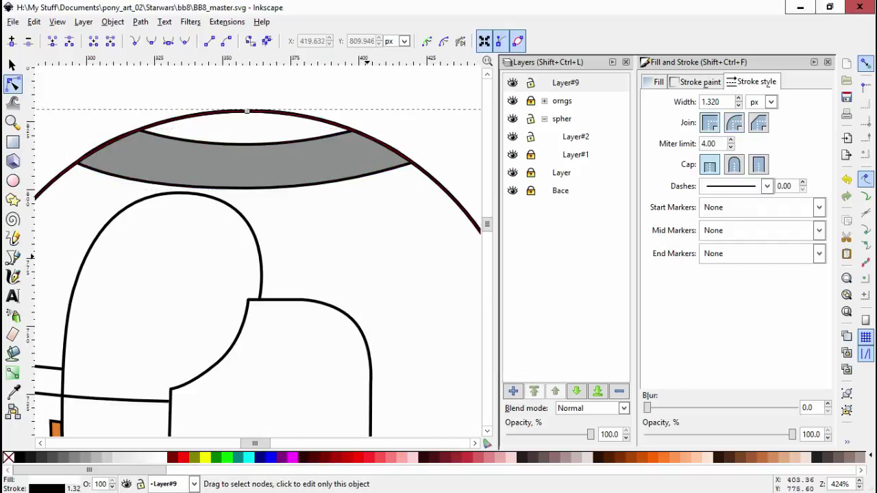
scroll(45, 141, "up", 3)
scroll(45, 140, "down", 4)
scroll(45, 141, "down", 2)
key("Escape")
scroll(298, 254, "up", 2)
scroll(298, 253, "down", 2)
scroll(205, 171, "up", 2)
Draw divider lines across the upper grey band, fanning outward toward both of its ends
key("b")
left_click(144, 141)
double_click(125, 182)
left_click(194, 144)
double_click(197, 186)
left_click(220, 143)
double_click(228, 187)
left_click(331, 179)
double_click(299, 136)
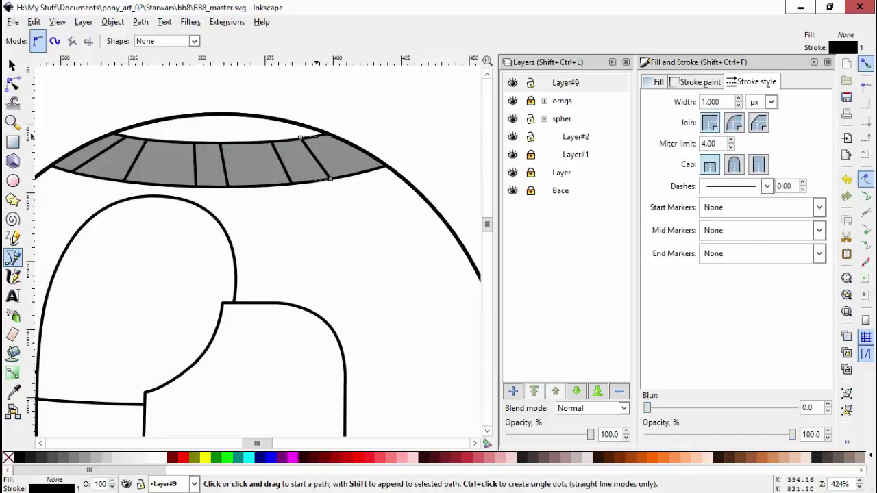
Tilt the divider just left of the upper band's centre by moving its lower node outward
key("n")
left_click(195, 164)
left_click_drag(196, 185, 187, 185)
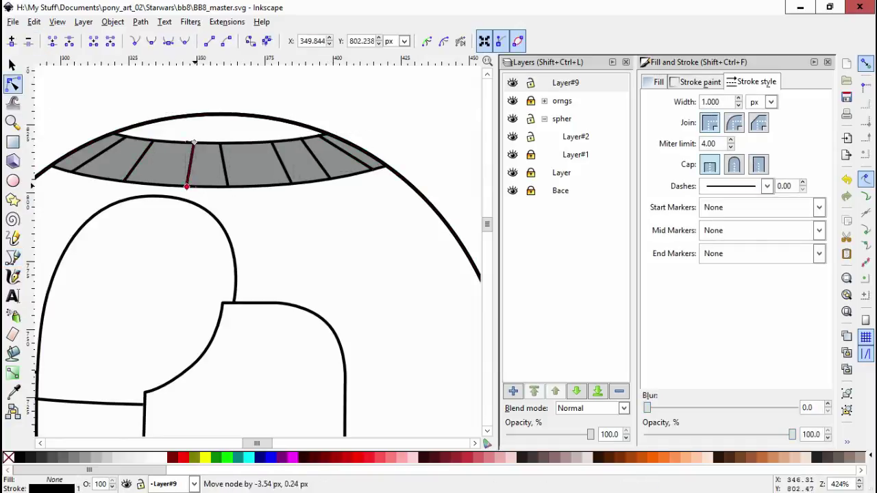
Draw a curved guide line from the dome's crown down across the upper grey band
key("b")
left_click(216, 112)
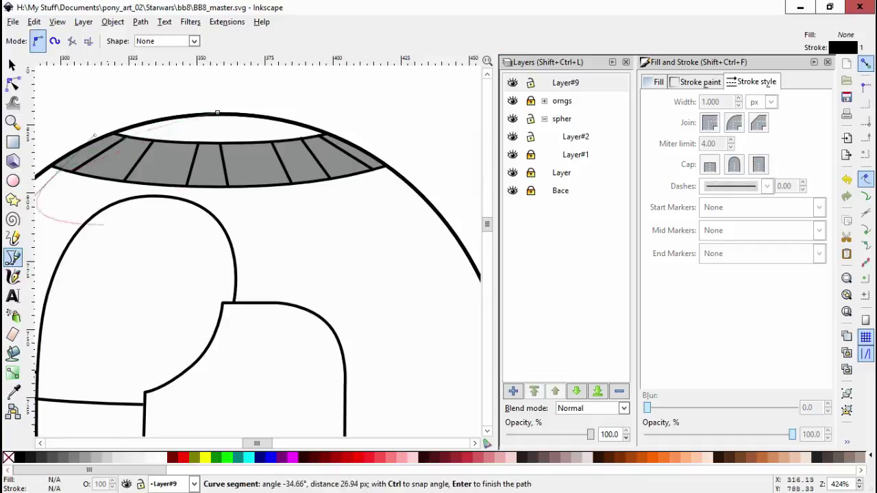
key("Return")
key("n")
Bend the guide curve to different divider positions, realign the dividers to its angle, and remove the guide
left_click_drag(222, 165, 230, 151)
left_click_drag(137, 216, 181, 255)
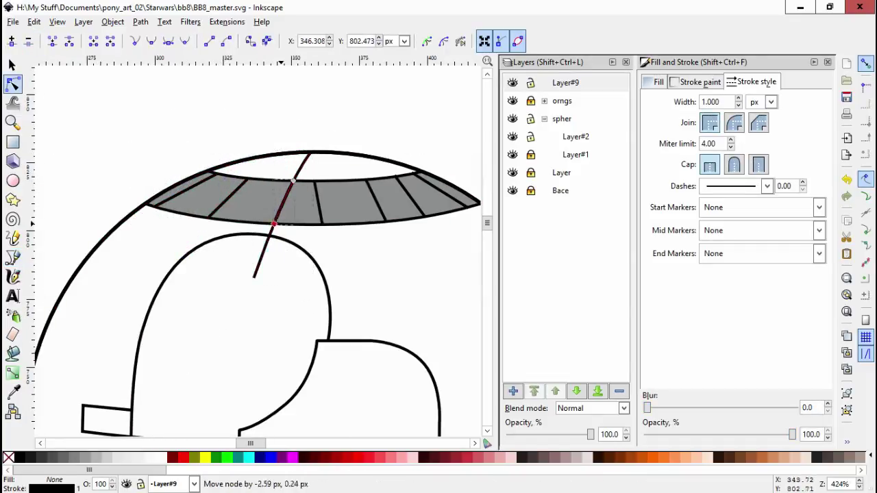
left_click_drag(329, 292, 402, 279)
left_click(410, 196)
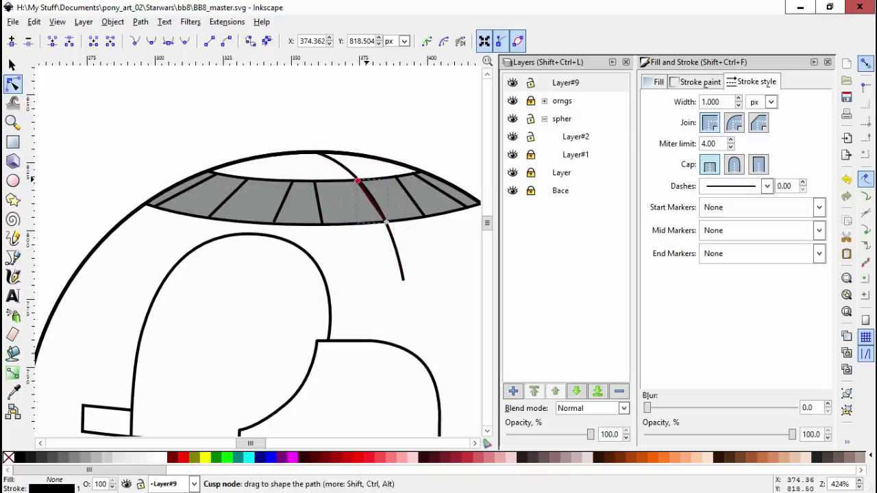
left_click_drag(361, 182, 409, 146)
left_click_drag(437, 275, 442, 278)
key("s")
key("Escape")
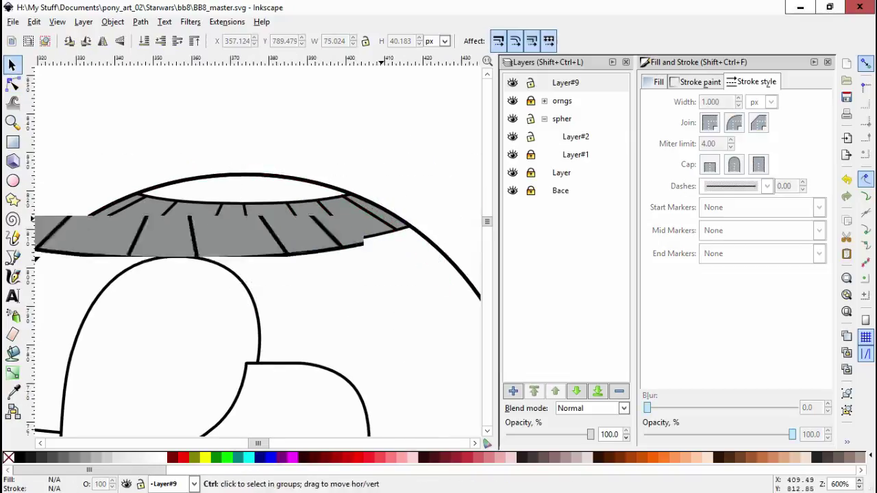
Draw a closed, downward-curving band across the dome just below the upper grey band, between both edges of the dome outline
double_click(382, 257)
scroll(382, 257, "up", 3)
scroll(363, 247, "down", 2)
scroll(356, 243, "up", 2)
scroll(349, 240, "down", 3)
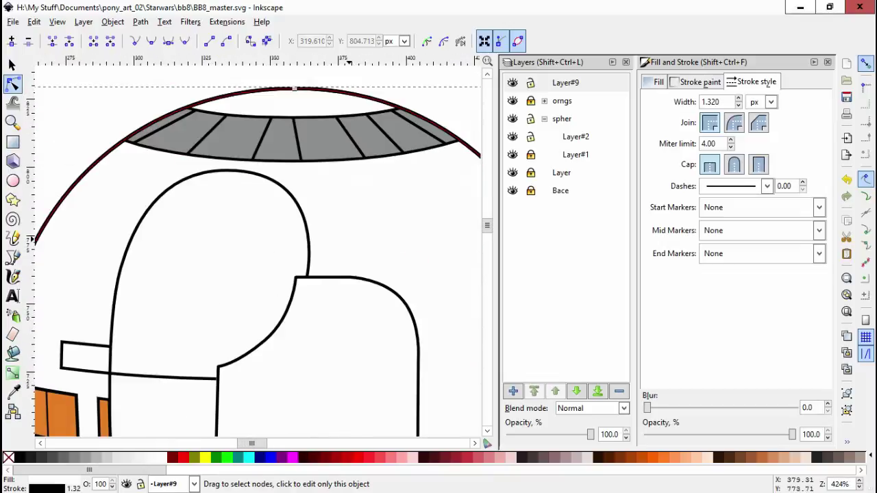
key("b")
scroll(274, 206, "down", 1)
left_click(120, 141)
scroll(372, 170, "up", 3)
left_click_drag(333, 118, 339, 119)
scroll(339, 211, "down", 3)
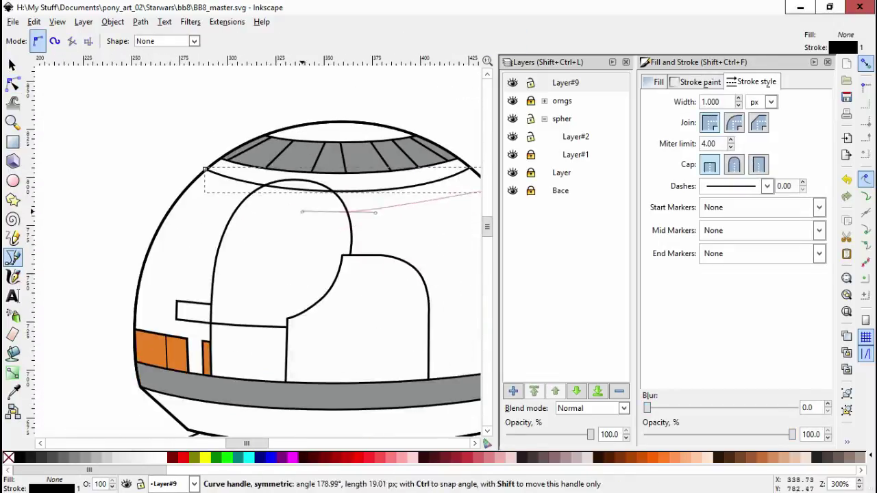
scroll(206, 198, "up", 3)
left_click(199, 195)
Level the curve nodes and handles of the new band and fill it with the orange sampled from the side panel
key("n")
scroll(256, 175, "down", 1)
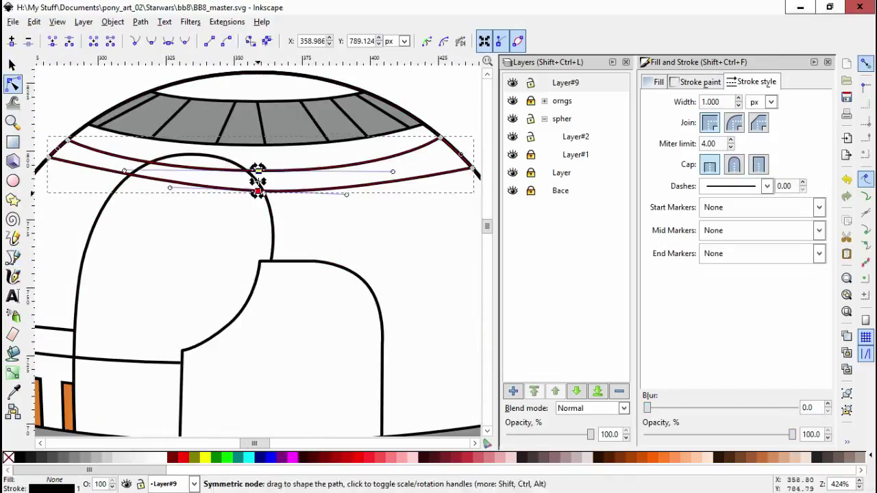
key("Escape")
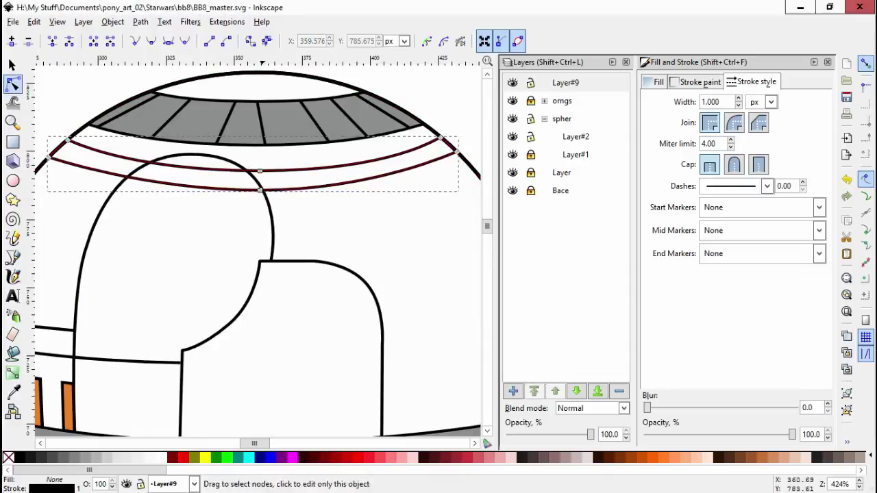
left_click_drag(260, 170, 260, 173)
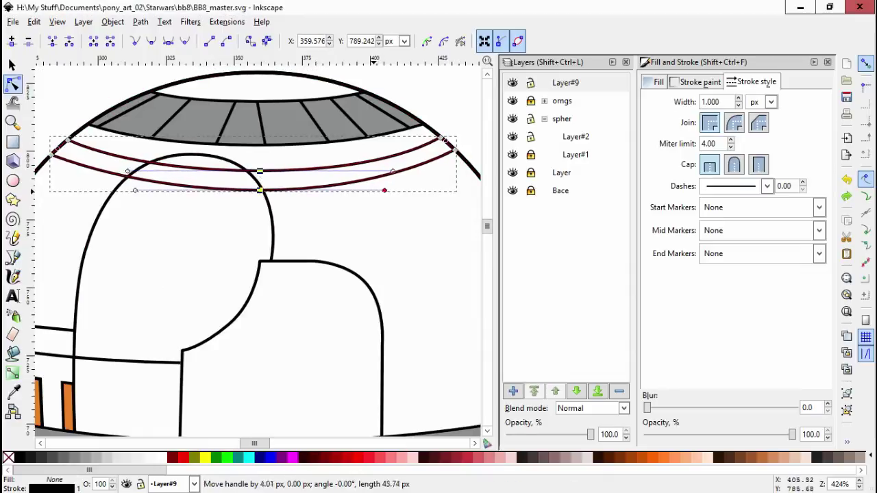
key("s")
key("d")
left_click(66, 404)
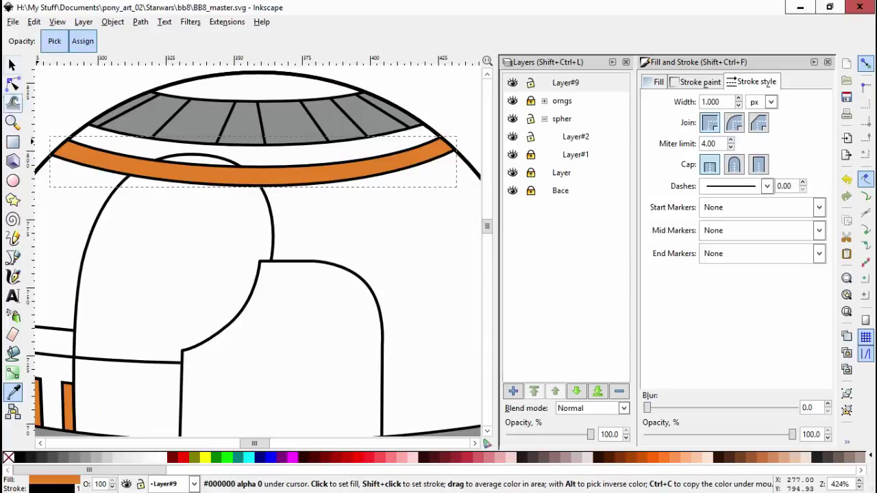
Cut the middle section with slanted ends out of the orange band where it crosses the arched outline
key("b")
left_click(142, 150)
key("s")
key("minus")
key("minus")
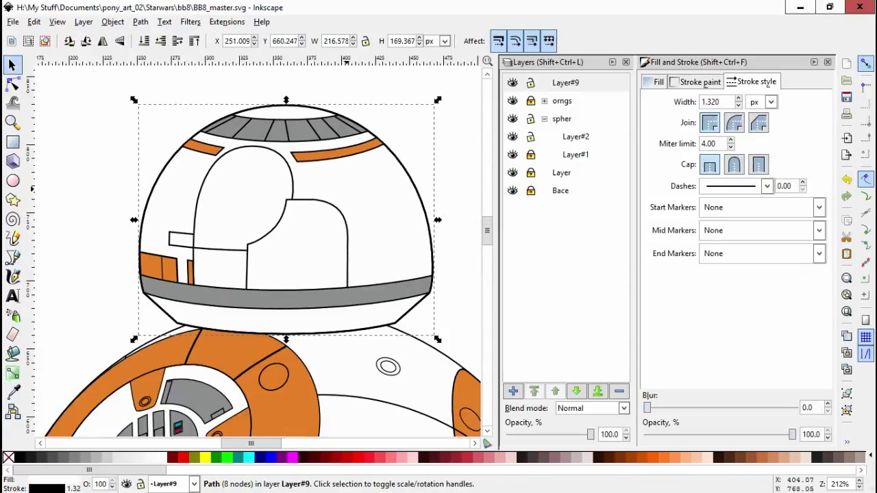
Slightly reduce the height of the upper grey band together with its dividers beneath the dome's crown
key("n")
left_click(315, 104)
scroll(315, 89, "up", 2)
key("s")
left_click(355, 157)
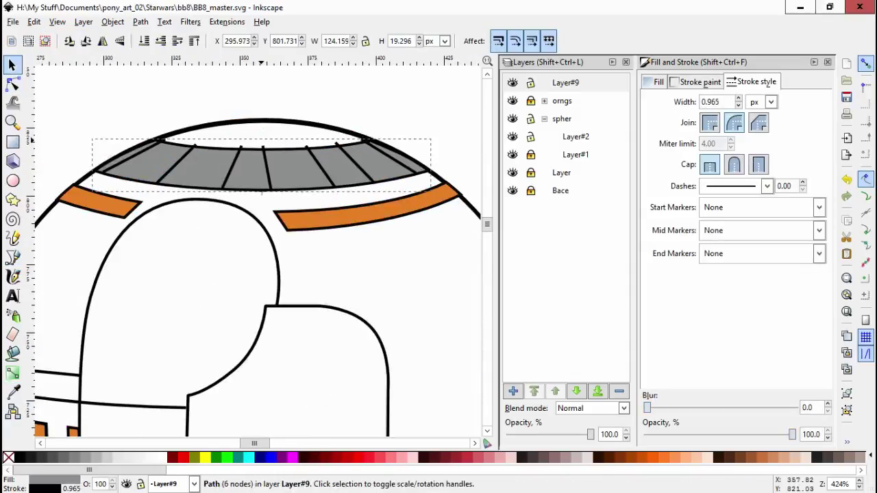
left_click(354, 134, "shift")
left_click_drag(420, 180, 420, 224)
left_click(370, 212)
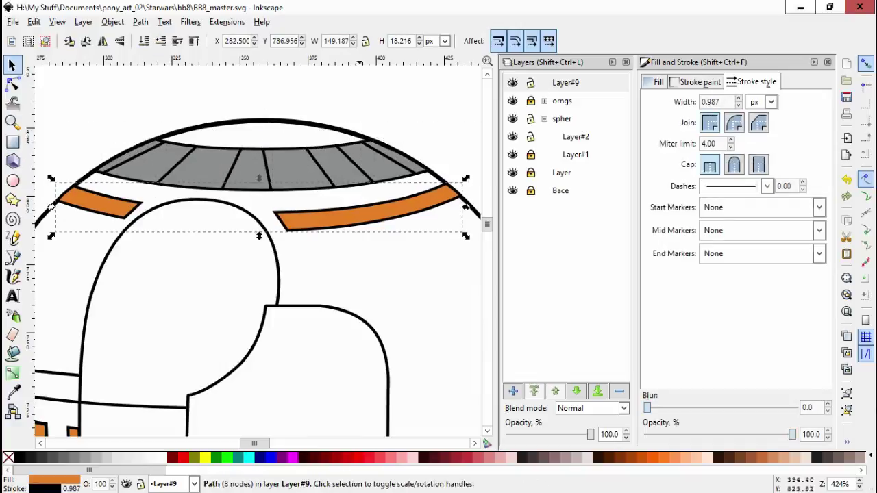
Adjust the dome's crown node and the orange band's outer corner nodes so the band meets the dome outline
key("n")
scroll(452, 195, "up", 3)
left_click(455, 195)
scroll(215, 170, "down", 4)
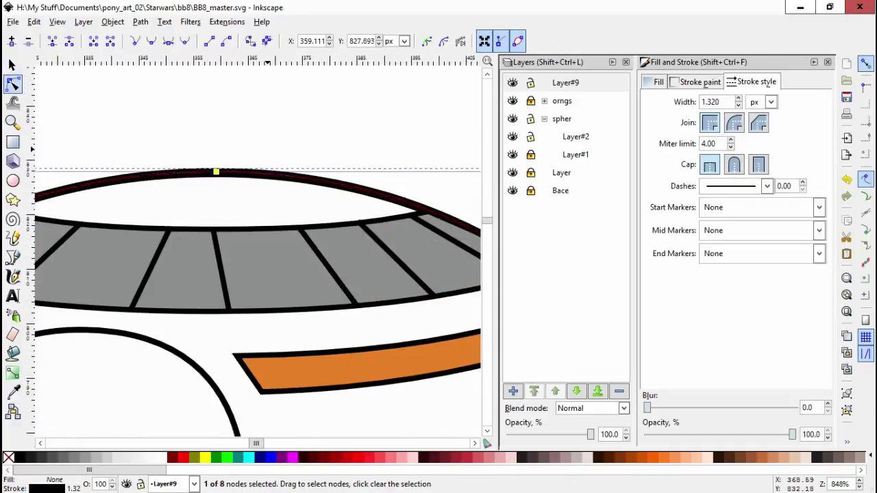
key("Escape")
left_click(120, 170)
scroll(120, 170, "up", 5)
scroll(119, 170, "down", 5)
key("Escape")
scroll(130, 158, "up", 4)
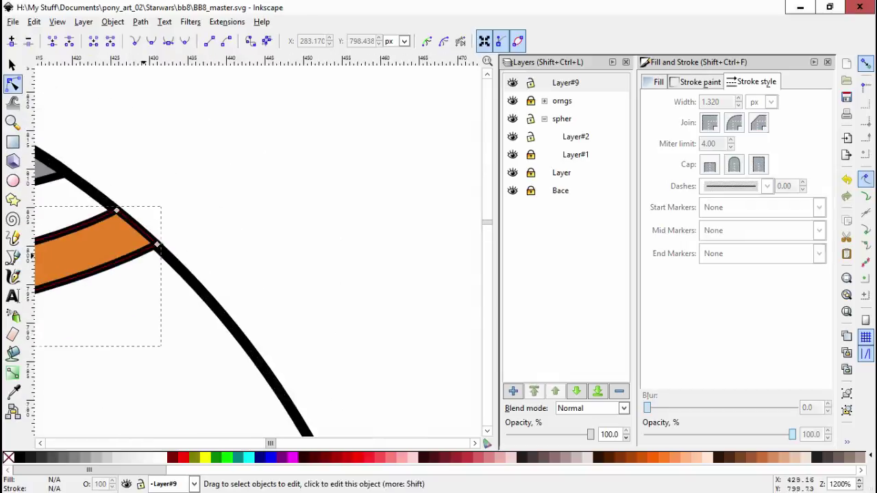
Save the document and lock the spher layer and its Layer#2
scroll(210, 254, "down", 6)
key("ctrl+s")
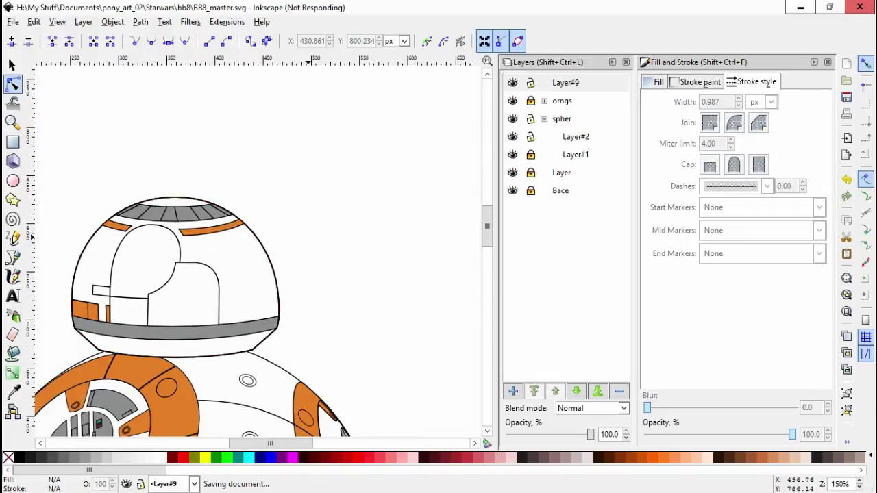
key("s")
key("ctrl+a")
key("Escape")
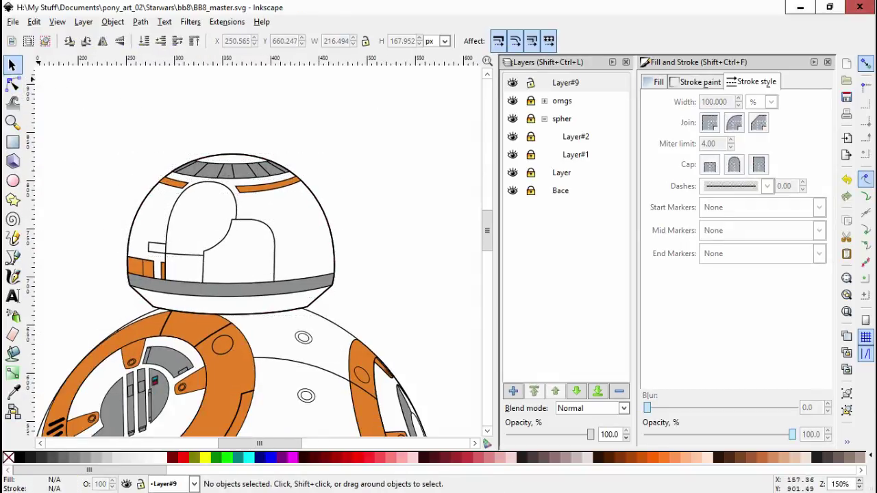
Draw a three-node guide curve across the lower dome from edge to edge, above the lower grey band
key("ctrl+a")
key("3")
key("Escape")
key("b")
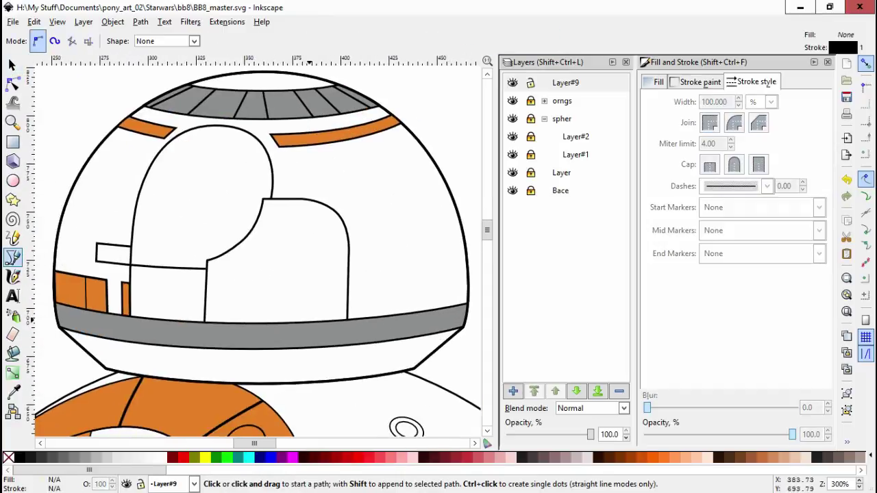
scroll(253, 247, "down", 3)
left_click(49, 269)
left_click_drag(241, 287, 315, 287)
left_click(466, 267)
key("Return")
key("n")
Fit the guide curve to the top of the existing orange side panel and give it a cyan stroke
left_click(458, 162, "shift")
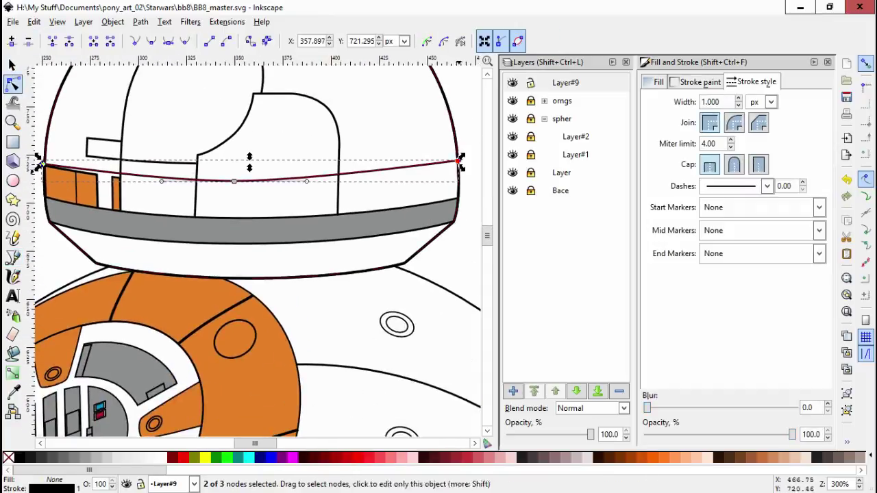
scroll(458, 162, "up", 1)
left_click(66, 197)
key("3")
key("Escape")
key("3")
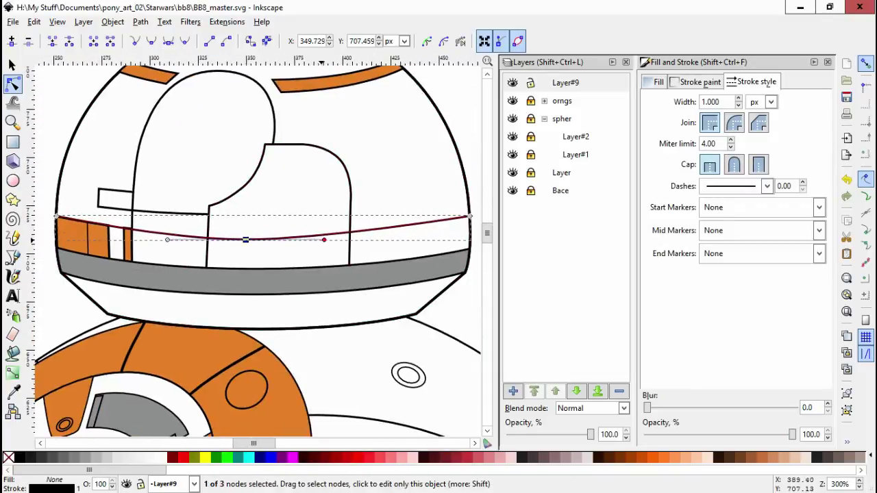
left_click(700, 81)
left_click(250, 457, "shift")
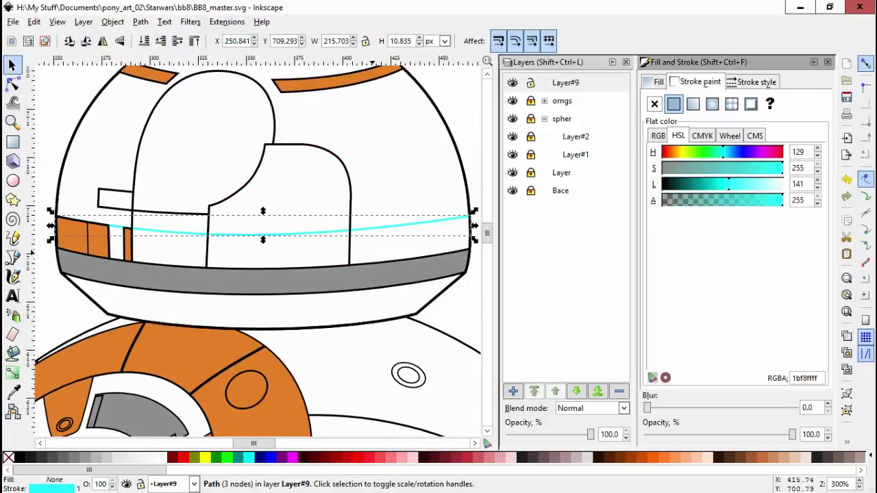
Draw a closed orange panel between the cyan guide and the lower grey band, from the arched outline to the dome's right edge
scroll(467, 205, "up", 5)
scroll(468, 205, "down", 4)
key("b")
scroll(319, 186, "up", 3)
left_click_drag(318, 186, 393, 184)
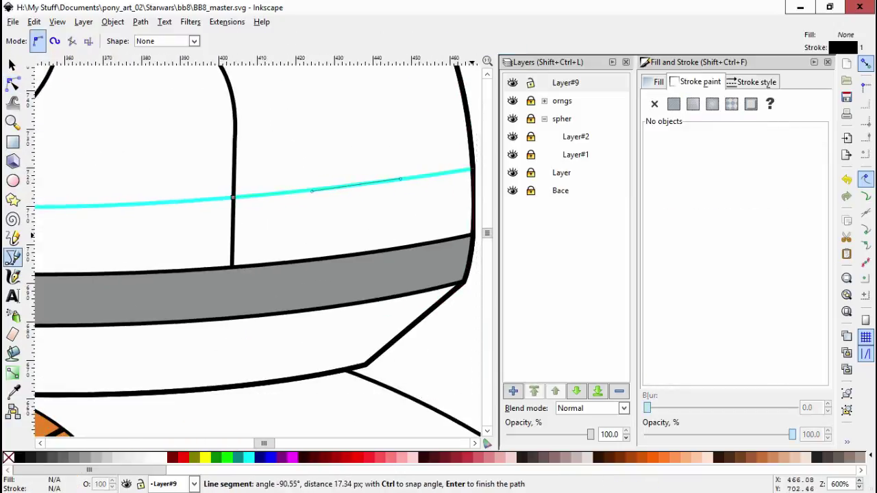
double_click(473, 235)
left_click(233, 197)
key("n")
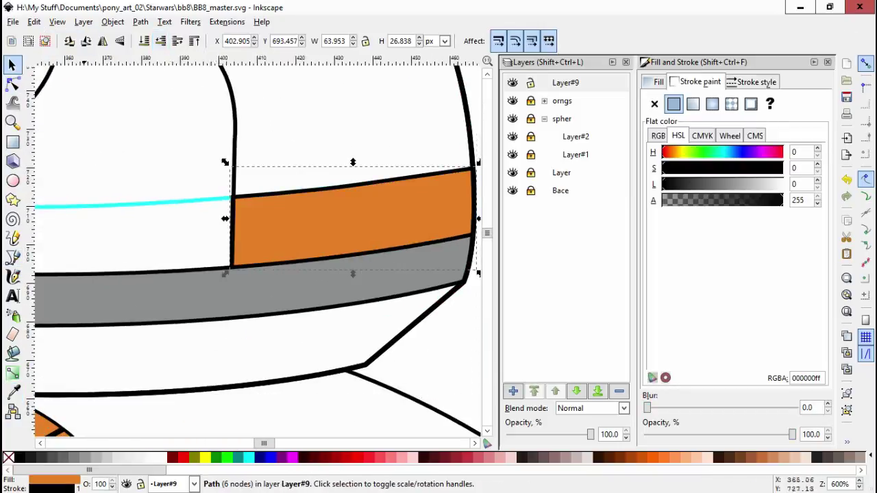
Adjust the new orange panel's nodes to fit the arched outline, the lower grey band and the dome edge
scroll(232, 228, "up", 2)
scroll(231, 216, "down", 2)
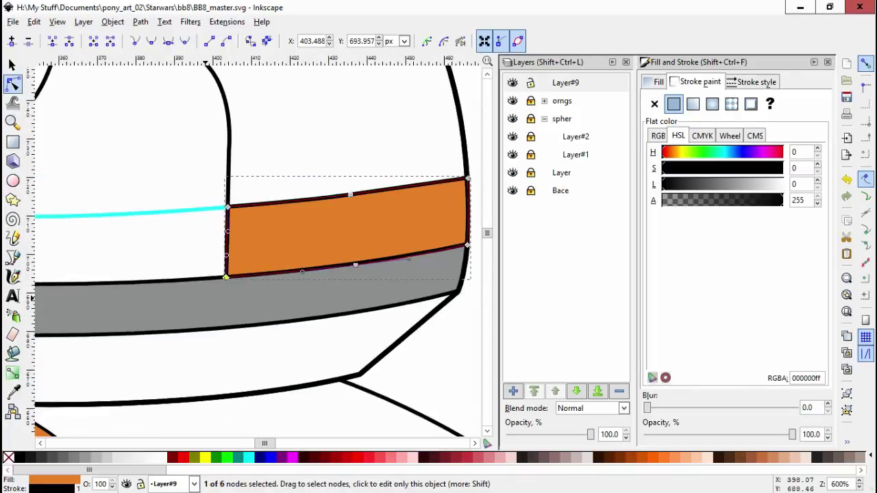
scroll(274, 226, "right", 2)
scroll(384, 226, "up", 2)
left_click_drag(411, 226, 413, 218)
scroll(363, 226, "up", 1)
key("Escape")
Draw a narrow, slanted-top orange strip across the right orange panel and place a duplicate as a cutting shape
key("b")
scroll(274, 226, "down", 3)
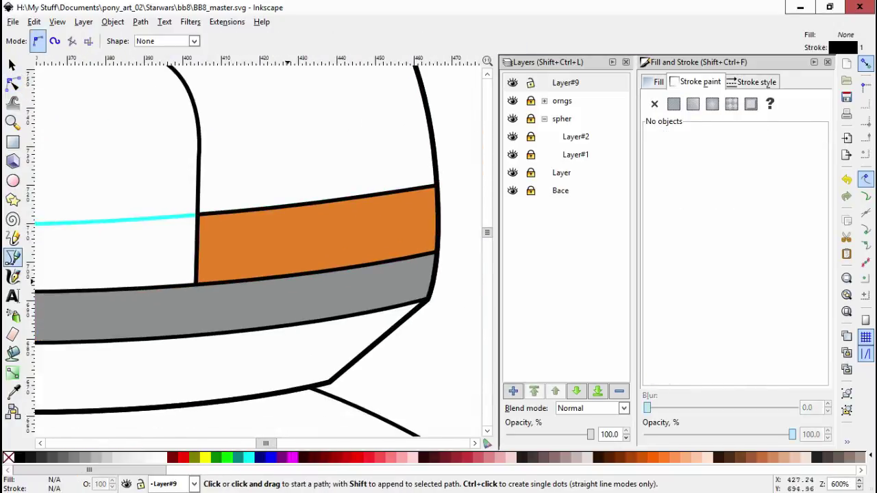
left_click(276, 194)
left_click(292, 183)
key("s")
key("ctrl+shift+v")
key("Right")
Cut three narrow vertical slots in the right orange panel by subtracting pasted copies of the strip with Difference
left_click(140, 21)
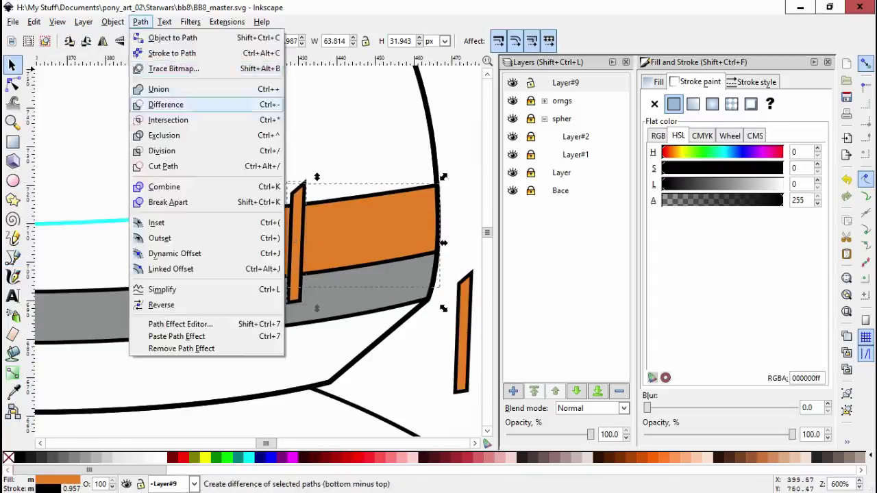
left_click(157, 104)
key("ctrl+v")
key("ctrl+minus")
key("ctrl+v")
left_click_drag(380, 231, 350, 227)
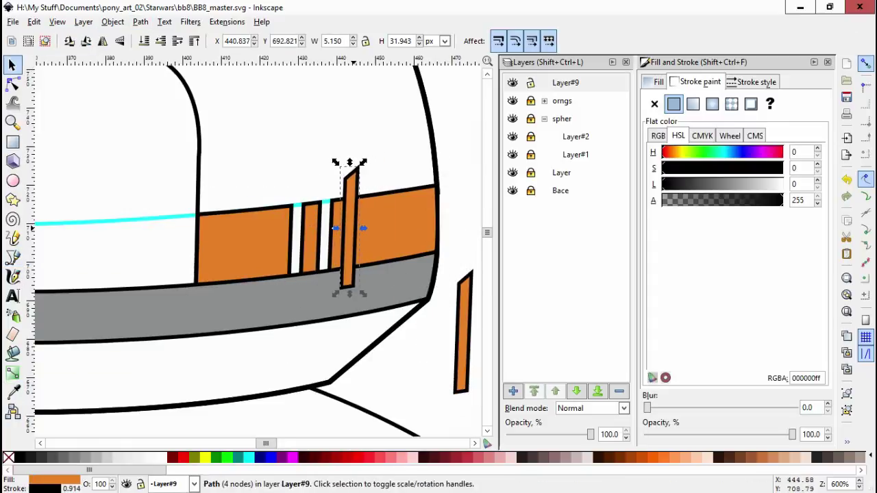
key("ctrl+minus")
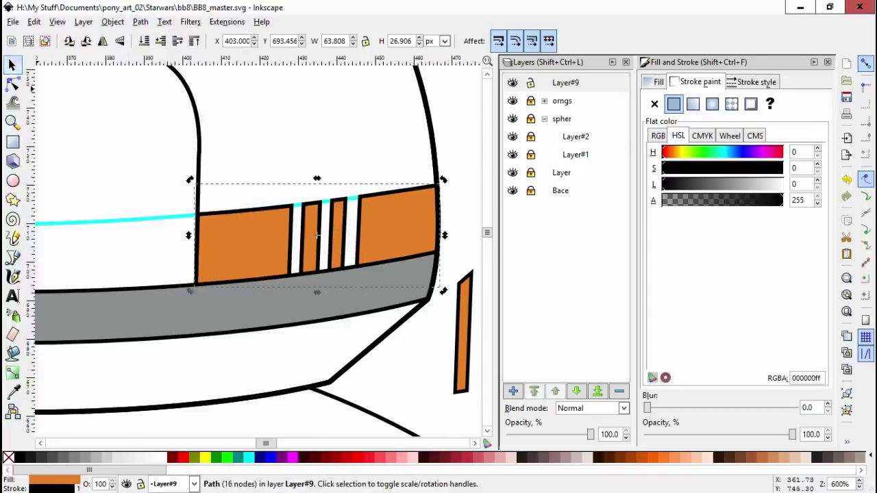
Shift the slot nodes of the right orange panel slightly toward the dome's edge and save the document
key("n")
key("Escape")
left_click_drag(270, 185, 377, 274)
key("Escape")
key("Escape")
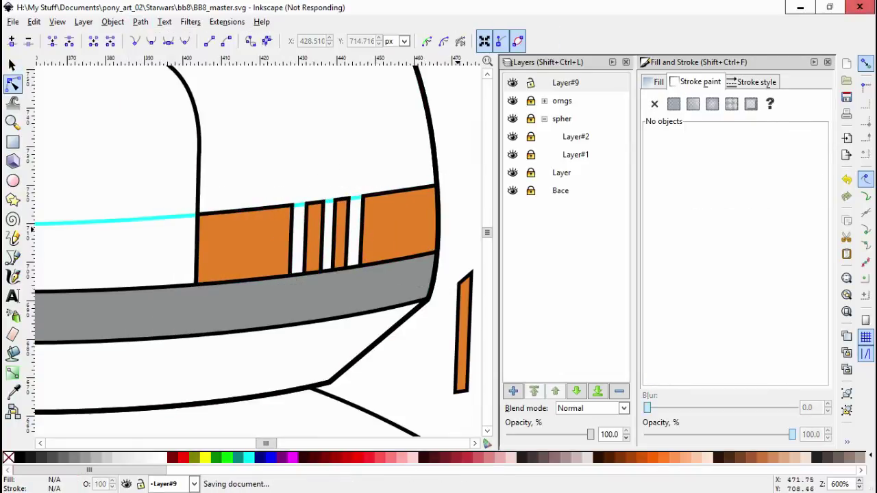
key("minus")
key("minus")
key("minus")
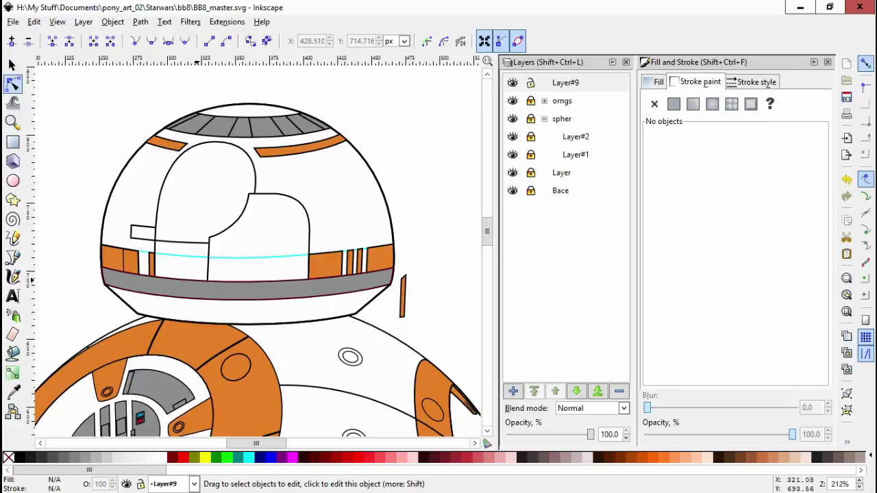
left_click(247, 299)
scroll(109, 271, "up", 3, "ctrl")
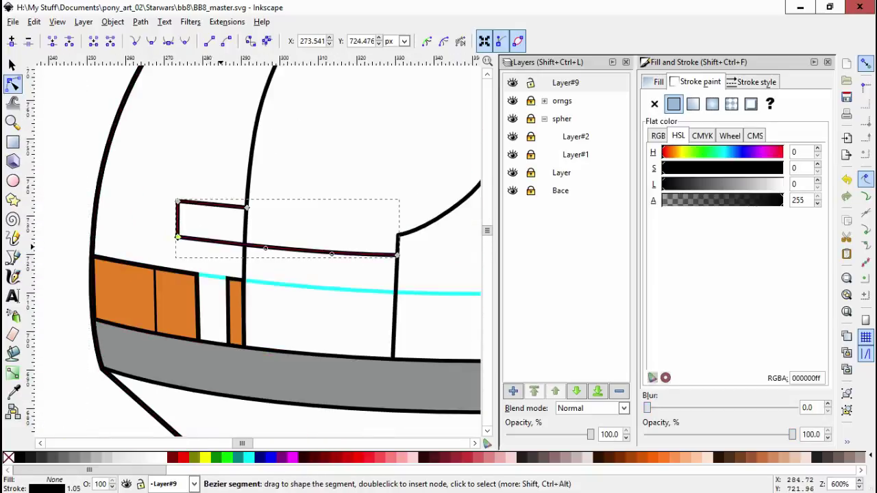
scroll(92, 232, "down", 3, "ctrl")
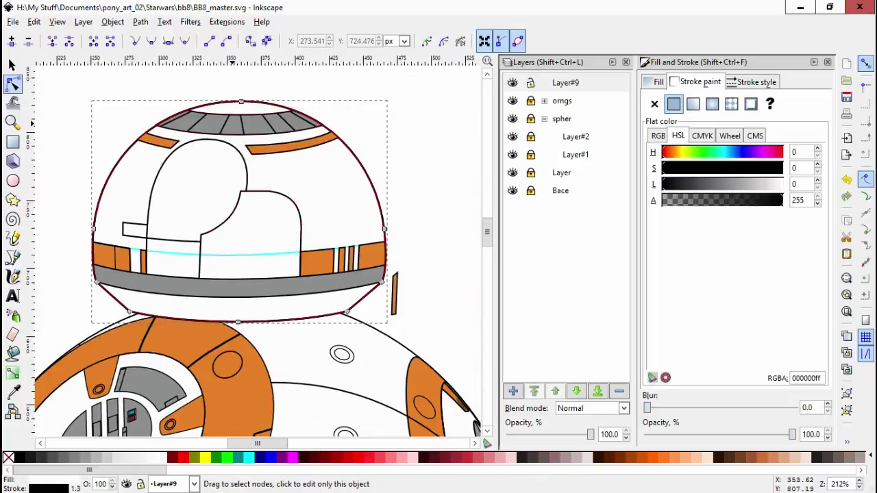
Scale the top-edge nodes of the upper grey band and its dividers to make the edge narrower and flatter
scroll(255, 115, "up", 2, "ctrl")
left_click(255, 115, "shift")
key("n")
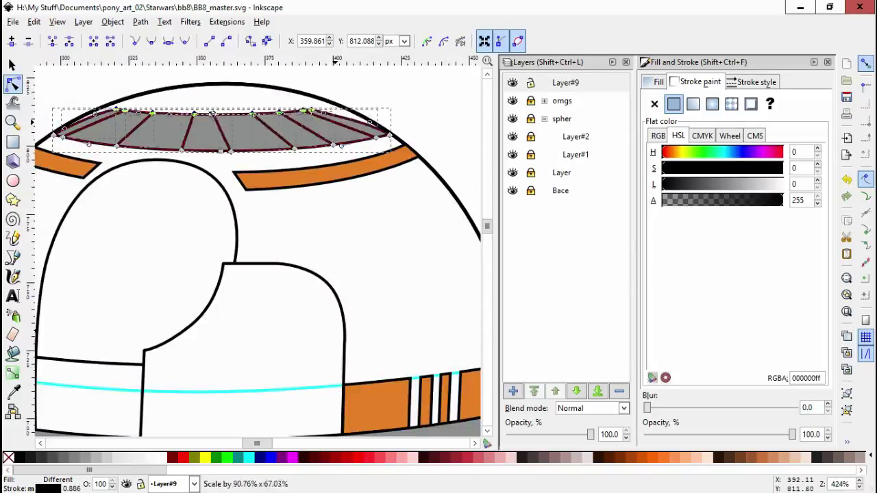
scroll(164, 110, "up", 1, "ctrl")
key("Escape")
Draw two open corner-shaped panel lines on the white crown, one on each side of its centre
key("b")
left_click_drag(157, 139, 160, 143)
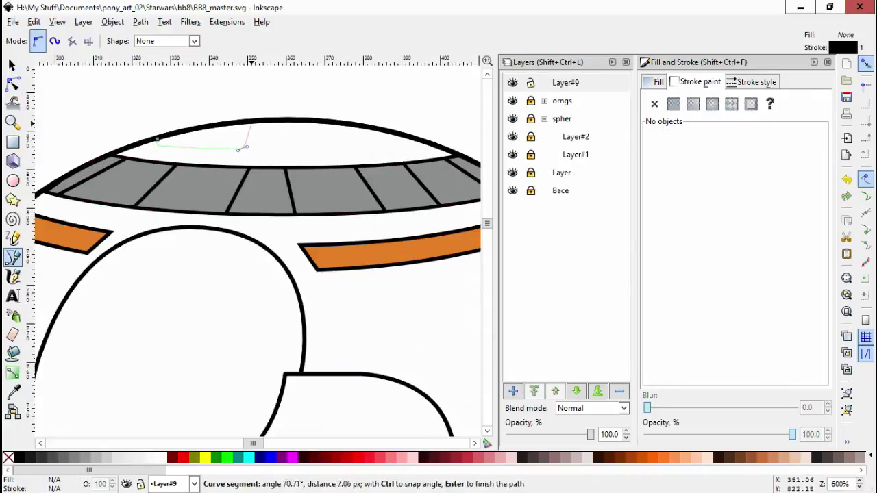
left_click_drag(245, 146, 294, 137)
key("Return")
key("s")
key("n")
key("Escape")
scroll(397, 107, "down", 3, "ctrl")
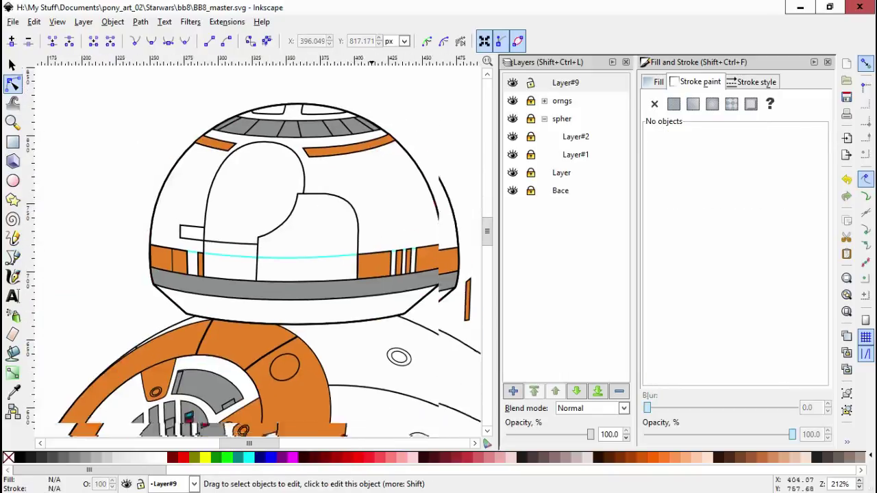
Nudge the outer end nodes of the upper orange band into line with the dome outline
left_click(232, 149)
scroll(279, 137, "up", 5, "ctrl")
left_click(238, 122)
key("s")
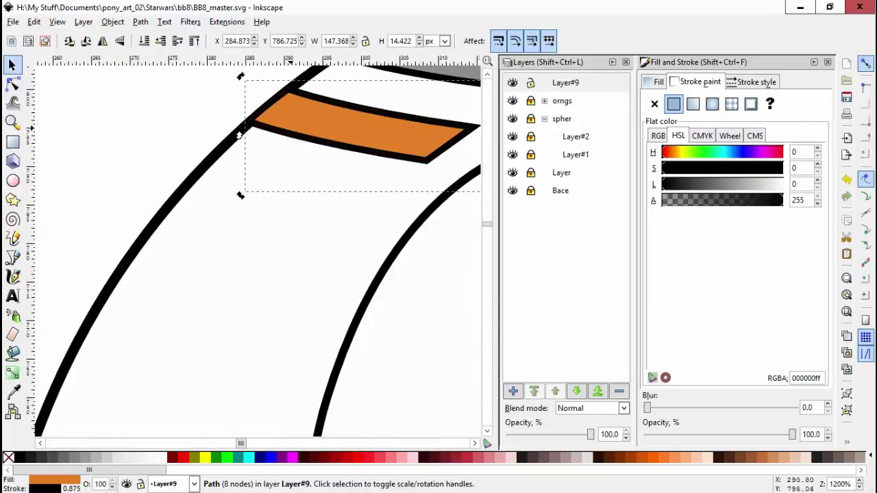
scroll(283, 174, "down", 4, "ctrl")
scroll(383, 261, "up", 5, "ctrl")
key("n")
left_click(323, 268)
key("alt+Left")
key("alt+Left")
key("alt+Left")
key("alt+Left")
key("alt+Left")
key("Escape")
scroll(260, 253, "down", 6)
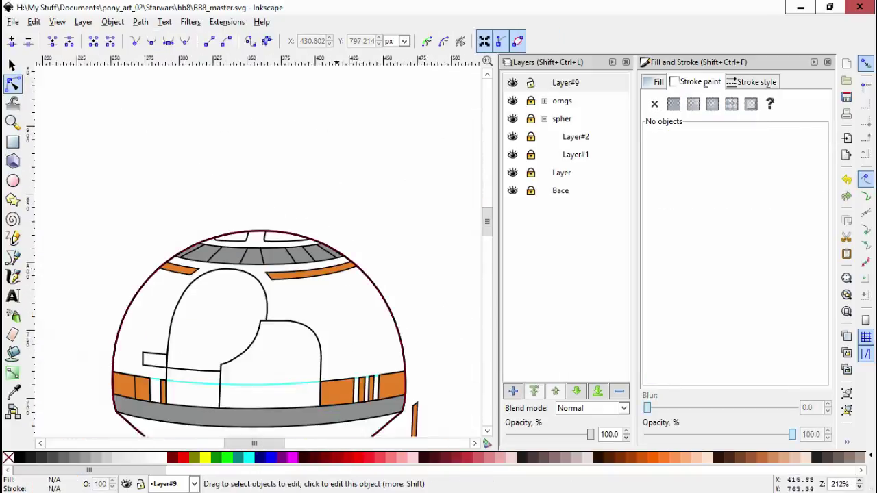
Draw a curved panel line just inside the dome's right edge, from the upper orange band down to the lower orange panel
key("b")
scroll(417, 370, "up", 2, "ctrl")
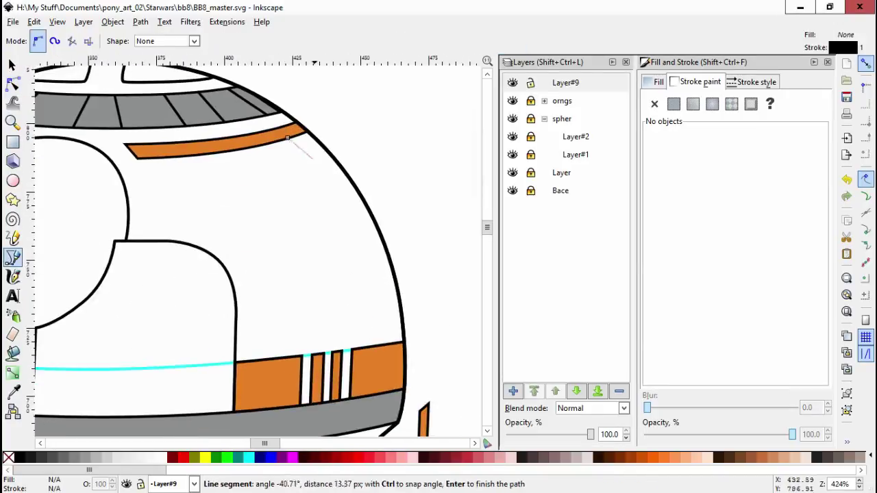
left_click(414, 370)
double_click(361, 255)
scroll(361, 255, "up", 2, "ctrl")
left_click(298, 127)
scroll(294, 117, "down", 2, "ctrl")
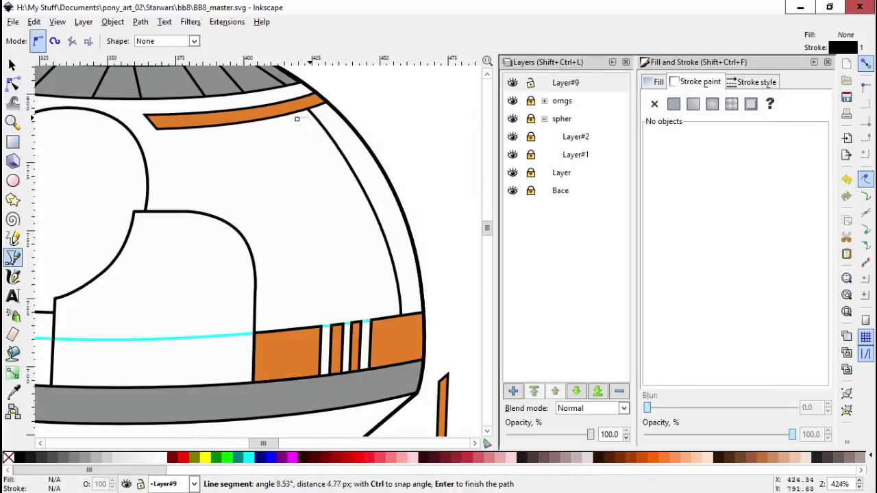
Draw a narrow curved strip alongside the new panel line, following its bend down to the lower orange panels
left_click(297, 118)
key("n")
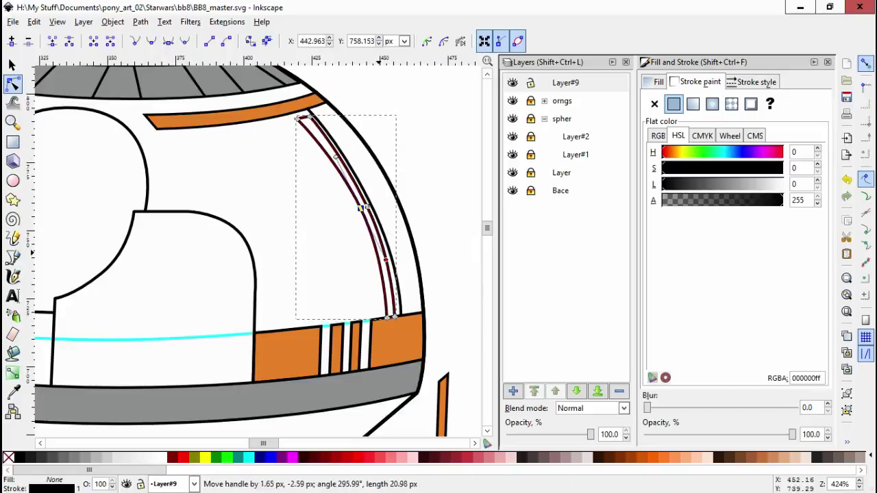
scroll(359, 207, "up", 2, "ctrl")
scroll(329, 172, "down", 1, "ctrl")
Cut the narrow strip down to a short slot at its upper end, using a large closed shape as the cutter
key("b")
left_click(104, 162)
left_click_drag(268, 156, 283, 154)
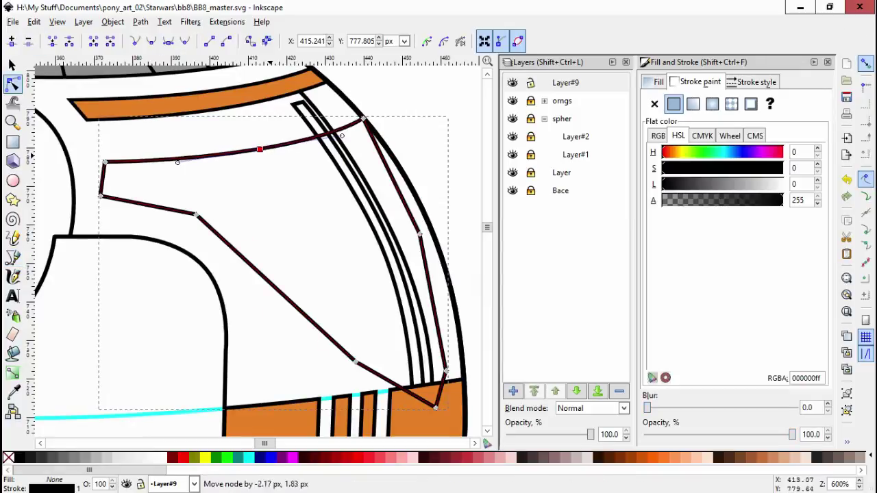
key("ctrl+a")
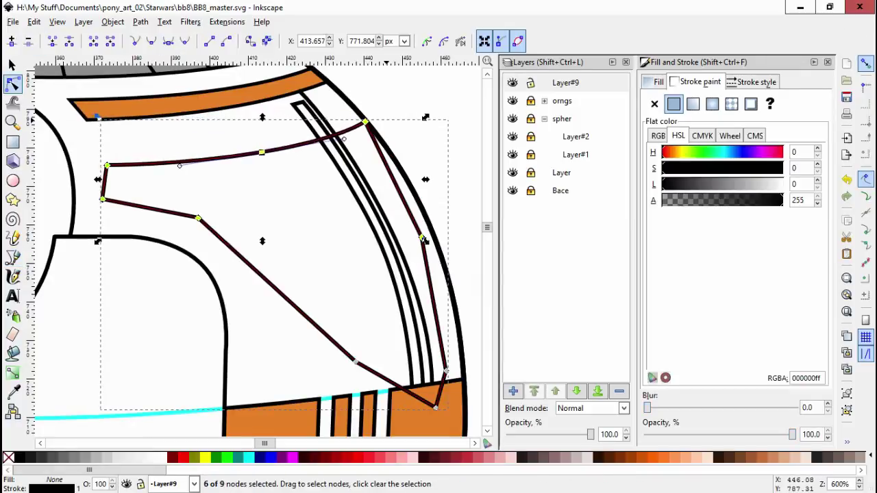
key("s")
key("d")
key("s")
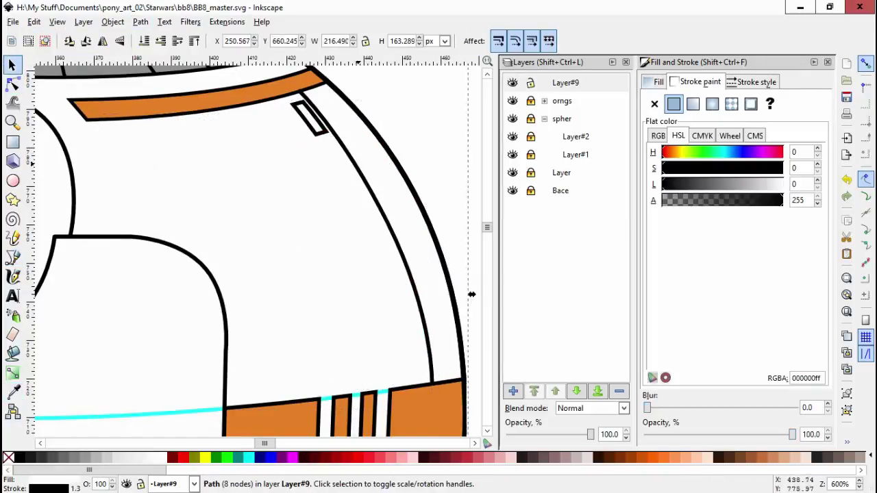
Thin the outlines of the slot and the curved panel line, using 0.6 px for the line, and refine the line's bend
left_click(756, 82)
left_click(313, 111)
key("Escape")
scroll(343, 240, "down", 1)
key("n")
left_click_drag(396, 198, 398, 199)
key("minus")
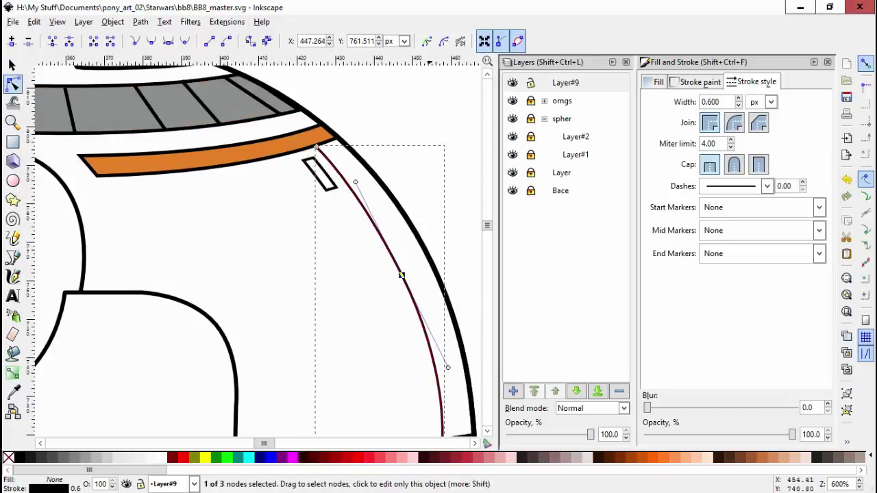
key("s")
key("Escape")
key("minus")
key("Tab")
key("Escape")
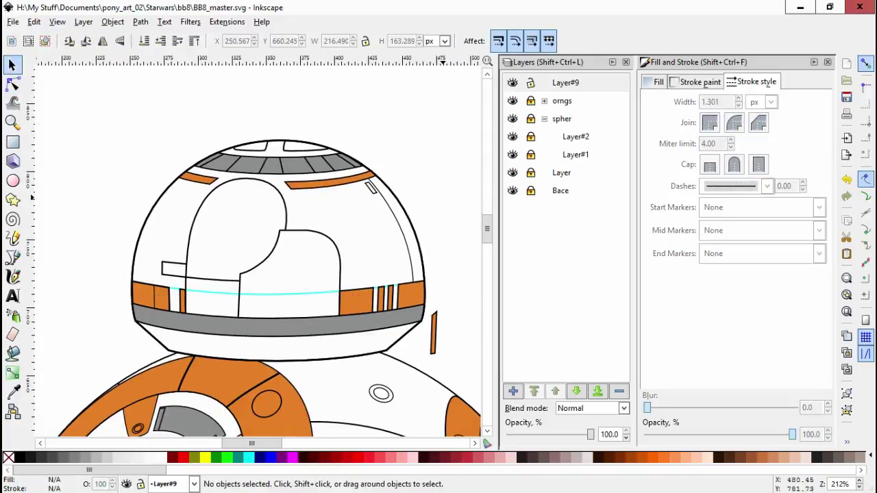
Draw a small tilted oval beneath the slot, about 7.3 by 7.9 px, with a 0.7 px black outline
left_click(12, 180)
scroll(406, 228, "up", 3)
left_click_drag(351, 160, 366, 176)
key("n")
scroll(344, 122, "up", 2)
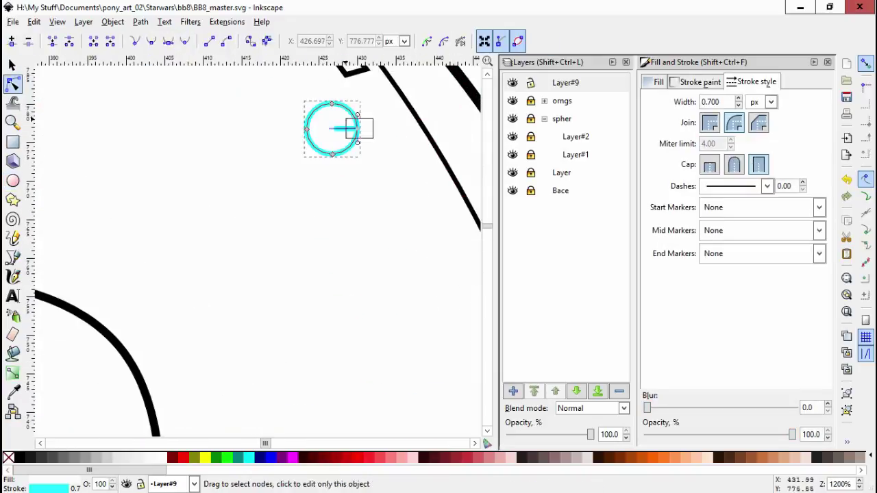
key("s")
scroll(300, 204, "down", 3)
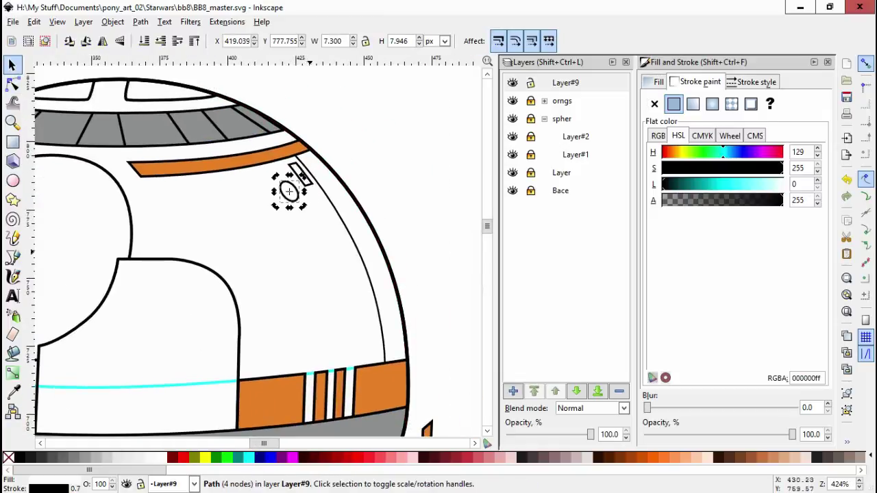
Place a second small oval, about 7.3 by 8.8 px, just above the striped section of the lower orange band
key("Escape")
key("Tab")
key("Escape")
scroll(428, 261, "down", 2)
scroll(259, 292, "up", 1)
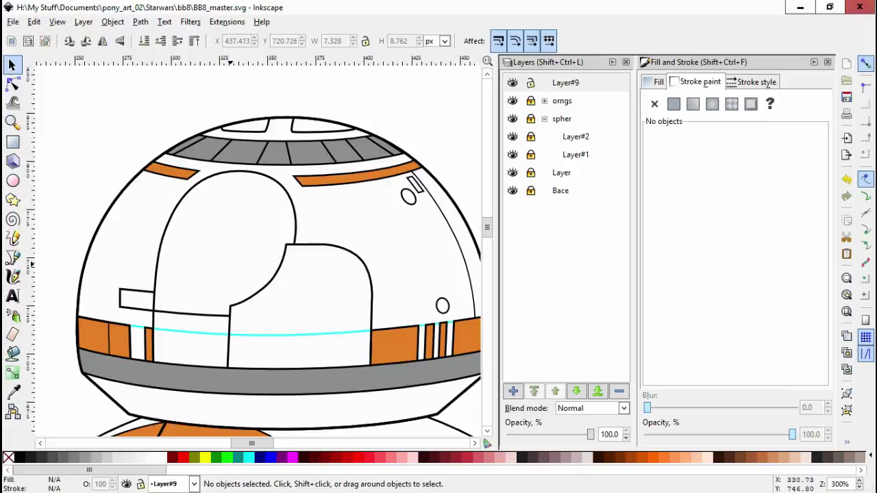
Draw the eye's large circle inside the rounded housing, enlarge it into a tilted oval and adjust the housing's lower curve around it
left_click(12, 83)
key("Tab")
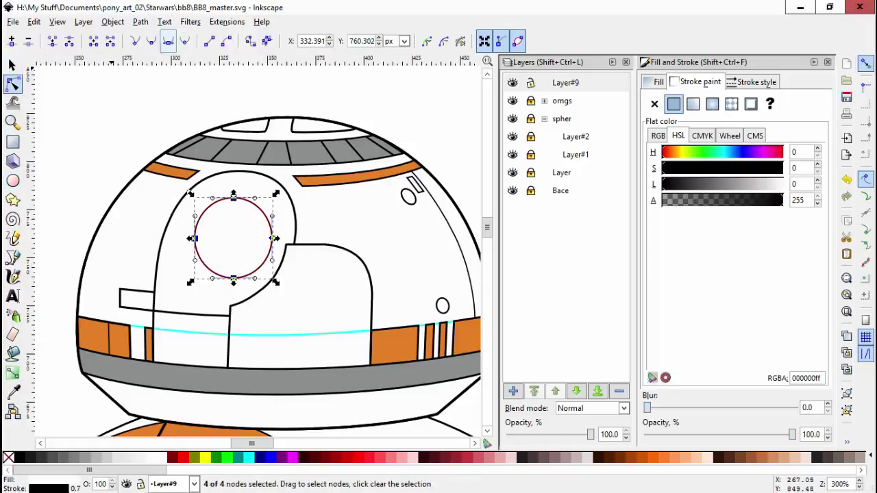
key("s")
left_click_drag(234, 243, 232, 227)
left_click_drag(272, 269, 283, 294)
key("n")
left_click(229, 305)
left_click(265, 288)
Add two progressively smaller copies of the eye oval, nested toward its upper-left side
key("s")
left_click(226, 233)
key("d")
left_click(226, 233)
key("ctrl+z")
key("period")
key("period")
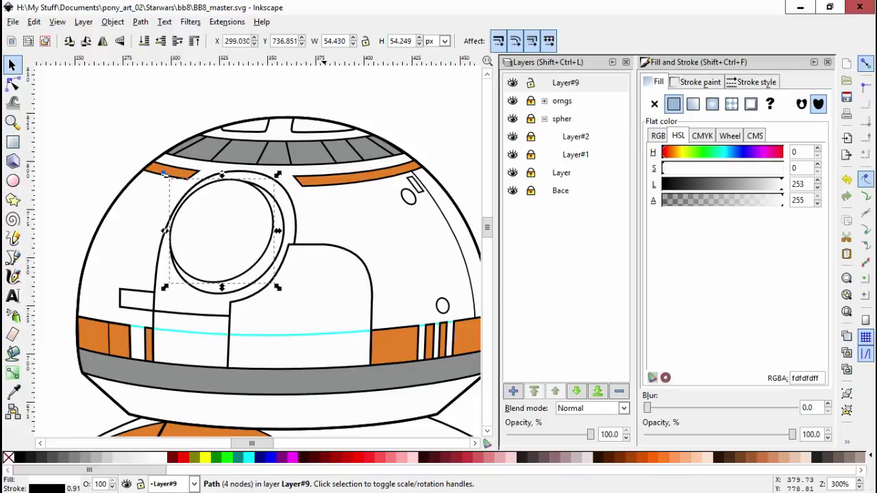
left_click_drag(277, 287, 267, 276)
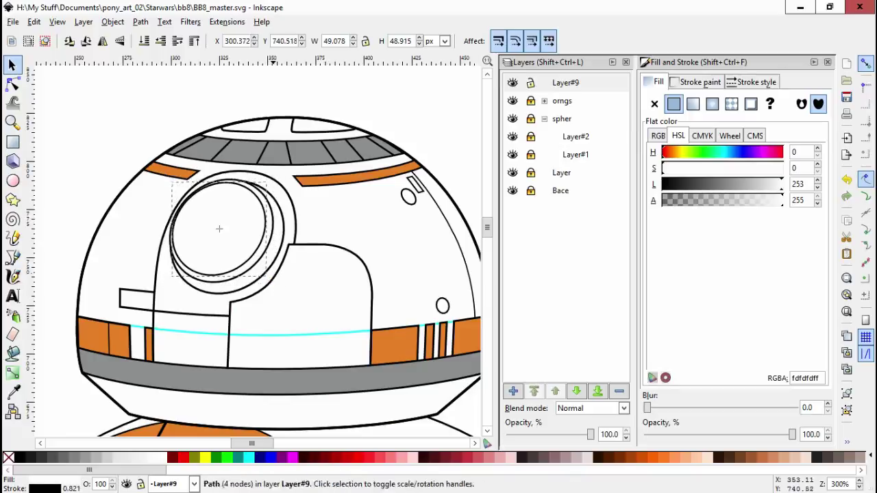
Fill the nested eye ovals with dark colours, using 222222 for the innermost lens, and size the lens to about 51.8 by 51.6 px
key("ctrl+z")
key("ctrl+z")
key("ctrl+z")
key("ctrl+z")
key("ctrl+z")
key("ctrl+z")
key("ctrl+z")
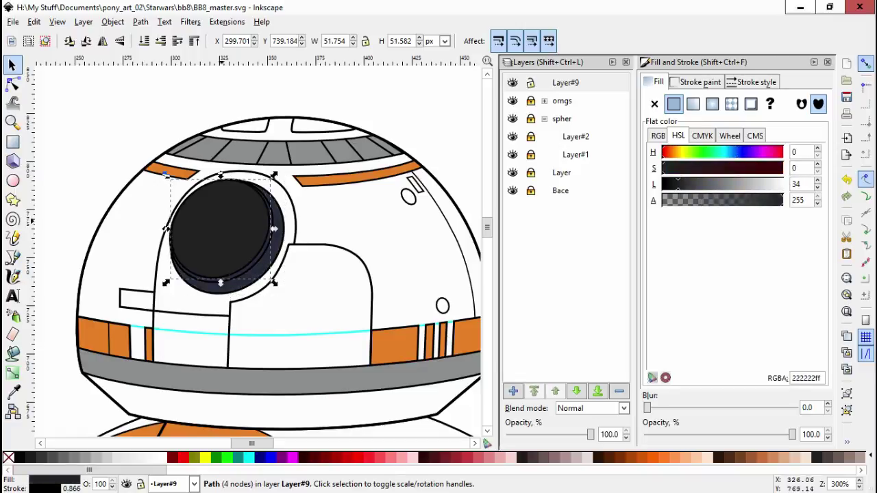
Tint the middle eye ring dark purple and add a d8d8d8 crescent highlight along the lens's upper-left edge
scroll(204, 226, "up", 2)
left_click(757, 183)
key("ctrl+z")
key("ctrl+z")
key("ctrl+z")
key("ctrl+z")
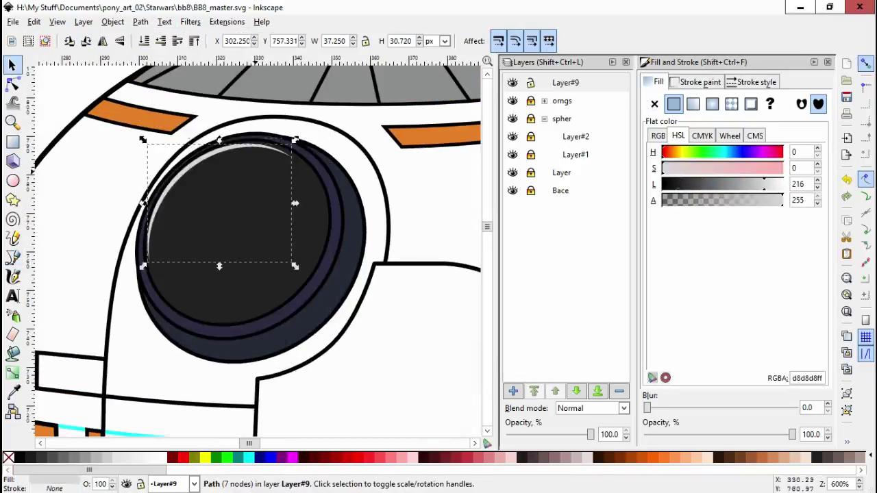
scroll(265, 179, "down", 3)
scroll(252, 195, "up", 3)
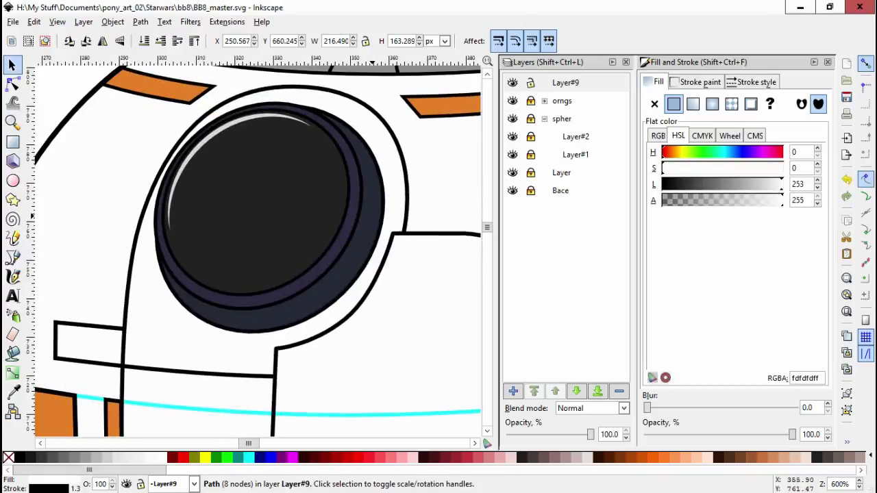
Enlarge the lens slightly within the purple ring and thin the ring's outline to about 0.51 px
left_click(251, 196, "ctrl")
left_click(252, 195, "ctrl+shift")
left_click(251, 195, "ctrl+alt")
left_click_drag(73, 488, 54, 488)
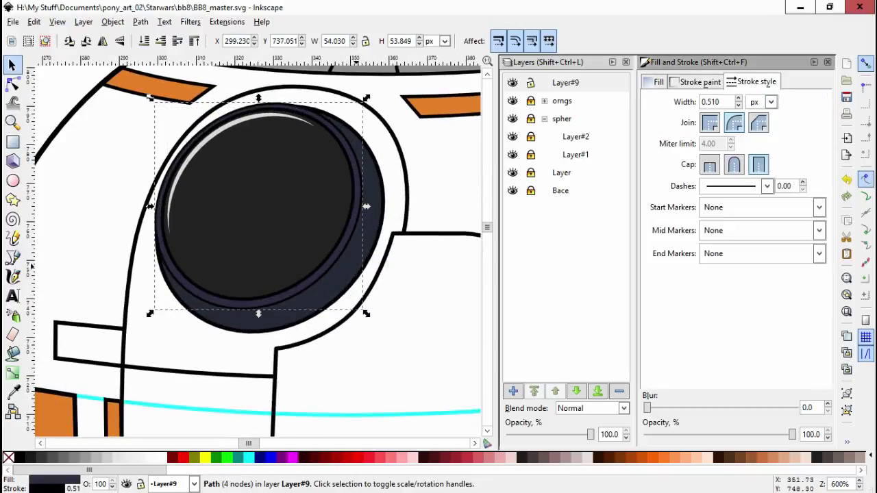
left_click(54, 480)
Create an unfilled copy of the purple ring's outline with a 0.5 px black stroke
left_click(384, 195, "ctrl")
key("Escape")
left_click(384, 196, "ctrl")
left_click(384, 196, "ctrl+alt")
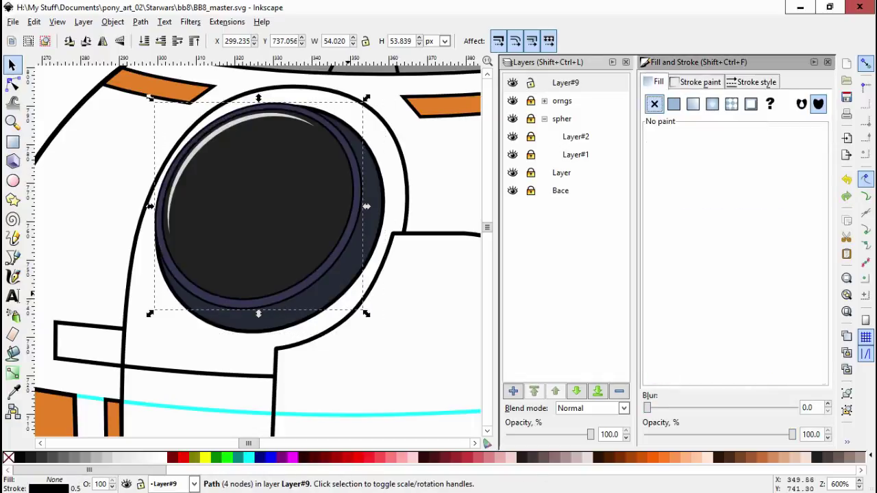
left_click(384, 196, "ctrl+alt")
left_click(384, 196, "ctrl+alt")
key("ctrl+z")
Remove the purple ring's own outline and cut the unfilled copy down to an arc along its upper-left edge
left_click_drag(261, 205, 273, 202)
left_click(322, 171, "shift")
left_click(140, 22)
left_click(166, 104)
scroll(274, 206, "up", 2)
scroll(274, 205, "up", 2)
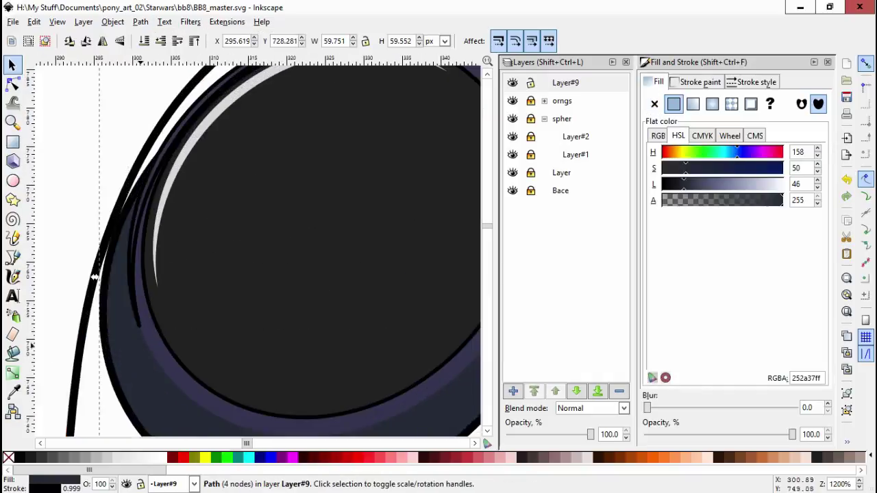
scroll(274, 206, "down", 2)
Adjust the arc's nodes at both ends so it blends into the eye's outer outline
key("n")
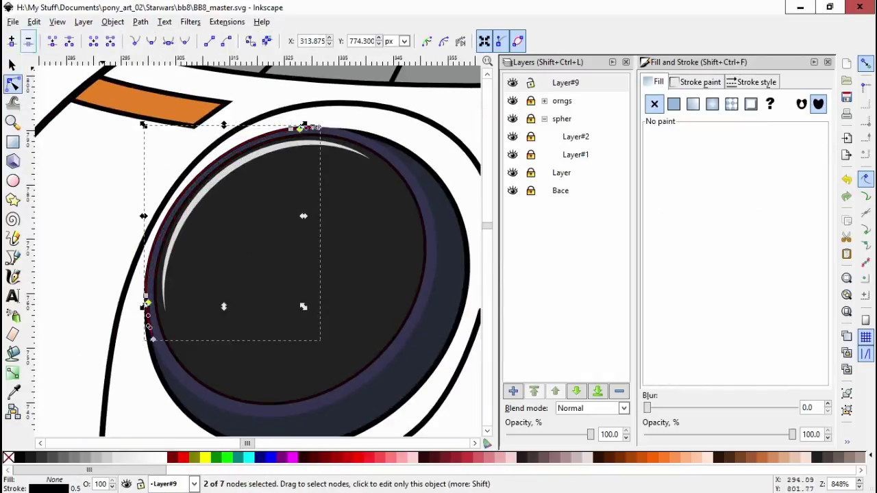
scroll(332, 121, "up", 3)
left_click_drag(375, 126, 378, 125)
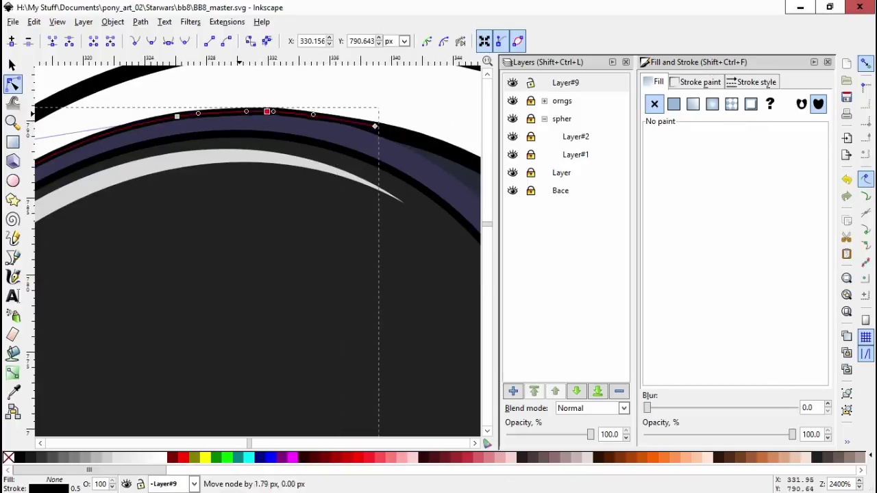
scroll(377, 126, "down", 3)
scroll(239, 233, "up", 2)
left_click_drag(236, 239, 240, 235)
scroll(240, 235, "down", 2)
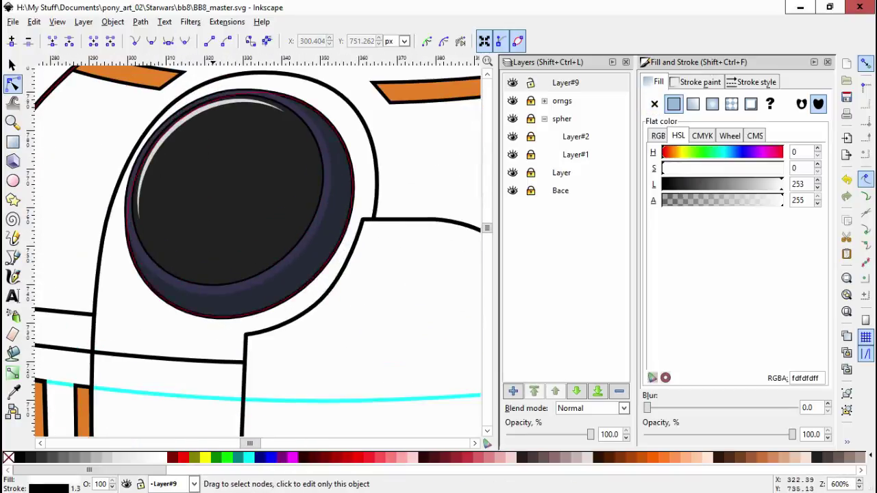
Draw a three-node curve following the lens's lower-right rim and shape it to the ring's inner edge
left_click(13, 257)
left_click(144, 258)
left_click(312, 123)
key("Return")
key("n")
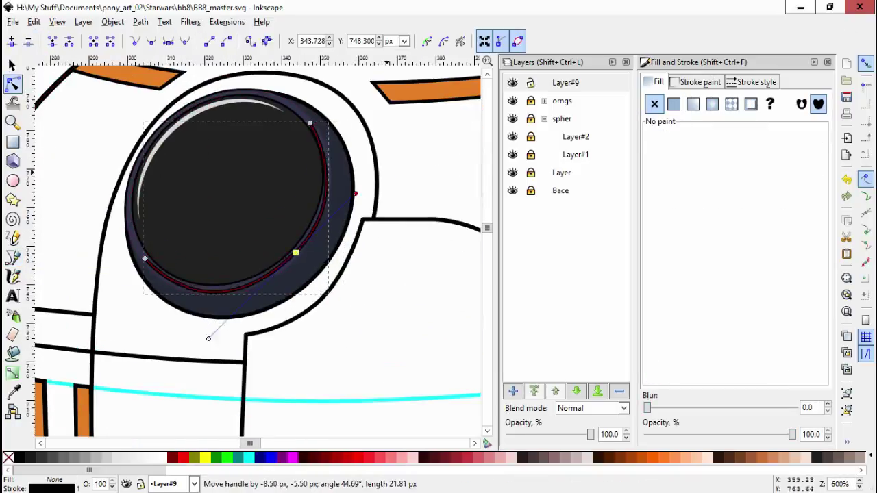
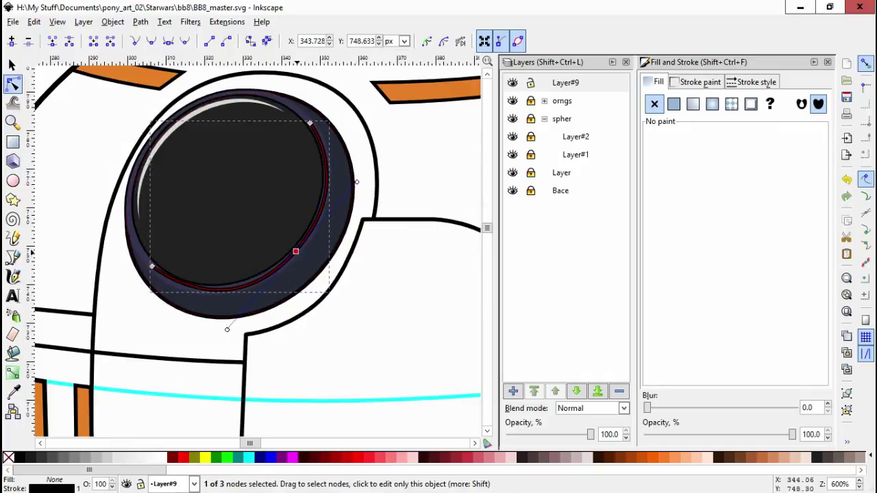
left_click(295, 252, "shift")
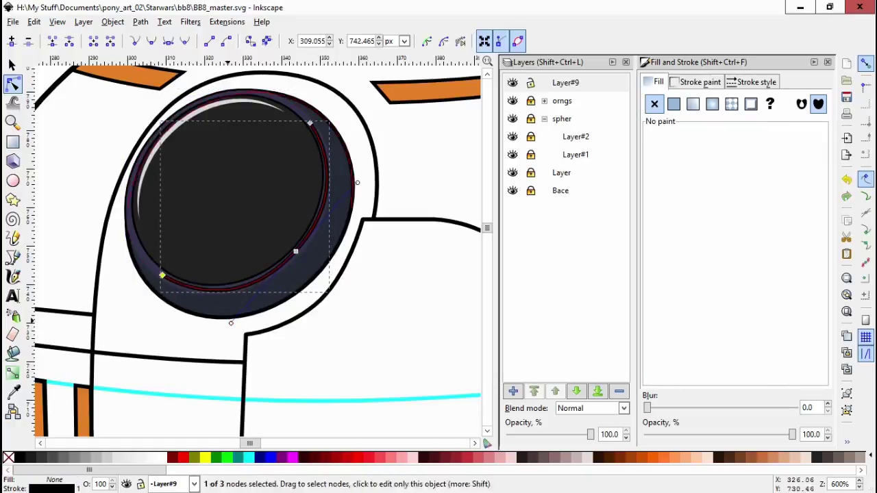
Build the lower-right rim curve into a thin crescent highlight filled with d1d1e1 and without a stroke
key("b")
key("n")
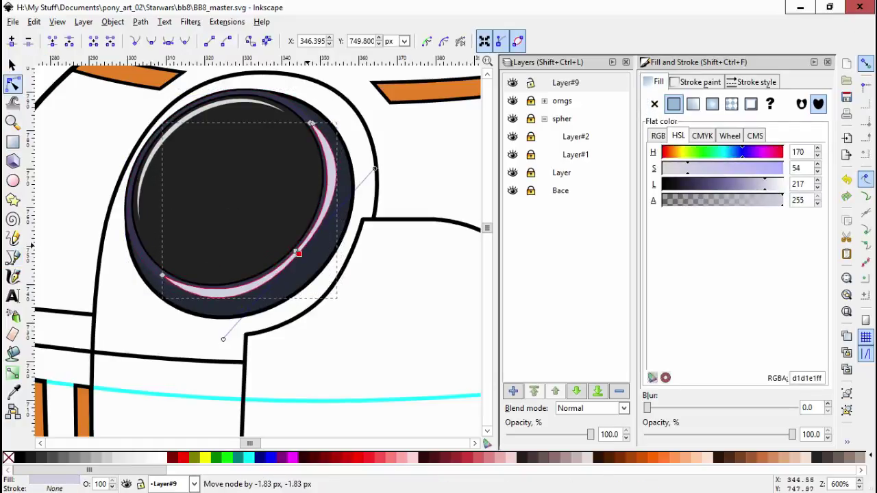
key("s")
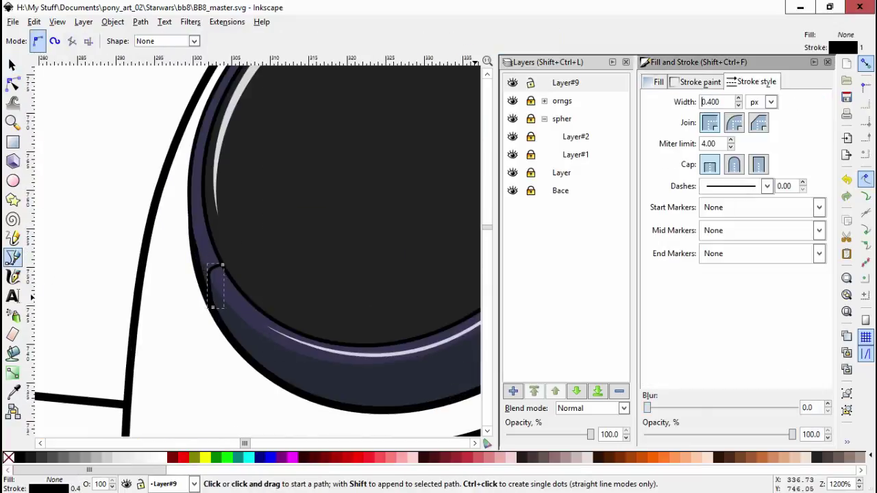
Draw a series of short divider lines with 0.5 px strokes across the lower-left part of the eye's outer ring
key("s")
key("b")
left_click(214, 261)
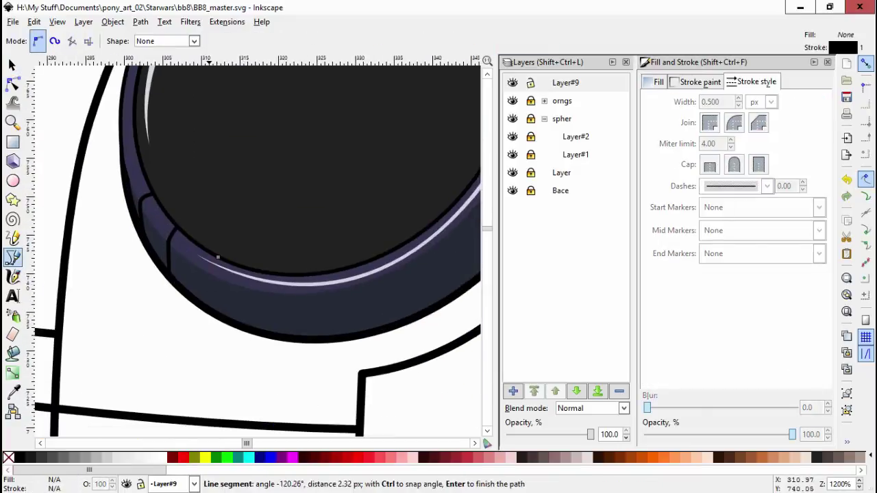
left_click(209, 304)
key("Return")
left_click(262, 277)
left_click(261, 330)
key("Return")
Reshape the ring dividers by bending them and shifting their outer ends to follow the ring's curvature
key("n")
left_click(147, 245)
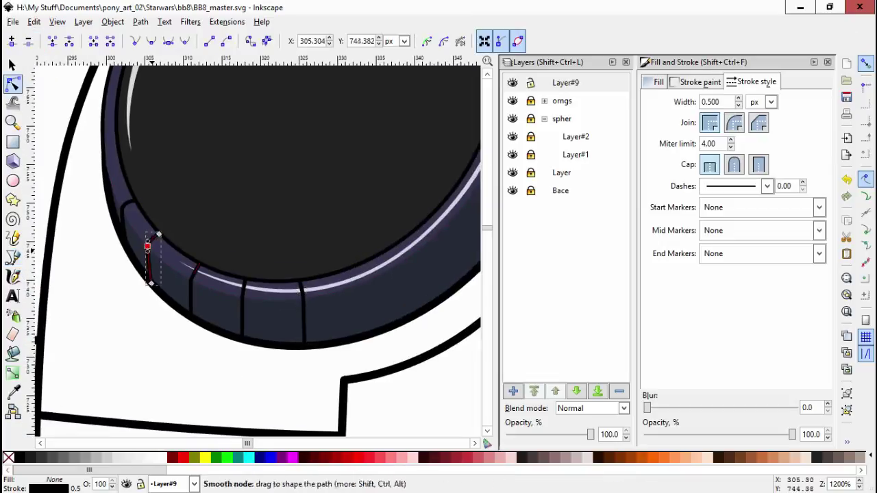
left_click_drag(304, 346, 319, 344)
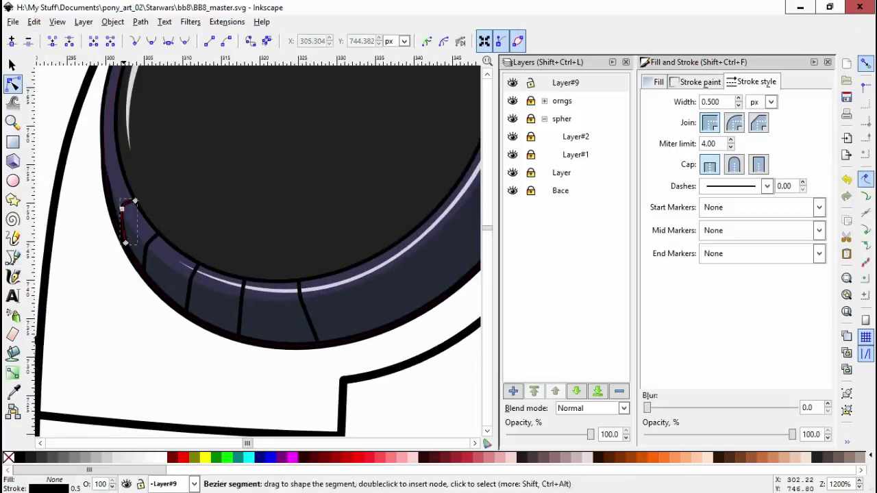
left_click_drag(205, 276, 206, 281)
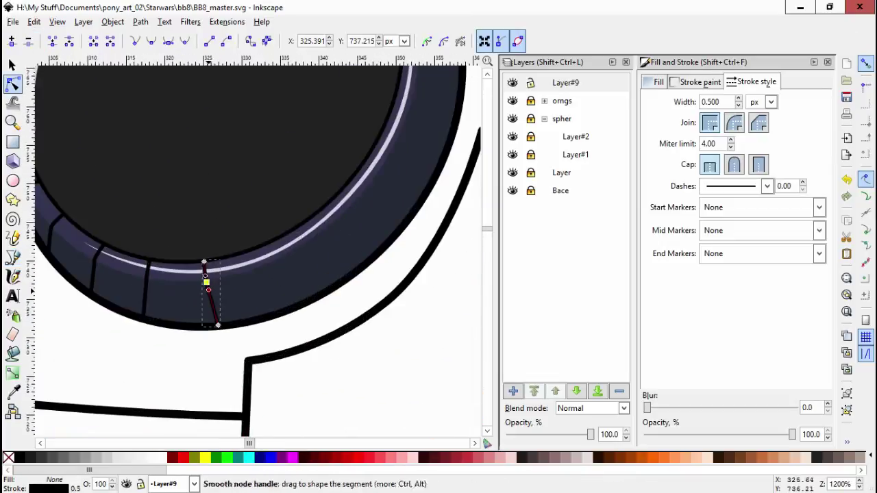
Draw further divider lines across the lower-right part of the eye's outer ring and bend them to match
key("b")
left_click(312, 226)
double_click(354, 272)
scroll(274, 259, "up", 3)
scroll(274, 259, "right", 3)
left_click(273, 259)
double_click(334, 298)
key("n")
key("b")
scroll(291, 267, "down", 2)
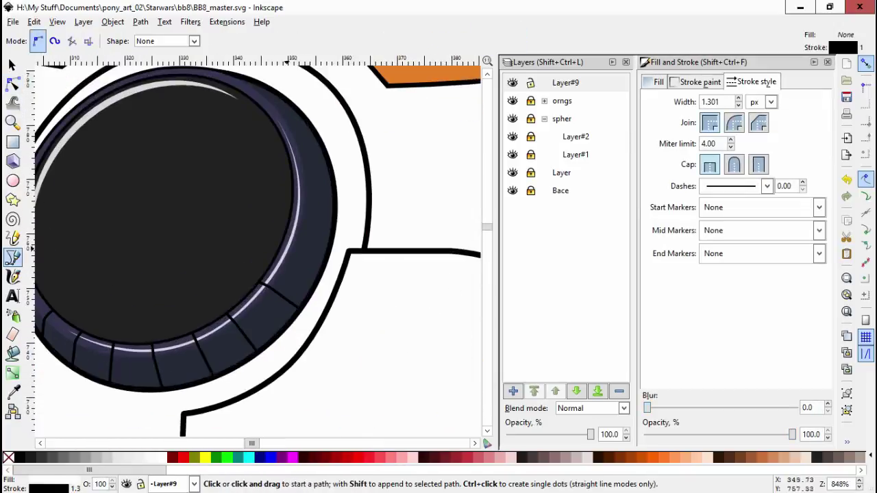
Draw another divider across the right side of the eye's outer ring and give it a slight curve
scroll(274, 244, "up", 2)
left_click(274, 244)
double_click(338, 262)
key("n")
left_click_drag(288, 243, 293, 245)
Blur the crescent highlights on the lens and its rim to soften them
scroll(294, 244, "down", 2)
scroll(316, 245, "down", 1)
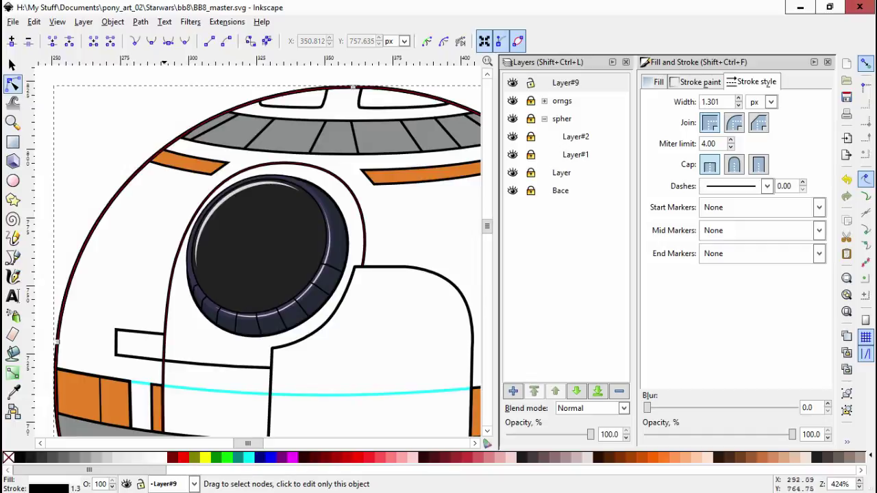
key("s")
left_click(259, 246)
scroll(315, 288, "up", 3)
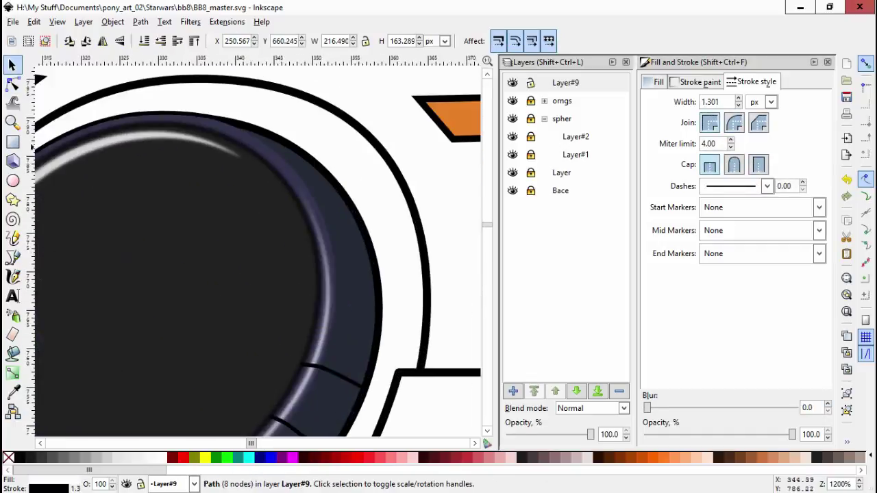
Draw another divider across the right side of the eye's outer ring, from its inner edge to its outer edge
scroll(315, 287, "down", 3)
scroll(315, 287, "up", 3)
key("n")
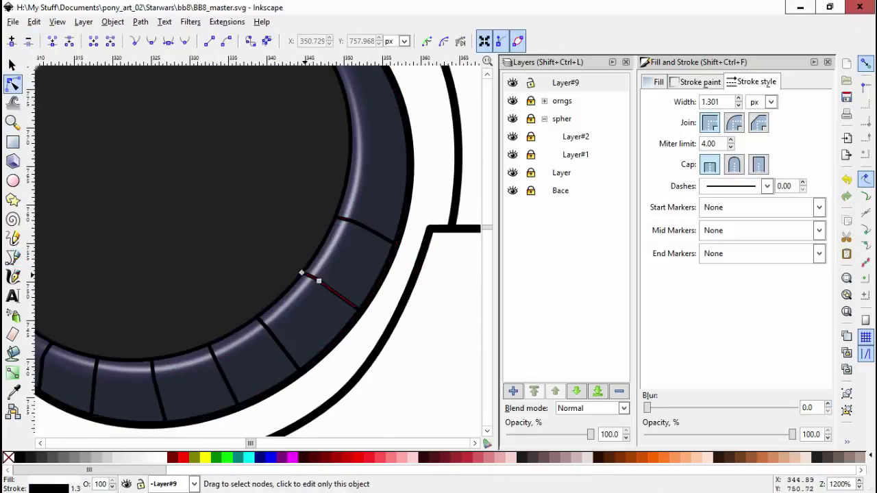
scroll(322, 274, "down", 2)
scroll(322, 273, "up", 2)
key("b")
left_click(336, 177)
double_click(390, 172)
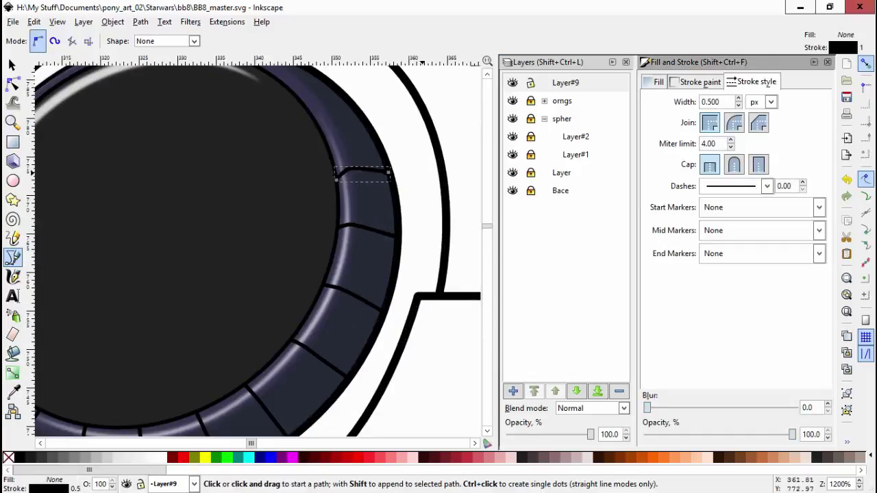
Draw further dividers across the upper-right part of the eye's outer ring and bend them to match the others
scroll(322, 206, "up", 1)
left_click(337, 157)
key("Return")
scroll(301, 137, "up", 1)
left_click(297, 122)
key("Return")
key("s")
key("n")
scroll(296, 122, "down", 2)
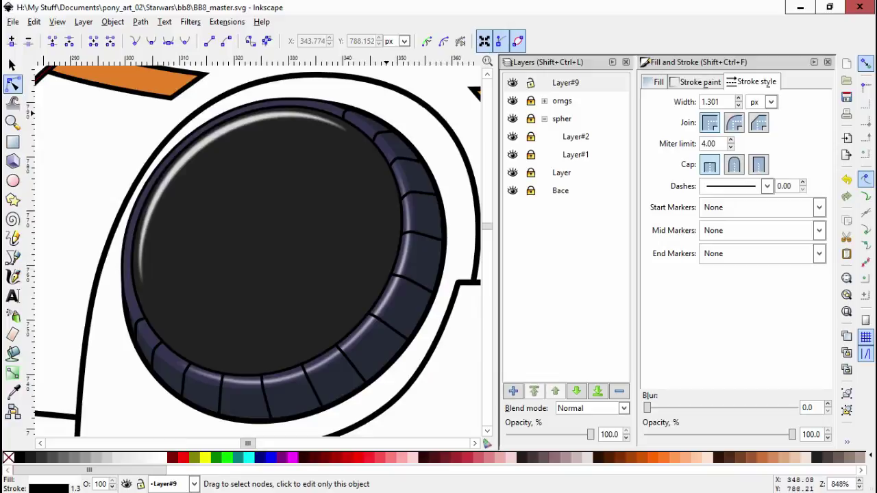
Draw a short divider across the narrow top of the eye's outer ring and curve it slightly
scroll(335, 109, "up", 3)
key("b")
key("n")
key("b")
left_click(303, 87)
double_click(288, 110)
key("n")
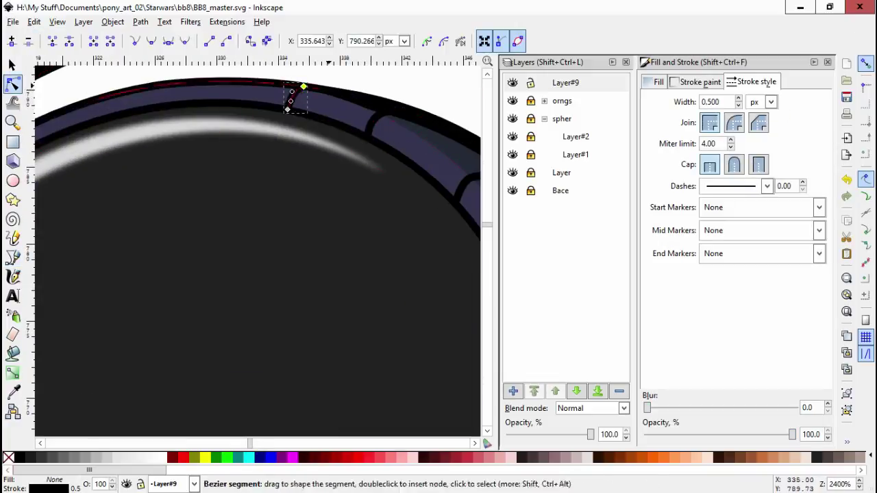
key("s")
Draw dividers across the upper-left part of the eye's outer ring and bend them slightly
scroll(293, 96, "down", 8)
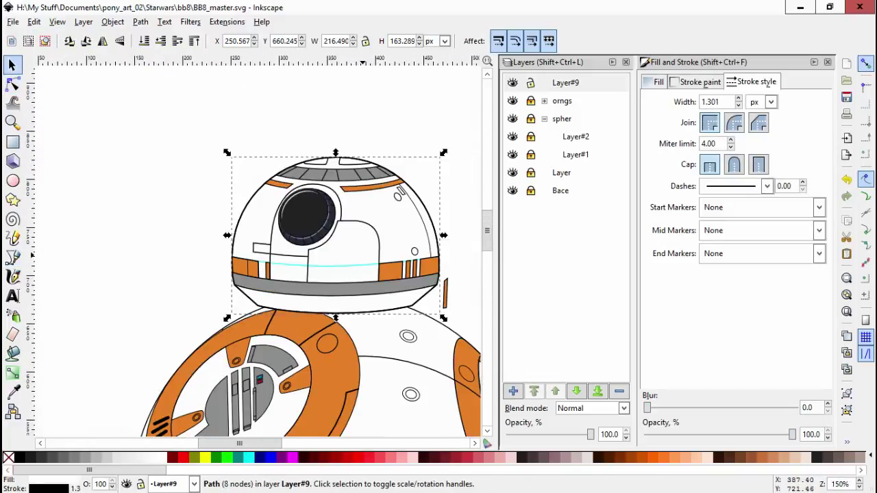
scroll(305, 199, "up", 7)
key("b")
left_click_drag(313, 137, 316, 138)
left_click(241, 143)
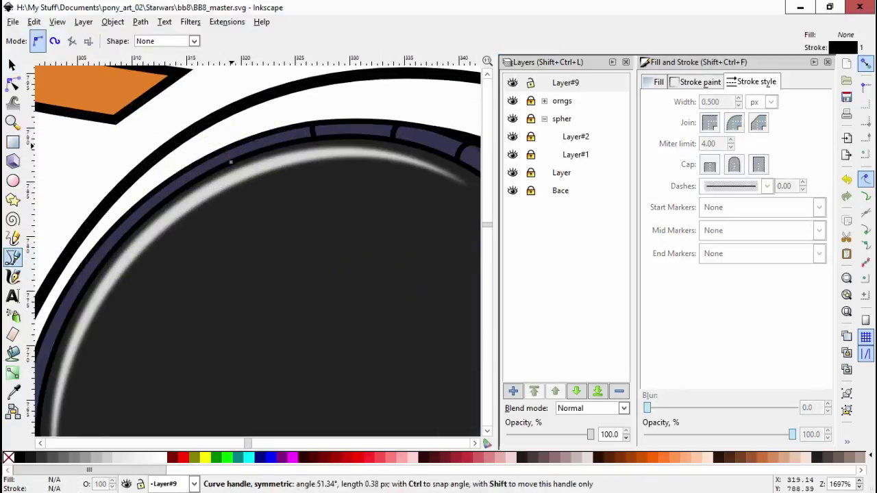
key("Return")
key("n")
left_click_drag(245, 147, 241, 144)
Draw a divider across the lower-left side of the eye's outer ring and curve it like its neighbours
scroll(241, 144, "down", 5)
scroll(161, 284, "up", 5)
key("b")
left_click(160, 284)
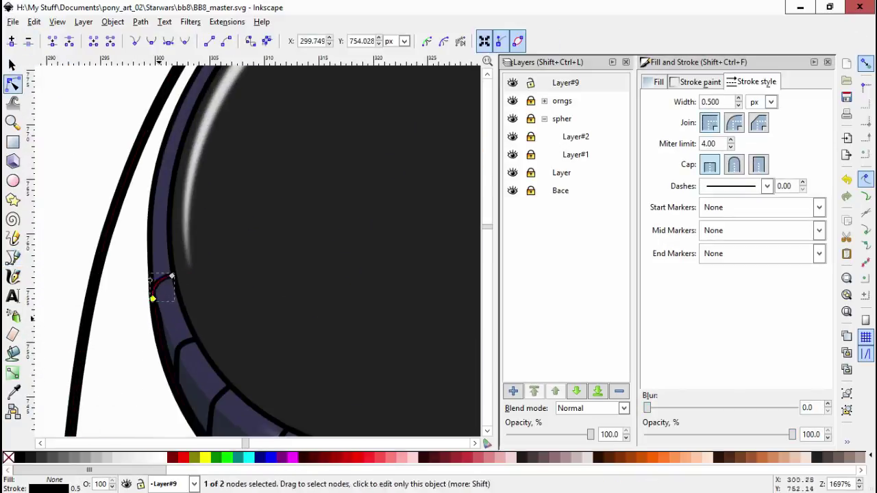
key("Return")
key("n")
Draw the remaining dividers up the left side of the eye's outer ring, using a 0.6 px stroke for the last one
scroll(157, 209, "down", 5)
scroll(151, 260, "up", 5)
key("b")
left_click(143, 262)
left_click(160, 261)
key("Return")
key("n")
left_click_drag(147, 256, 146, 254)
scroll(147, 254, "down", 1)
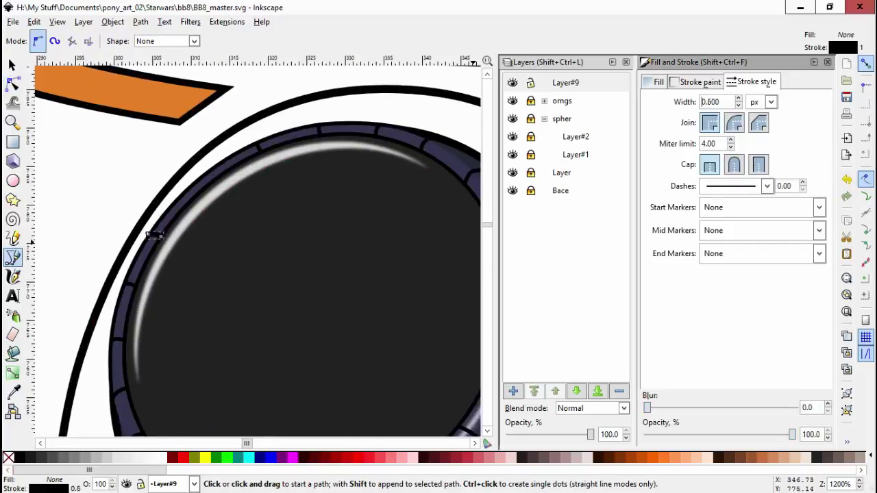
key("b")
key("Escape")
key("s")
scroll(253, 246, "down", 6)
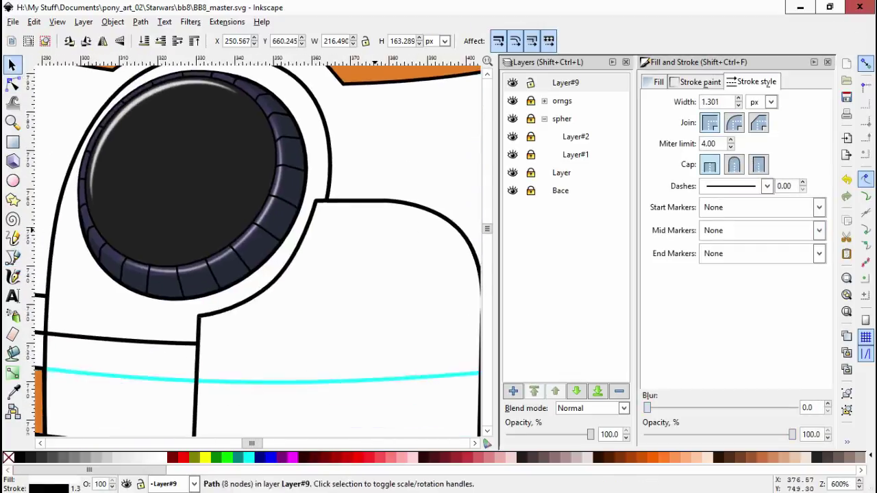
Draw a small black-outlined circle on the head panel below the eye and fill it with the head's white (fdfdfd)
scroll(253, 246, "down", 2)
scroll(363, 244, "up", 4)
key("Escape")
key("e")
left_click_drag(144, 218, 171, 244)
key("d")
left_click(173, 246)
key("n")
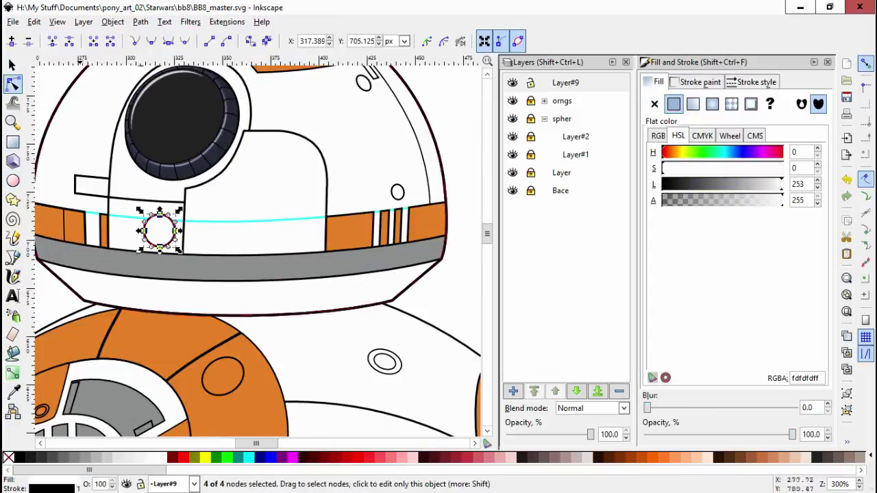
Adjust the small circle and give its inner disc a dark grey 4c4c4c fill with lightness 76
key("s")
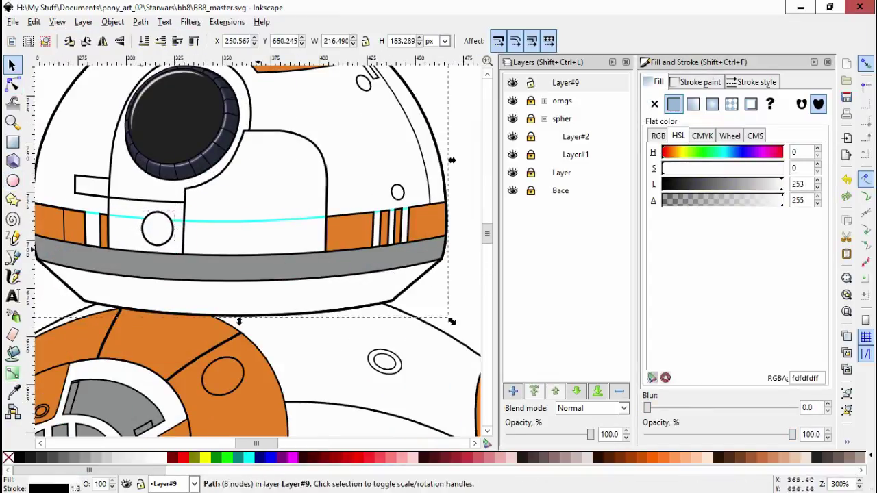
key("n")
scroll(260, 250, "up", 1)
scroll(260, 250, "left", 1)
key("s")
left_click(157, 213)
left_click_drag(781, 184, 698, 184)
scroll(128, 226, "up", 2)
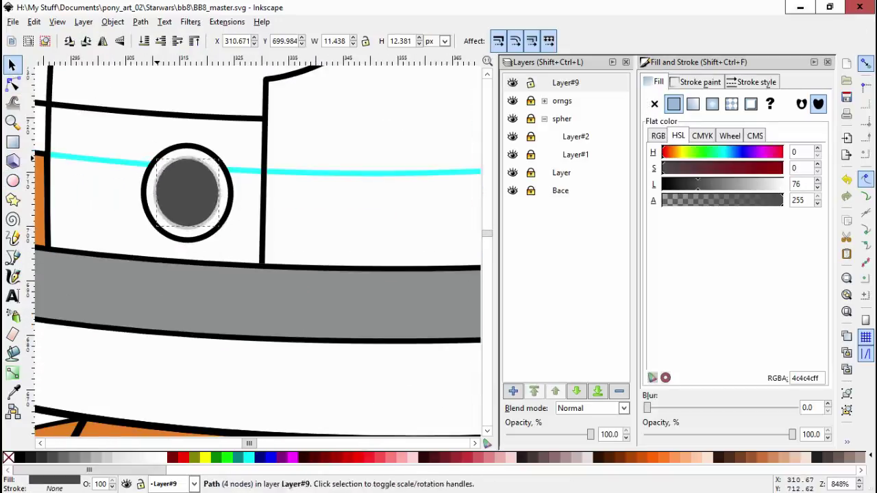
Place a copy of the white circle on the rounded panel beside the eye and enlarge it to about 44 px wide
scroll(154, 155, "down", 4)
scroll(155, 156, "up", 4)
key("Tab")
key("Tab")
key("Tab")
key("Tab")
scroll(129, 281, "down", 4)
left_click(752, 81)
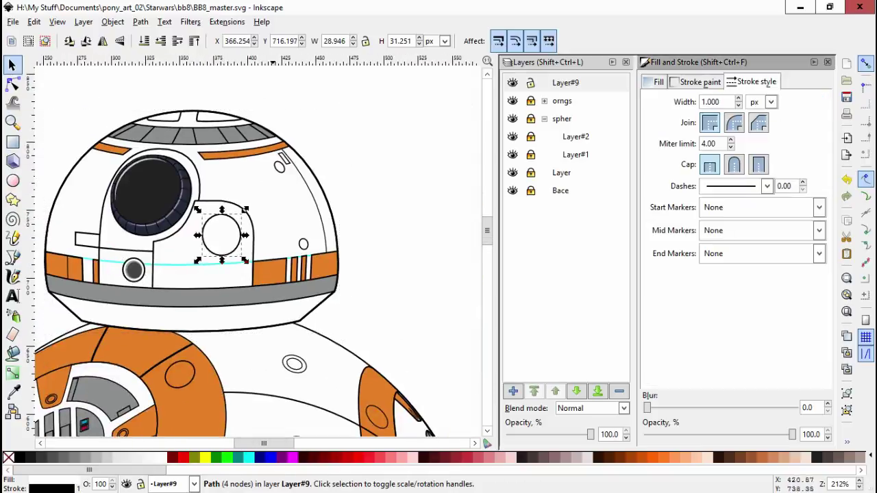
left_click_drag(246, 207, 248, 204)
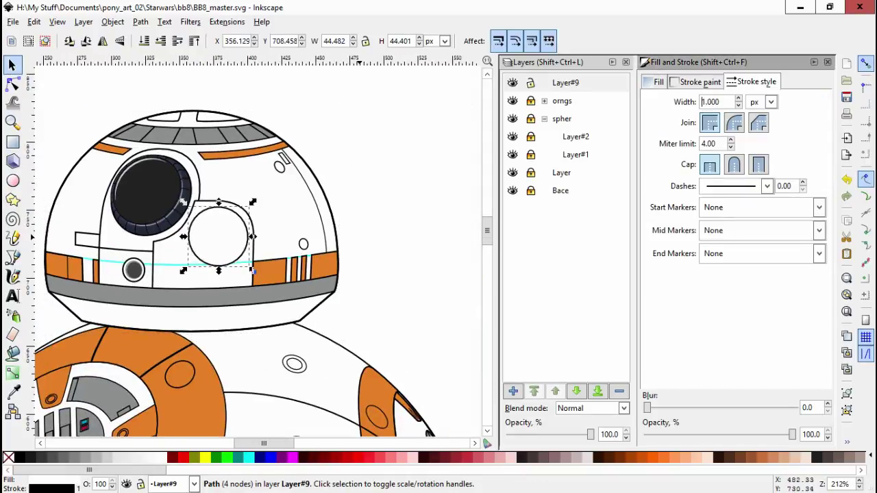
Build nested discs inside the large circle: a near-black one (181818) about 26 px wide and a smaller grey one (797979)
key("ctrl+shift+f")
scroll(241, 241, "up", 2)
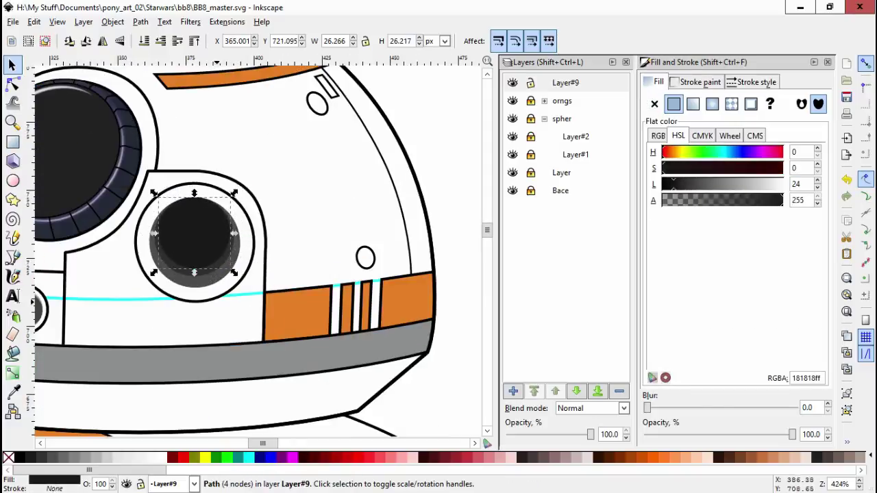
key("Tab")
left_click_drag(205, 236, 204, 231)
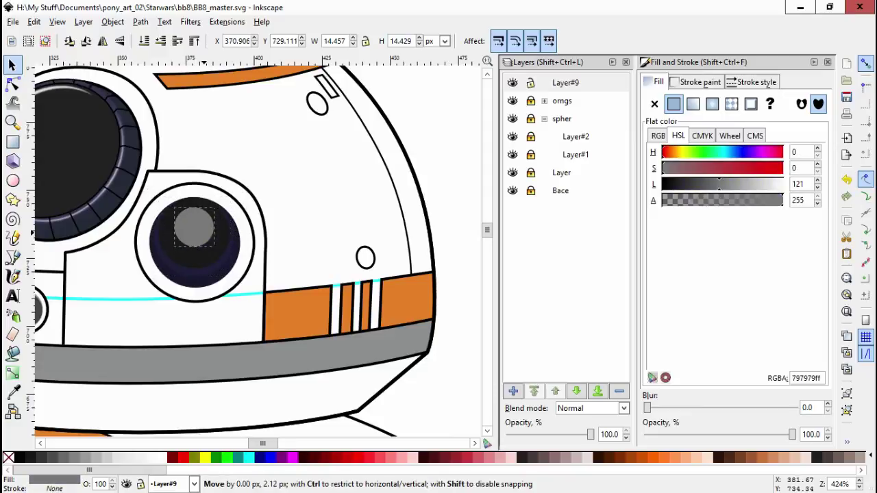
Subtract overlapping disc copies to form a grey crescent highlight along the near-black disc's lower edge
left_click(204, 231, "shift")
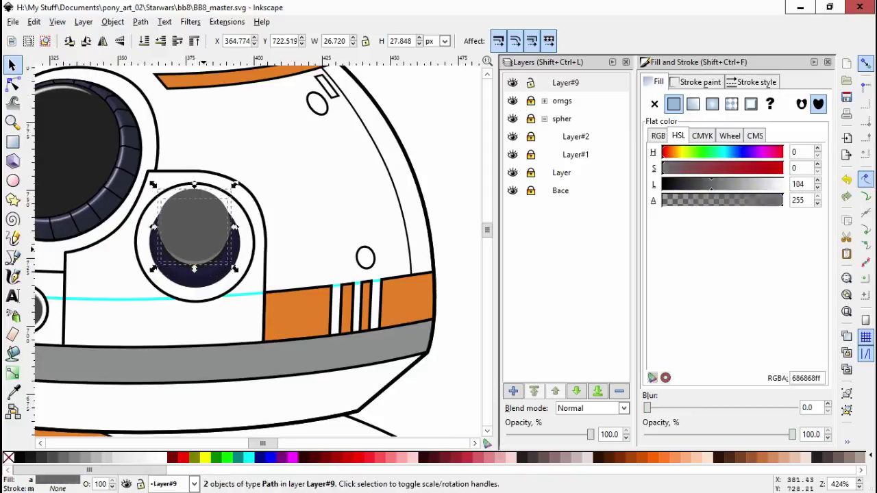
key("ctrl+minus")
left_click_drag(230, 241, 223, 200)
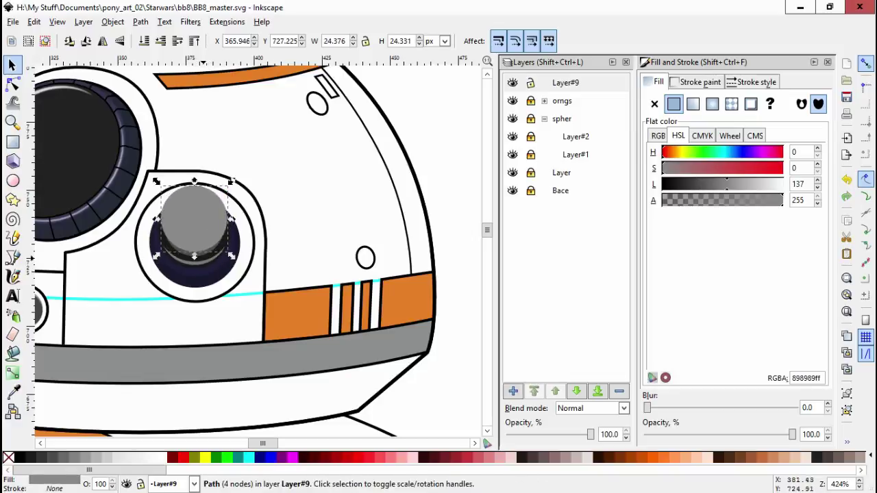
key("ctrl+z")
Add a navy disc (21203c) about 29 px wide behind the near-black disc and position crescent highlights around the inner lens
left_click(231, 253)
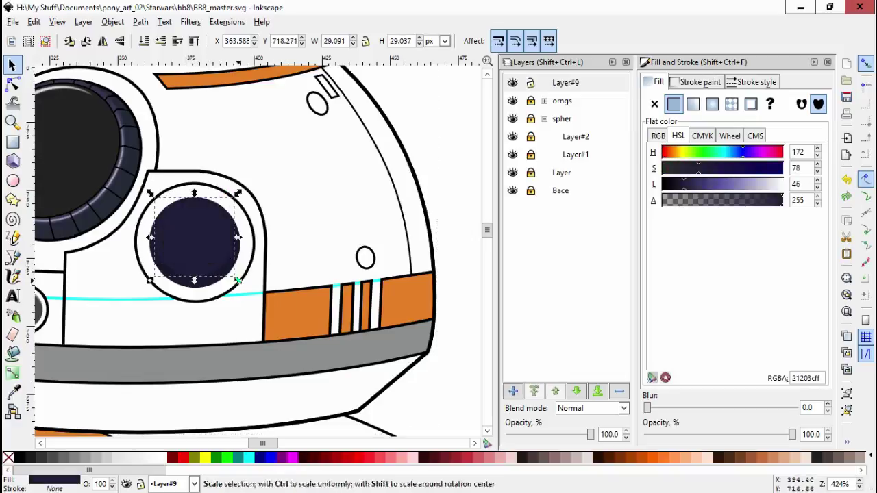
left_click(196, 261)
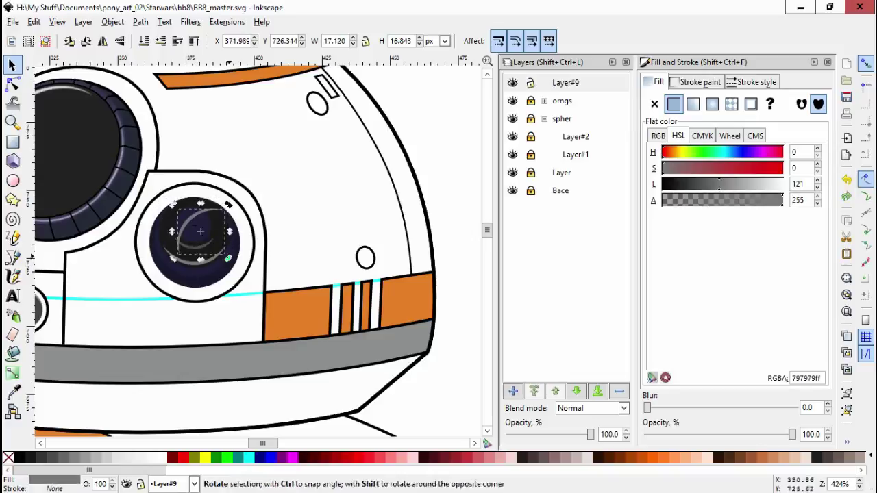
key("Escape")
scroll(195, 226, "up", 2)
left_click(195, 219, "shift")
Draw a window-shaped reflection at the top of the inner lens with curved edges, a blue-grey fill and no stroke
key("b")
left_click(193, 220)
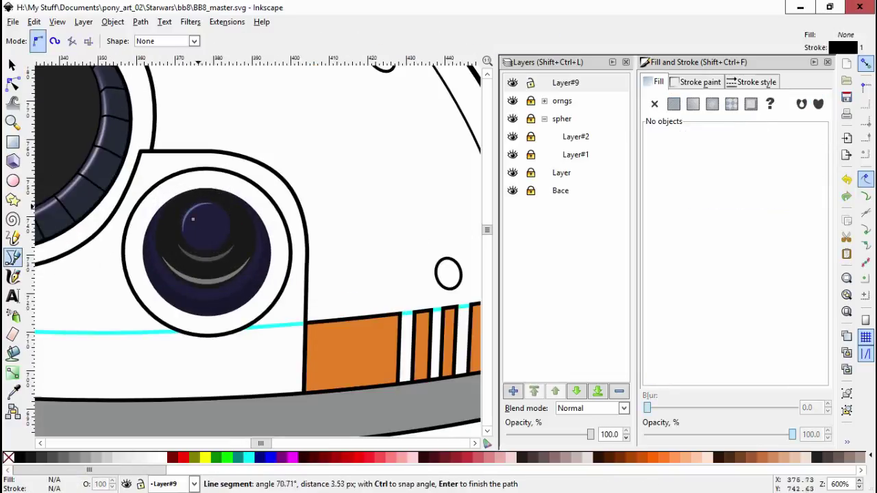
left_click(194, 219)
key("n")
scroll(186, 207, "up", 4)
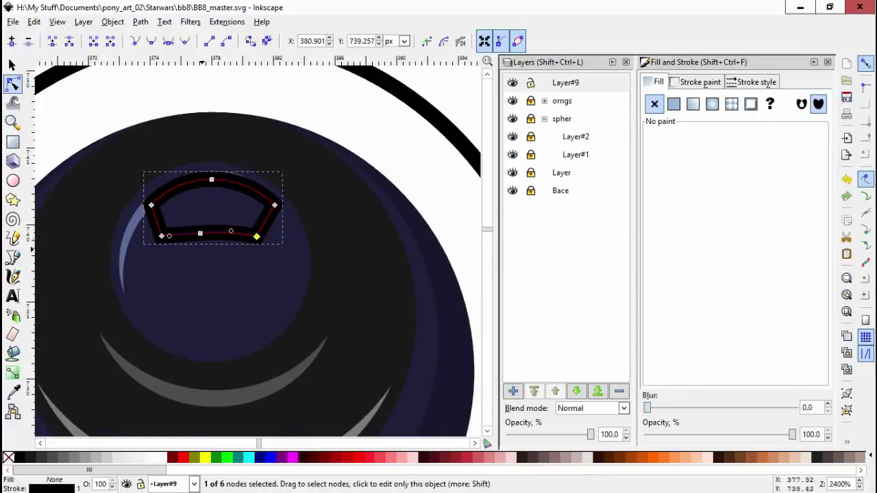
left_click(212, 180)
left_click(200, 233, "shift")
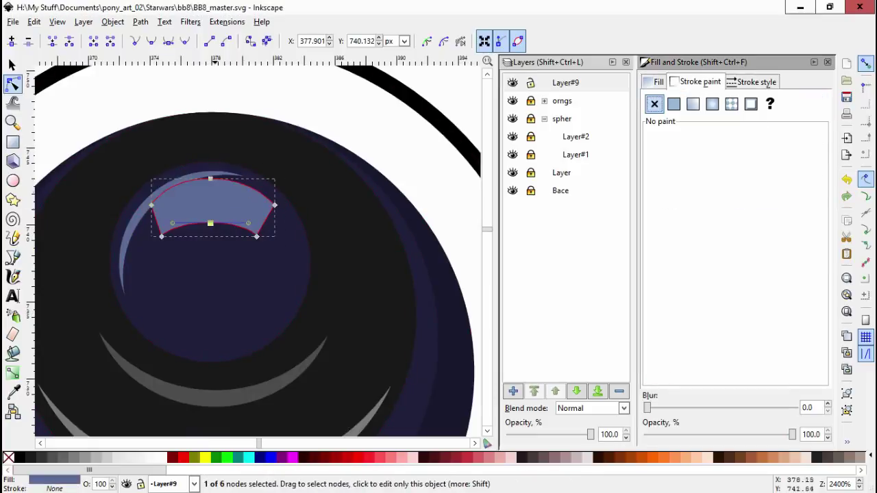
Duplicate the inner lens disc as a lighter purple rim (5f5ca8) about 13 px wide and blur it by 1.0
key("s")
scroll(437, 187, "down", 6, "ctrl")
scroll(476, 133, "up", 2, "ctrl")
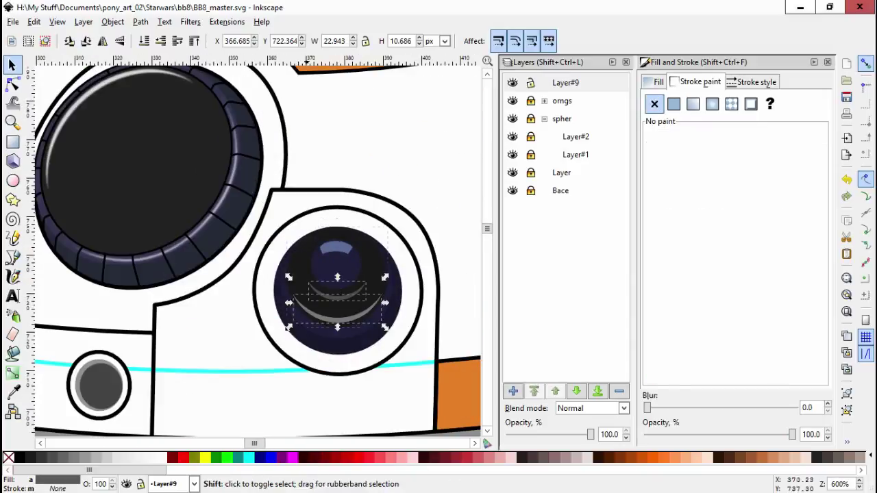
key("Escape")
left_click(336, 271)
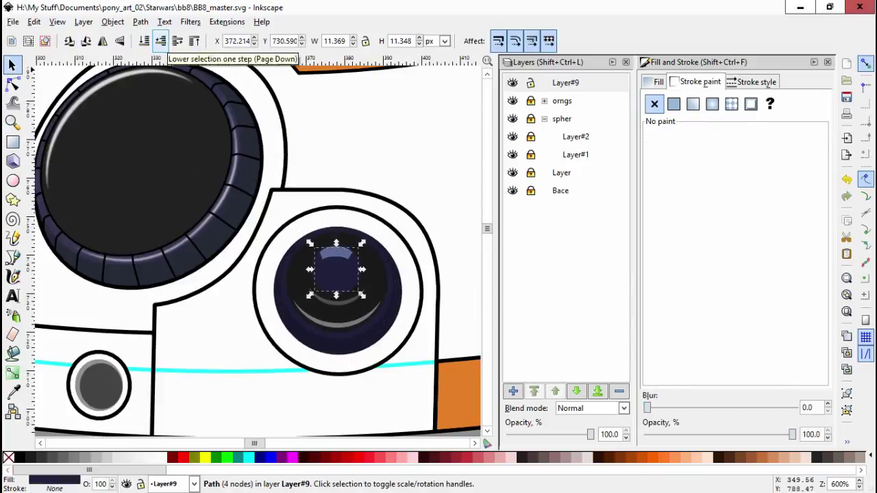
key("ctrl+shift+v")
scroll(397, 246, "up", 1)
left_click_drag(691, 183, 683, 183)
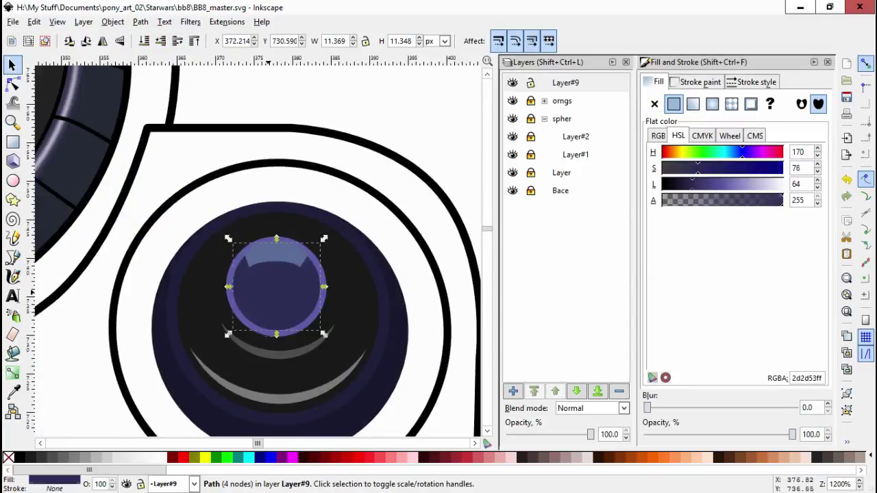
left_click_drag(228, 335, 225, 337)
left_click(308, 252)
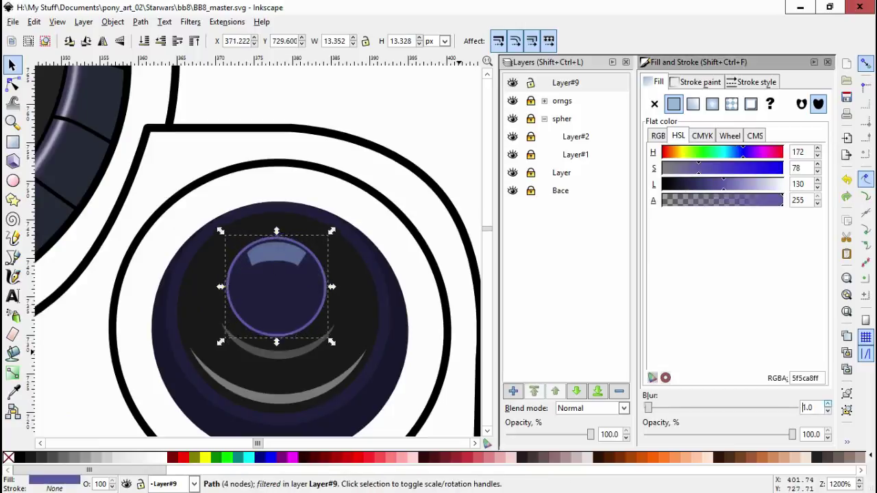
Add thin grey arc highlights (4d4d4d) above the inner lens and reshape their nodes to follow its curve
left_click(267, 347)
key("ctrl+s")
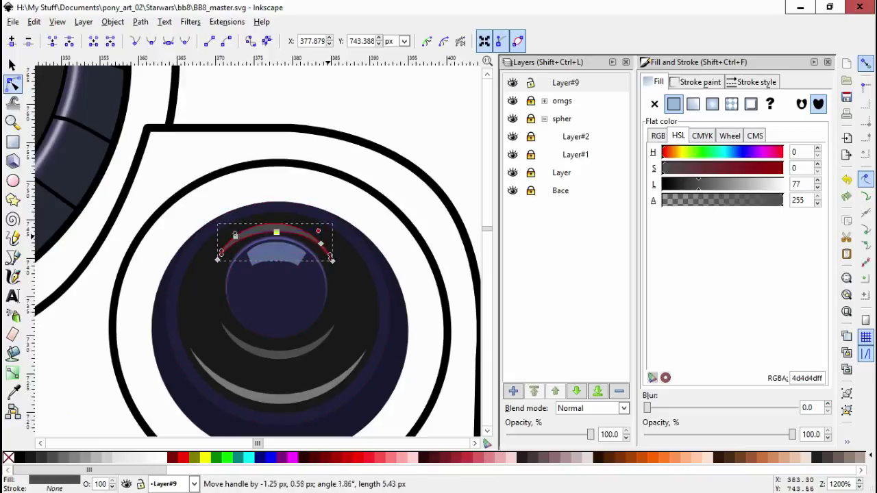
key("s")
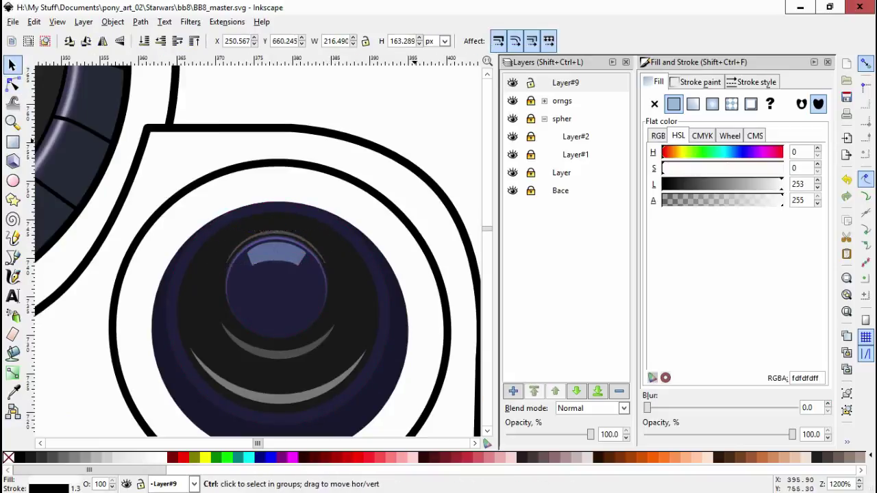
left_click(254, 233)
scroll(254, 233, "up", 1)
scroll(386, 237, "down", 2)
scroll(355, 384, "up", 3)
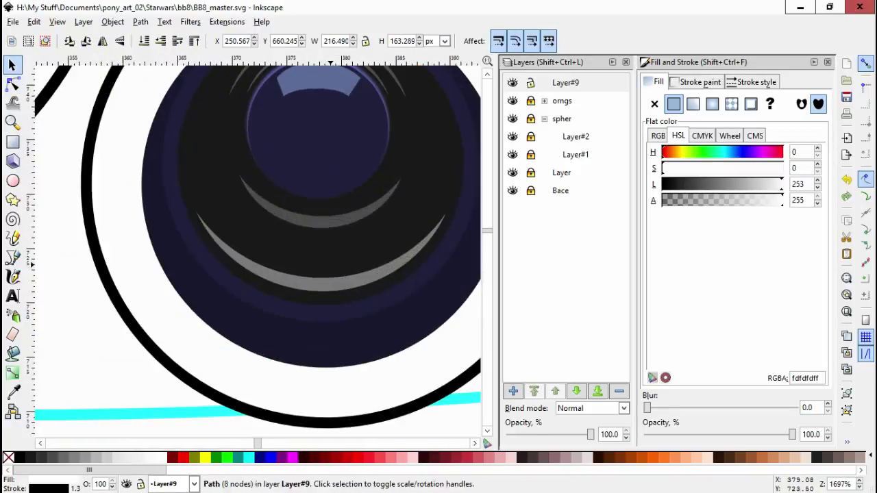
Reshape the two grey crescents below the inner lens into thinner arcs
scroll(309, 205, "down", 1)
key("n")
left_click(241, 180)
left_click(332, 274)
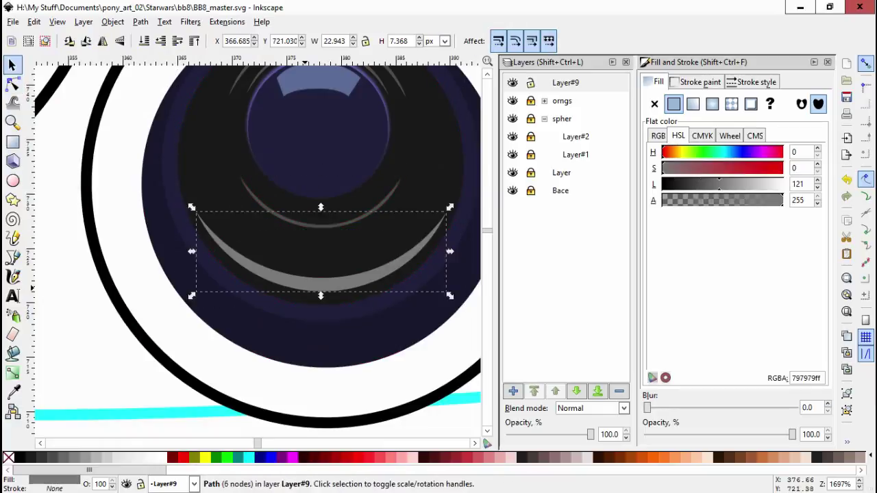
left_click(299, 305)
Adjust the grouped inner lens parts and recolour the navy disc behind them to a greyer 282735
scroll(299, 305, "down", 3)
scroll(315, 256, "up", 3)
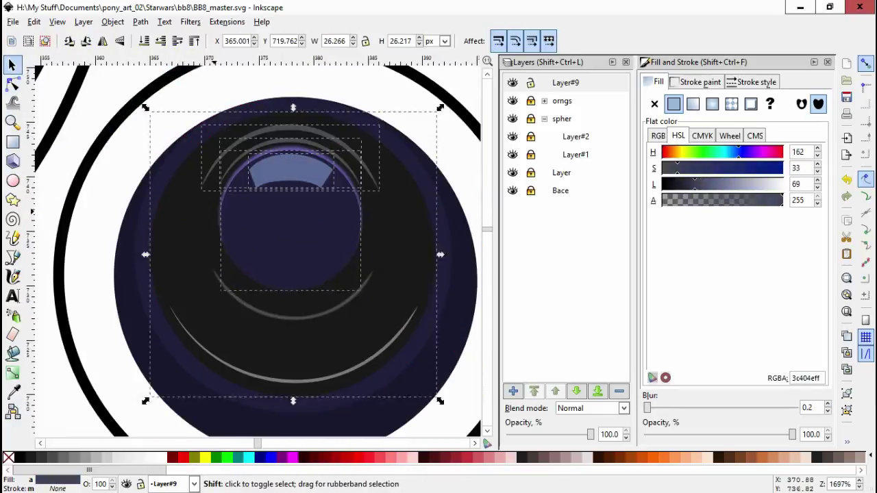
left_click(237, 266)
key("s")
scroll(253, 246, "down", 2)
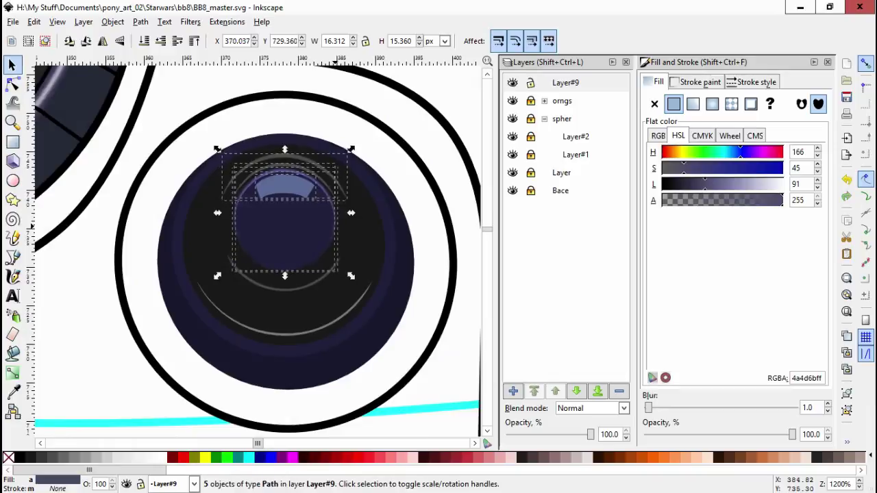
left_click(320, 171)
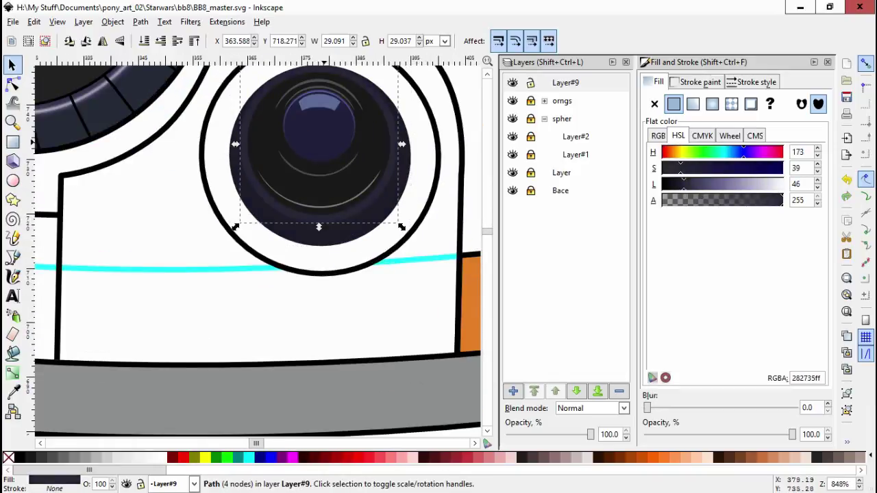
Draw a dark, strokeless crescent along the lower edge of the purple inner lens disc and shape its curves
key("b")
scroll(319, 128, "up", 2)
left_click(252, 207)
left_click(252, 206)
key("n")
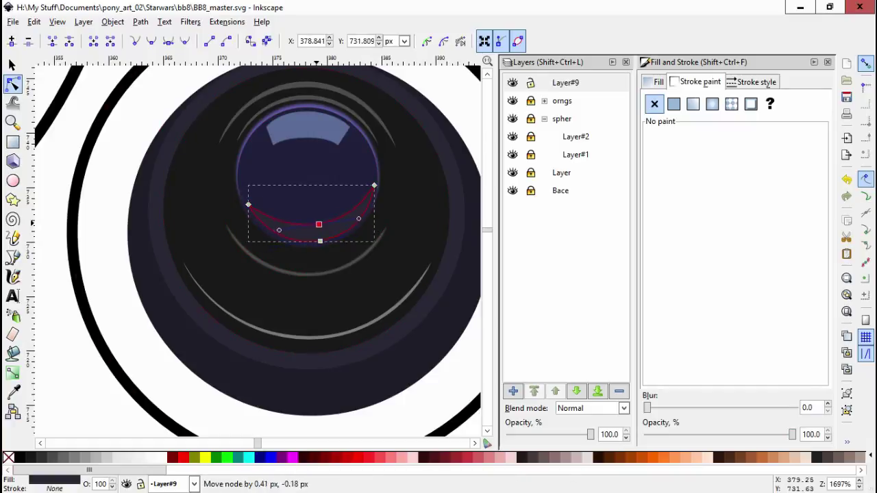
key("s")
key("ctrl+shift+v")
Draw a tall, narrow antenna outline with a rounded tip and flared foot on the upper right of the dome
scroll(274, 247, "down", 5)
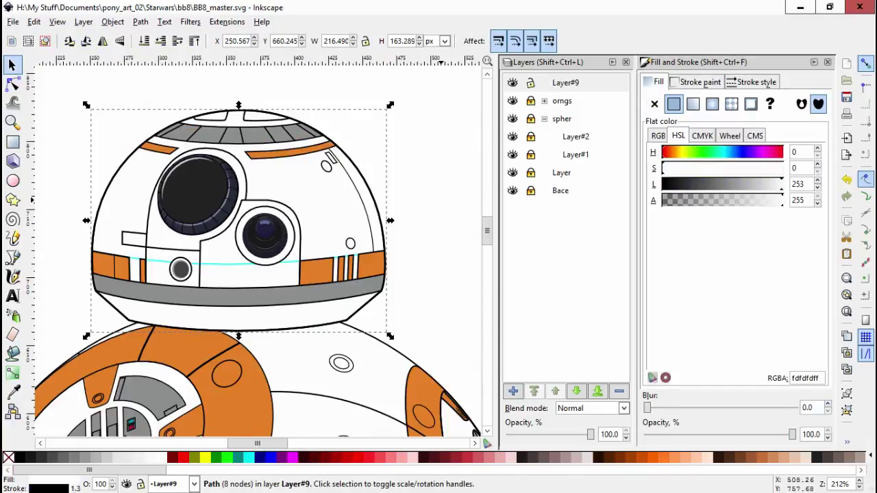
key("b")
scroll(274, 247, "up", 2)
scroll(320, 288, "down", 2)
scroll(359, 263, "up", 2)
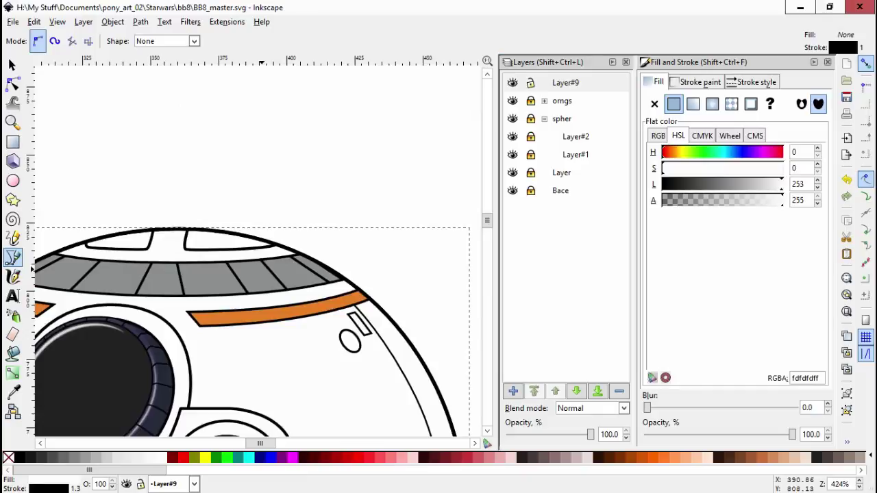
scroll(284, 376, "up", 3)
left_click(280, 329)
left_click_drag(294, 156, 304, 224)
key("Escape")
double_click(310, 342)
key("n")
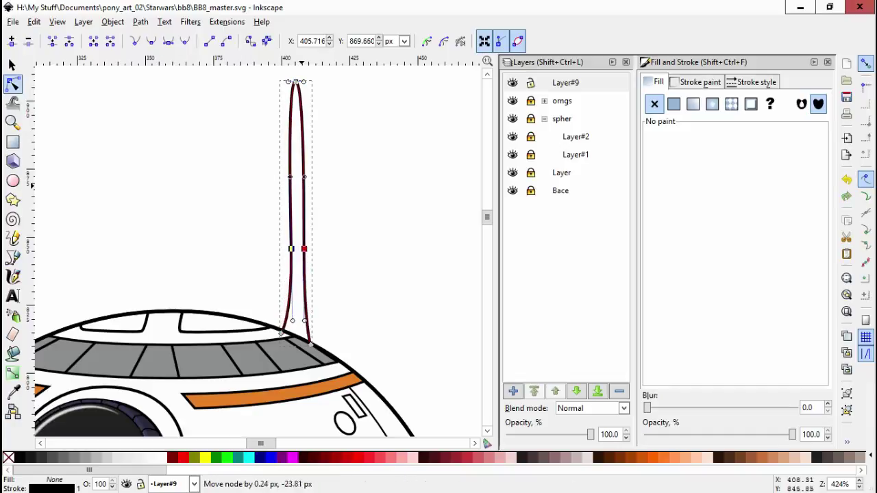
Thin the antenna outline to 0.5 px and draw a peaked line across its lower part
left_click(756, 82)
key("b")
scroll(254, 250, "up", 5)
left_click(254, 250)
left_click(270, 242)
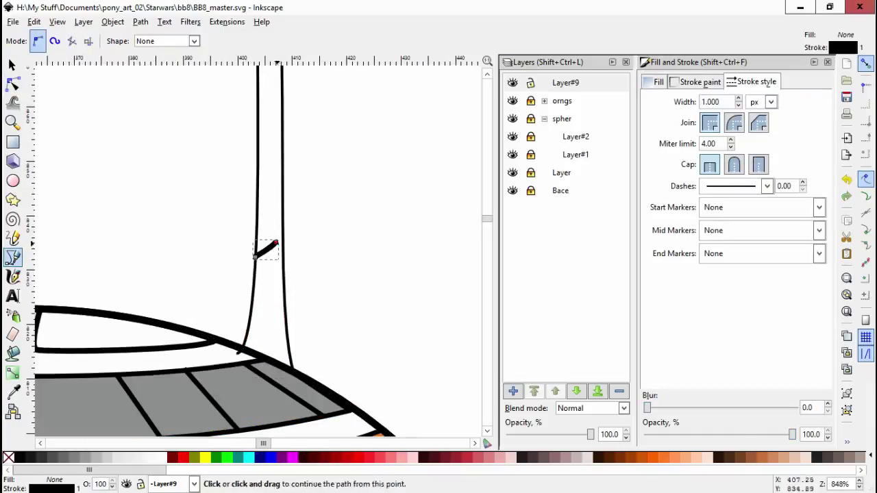
key("Return")
key("n")
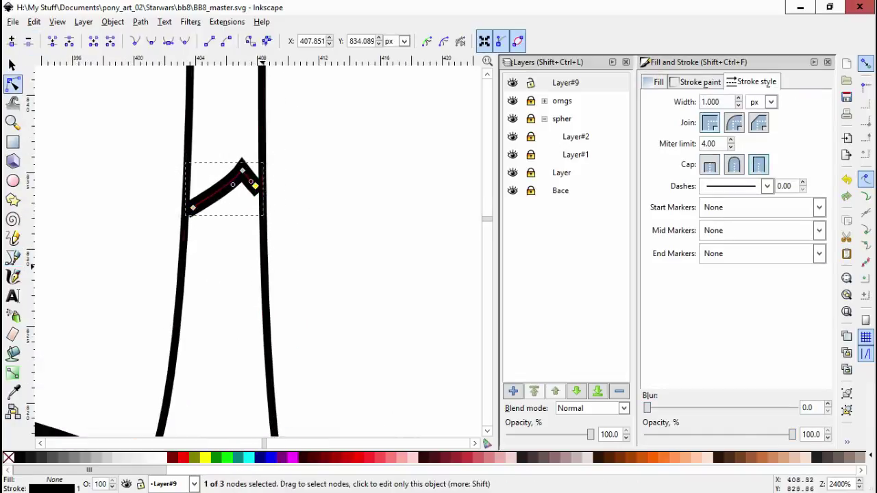
scroll(233, 253, "down", 3)
scroll(233, 253, "up", 2)
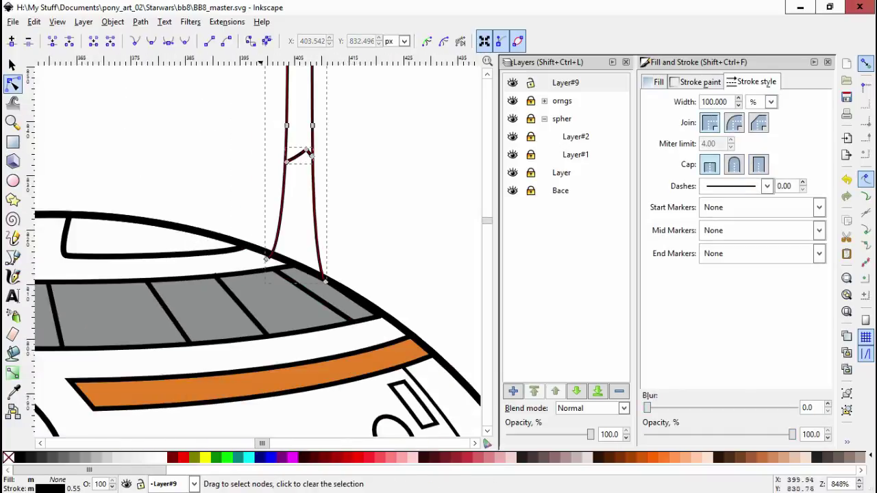
Fill the antenna's foot below the peaked line with black and fit its lower nodes to the dome edge
key("s")
key("shift+F7")
left_click(264, 260)
scroll(261, 247, "down", 2)
key("n")
scroll(260, 247, "up", 5)
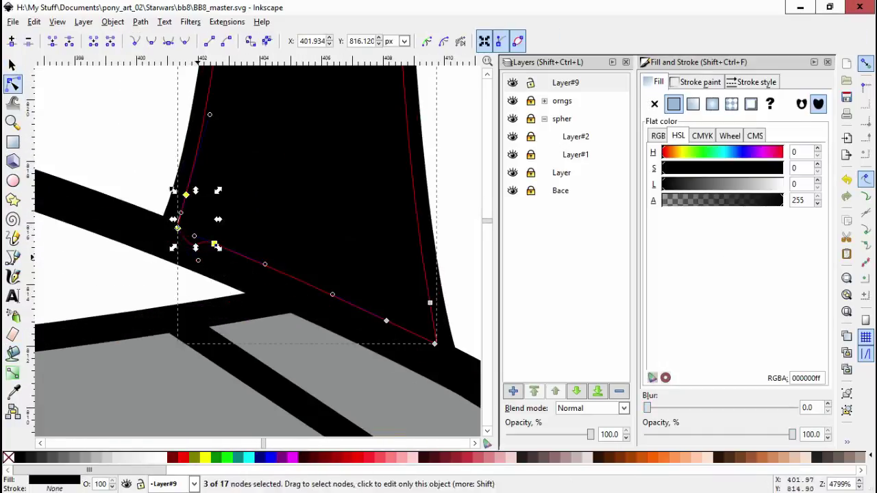
key("Escape")
scroll(260, 246, "up", 3)
left_click(348, 251)
key("Escape")
Draw a black cap about 6 px wide and 15 px tall with a grey oval top on the antenna's tip
scroll(260, 247, "down", 4)
scroll(261, 247, "up", 1)
key("b")
left_click(250, 243)
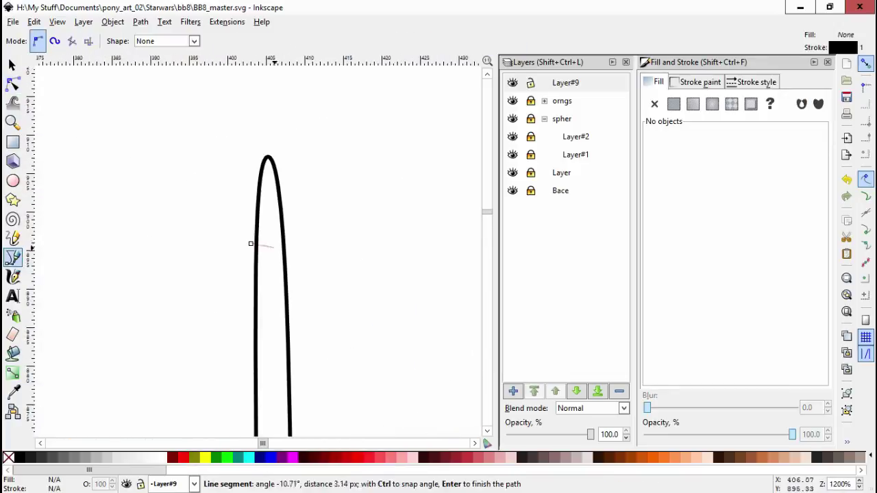
key("Return")
scroll(263, 260, "up", 3)
key("s")
left_click(264, 127)
left_click(225, 204)
scroll(226, 204, "down", 5)
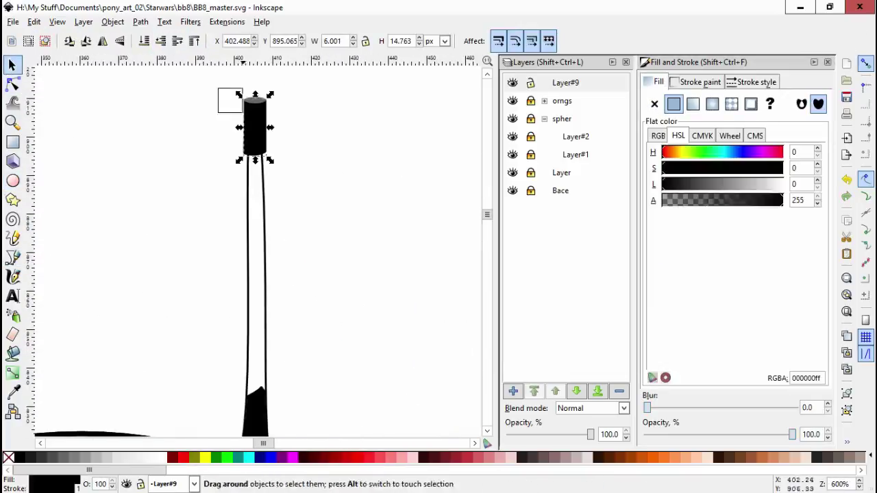
Reshape the lower edge of the black antenna cap into a shallow curve
key("n")
scroll(267, 159, "up", 3)
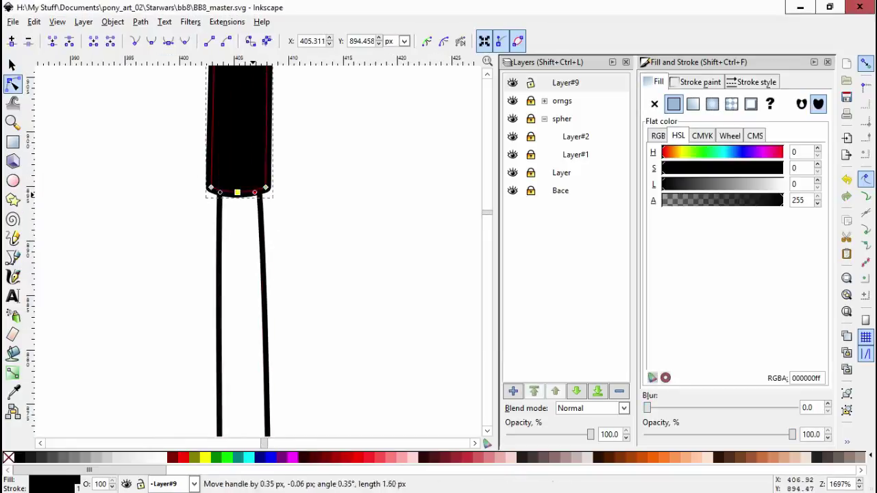
scroll(287, 177, "down", 1)
key("Escape")
Duplicate the antenna outline beside the original, flatten its tip and narrow its lower end above the dome
scroll(308, 137, "down", 4)
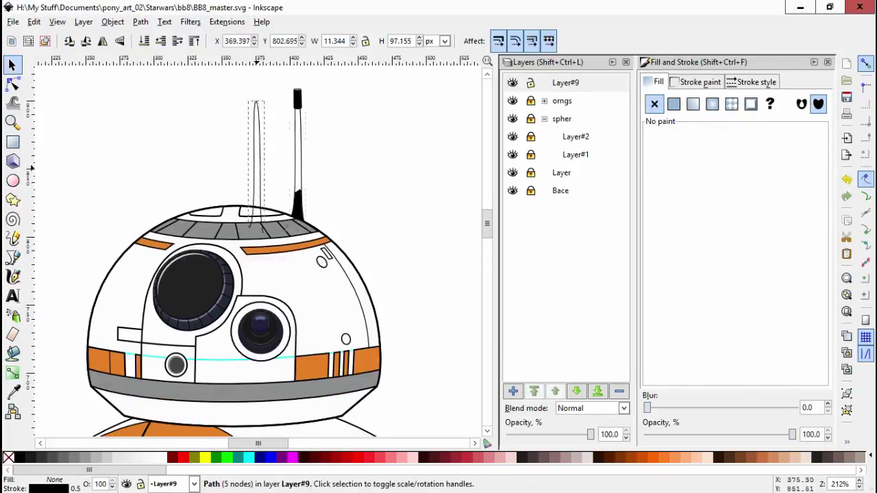
scroll(259, 165, "up", 3)
key("n")
scroll(258, 135, "up", 3)
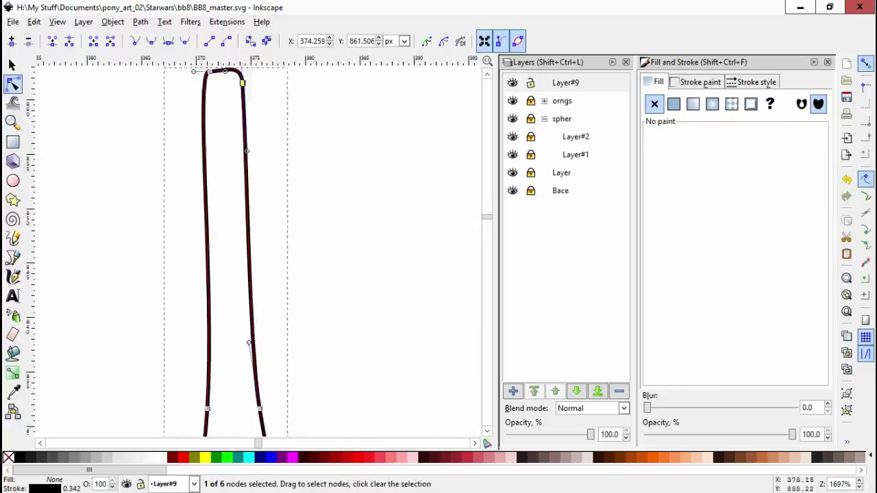
left_click(241, 118, "shift")
scroll(204, 368, "down", 4)
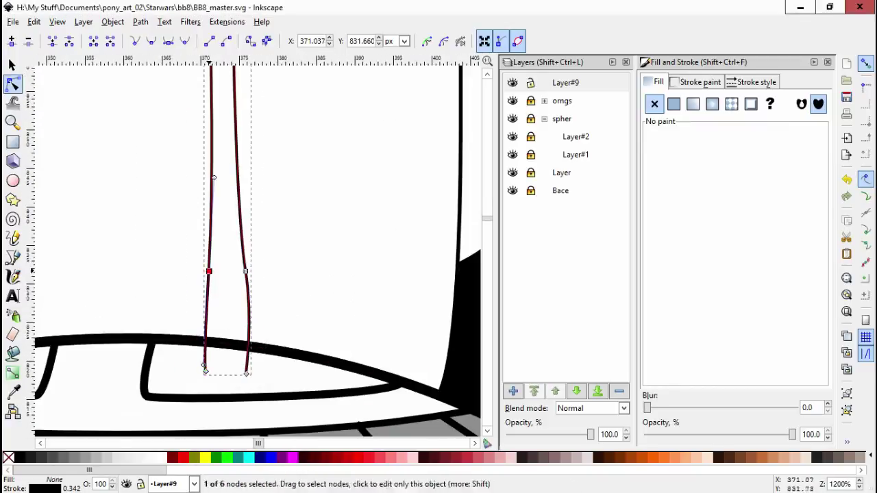
Shorten the second antenna and align its foot nodes with the dome's top edge
scroll(289, 296, "down", 2)
key("Escape")
key("s")
key("n")
scroll(258, 250, "up", 2)
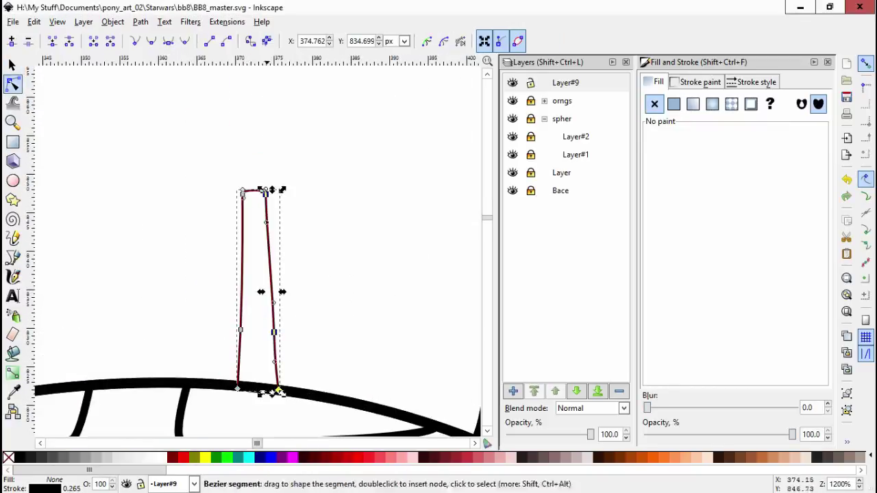
key("Escape")
scroll(258, 250, "down", 2)
Draw a closed collar with bevelled upper corners around the short antenna's foot
key("b")
scroll(206, 329, "up", 3)
left_click(204, 331)
left_click(265, 227)
left_click(280, 337)
left_click(204, 331)
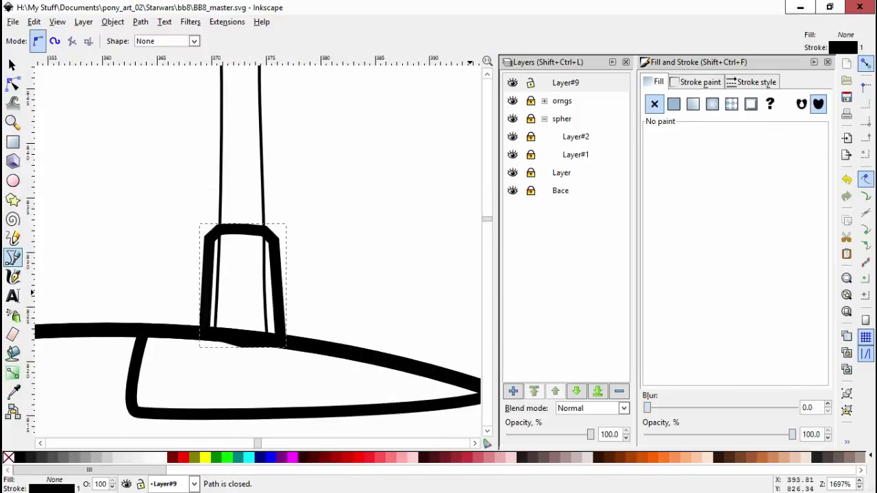
Set the outlines of the short antenna and its collar to 0.5 px wide
key("s")
left_click(699, 81)
left_click(752, 82)
triple_click(719, 101)
type("0.5")
key("Return")
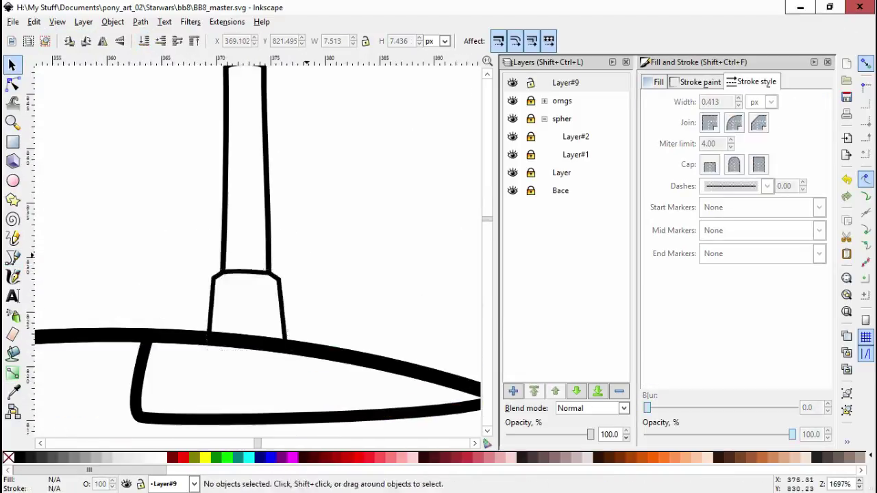
key("n")
key("Escape")
key("s")
scroll(351, 241, "down", 3)
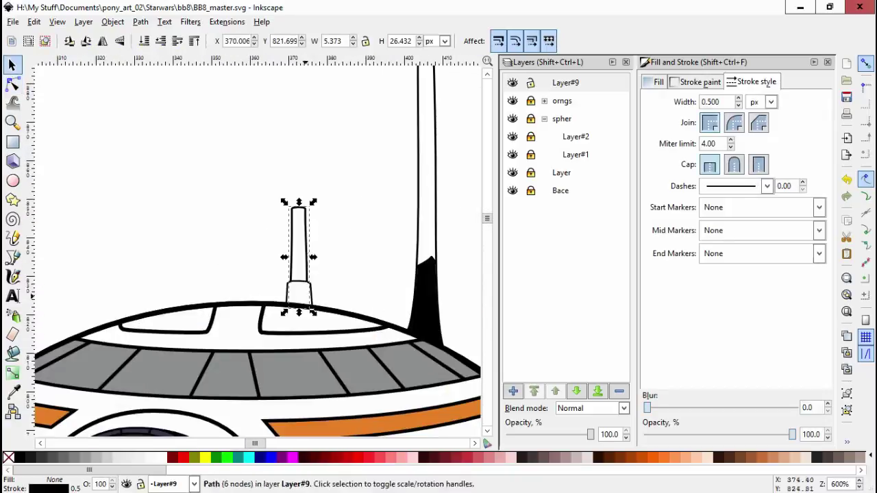
Try moving the unfilled head outline away from the dome
scroll(350, 241, "down", 2)
key("Escape")
scroll(307, 240, "up", 2)
left_click(307, 226)
left_click(309, 218, "shift")
scroll(307, 240, "down", 3)
left_click(300, 287)
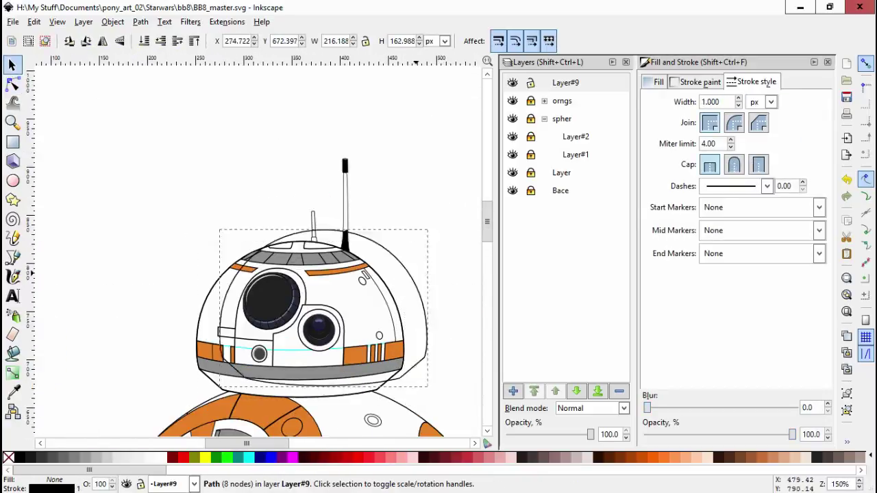
key("Escape")
Adjust the end nodes and handles of the dome's grey segmented band to follow the head outline
scroll(384, 288, "up", 5)
key("n")
left_click_drag(295, 185, 342, 233)
scroll(315, 213, "up", 2)
scroll(288, 109, "up", 2)
scroll(167, 208, "down", 5)
scroll(176, 222, "up", 3)
left_click(176, 221)
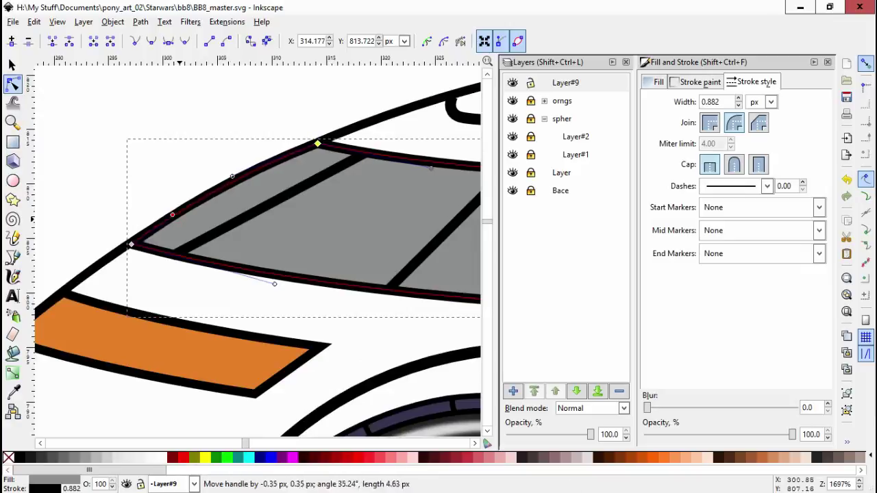
scroll(257, 247, "down", 5)
scroll(256, 246, "up", 4)
scroll(257, 246, "down", 3)
key("Escape")
scroll(257, 246, "up", 3)
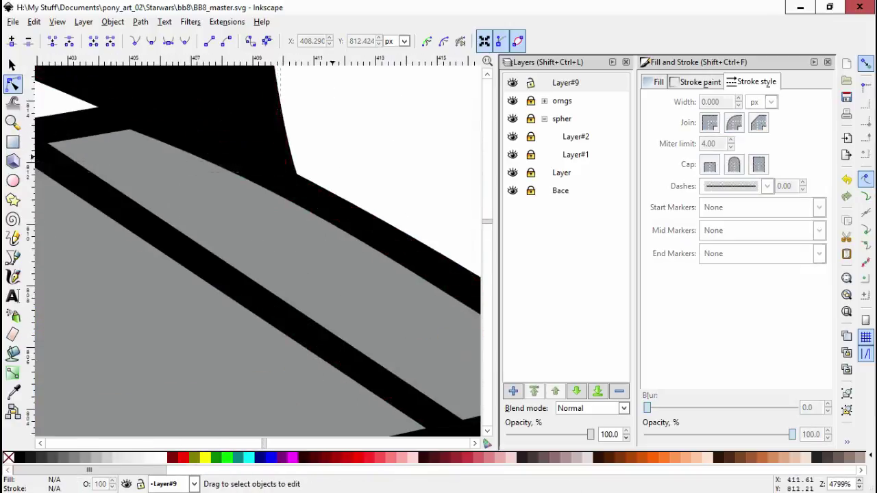
Create Layer#10 above the current layer and move the cyan guide line onto it
scroll(257, 247, "down", 7)
key("s")
left_click(257, 233)
key("shift+ctrl+n")
key("Return")
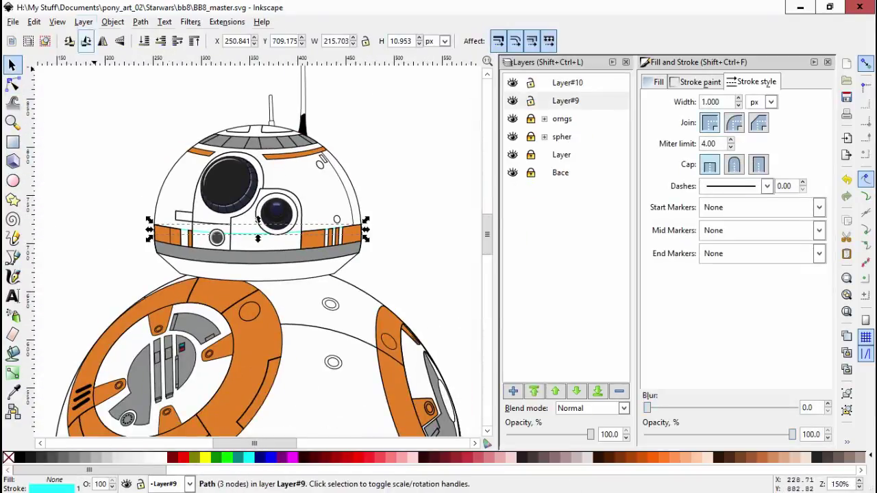
key("5")
key("ctrl+g")
Select the whole droid across the unlocked layers and scale it up to about 495 by 762 px
key("Escape")
key("ctrl+alt+a")
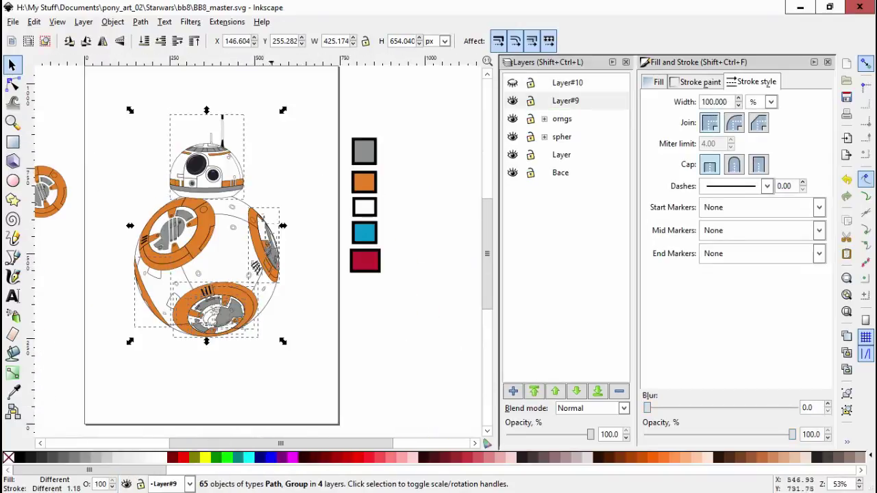
key("ctrl+alt+a")
key("Escape")
key("5")
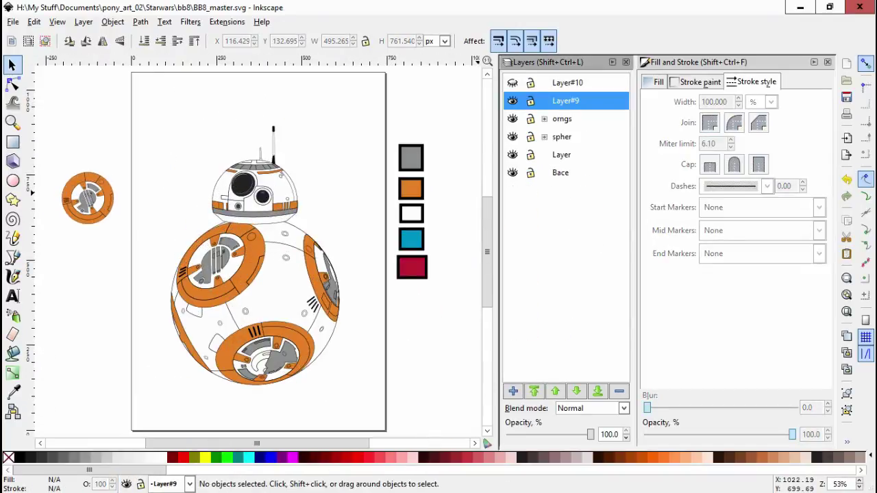
Create a layer named shadow and draw a grey (b3b3b3) ellipse where the head meets the body
key("shift+ctrl+n")
type("shadow")
key("Return")
key("plus")
key("plus")
key("plus")
key("plus")
key("e")
left_click_drag(99, 181, 348, 267)
Convert the grey ellipse to a path and align it with the upper edge of the body
key("shift+ctrl+c")
key("n")
key("s")
left_click_drag(219, 263, 219, 194)
key("n")
left_click(342, 193)
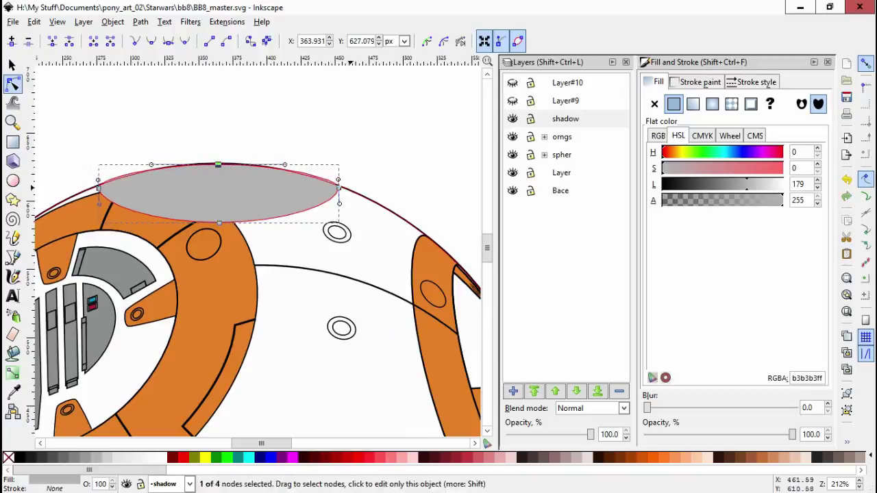
Show Layer#9, set the shadow layer's blend mode to Multiply and blur the ellipse by 2.0
key("s")
scroll(592, 408, "down", 1)
left_click(512, 100)
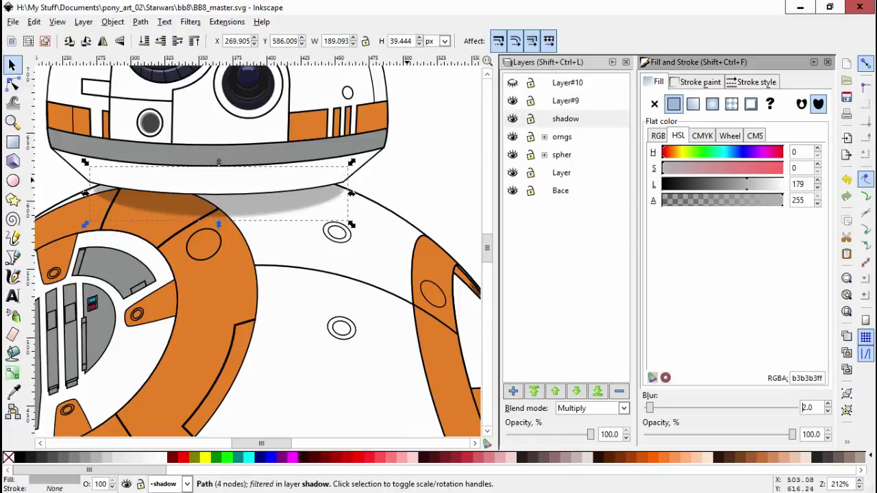
key("Escape")
Create a layer named shadow_20 above Bace and draw a wide grey (b3b3b3) ellipse beneath the body
key("5")
left_click(561, 191)
key("ctrl+shift+n")
type("shadow_20")
key("Return")
key("e")
left_click_drag(185, 306, 362, 334)
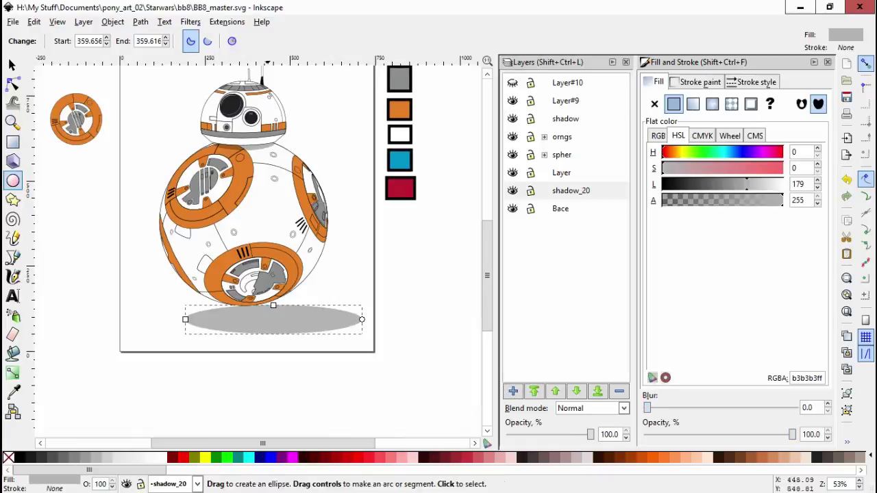
Convert the ground shadow ellipse to a path and blur it
key("ctrl+shift+c")
key("n")
type("s40")
key("Return")
Reshape the shadow ellipse under the head to follow the body and set its blur to 3.5
key("grave")
left_click(274, 120)
left_click(240, 69)
left_click(274, 120, "alt")
key("n")
left_click_drag(357, 95, 383, 148)
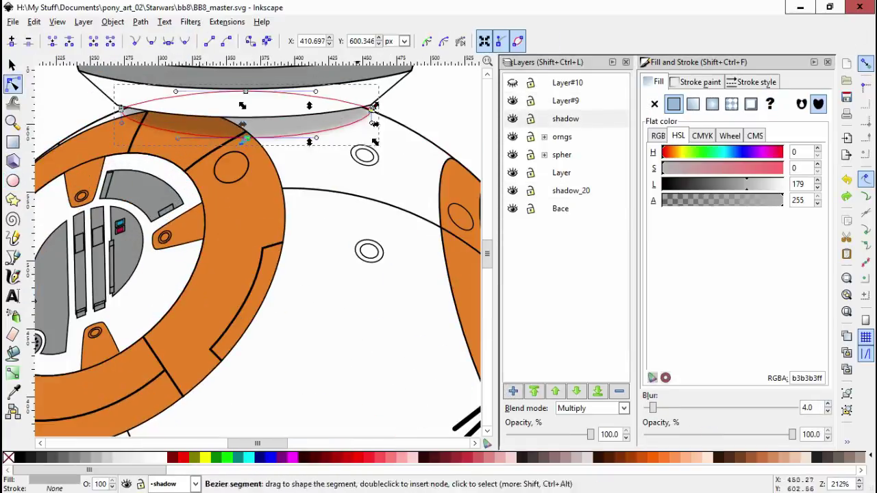
key("Escape")
key("5")
key("grave")
Create a layer named Shadow_03 above Layer#9 with Multiply blending and trace a closed shape over the head's lower white rim
key("ctrl+shift+n")
type("Shadow_03")
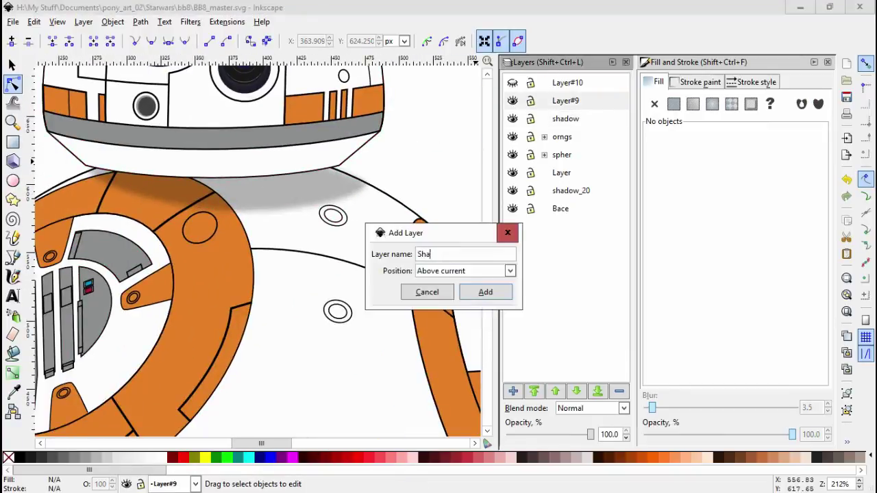
key("Return")
key("b")
scroll(260, 247, "up", 3)
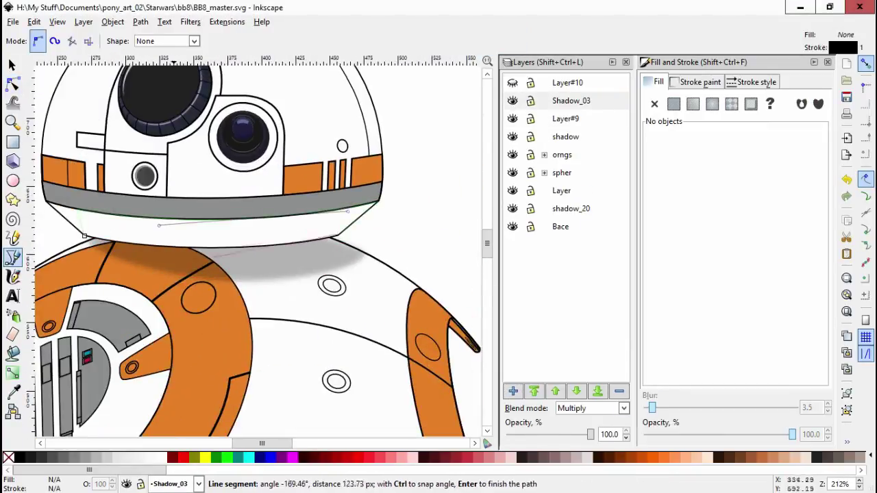
left_click(84, 236)
key("n")
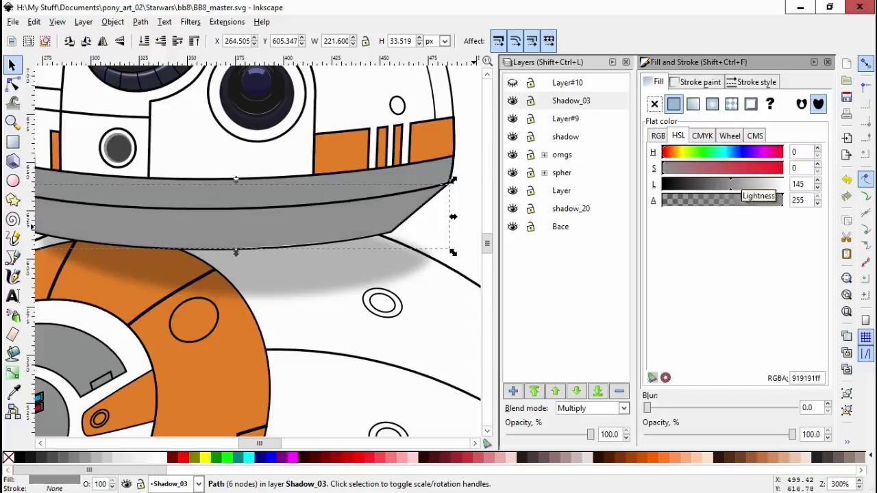
Set the blur of the shadow on the head's lower white rim to 4.0 and adjust its nodes to follow the rim
key("plus")
key("minus")
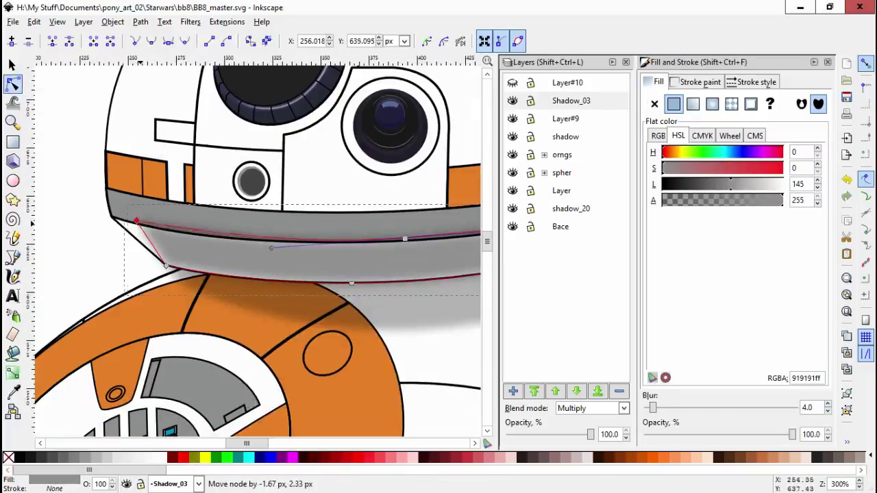
key("minus")
key("Escape")
left_click(277, 209)
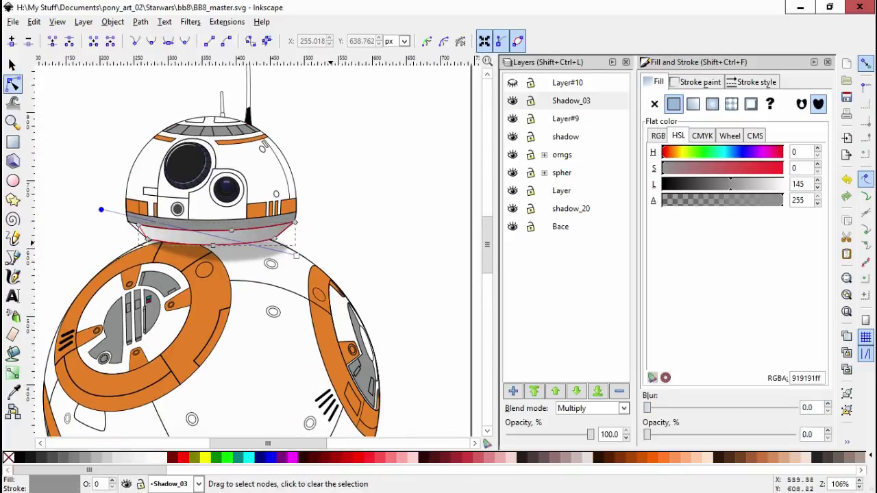
Fill the body sphere on Layer#1 with a radial gradient and open its transparent end stop for editing
key("plus")
key("plus")
key("plus")
key("plus")
key("Escape")
key("5")
left_click(128, 271)
double_click(125, 254)
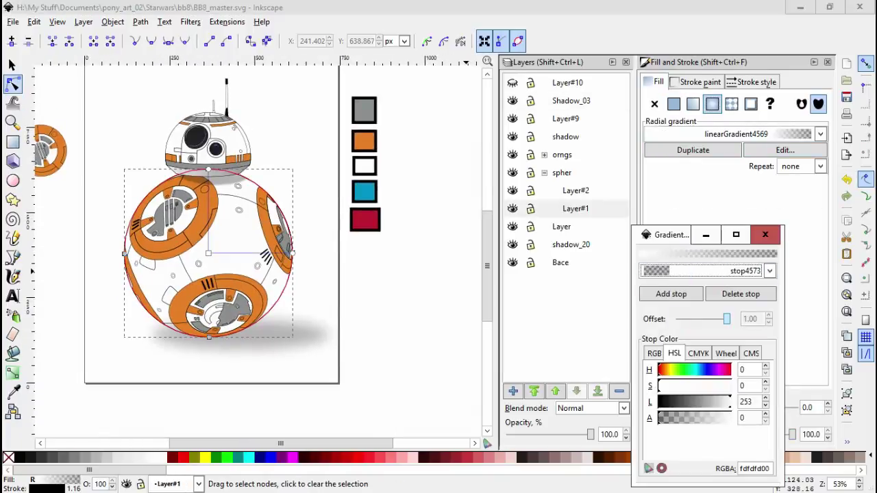
Fill the body's upper and lower orange rings with gradients whose darker end stops are b25907 and b95800
key("minus")
key("minus")
key("minus")
key("Escape")
key("5")
left_click(164, 212)
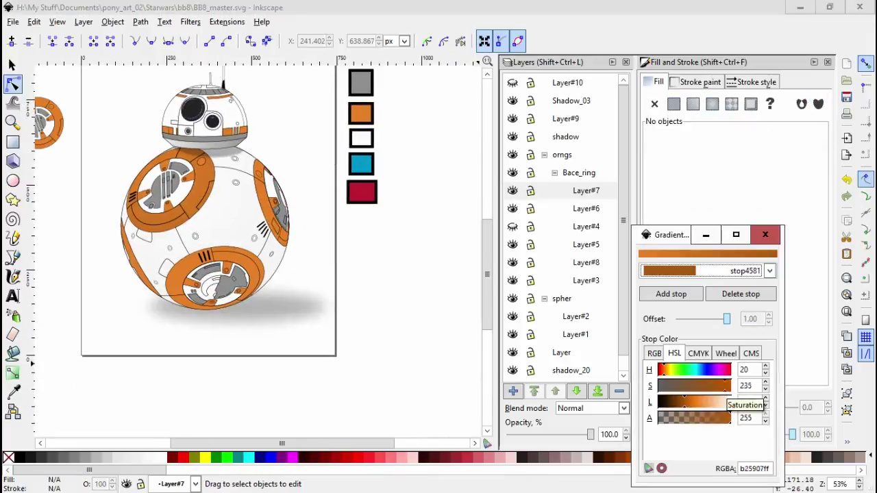
left_click(218, 281)
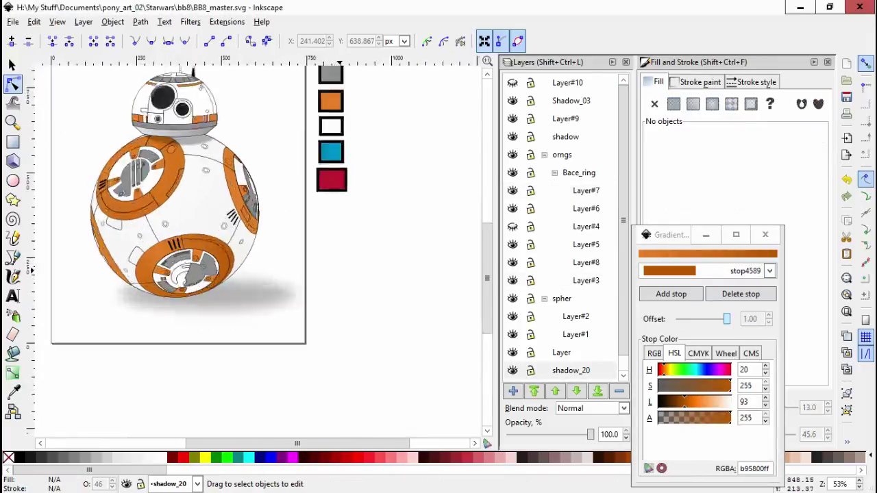
Fill the head dome on Layer#9 with a radial gradient and set its end stop to opaque light grey cdcdcd
key("plus")
key("plus")
scroll(260, 246, "up", 3)
left_click(226, 157)
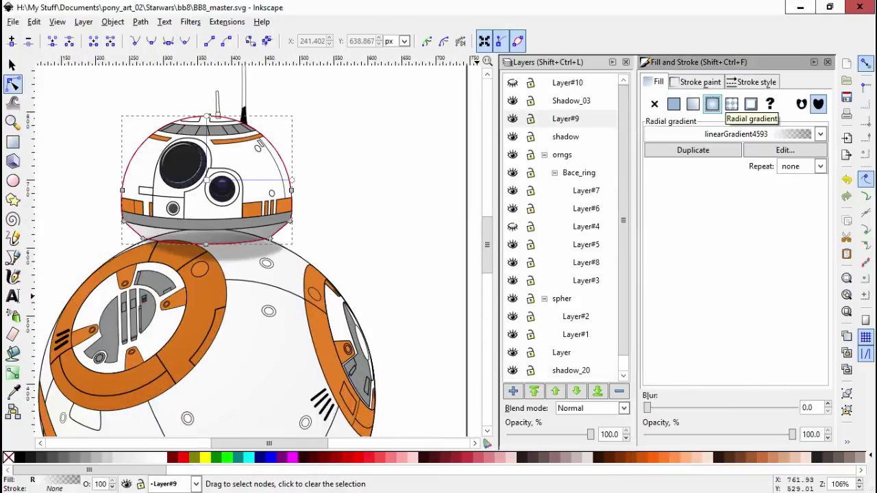
scroll(257, 294, "up", 6)
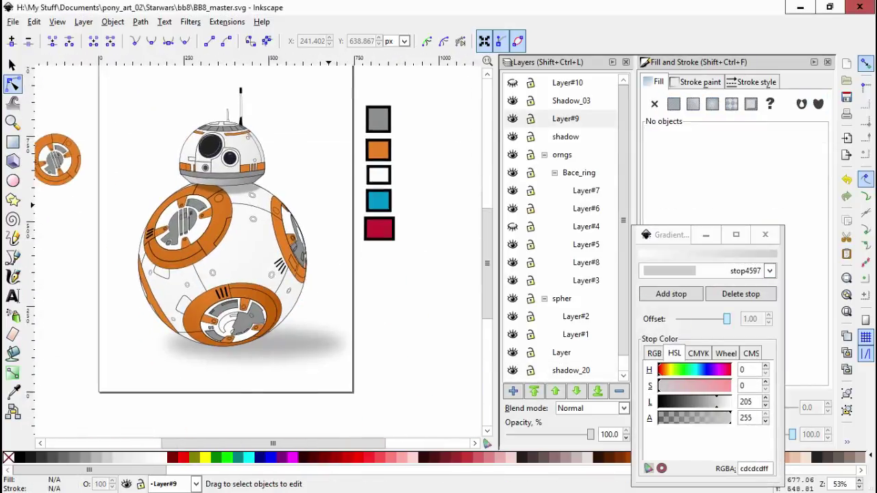